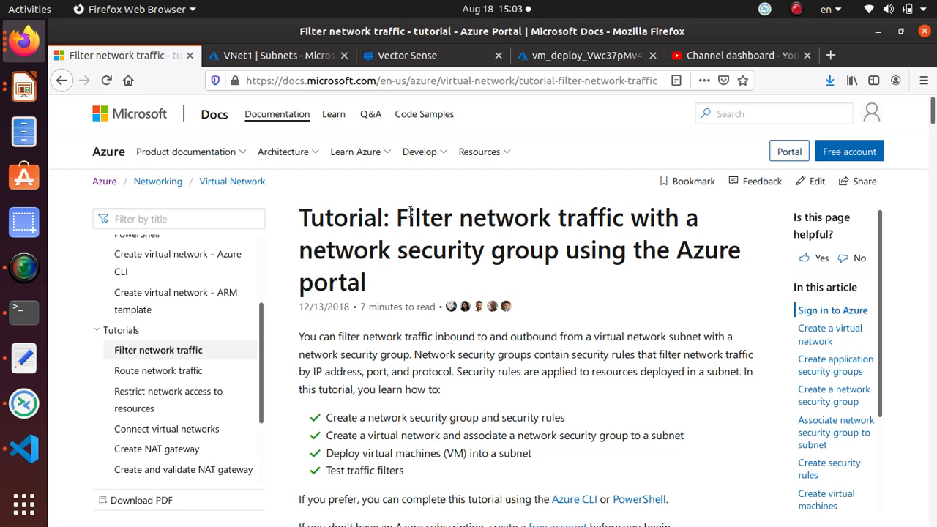
Read the tutorial's title on filtering network traffic and its four listed learning objectives.
left_click_drag(392, 216, 415, 274)
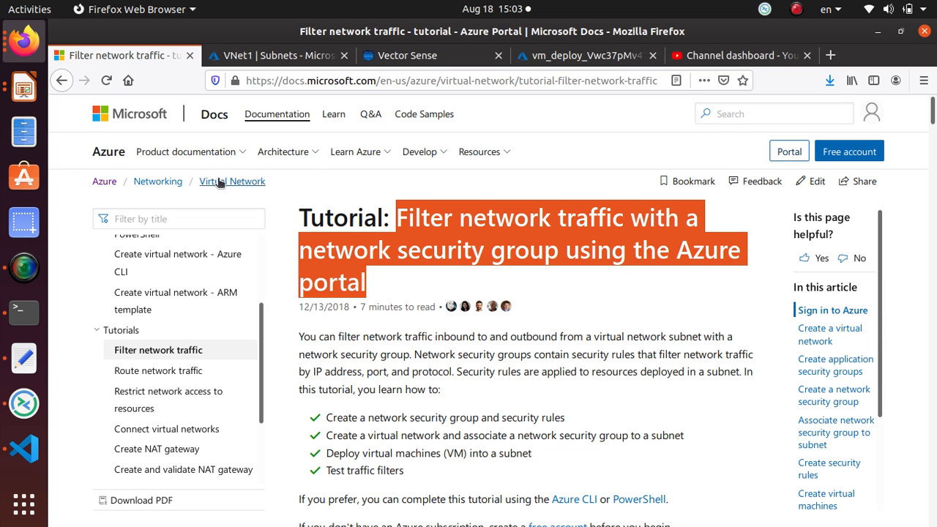
scroll(571, 322, "down", 2)
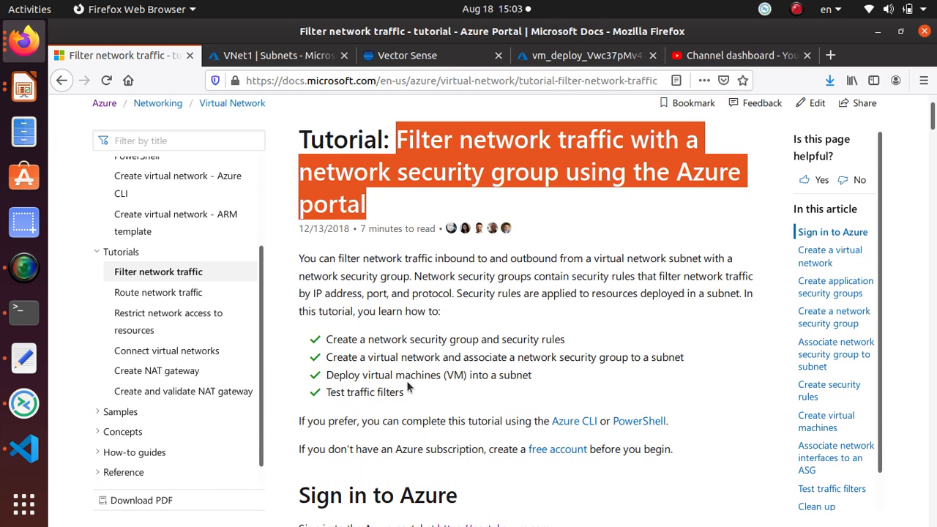
left_click_drag(406, 388, 295, 346)
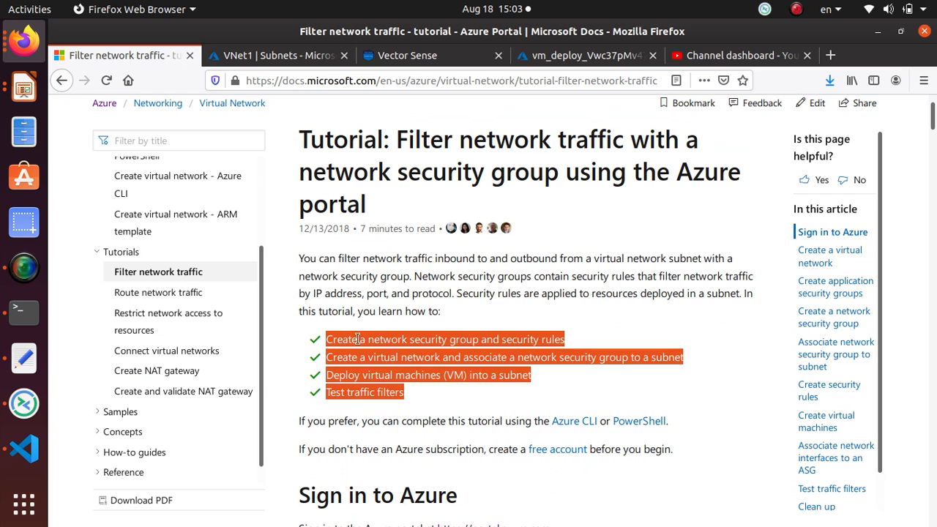
double_click(562, 340)
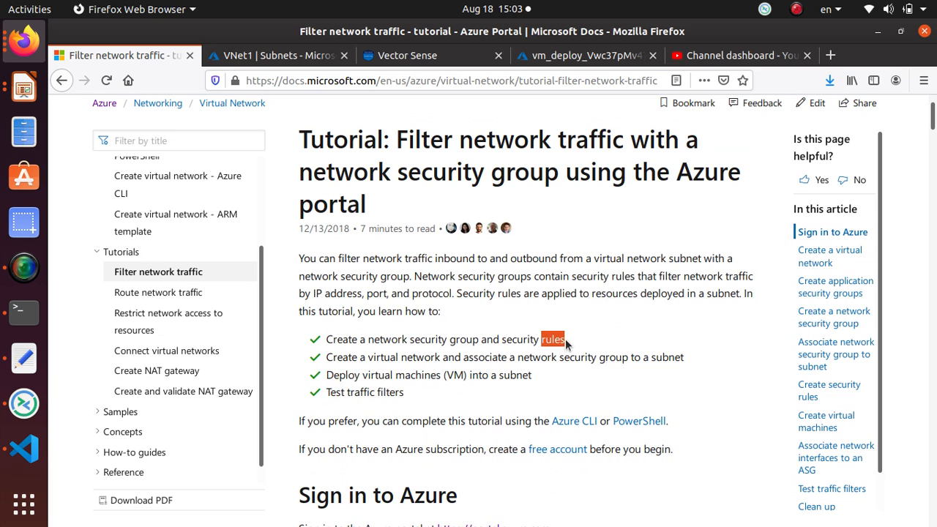
triple_click(506, 356)
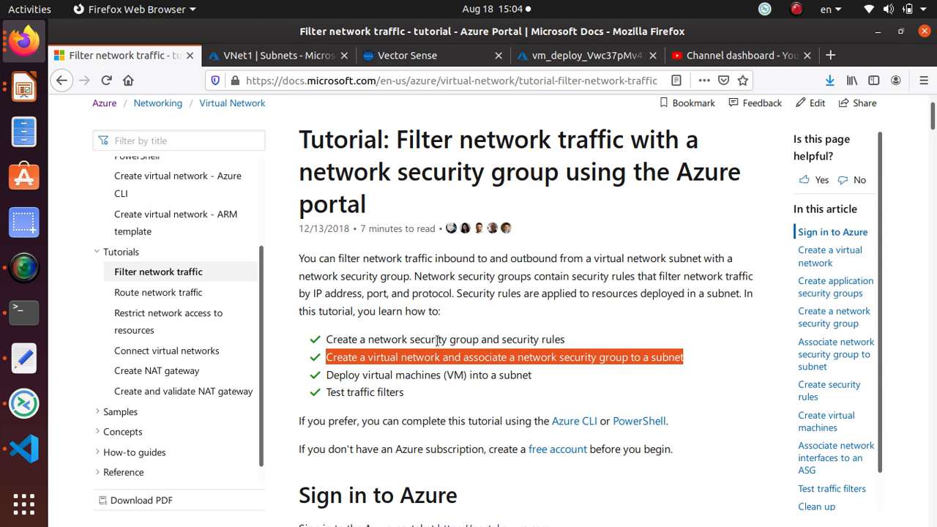
triple_click(411, 373)
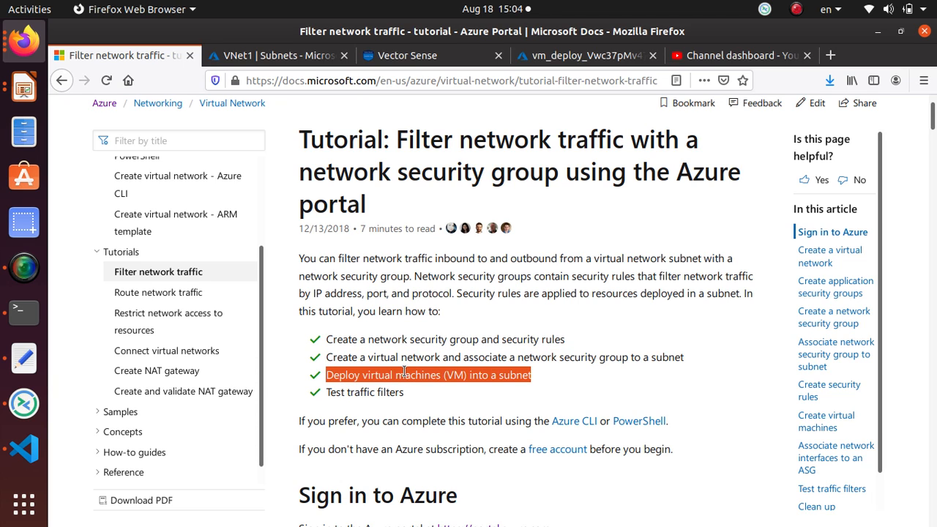
triple_click(377, 393)
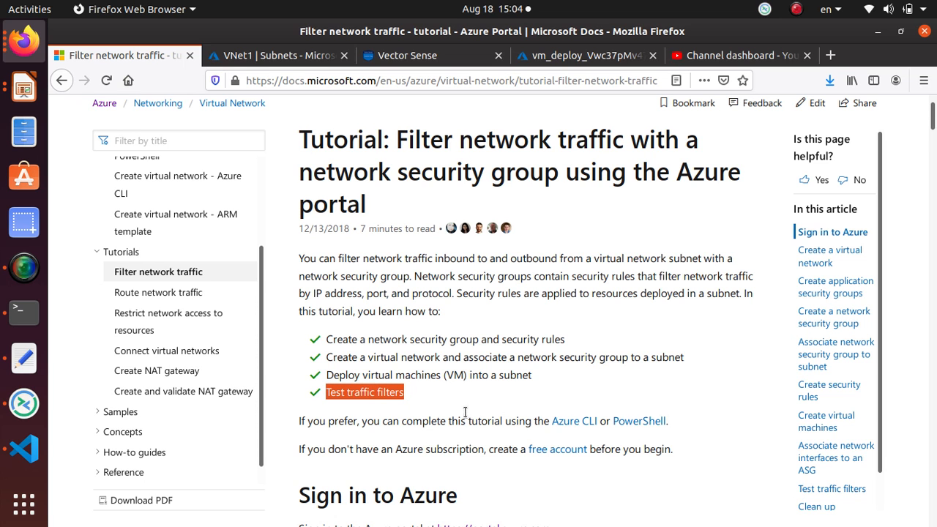
Review the tutorial's Azure sign-in section and the name, address space, location and subnet settings for creating a virtual network.
scroll(464, 410, "down", 5)
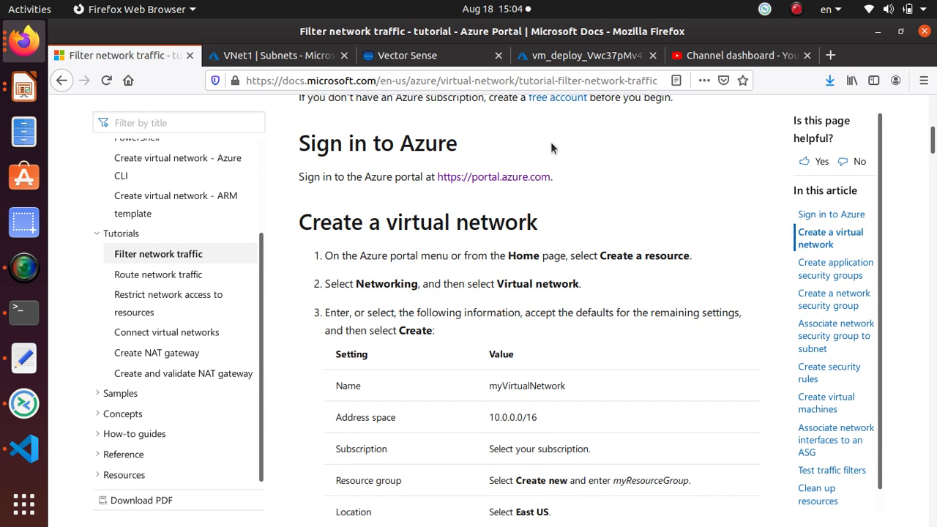
double_click(430, 139)
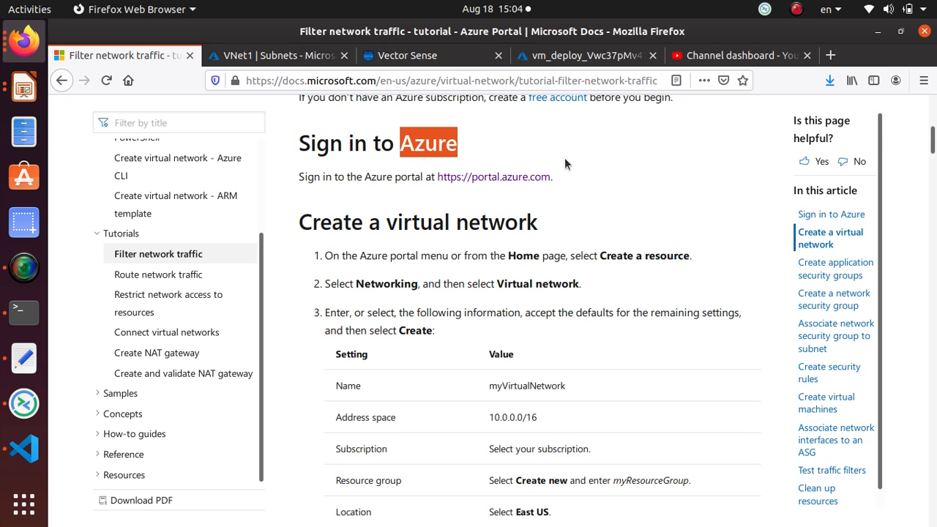
scroll(608, 279, "down", 3)
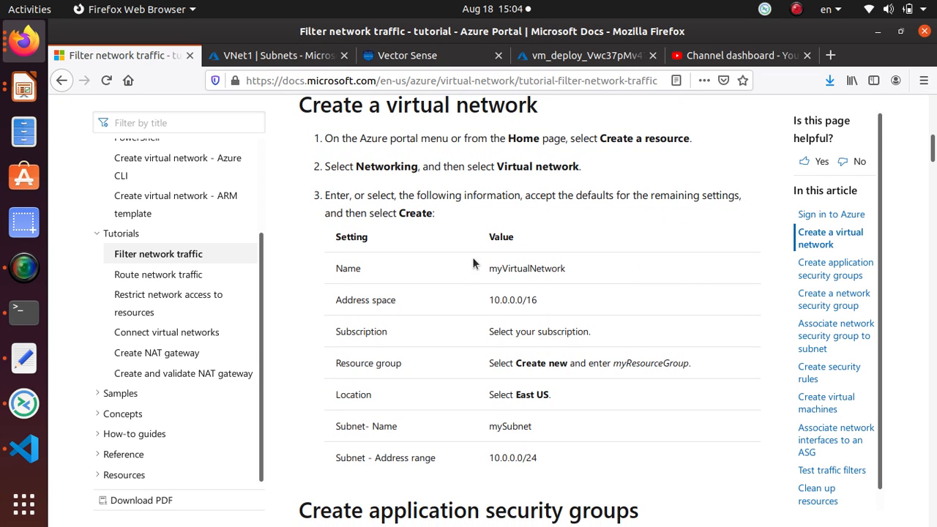
triple_click(530, 296)
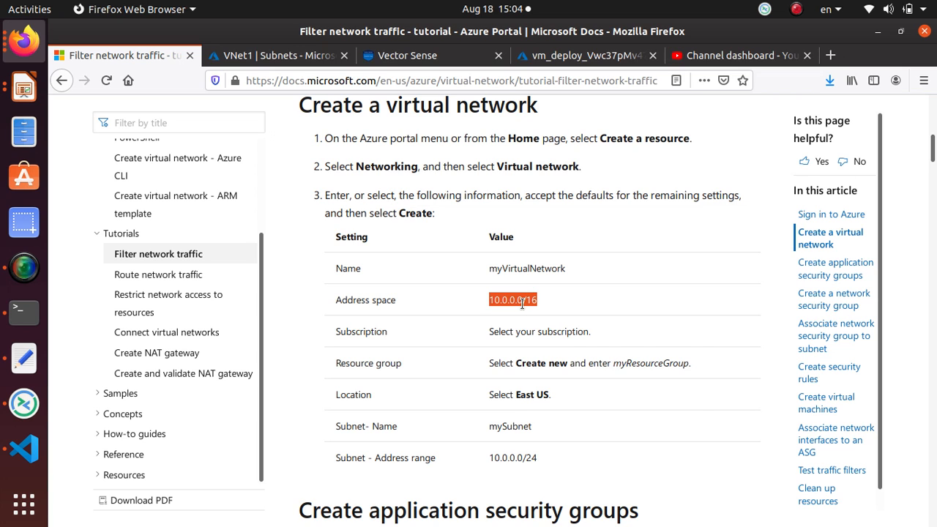
right_click(522, 302)
left_click(550, 314)
scroll(518, 307, "down", 2)
left_click(531, 316)
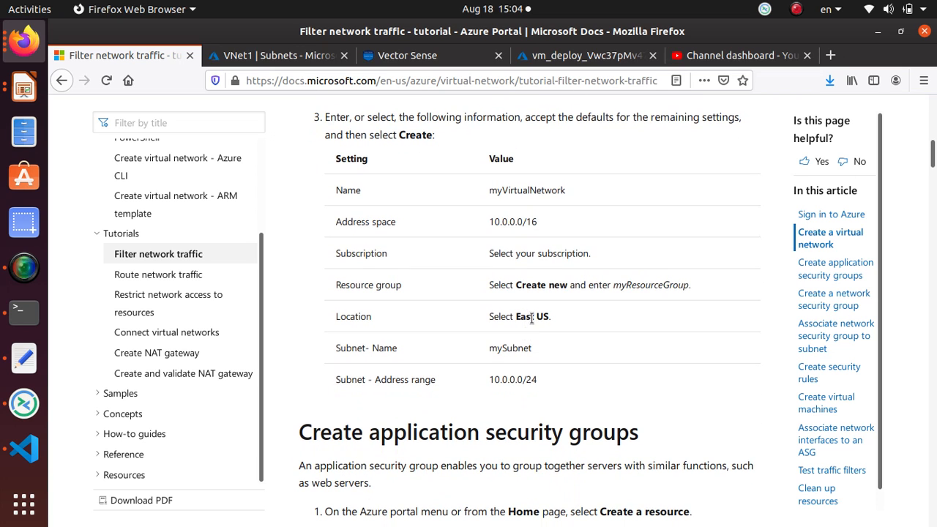
left_click_drag(564, 383, 223, 64)
Switch to the Azure portal and go from the VNet1 subnets to the home page with recent resources.
left_click(245, 56)
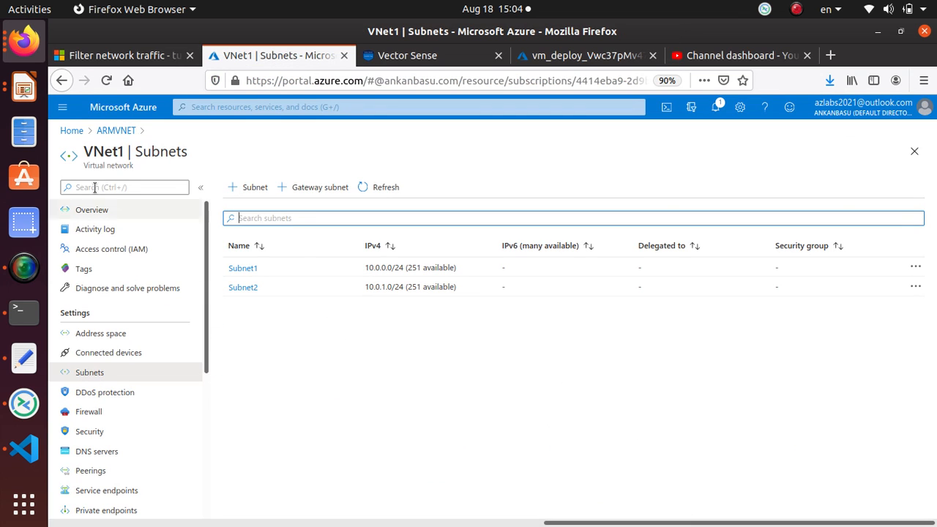
left_click(71, 131)
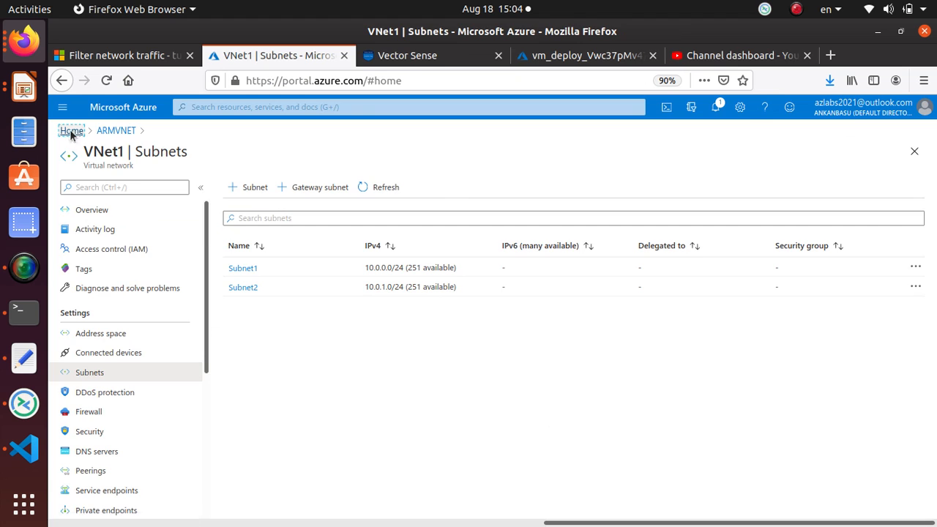
scroll(453, 374, "down", 2)
scroll(458, 403, "up", 2)
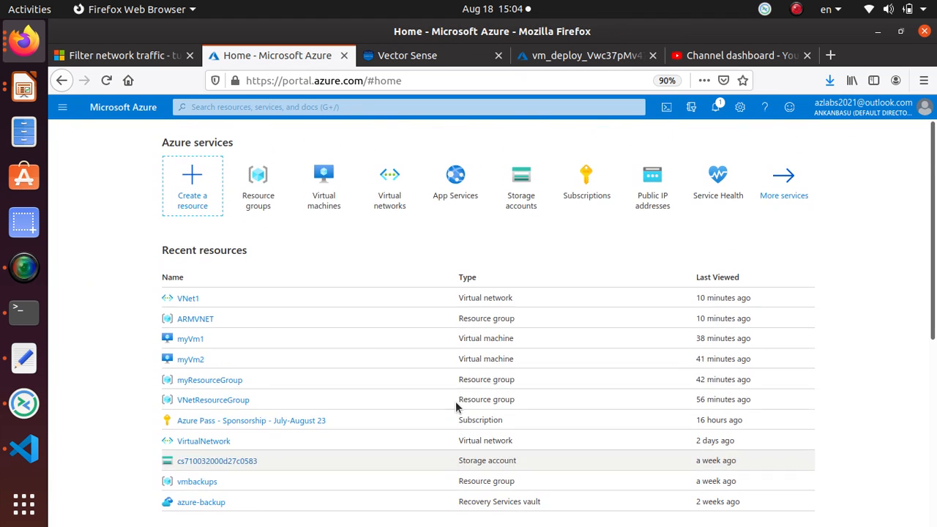
Copy the resource group name myResourceGroup from the tutorial's virtual network settings and return to the Azure portal.
left_click(157, 62)
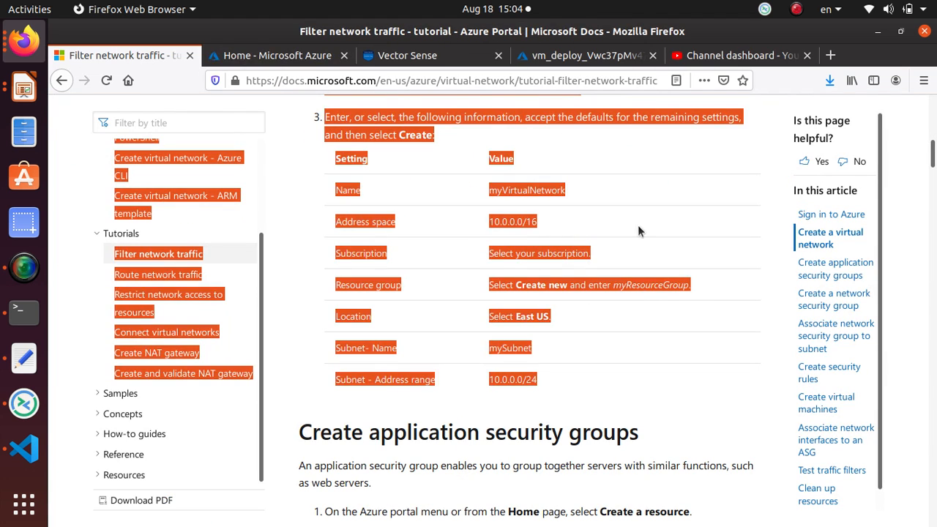
left_click(400, 204)
scroll(396, 270, "up", 2)
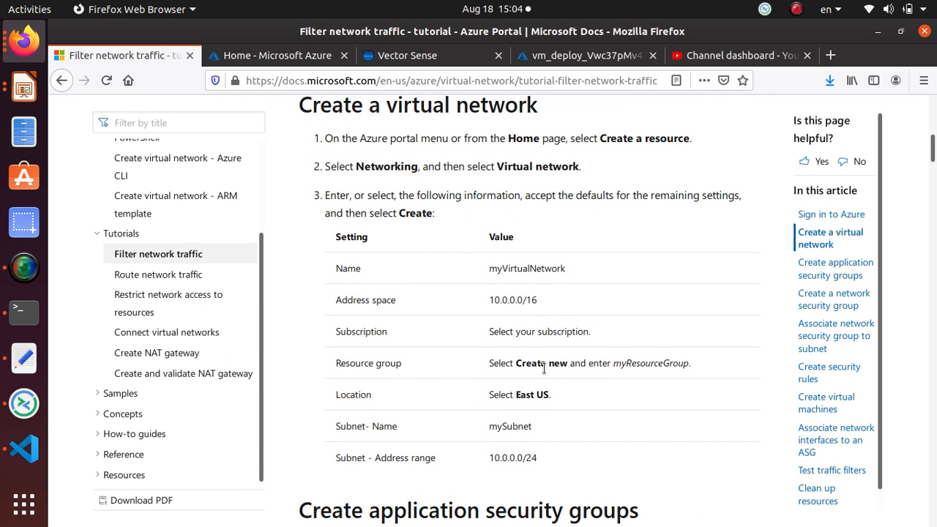
left_click_drag(611, 363, 683, 363)
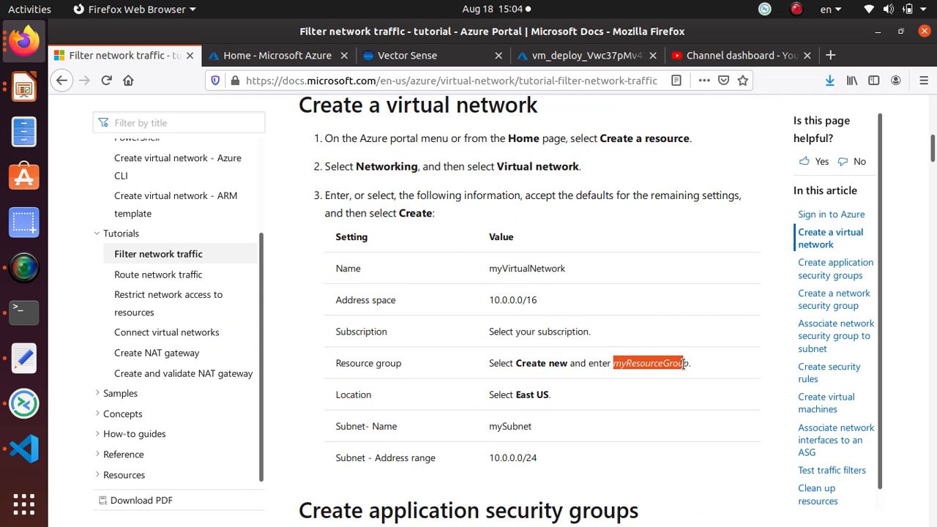
right_click(688, 366)
left_click(709, 377)
left_click(268, 59)
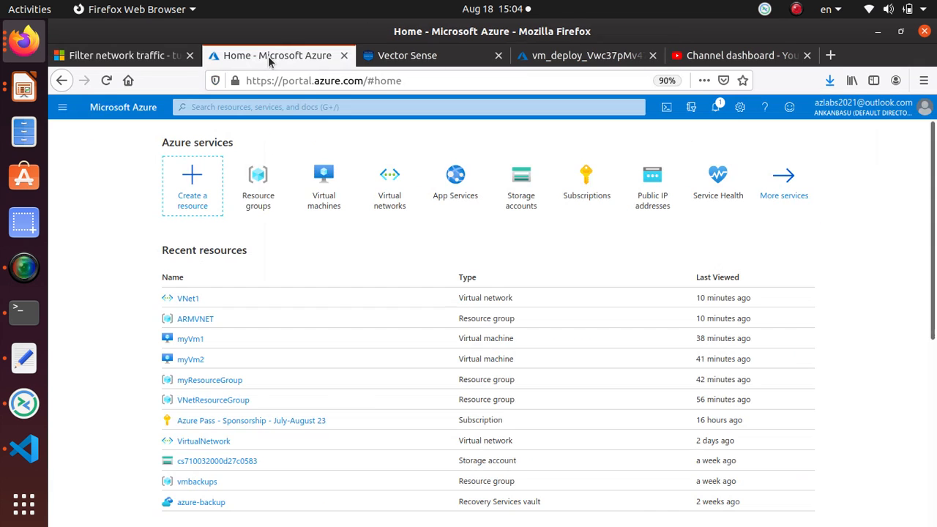
Delete the resource group myResourceGroup with all its resources, confirming with the group's name.
left_click(219, 379)
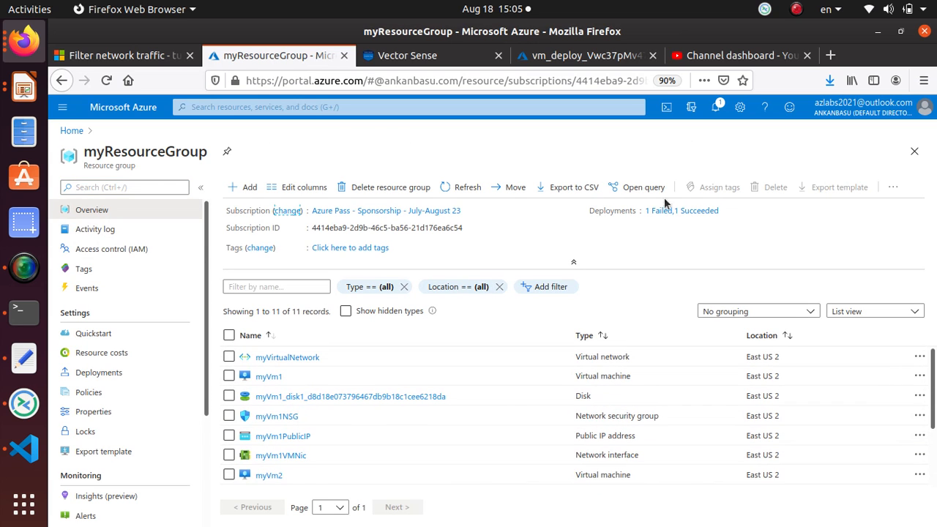
left_click(362, 188)
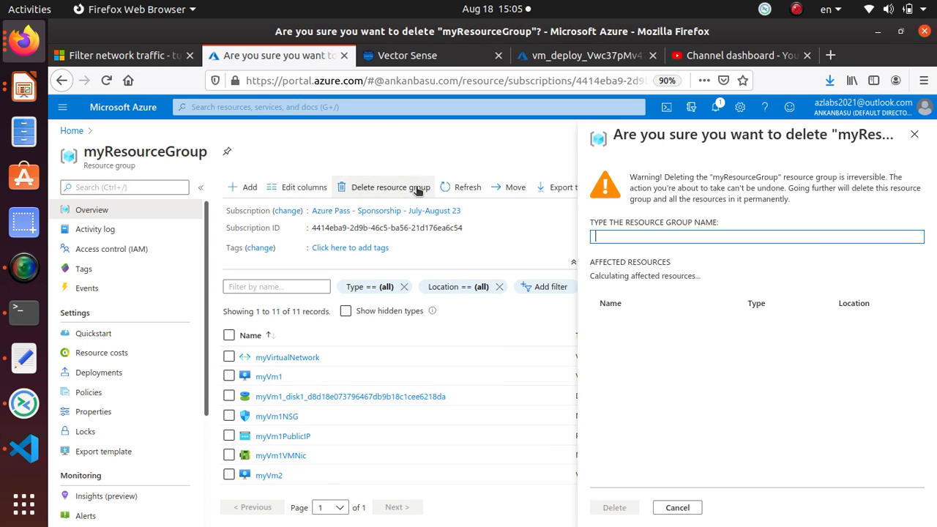
double_click(172, 152)
right_click(176, 153)
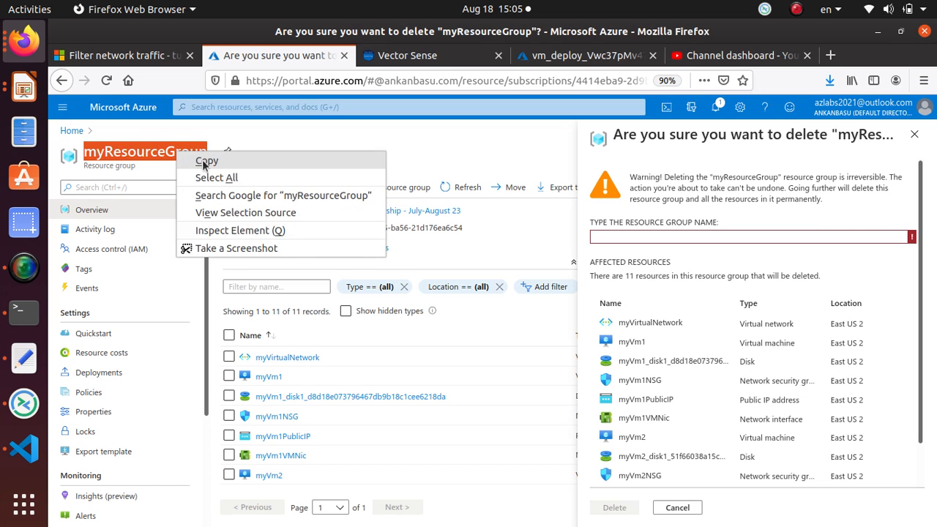
left_click(203, 161)
left_click(611, 236)
key("ctrl+v")
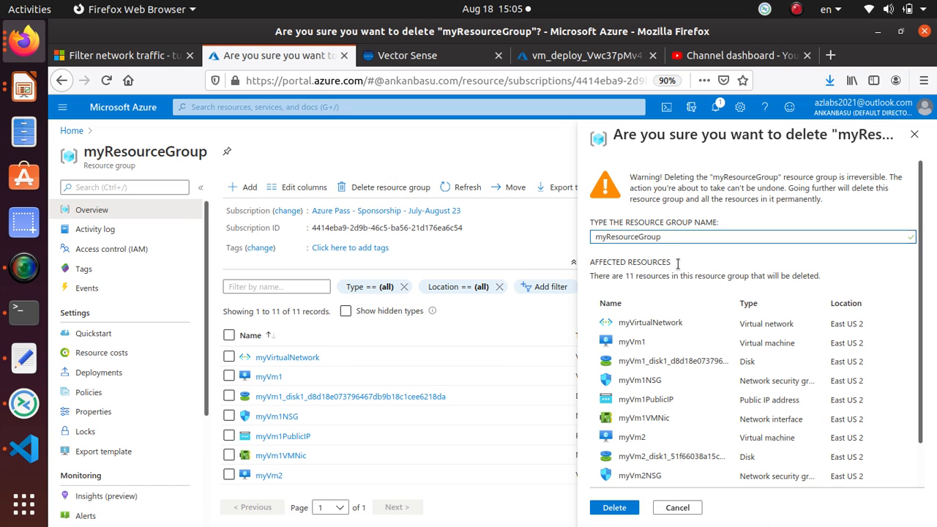
left_click(627, 509)
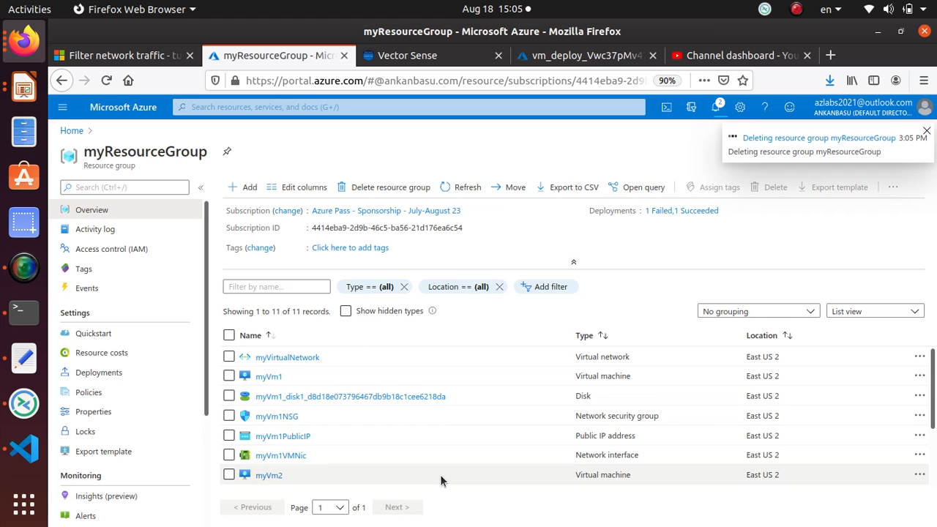
left_click(20, 271)
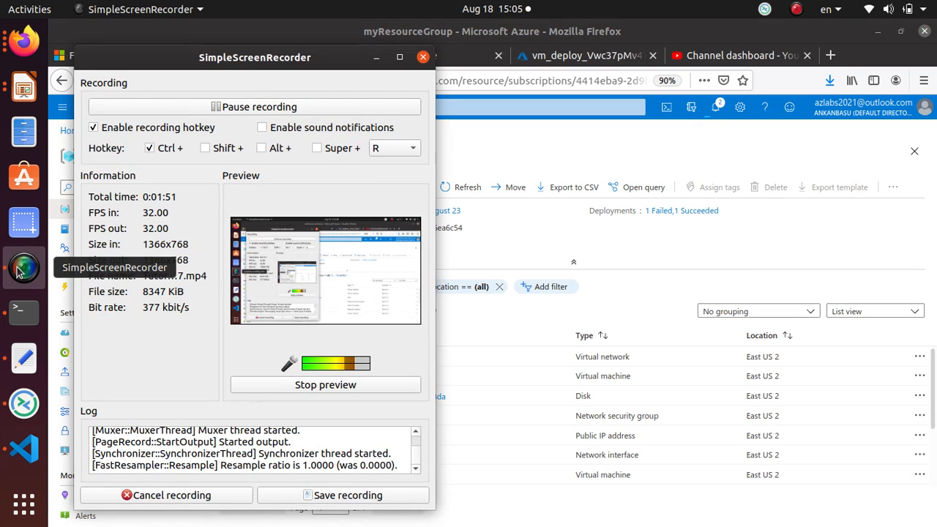
left_click(212, 109)
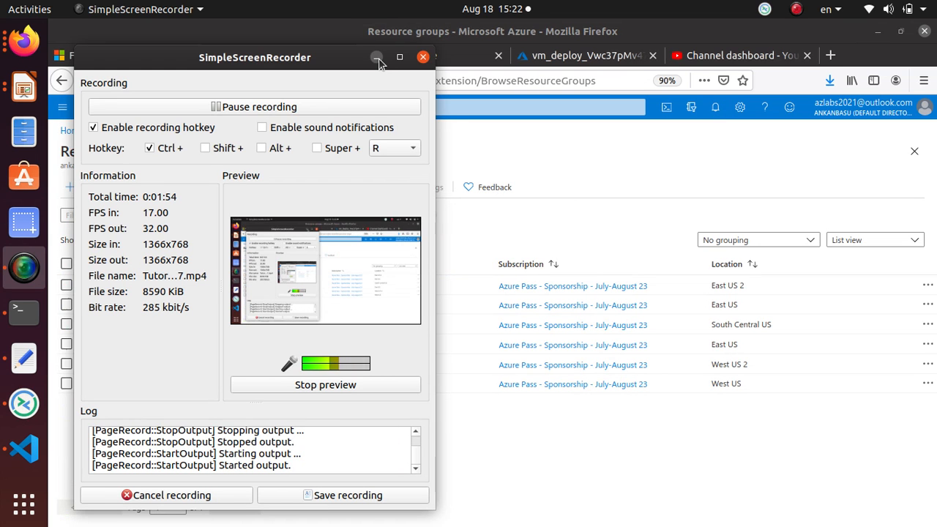
left_click(376, 57)
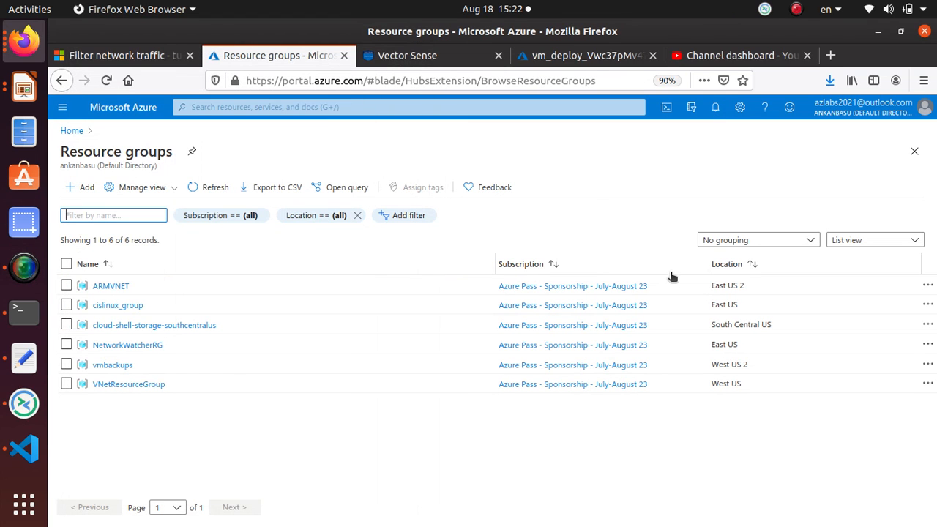
Return to the tutorial and copy myResourceGroup from the Resource group row of the virtual network settings table.
left_click(149, 56)
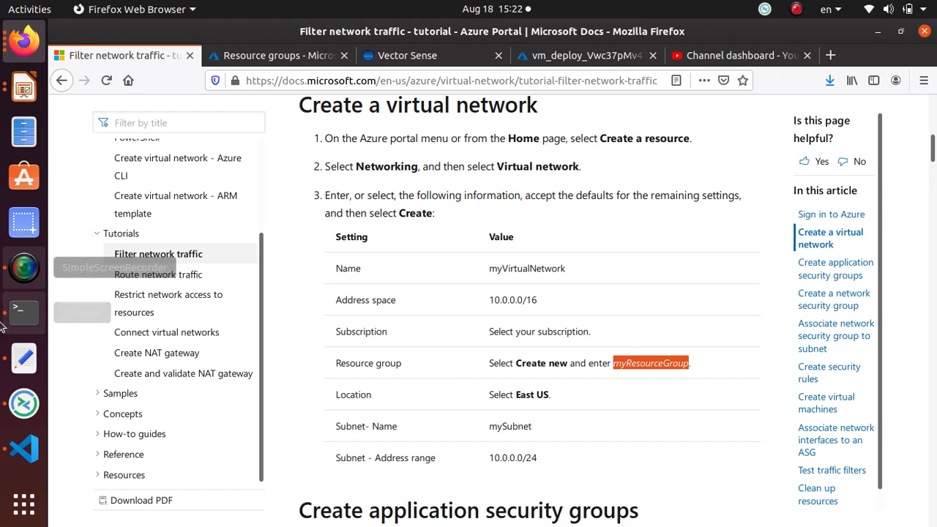
right_click(638, 364)
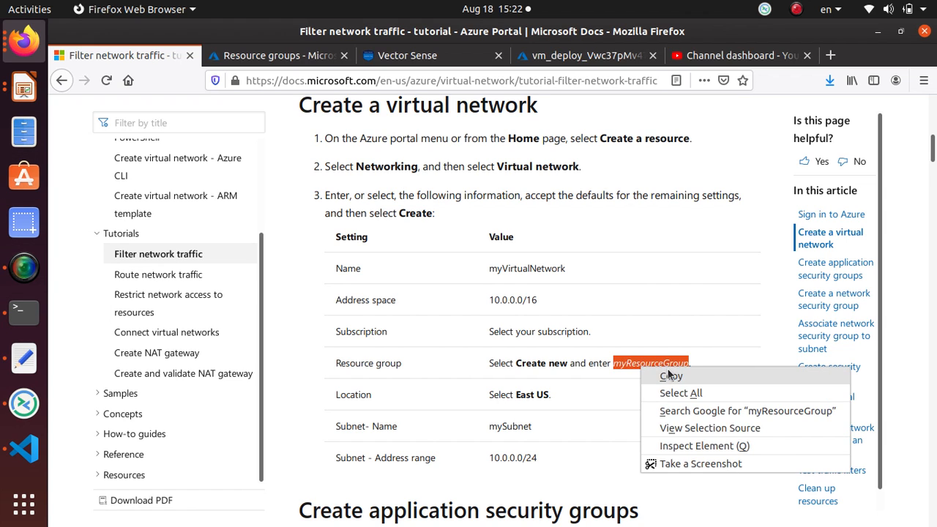
left_click(669, 376)
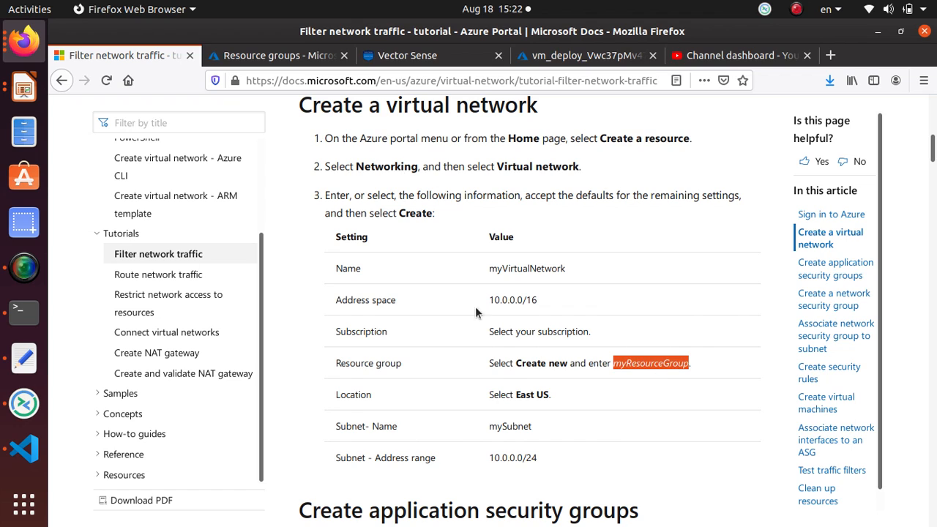
left_click_drag(487, 268, 562, 269)
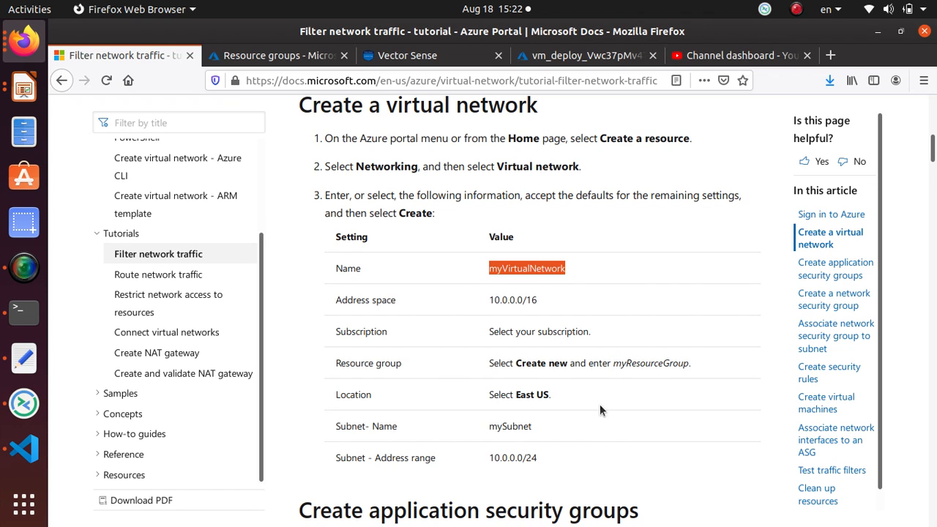
left_click_drag(614, 363, 689, 363)
key("ctrl+c")
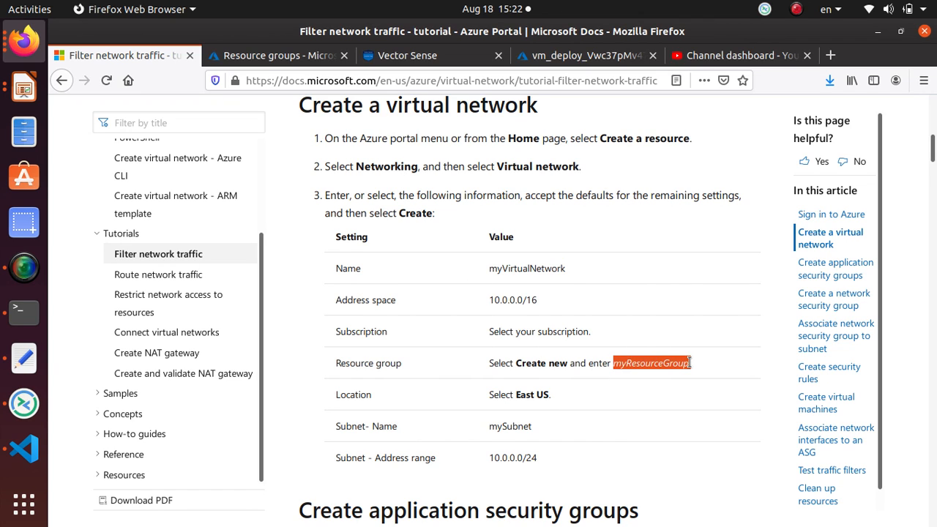
Switch to the Azure portal, search for "vir" and open the Virtual networks service.
left_click(276, 58)
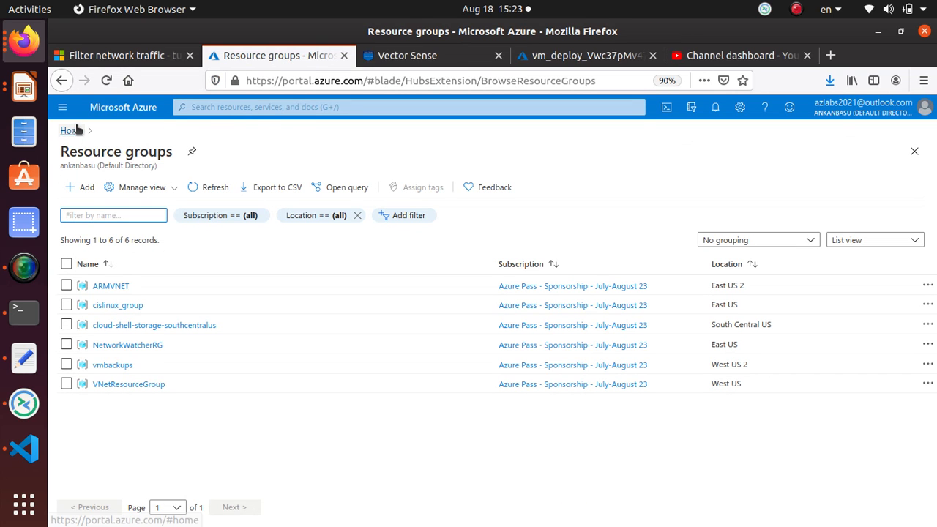
left_click(196, 108)
type("vir")
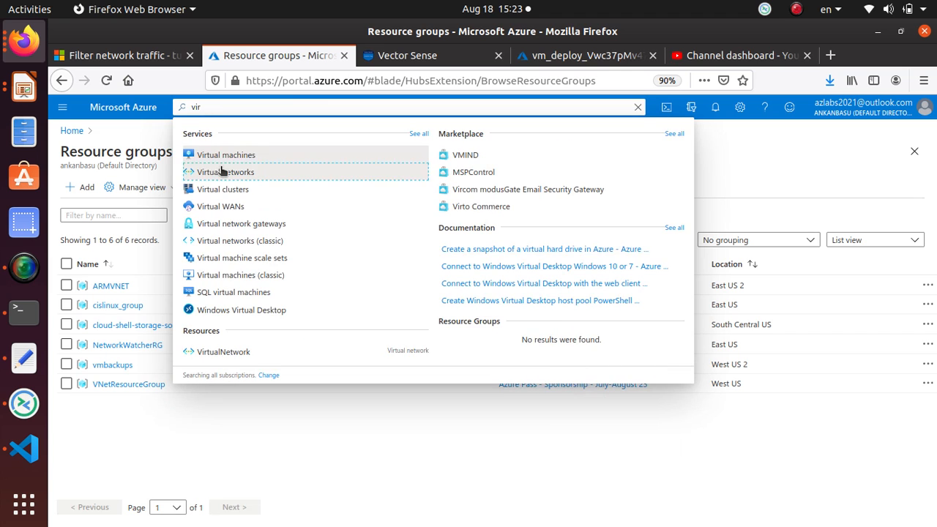
left_click(223, 171)
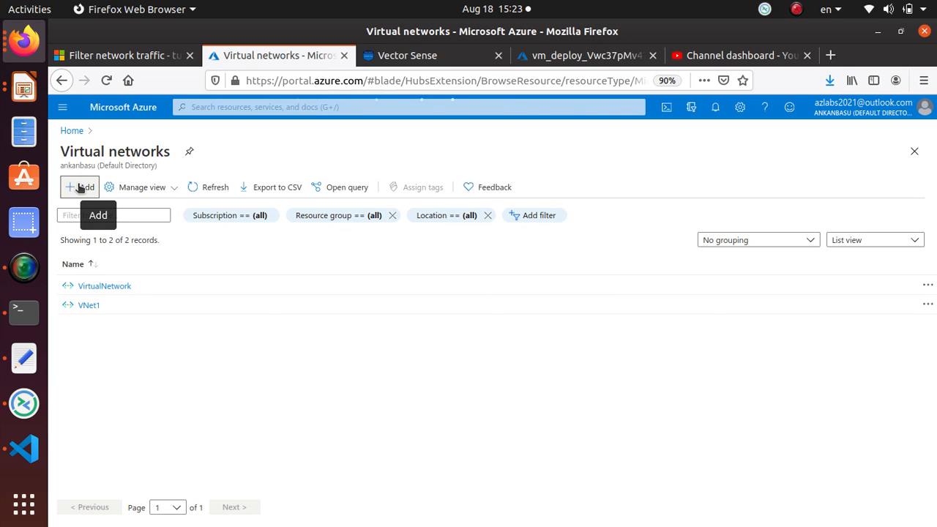
Start creating a virtual network and assign it a new resource group named myResourceGroup.
left_click(80, 187)
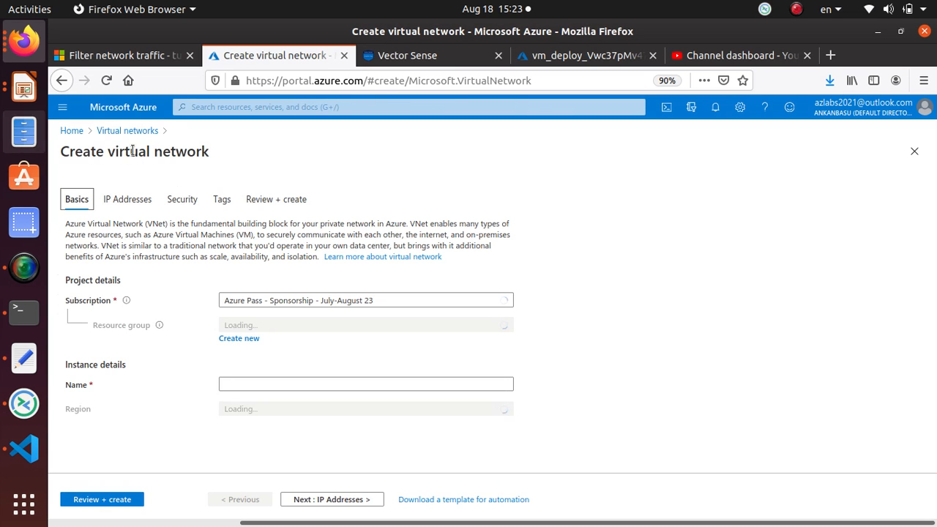
left_click(251, 340)
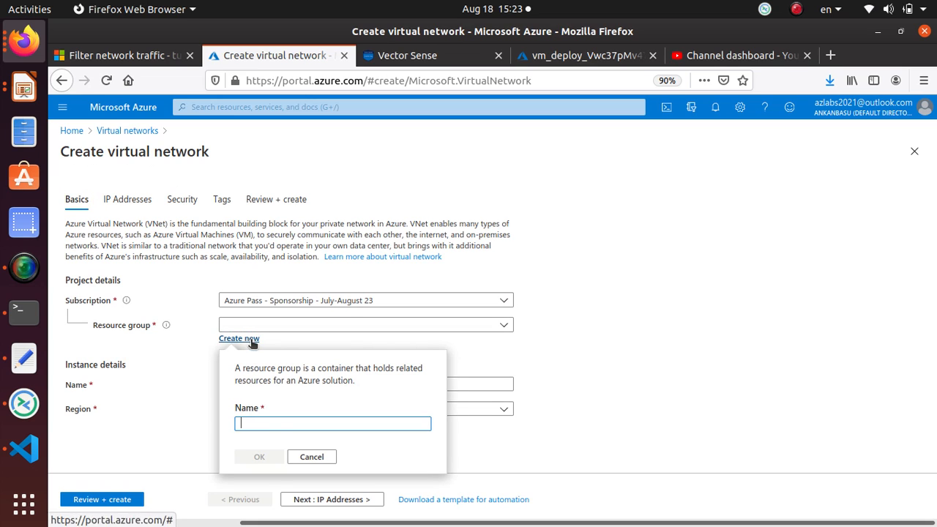
key("ctrl+v")
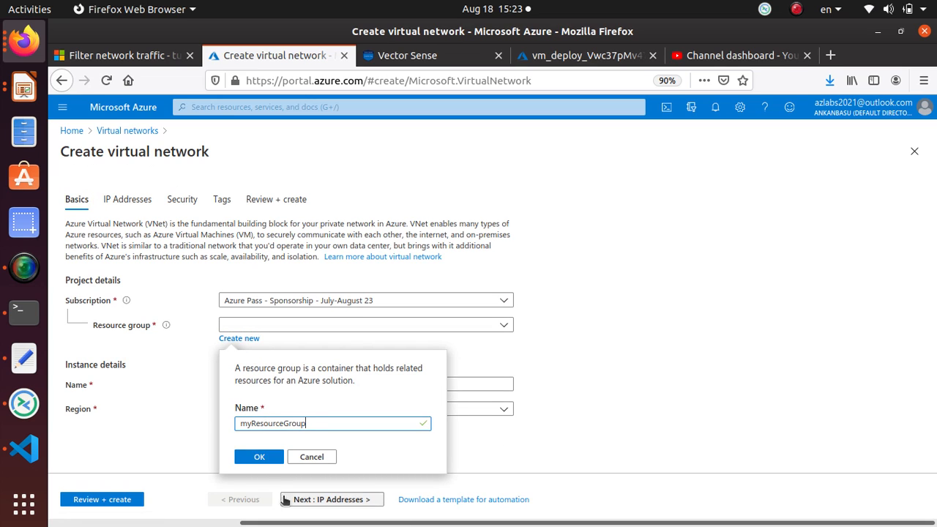
left_click(259, 455)
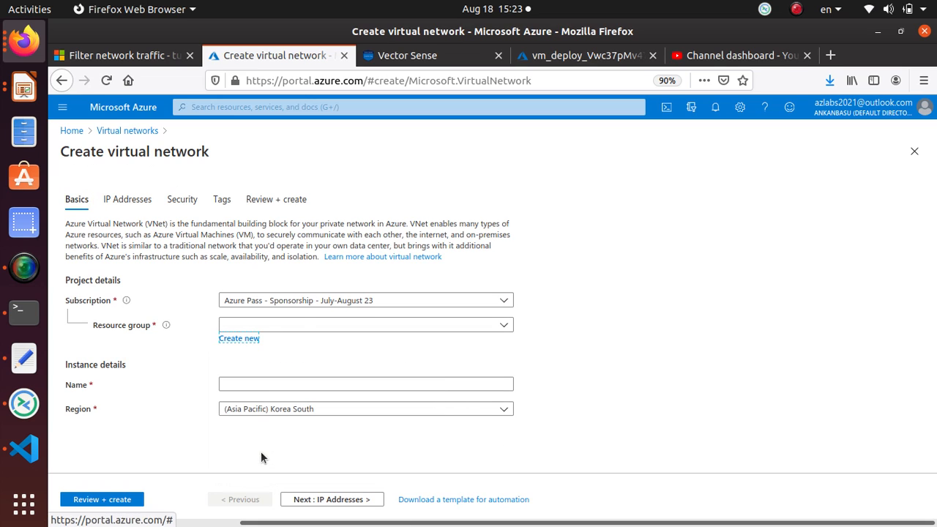
Enter myVirtualNetwork as the name in the virtual network's instance details.
left_click(265, 390)
type("my")
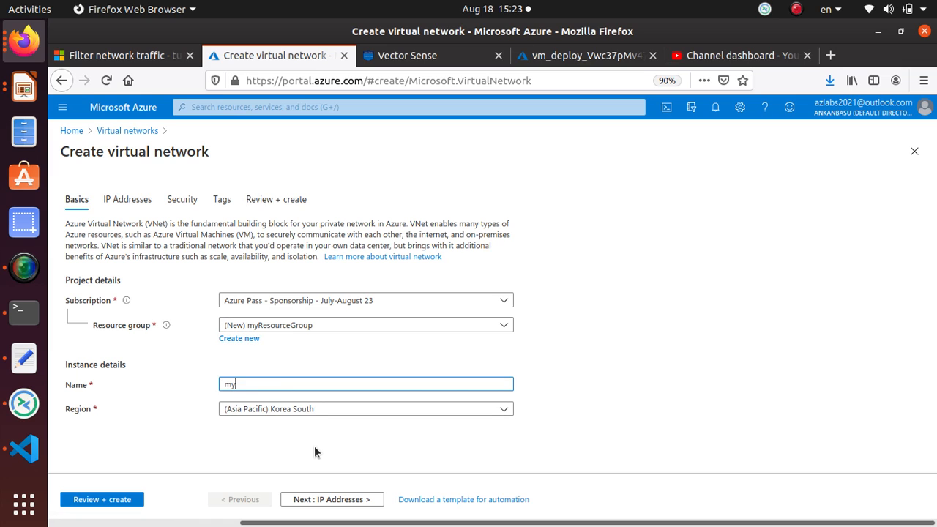
key("ctrl+v")
left_click_drag(305, 384, 239, 384)
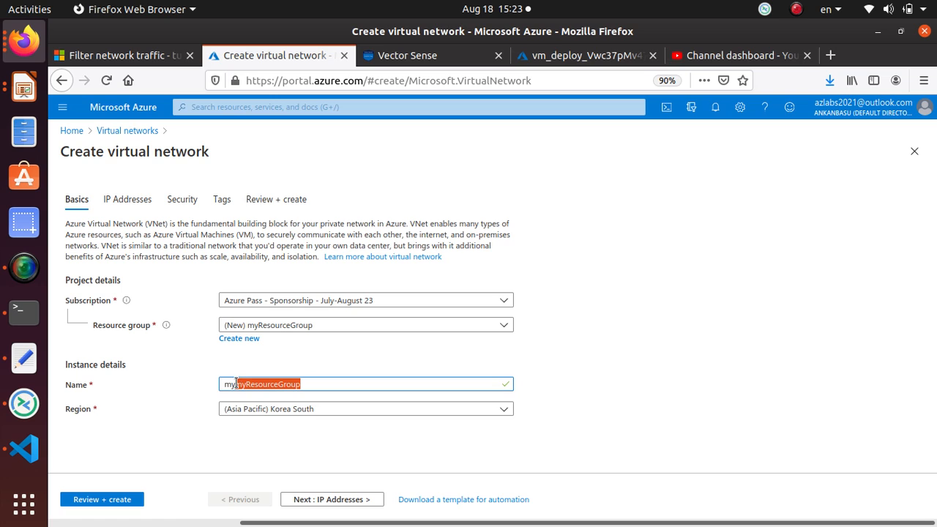
type("Virtual")
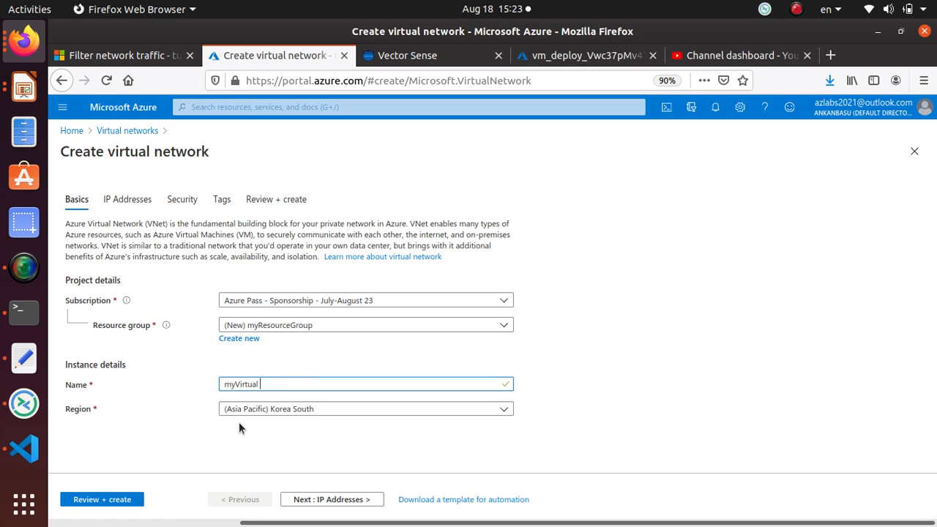
key("BackSpace")
type("Network")
Copy the name myVirtualNetwork from the tutorial's settings table and replace the virtual network's name in the portal with it.
left_click(158, 56)
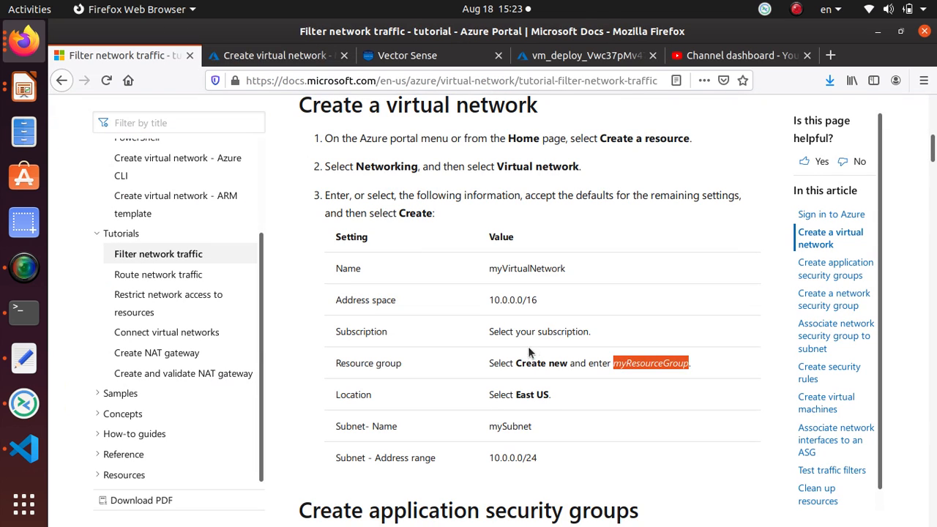
double_click(548, 269)
right_click(549, 269)
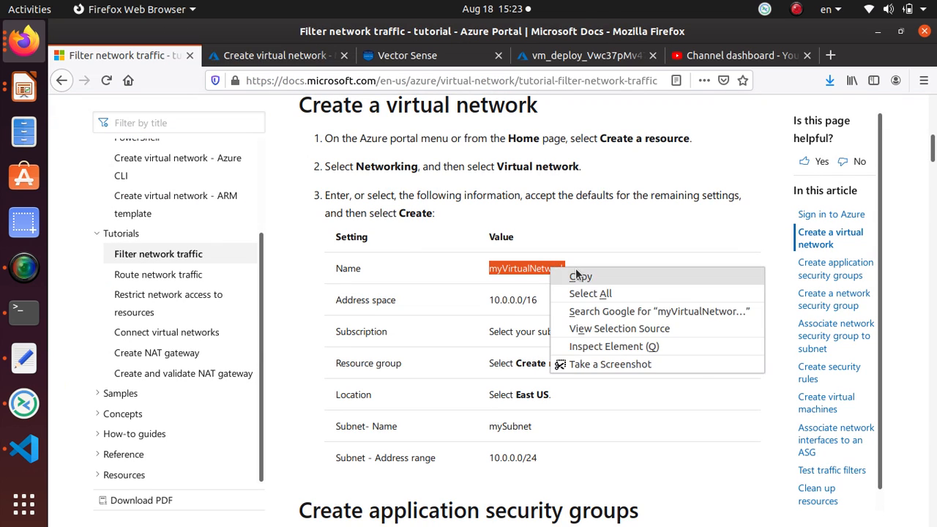
left_click(578, 274)
left_click(244, 58)
double_click(263, 384)
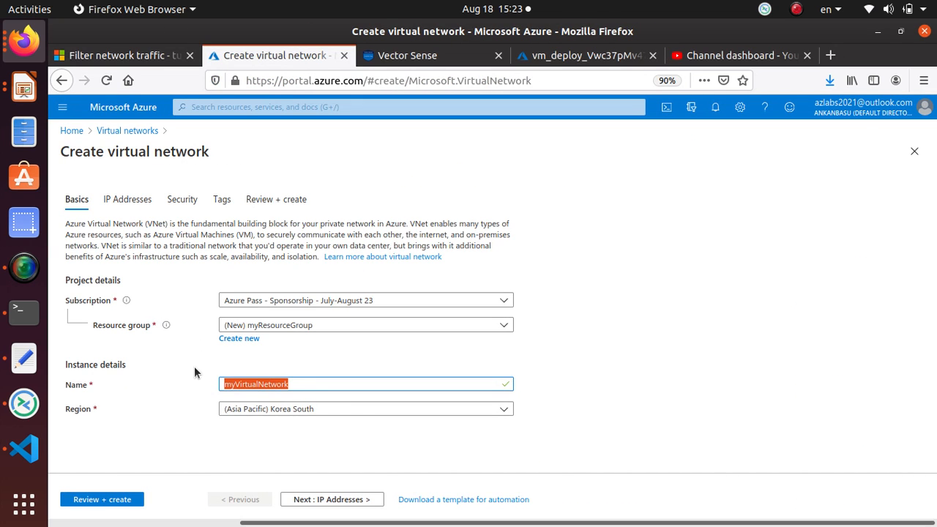
key("ctrl+v")
Set the virtual network's region to (US) East US 2 and continue to the IP address settings.
left_click(401, 410)
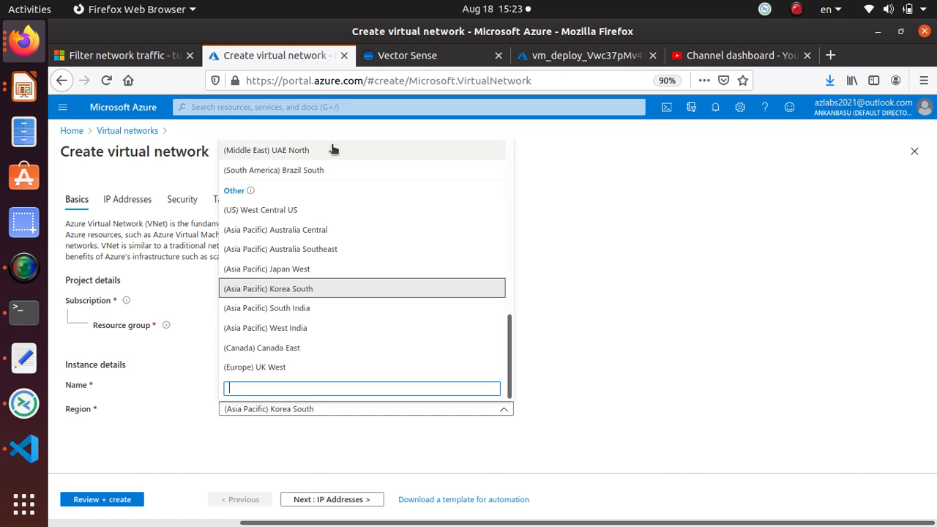
type("East")
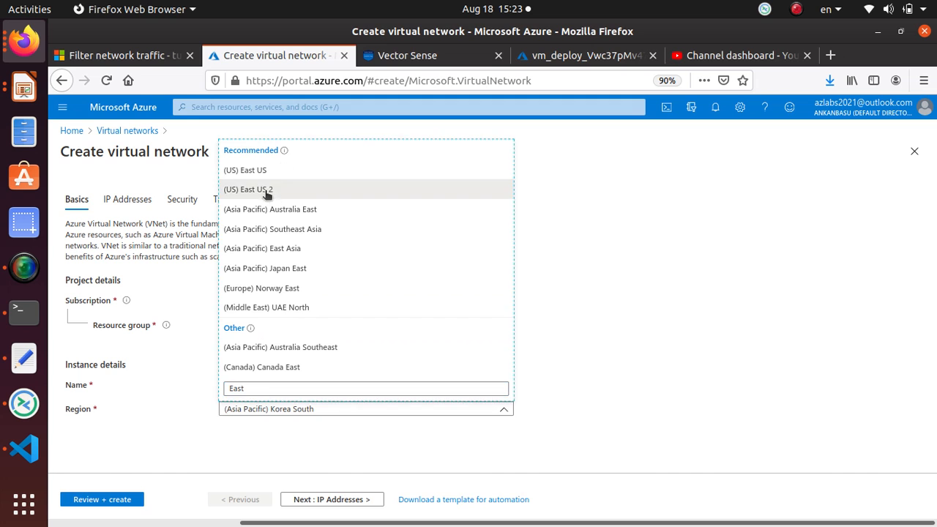
left_click(413, 188)
left_click(326, 499)
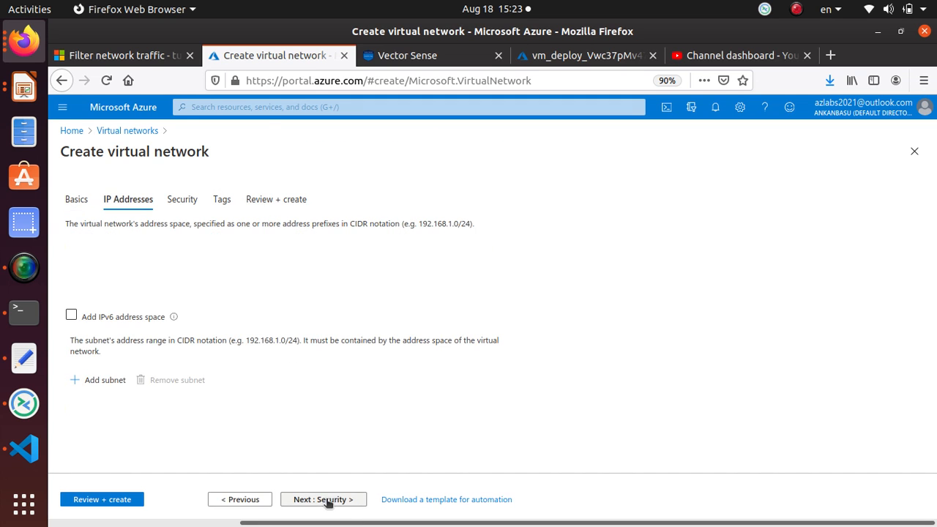
Check the address space in the tutorial, then replace the default IPv4 address space in the portal with 10.0.0.0/16.
left_click(106, 55)
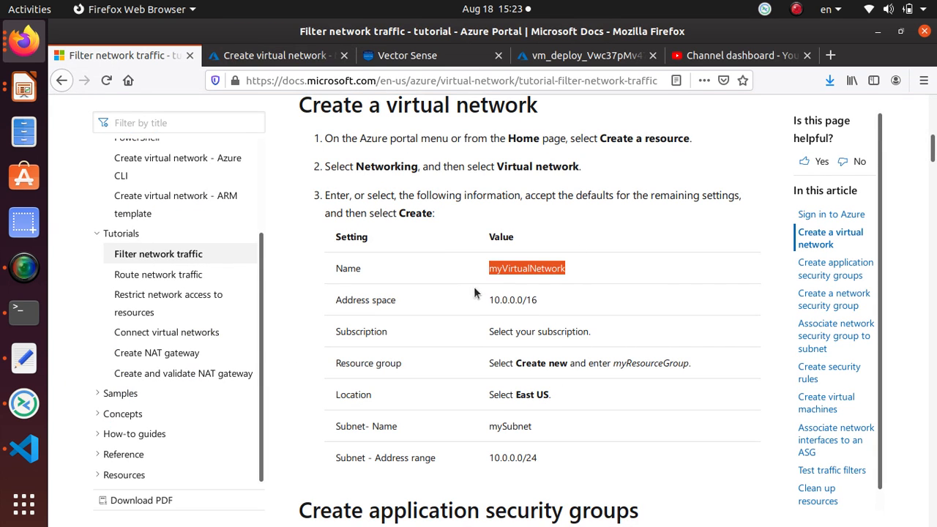
left_click(272, 57)
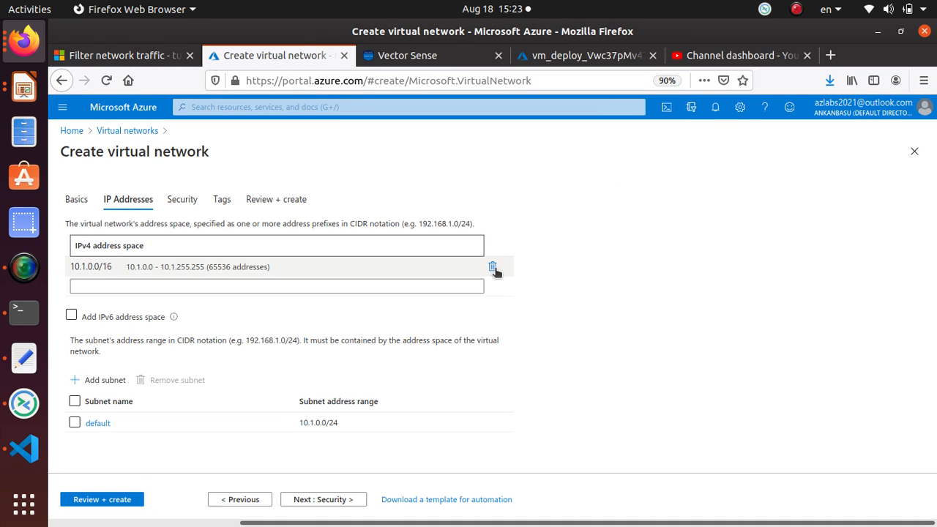
left_click(491, 267)
left_click(492, 267)
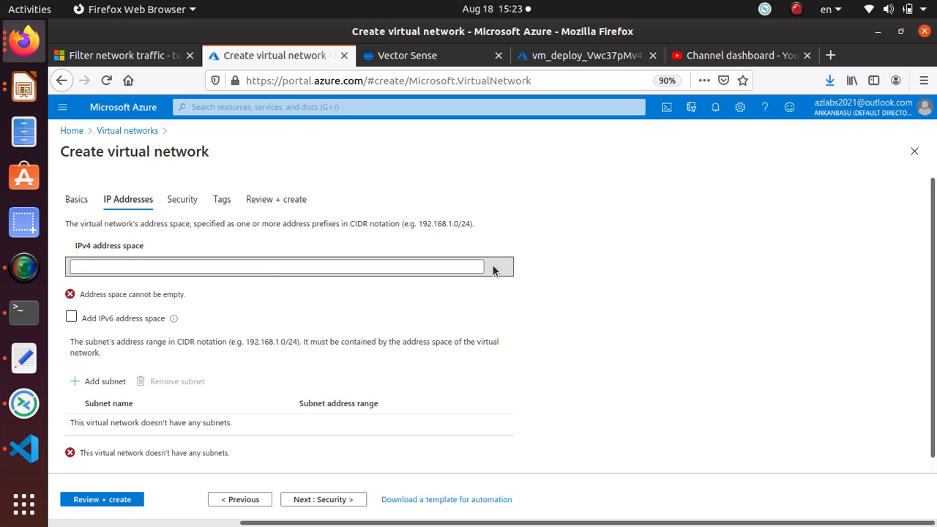
left_click(194, 272)
type("10.0.0.0")
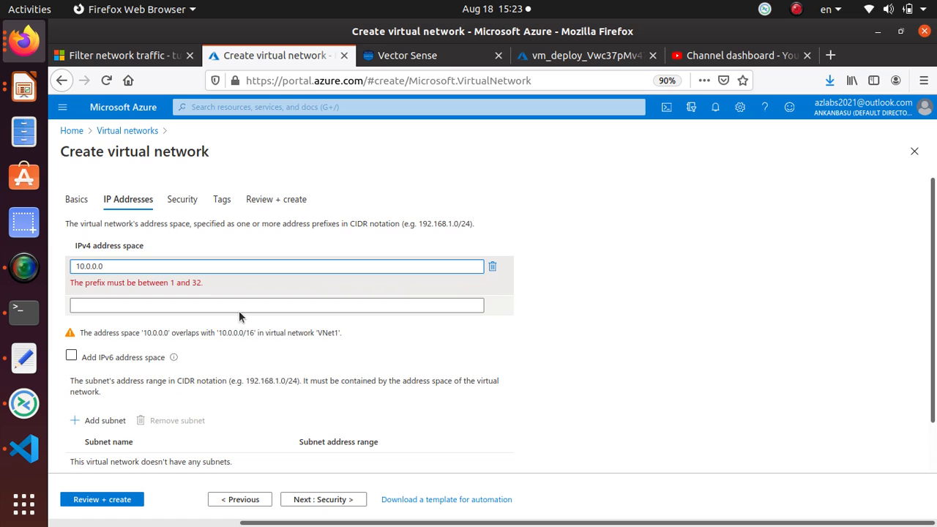
type("/16")
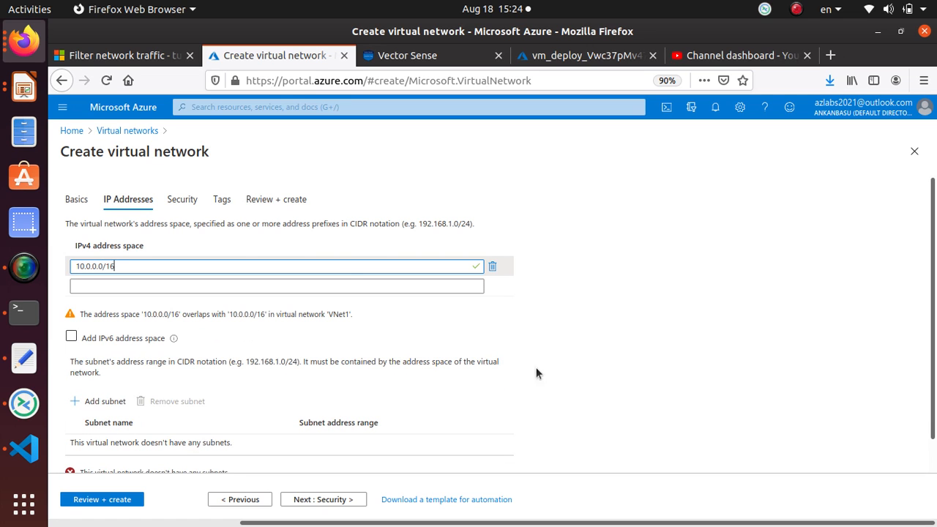
Start adding a subnet and name it mySubnet, copying the name from the tutorial's settings table.
scroll(147, 329, "down", 1)
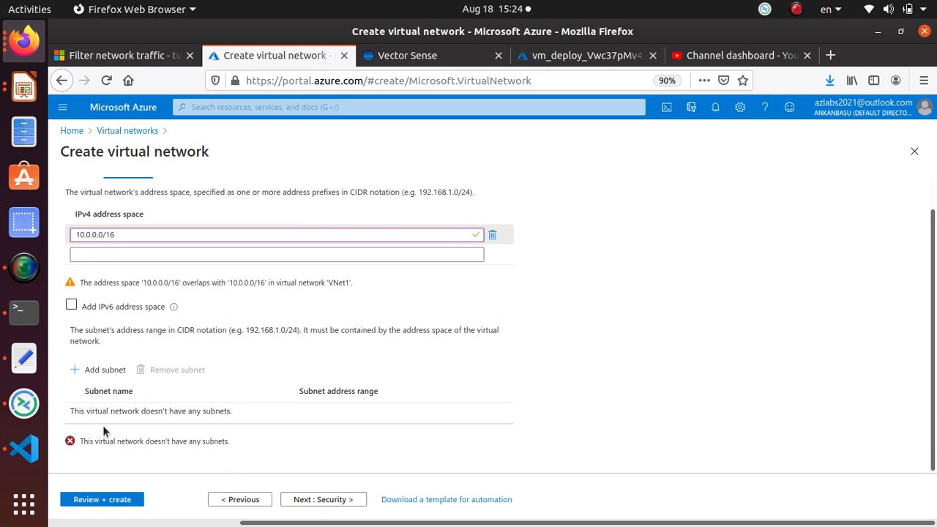
left_click(105, 370)
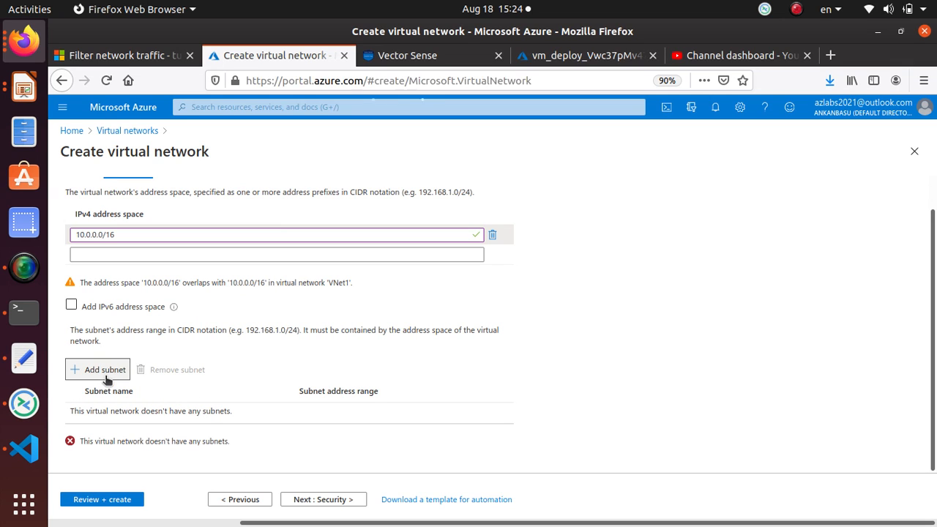
left_click(111, 55)
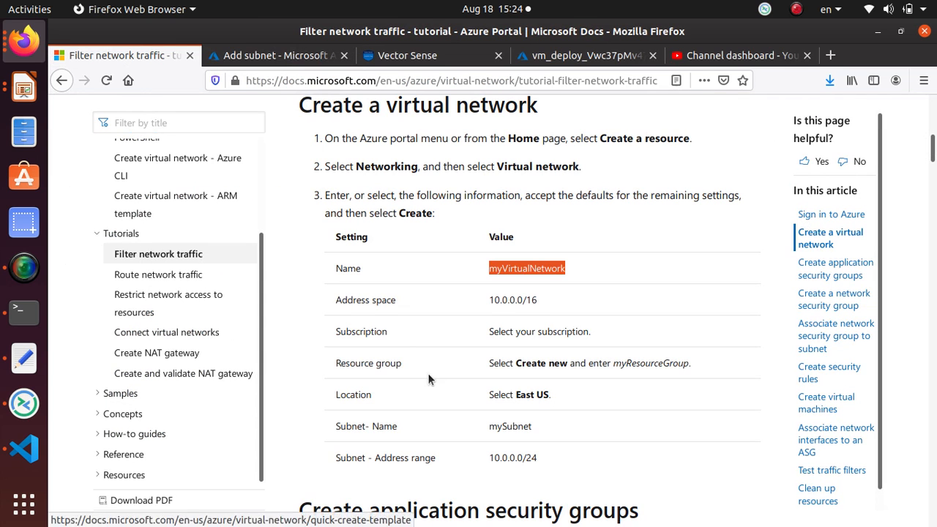
double_click(507, 427)
right_click(507, 428)
left_click(538, 331)
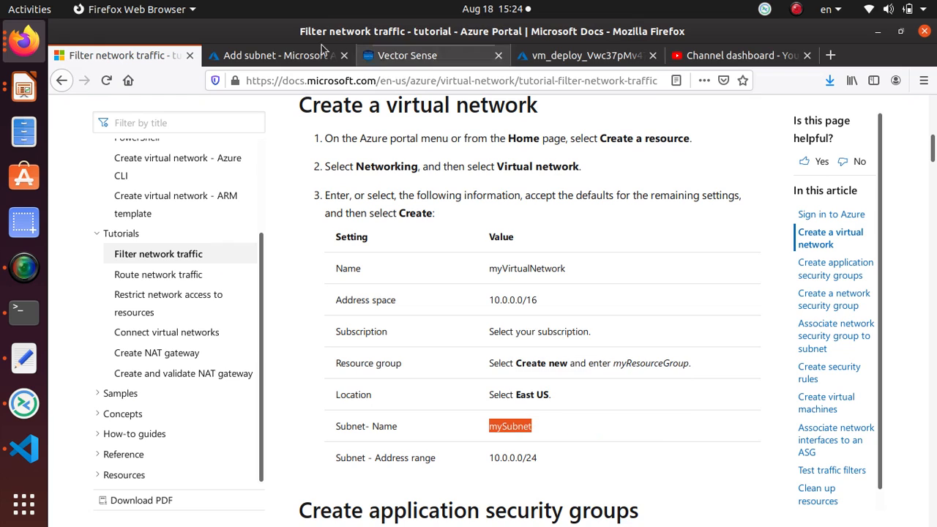
left_click(322, 51)
key("ctrl+v")
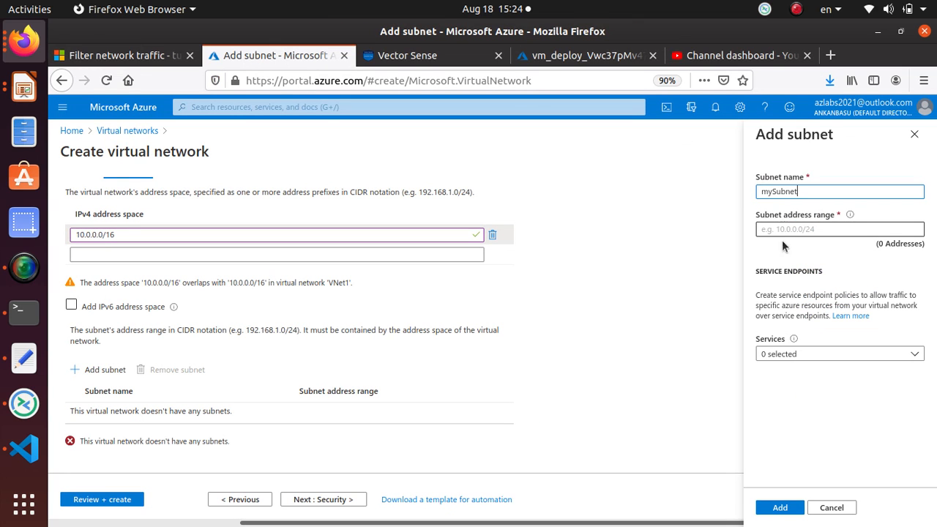
Set the subnet address range to 10.0.0.0/24 and add the subnet to the virtual network.
left_click(783, 232)
type("10")
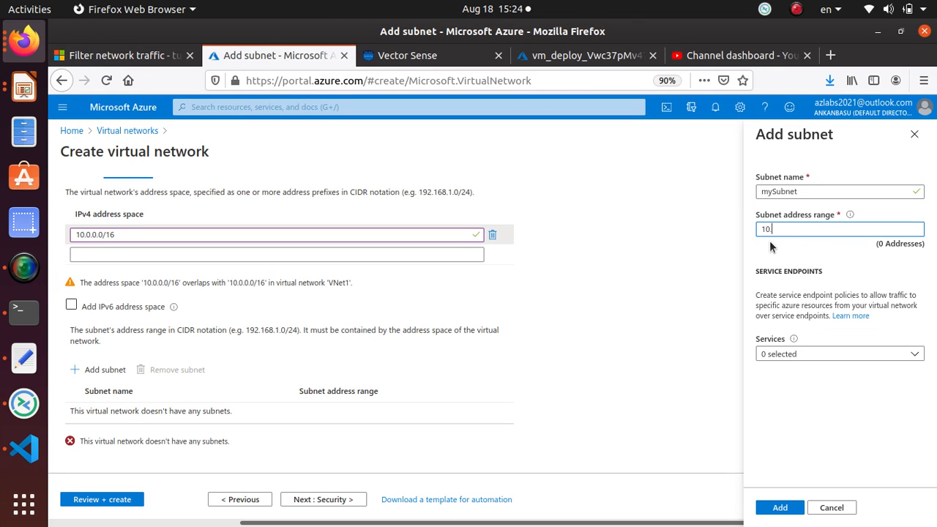
type(".0.0.0/24")
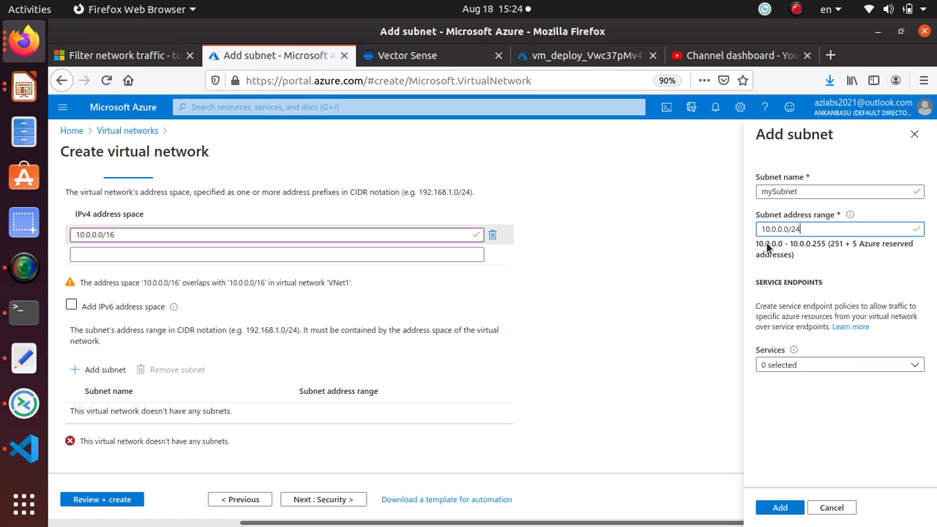
left_click(794, 508)
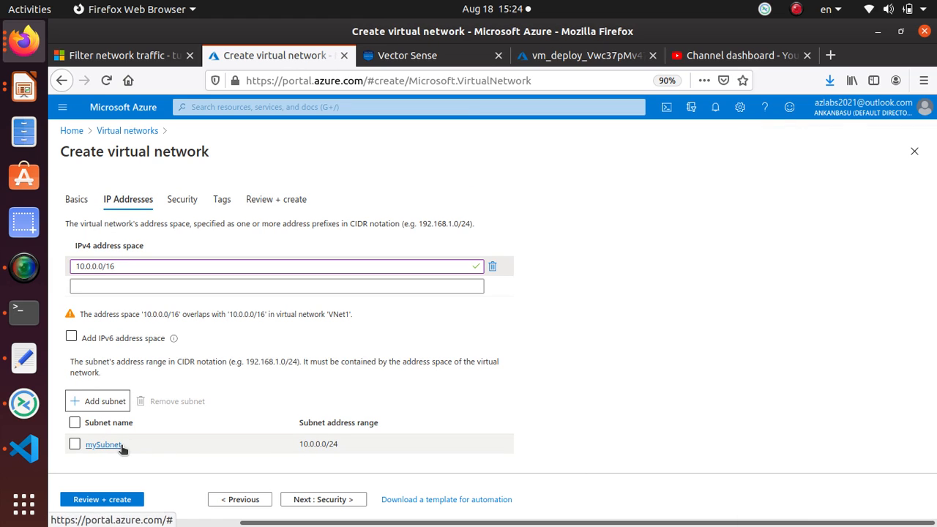
Keep the default security settings and no tags, review the configuration and create the virtual network.
left_click(331, 500)
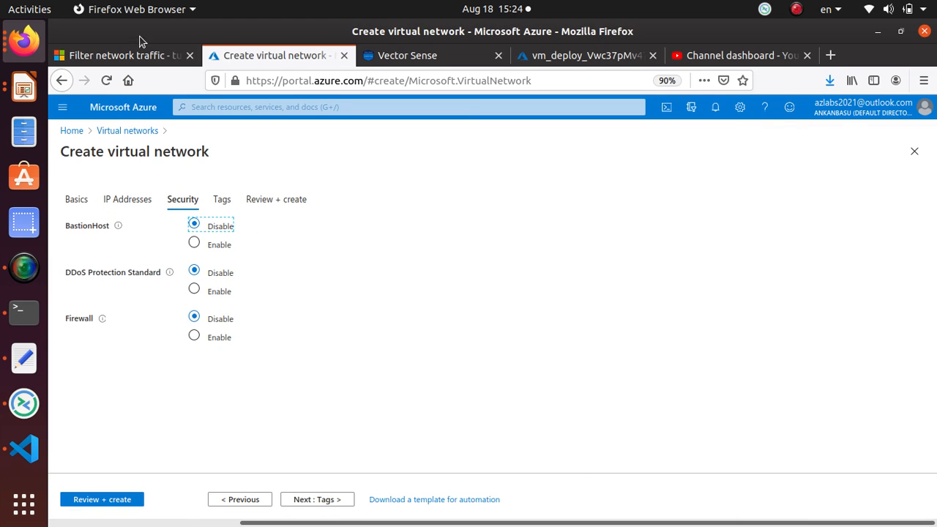
left_click(316, 502)
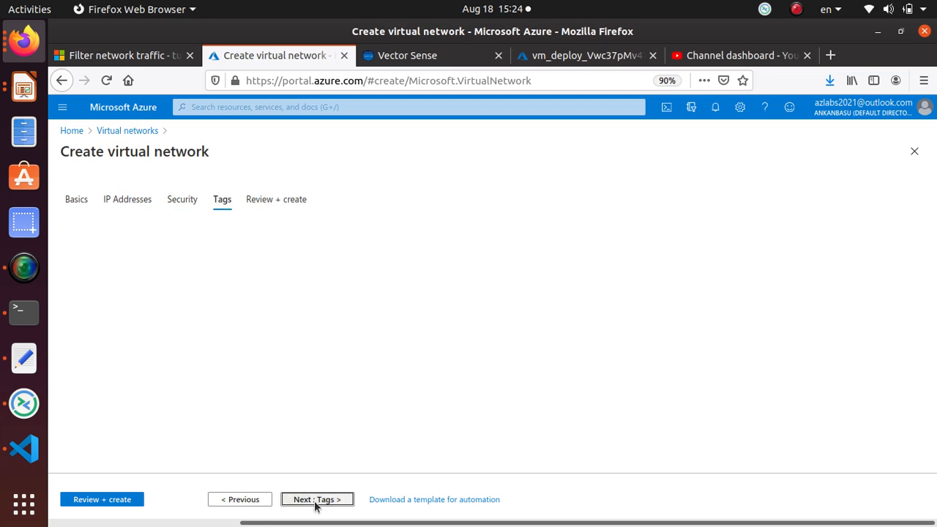
left_click(322, 502)
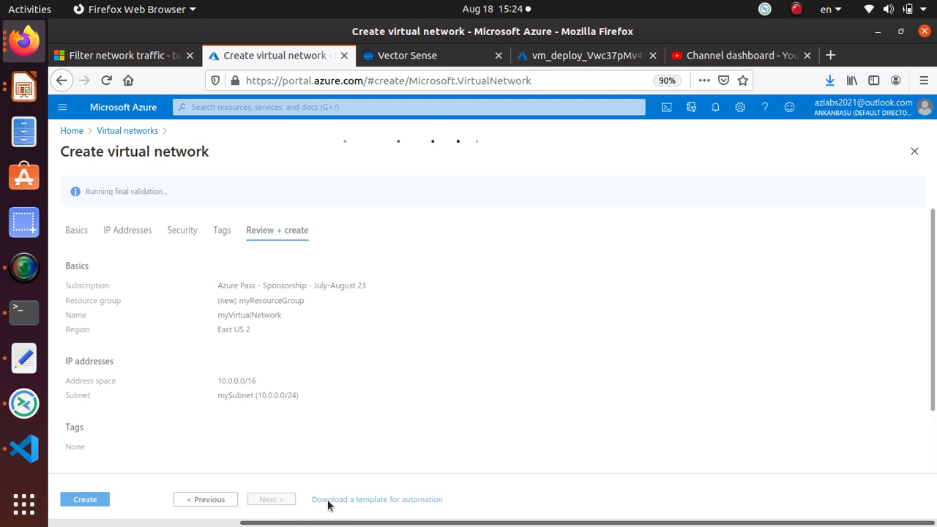
left_click(92, 505)
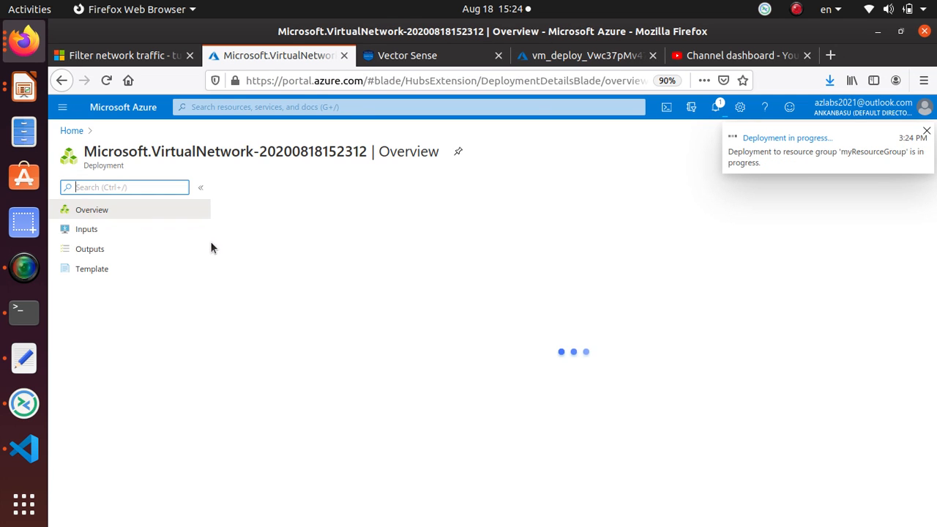
Return to the tutorial and read the instructions for creating application security groups, comparing them with the virtual network section.
left_click(125, 56)
scroll(465, 306, "down", 6)
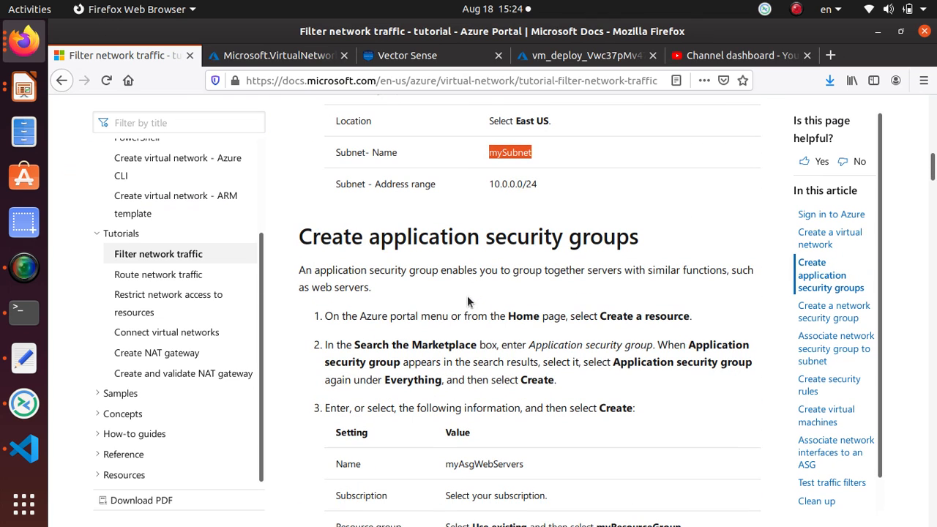
left_click_drag(293, 237, 640, 252)
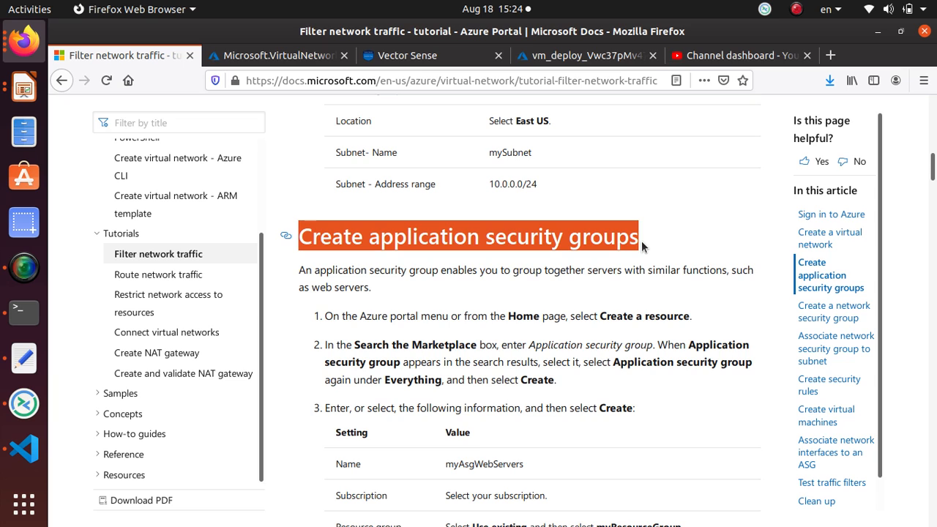
scroll(640, 252, "up", 5)
scroll(638, 251, "down", 2)
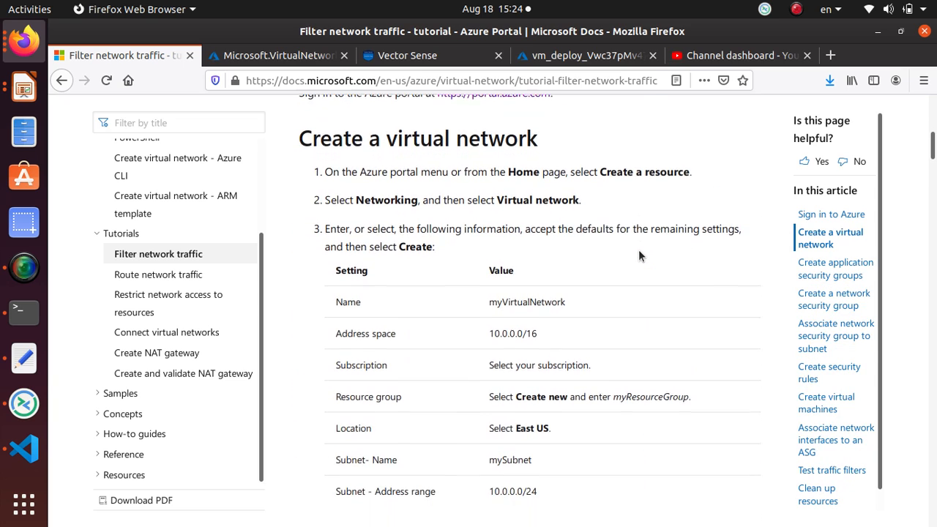
scroll(635, 251, "up", 3)
scroll(637, 253, "down", 5)
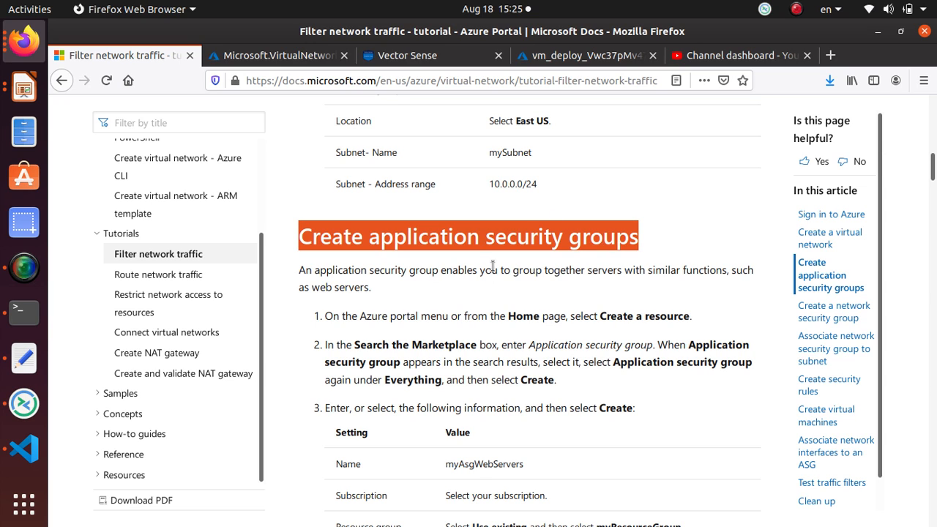
scroll(444, 280, "down", 3)
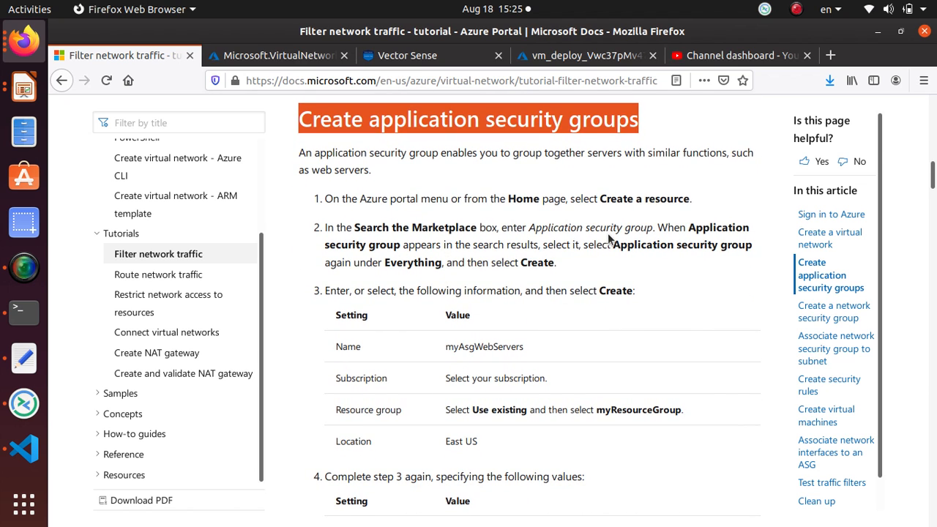
Copy the term Application security group from the tutorial and open the deployed myVirtualNetwork resource in the Azure portal.
left_click_drag(613, 245, 753, 248)
right_click(734, 247)
left_click(756, 257)
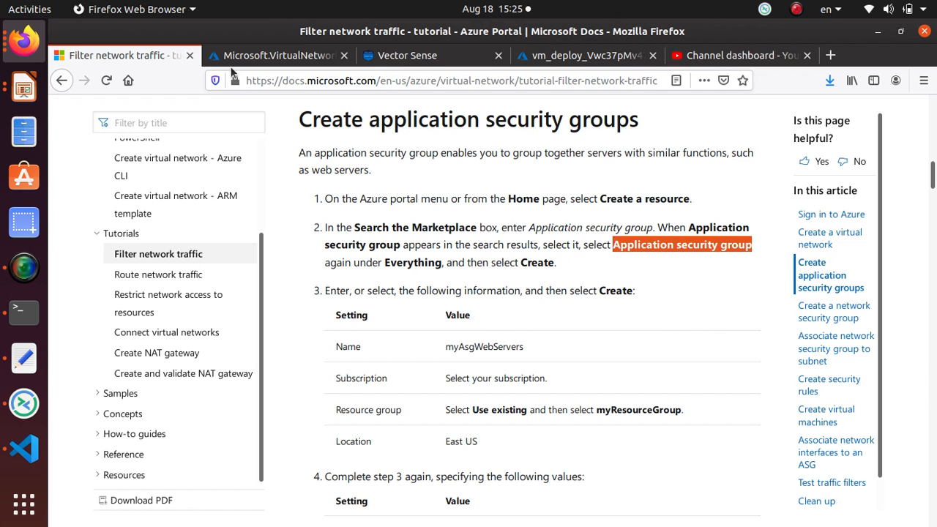
left_click(244, 58)
left_click(296, 368)
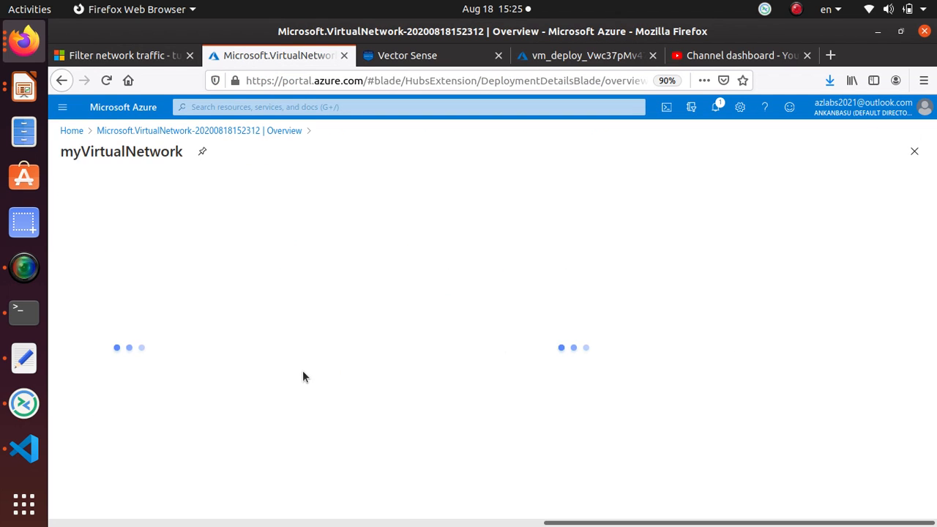
Search the portal for Application security group using the copied term and open the Application security groups service.
left_click(258, 108)
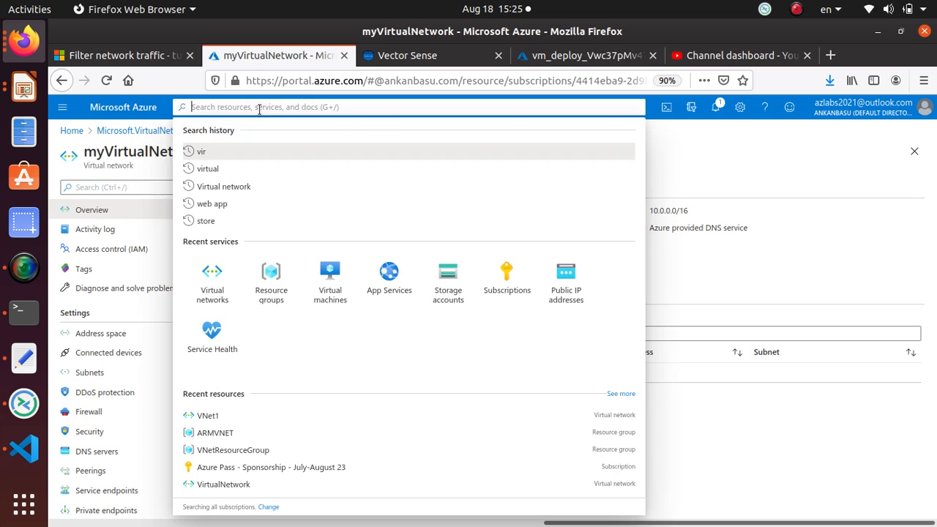
key("ctrl+v")
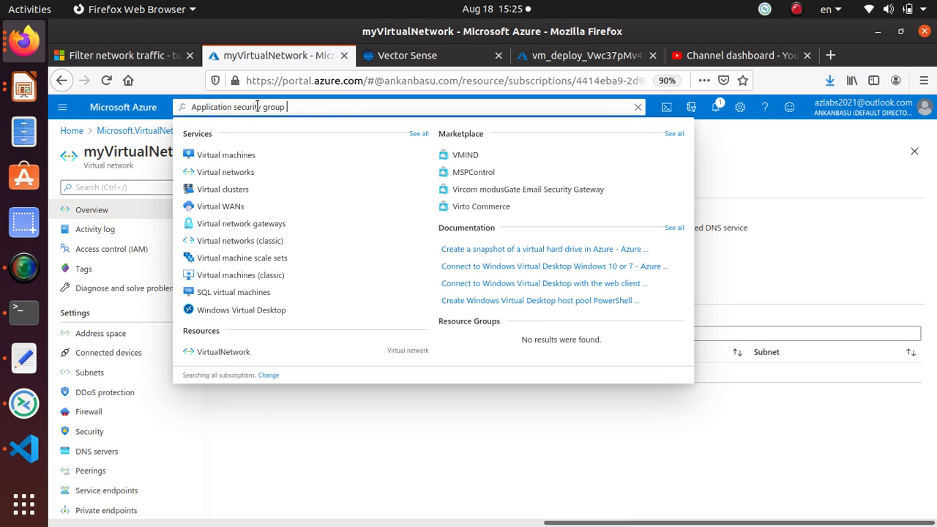
key("BackSpace")
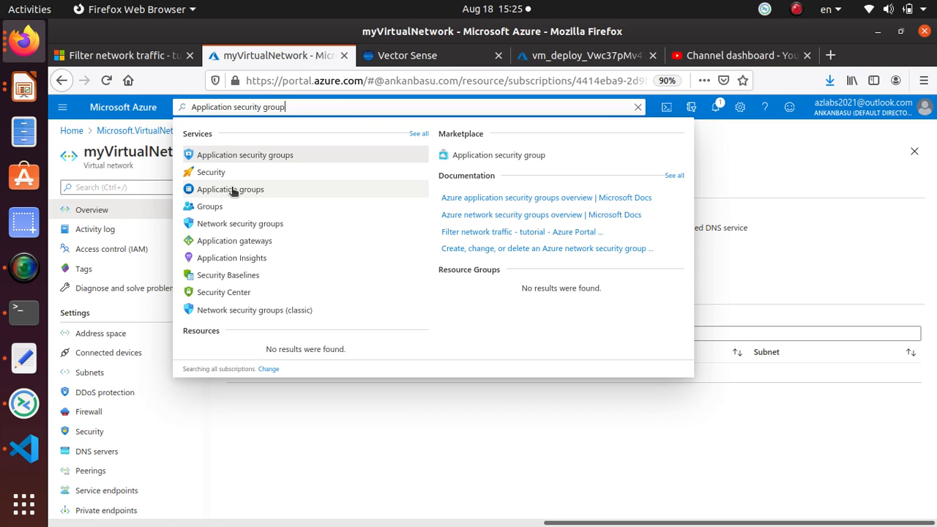
left_click(256, 157)
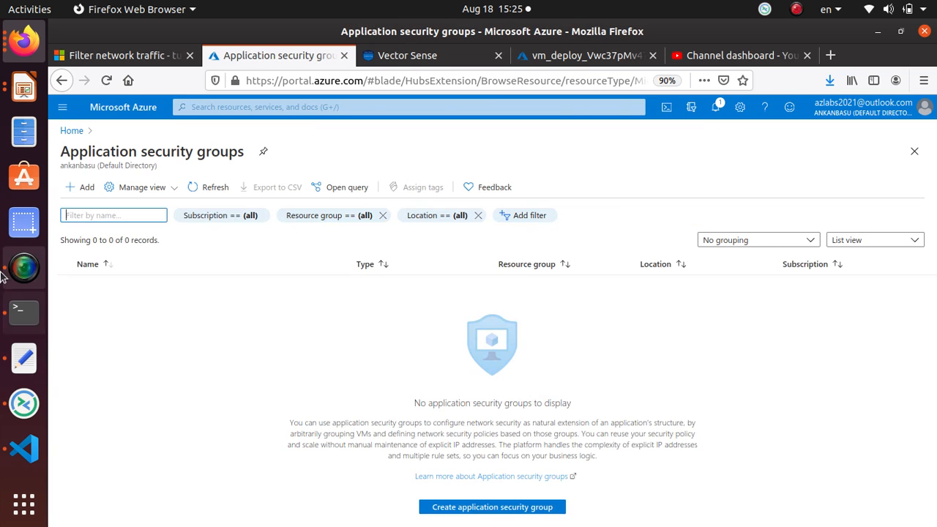
Start an application security group in myResourceGroup and name it myAsgWebServers, copying the name from the tutorial.
left_click(108, 57)
double_click(511, 347)
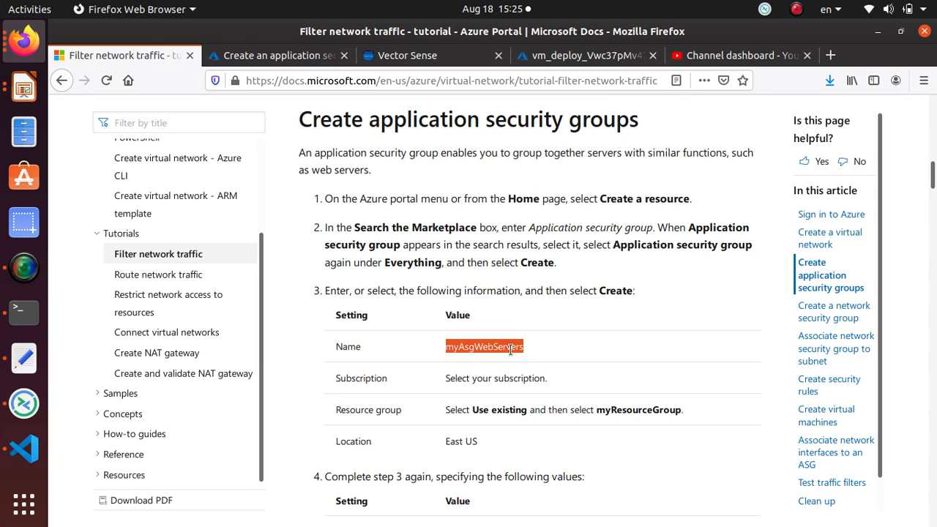
right_click(510, 349)
left_click(535, 359)
left_click(284, 57)
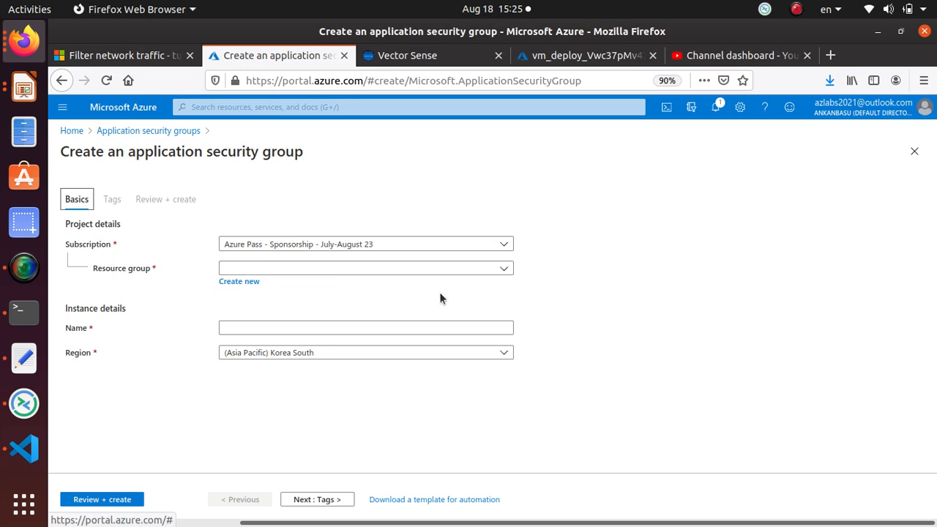
left_click(335, 269)
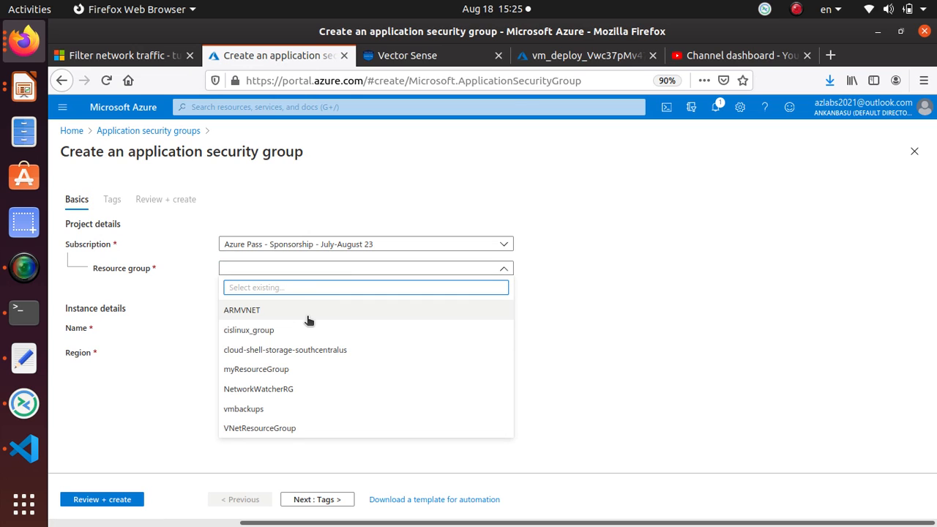
left_click(310, 368)
left_click(278, 325)
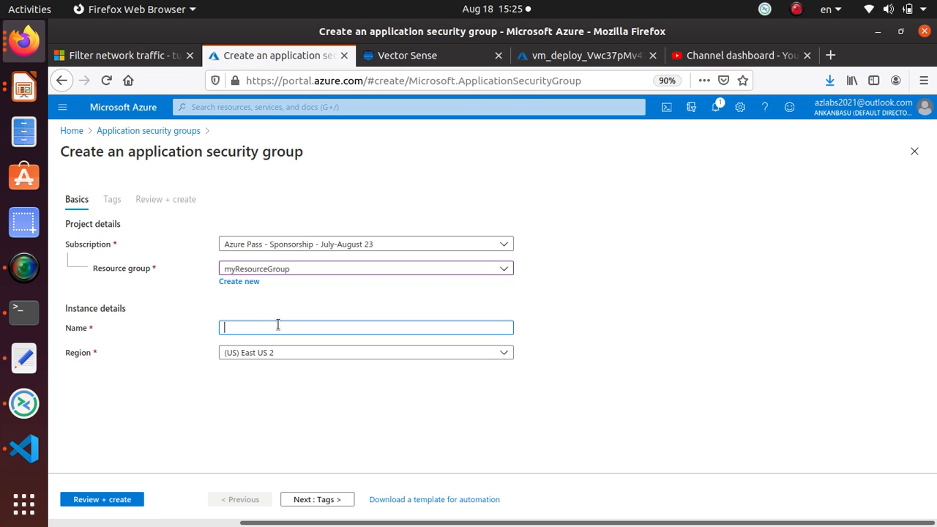
key("ctrl+v")
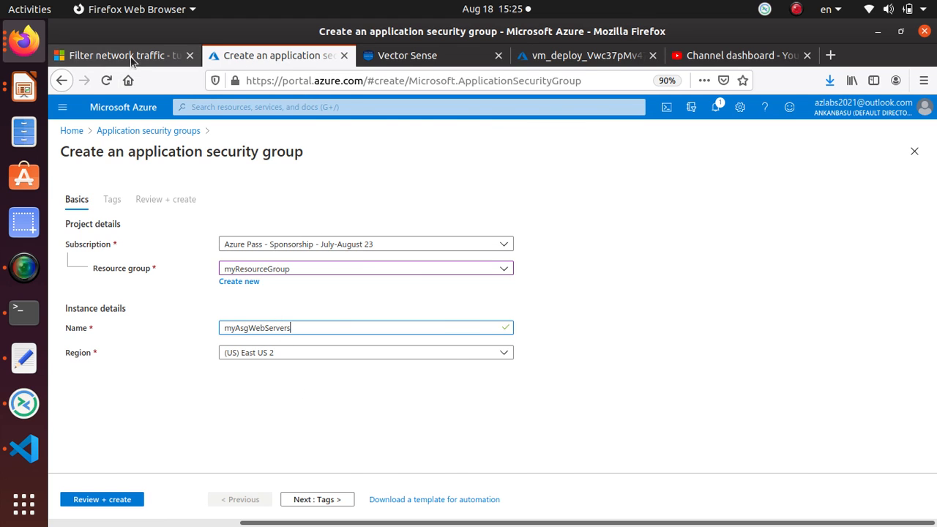
Compare the settings with step 3 of the tutorial, leave the tags empty and create the myAsgWebServers group.
left_click(134, 55)
scroll(568, 430, "down", 5)
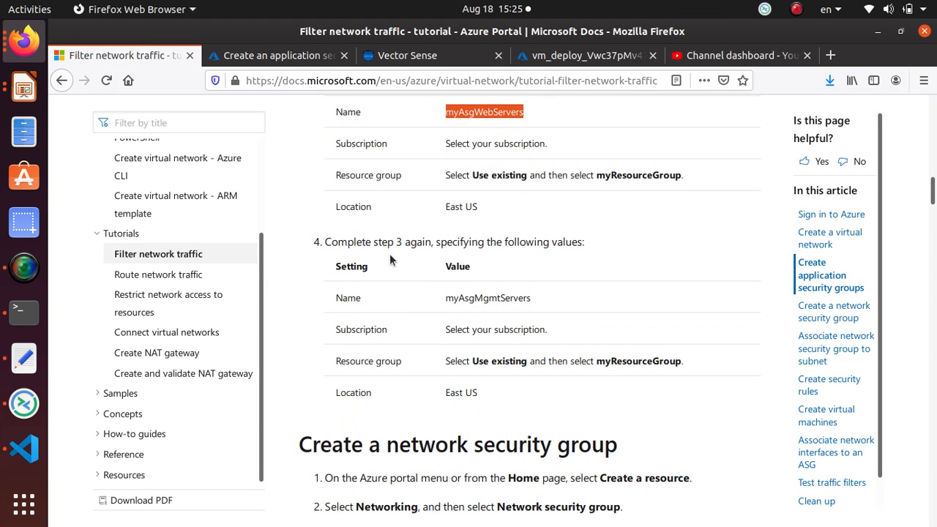
scroll(581, 318, "up", 3)
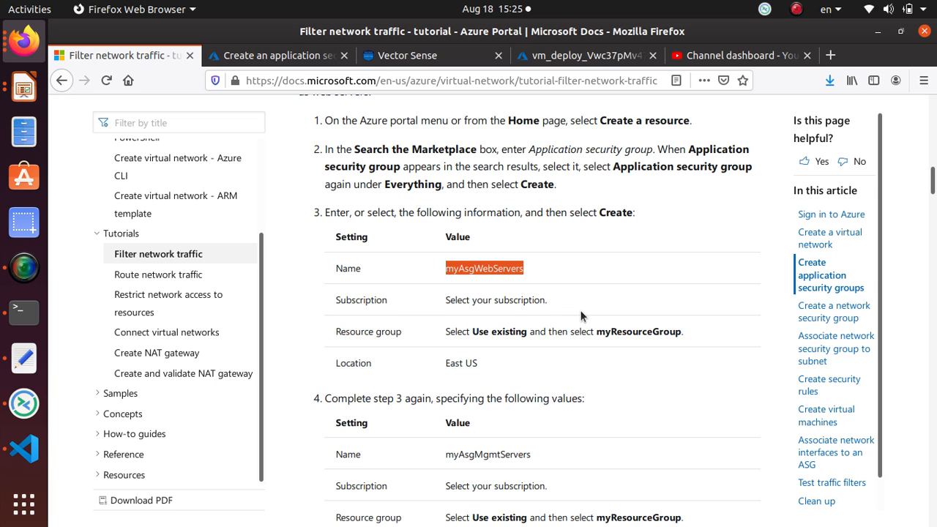
scroll(580, 314, "up", 1)
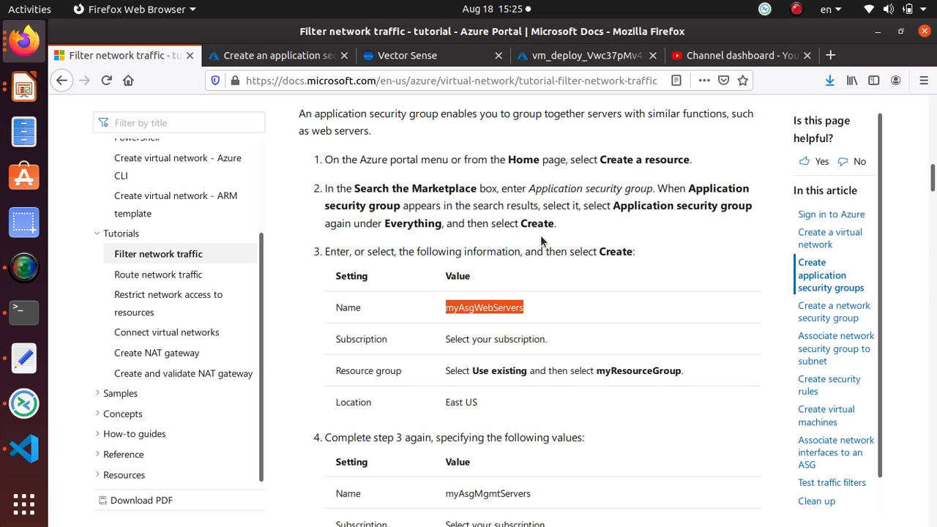
scroll(512, 242, "down", 2)
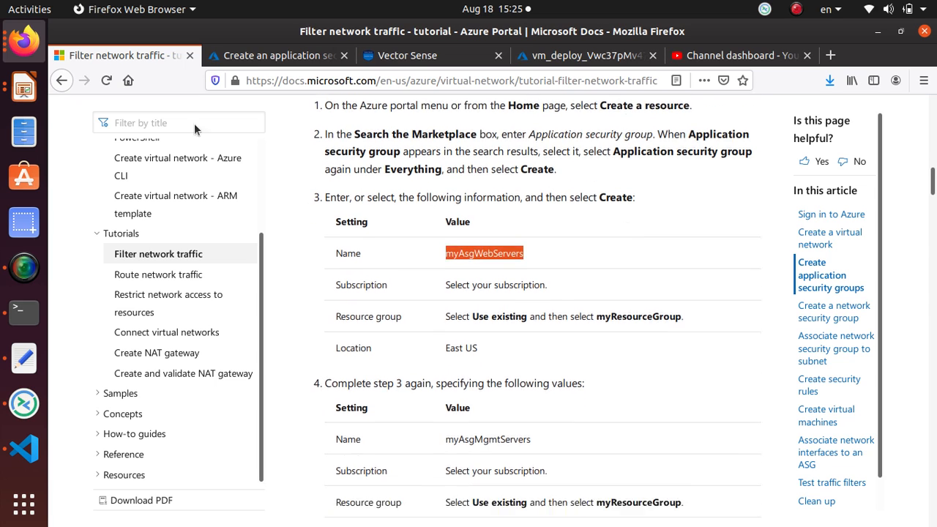
left_click(275, 55)
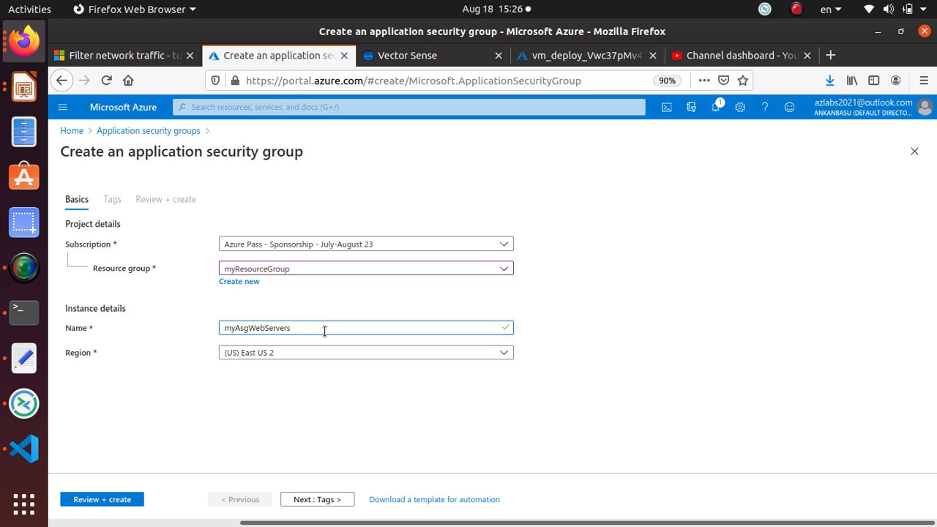
left_click(347, 502)
left_click(345, 502)
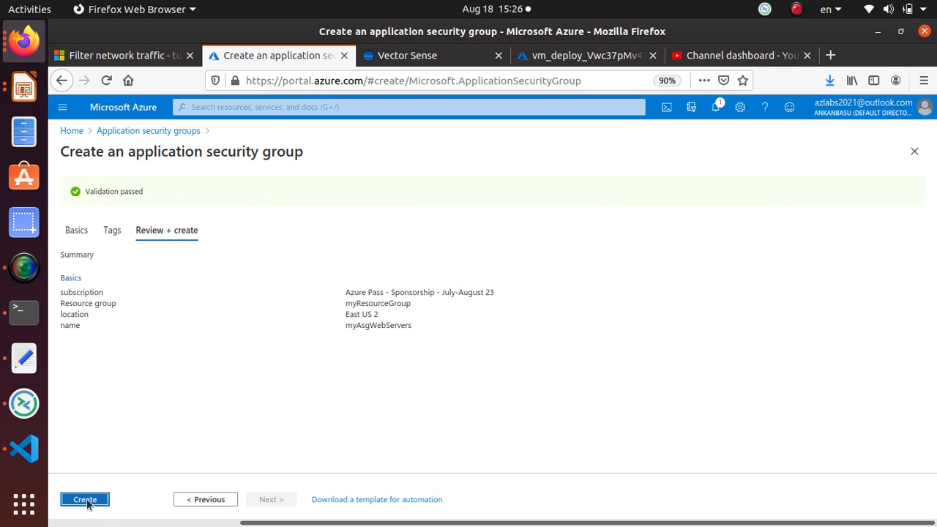
left_click(85, 499)
Copy the second application security group's name, myAsgMgmtServers, from step 4 of the tutorial.
left_click(110, 56)
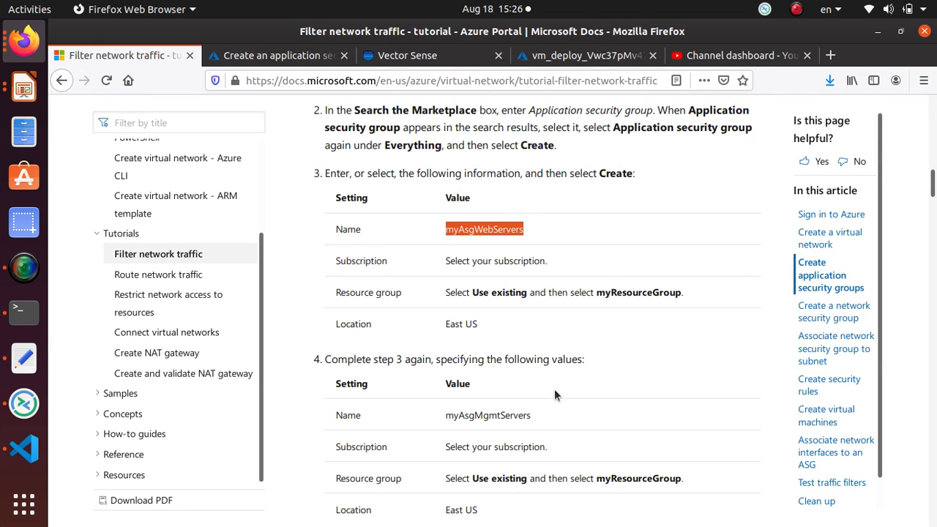
double_click(495, 414)
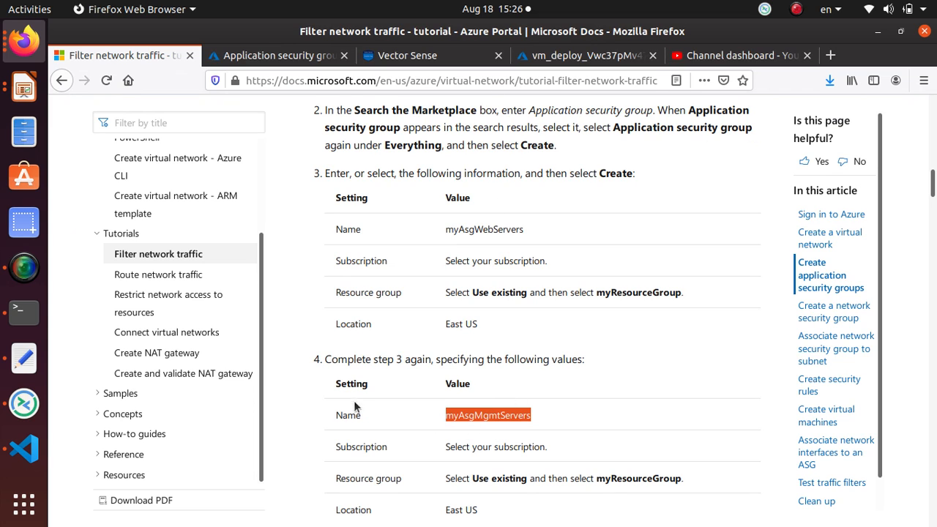
left_click_drag(331, 359, 430, 359)
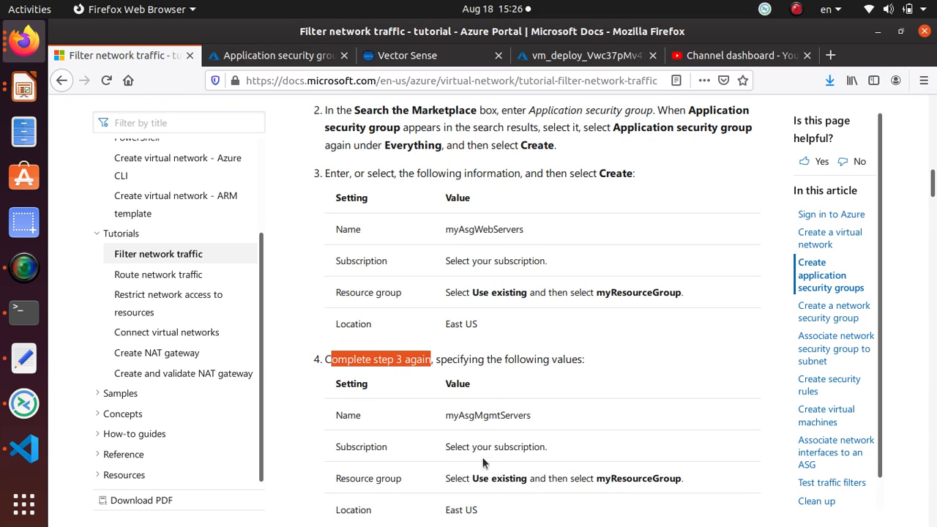
double_click(502, 414)
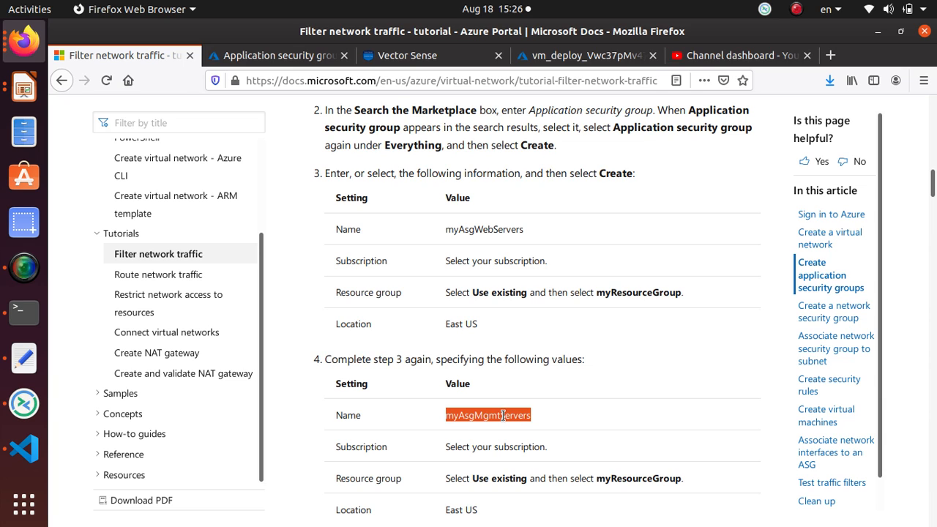
right_click(502, 415)
left_click(532, 427)
left_click(496, 229)
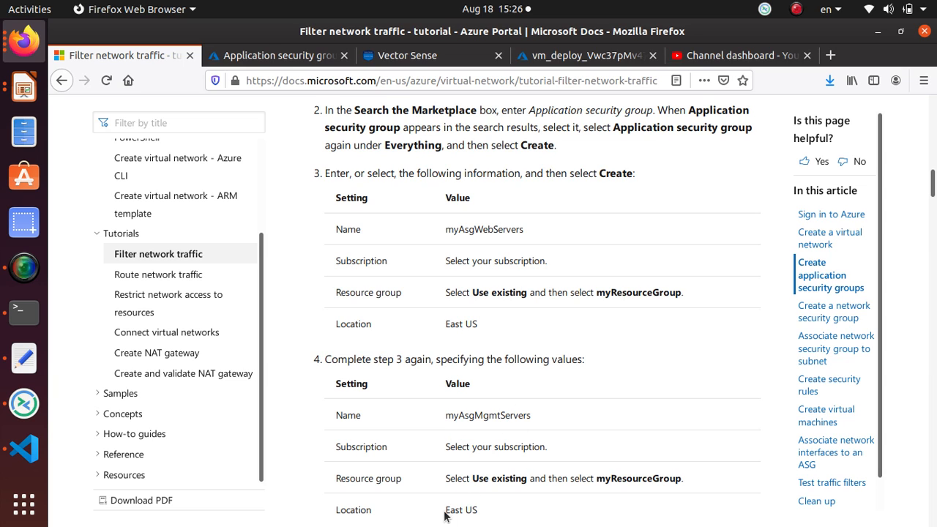
Return to the portal's Application security groups list and start adding another group.
left_click(282, 55)
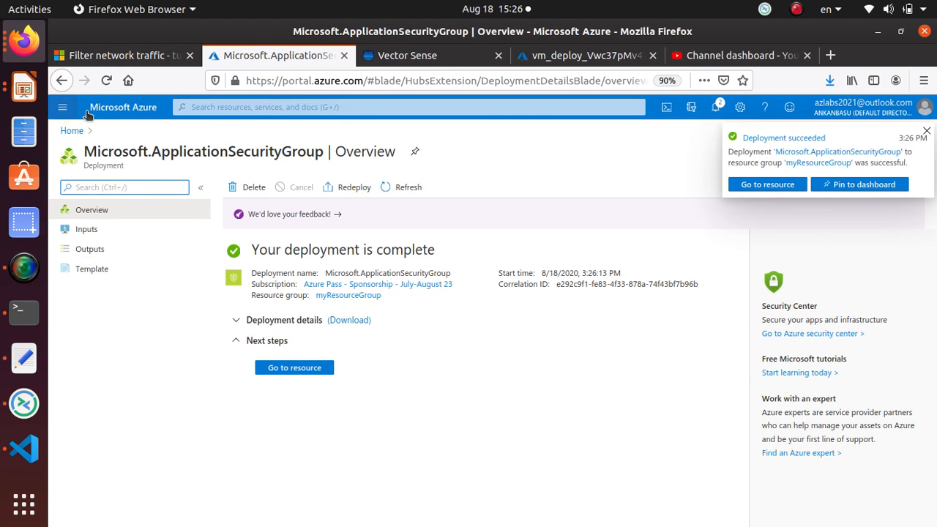
left_click(229, 106)
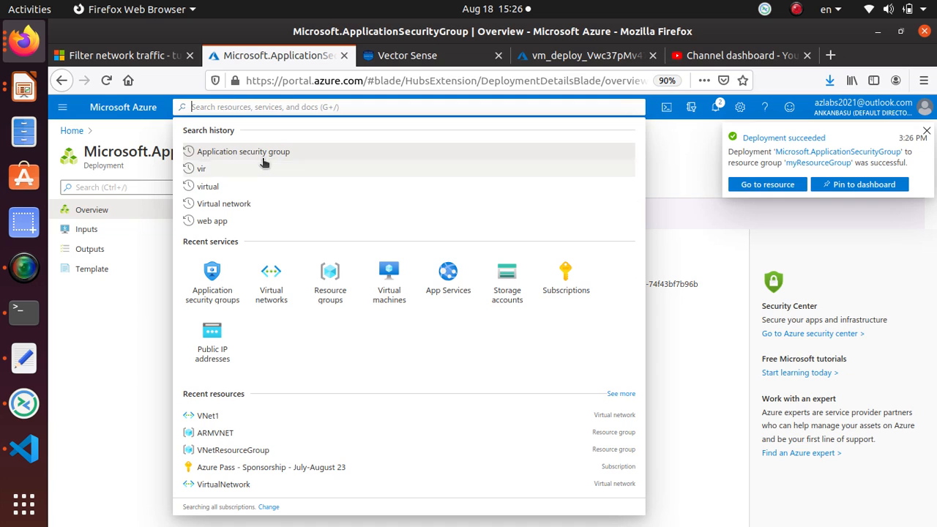
left_click(203, 304)
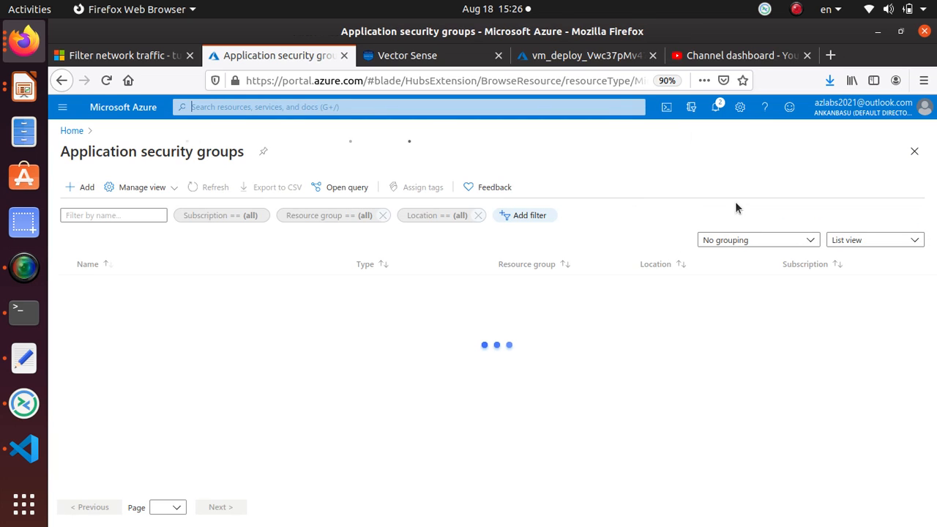
left_click(78, 188)
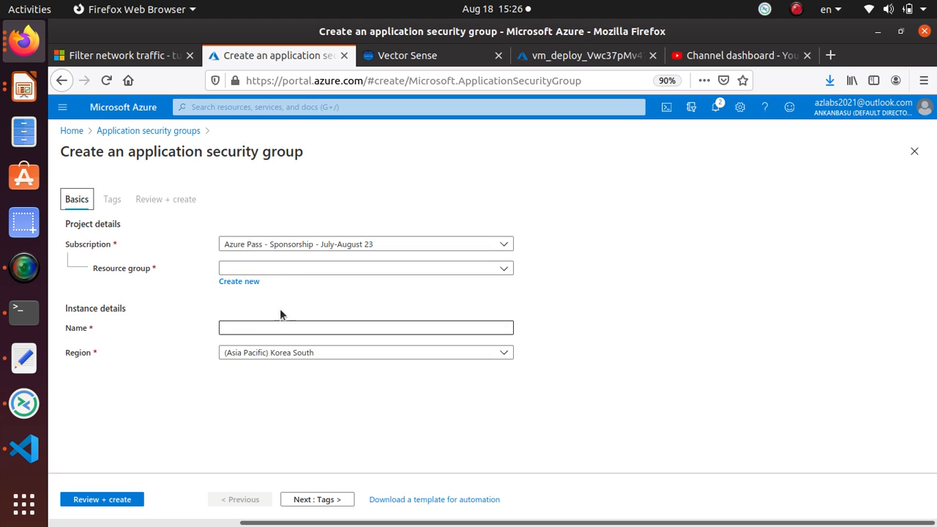
Set the resource group to myResourceGroup and the name to myAsgMgmtServers, then review and create the group.
left_click(278, 269)
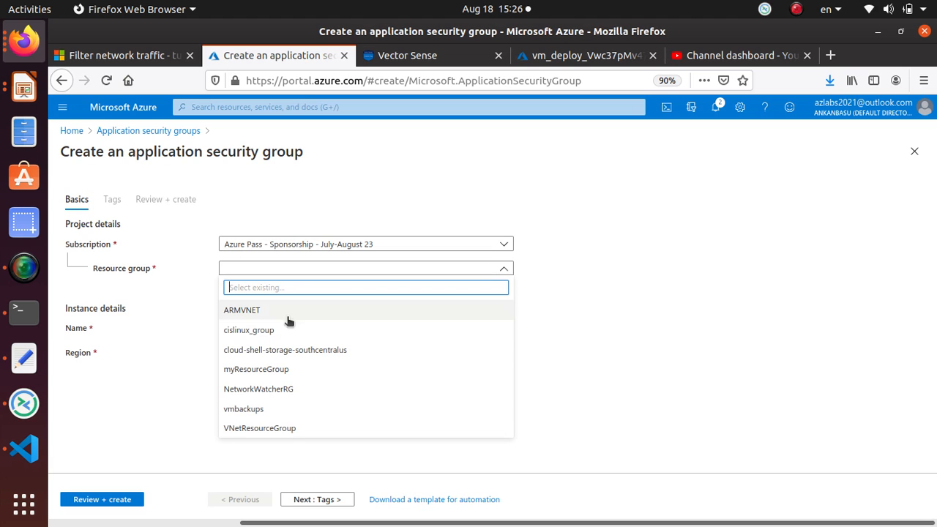
left_click(305, 370)
left_click(244, 327)
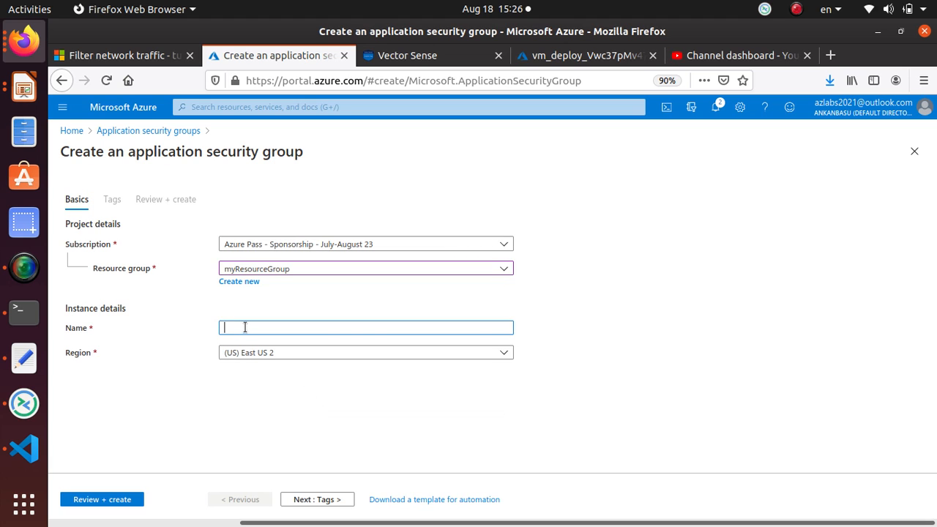
key("ctrl+v")
left_click(110, 500)
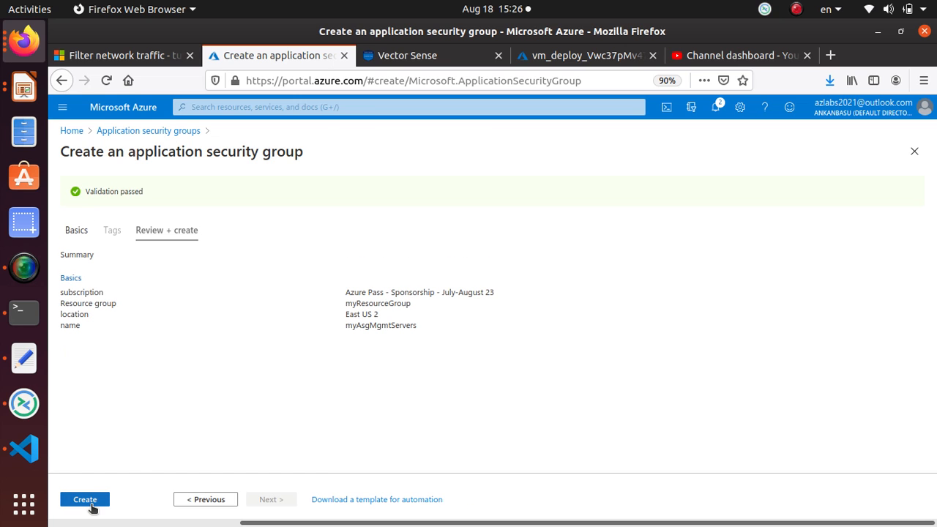
left_click(87, 500)
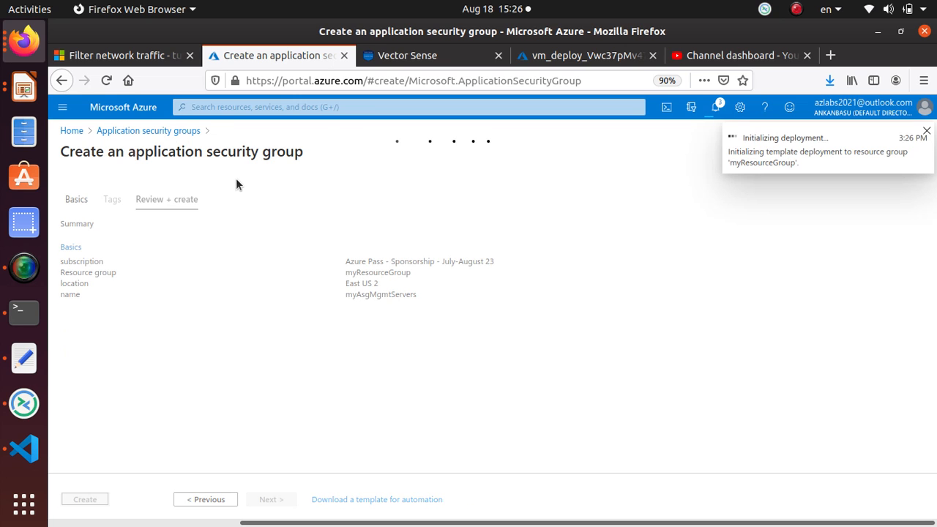
Copy the network security group's name, myNsg, from the tutorial's "Create a network security group" section.
left_click(120, 55)
scroll(571, 315, "up", 2)
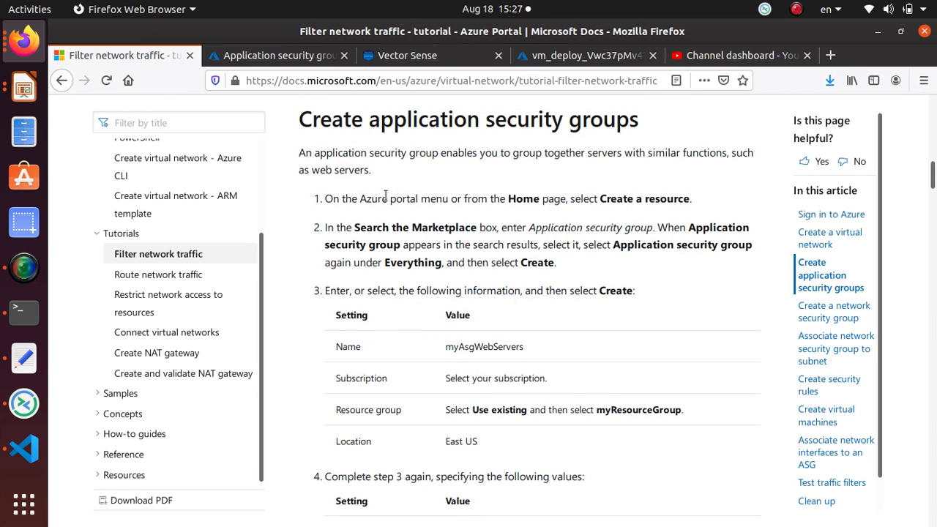
triple_click(436, 119)
scroll(394, 391, "down", 5)
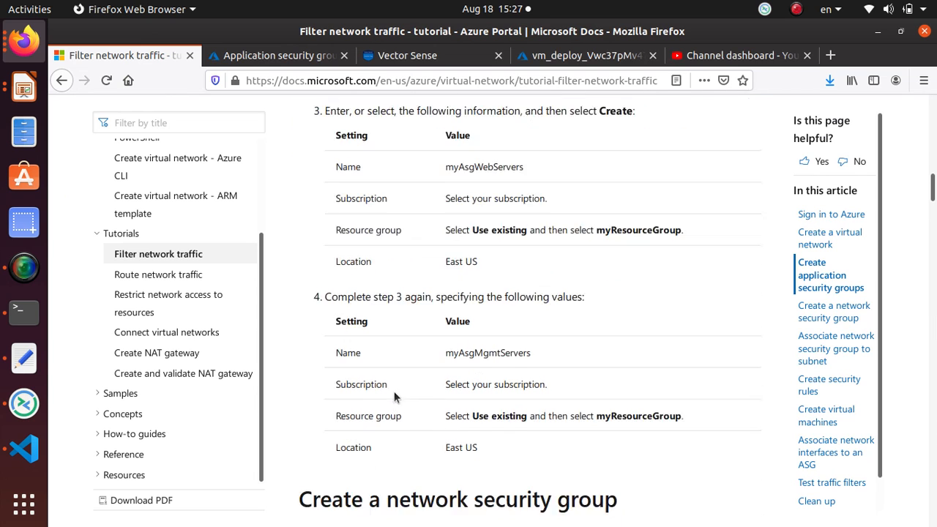
scroll(394, 391, "down", 3)
triple_click(575, 166)
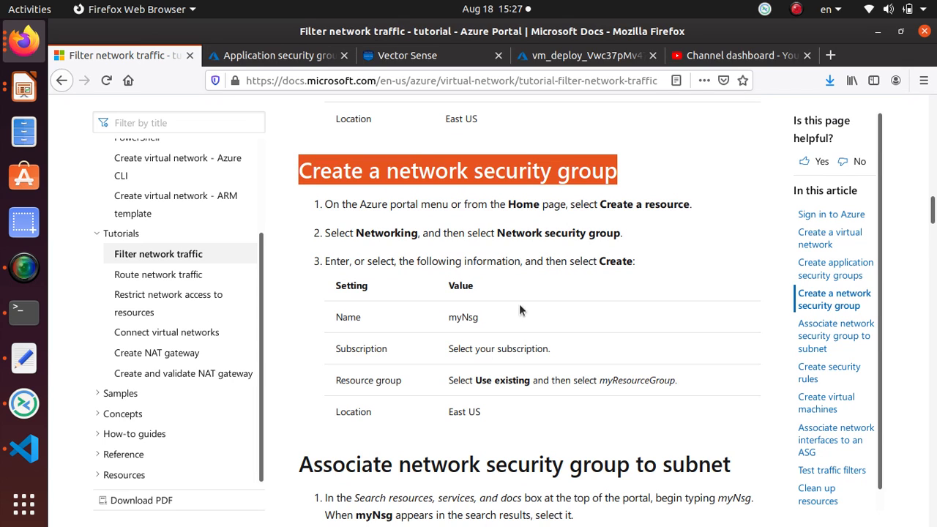
double_click(460, 317)
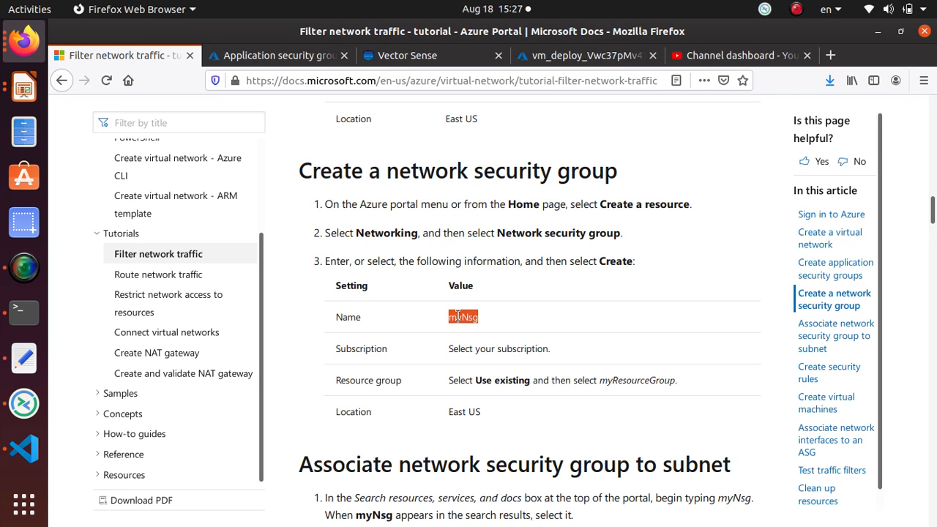
right_click(460, 317)
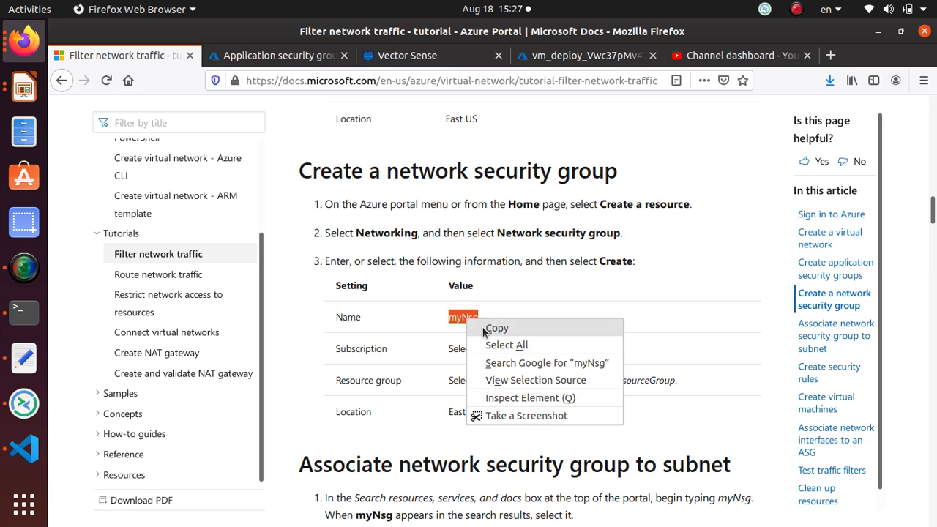
left_click(485, 328)
Return to the Azure portal, find the Network security groups service and start adding a group.
left_click(258, 48)
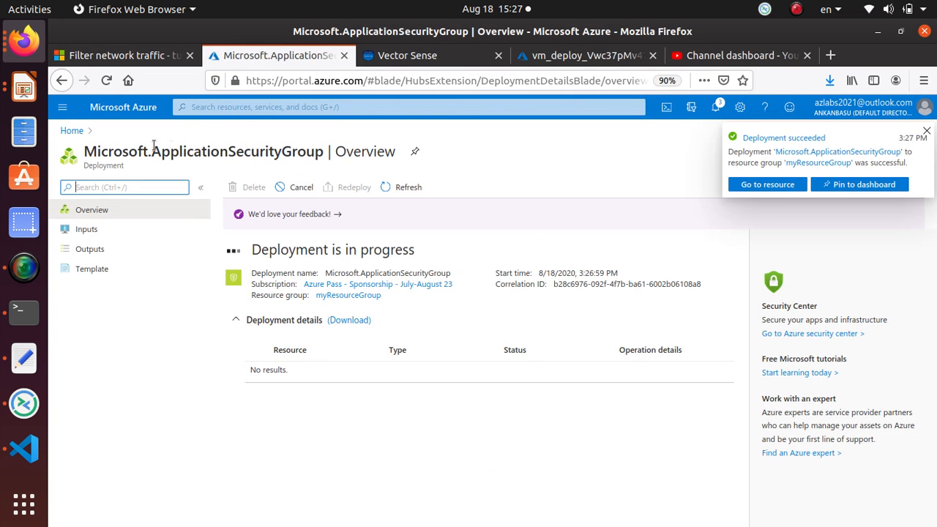
left_click(202, 106)
type("n")
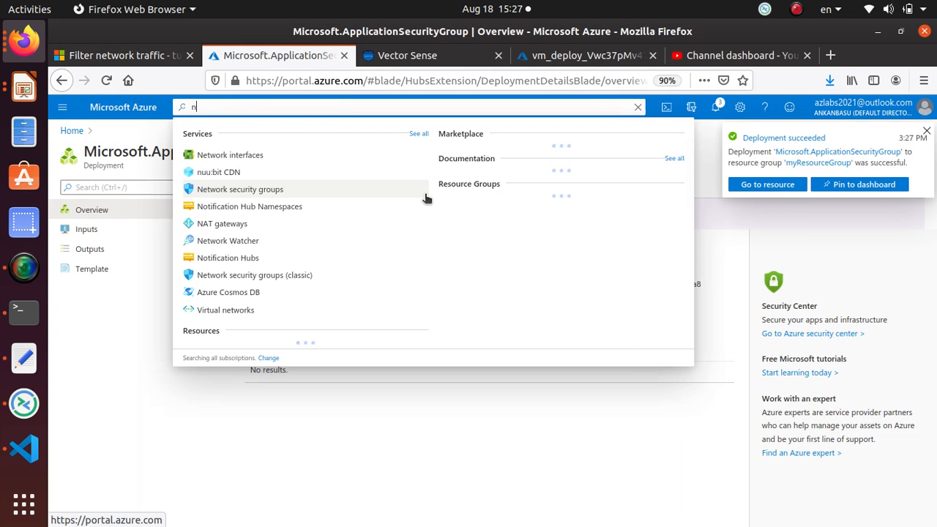
type("etwork se")
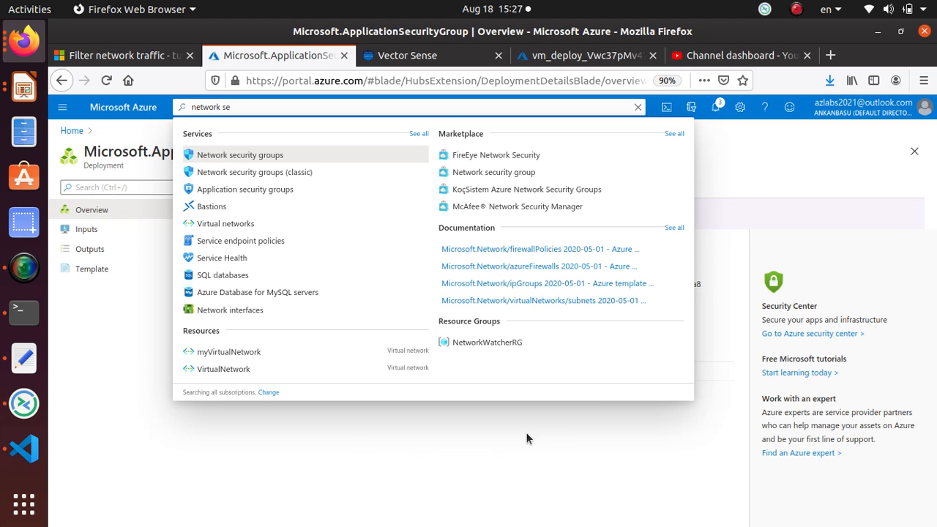
left_click(242, 153)
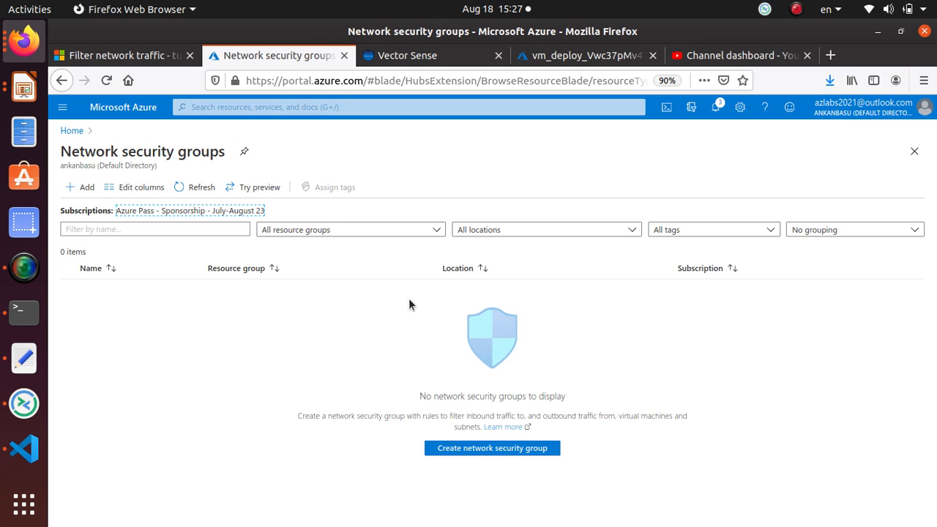
left_click(76, 186)
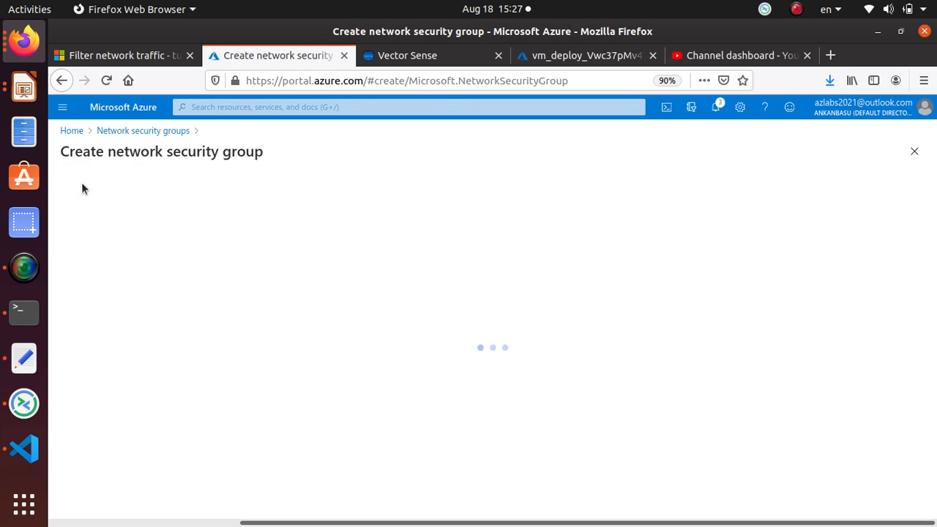
Set the resource group to myResourceGroup and the name to myNsg, then review and create the network security group.
left_click(267, 268)
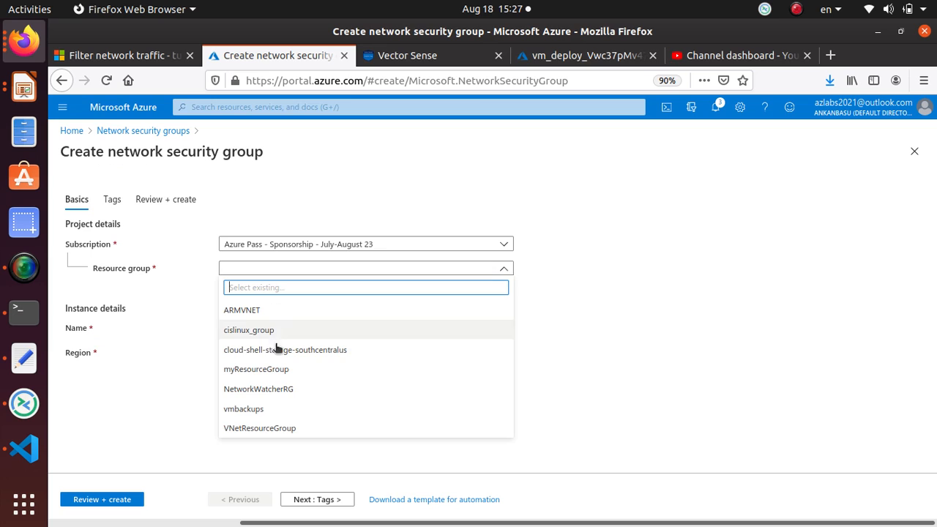
left_click(284, 395)
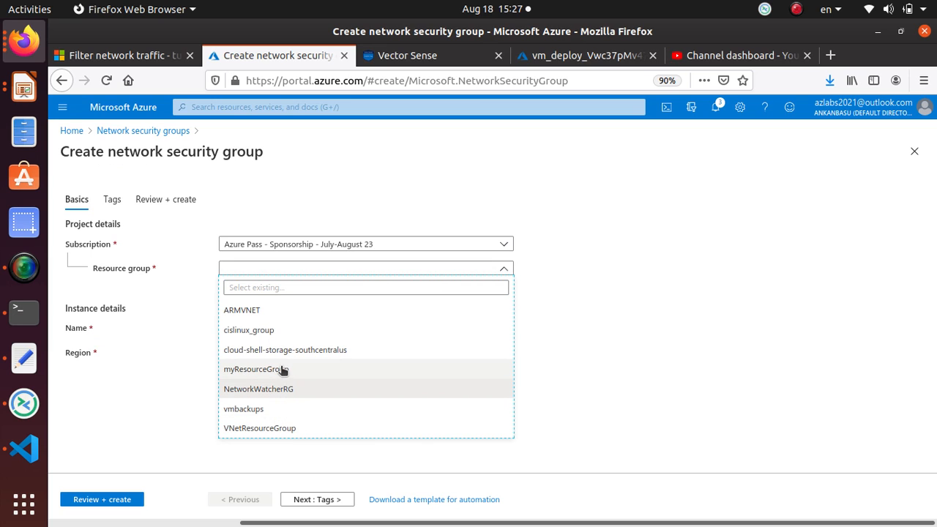
left_click(278, 369)
left_click(269, 327)
type("myNsg")
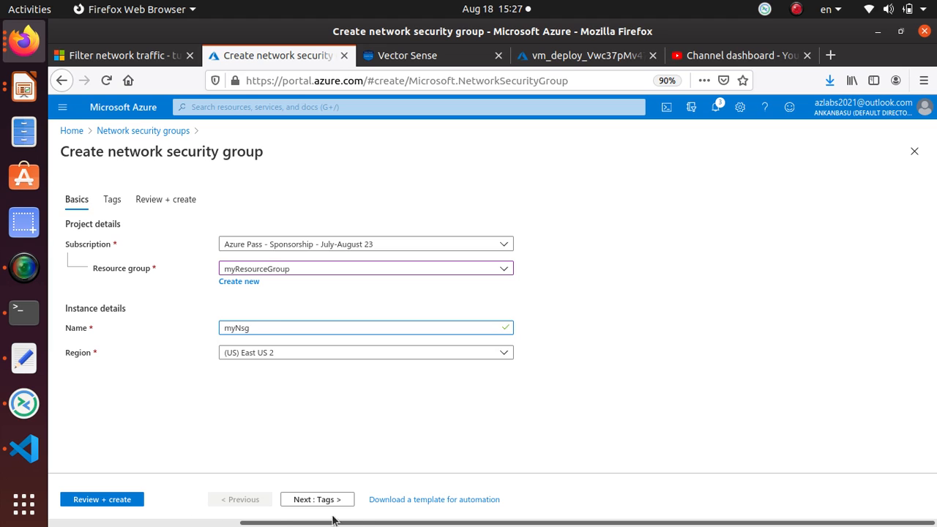
left_click(82, 500)
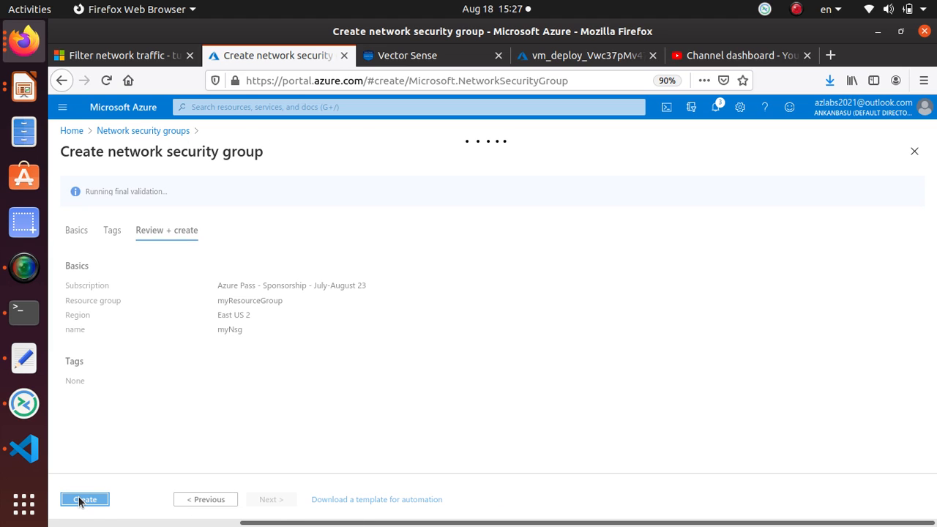
left_click(83, 500)
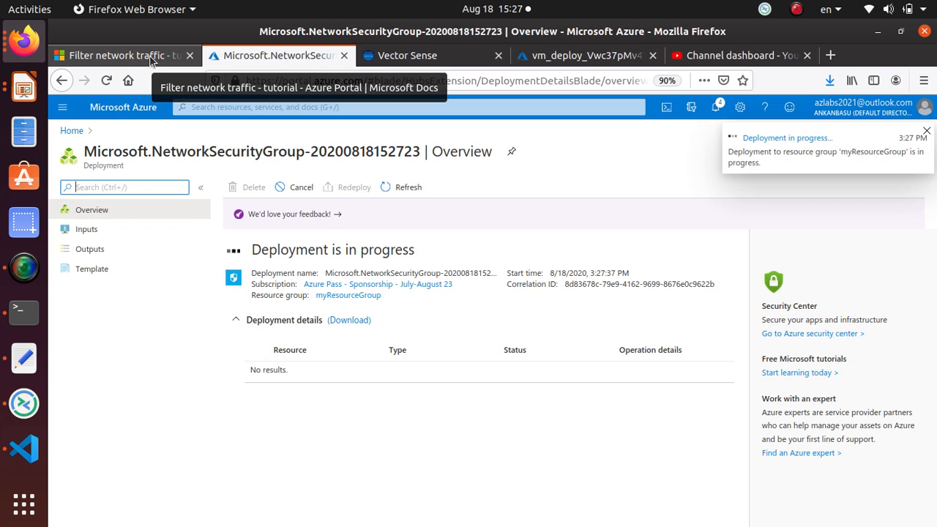
Read the tutorial's steps for associating the network security group with a subnet, including the virtual network and subnet to choose.
left_click(150, 58)
scroll(510, 246, "down", 2)
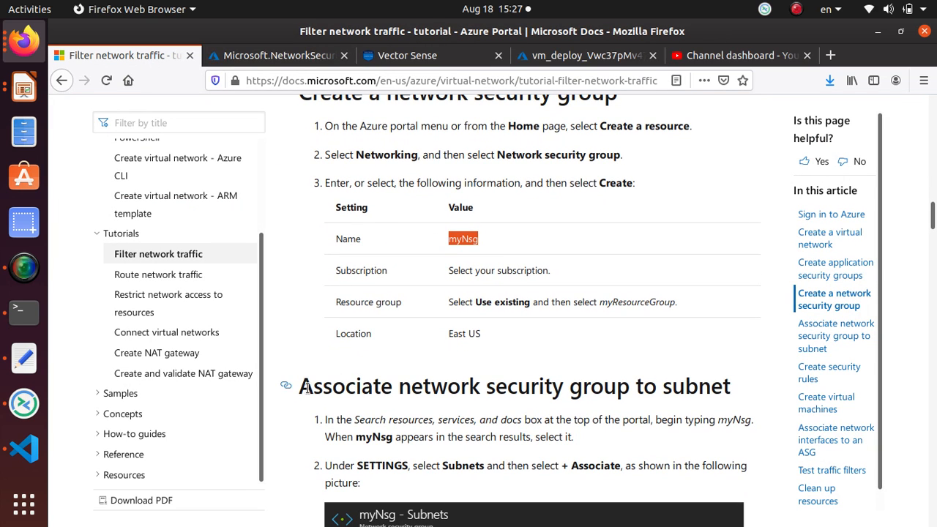
scroll(665, 369, "down", 2)
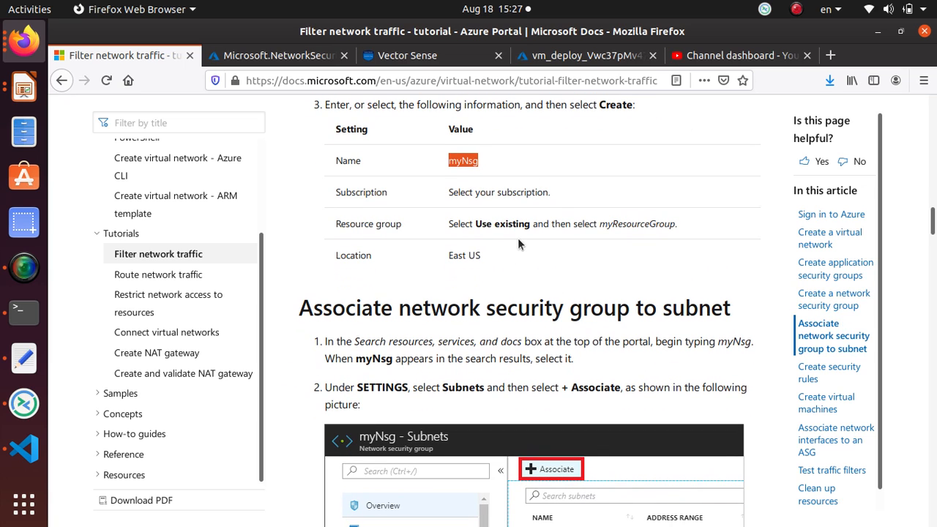
scroll(518, 236, "down", 4)
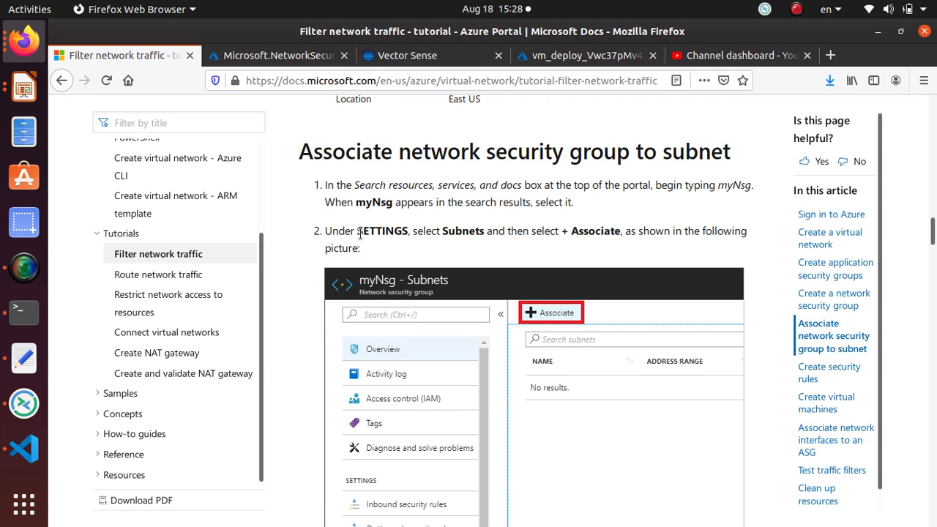
left_click_drag(359, 232, 744, 244)
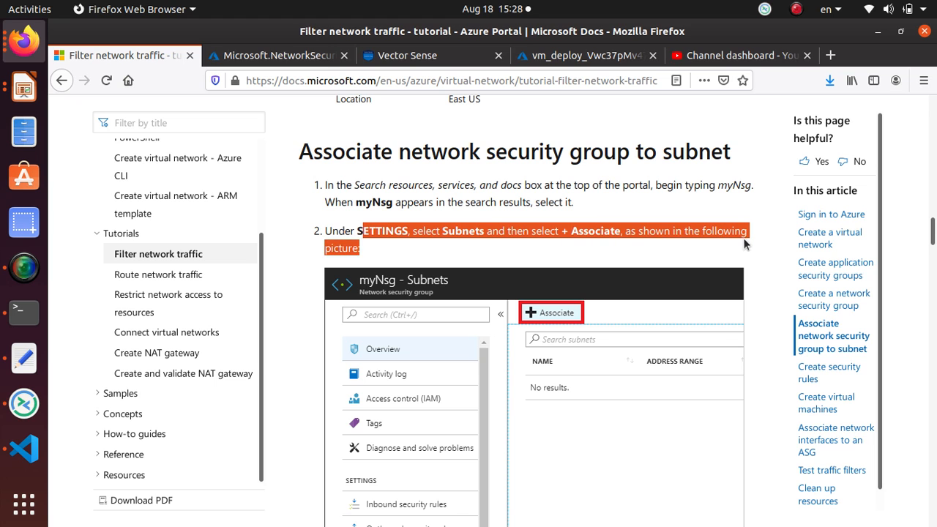
scroll(727, 254, "down", 5)
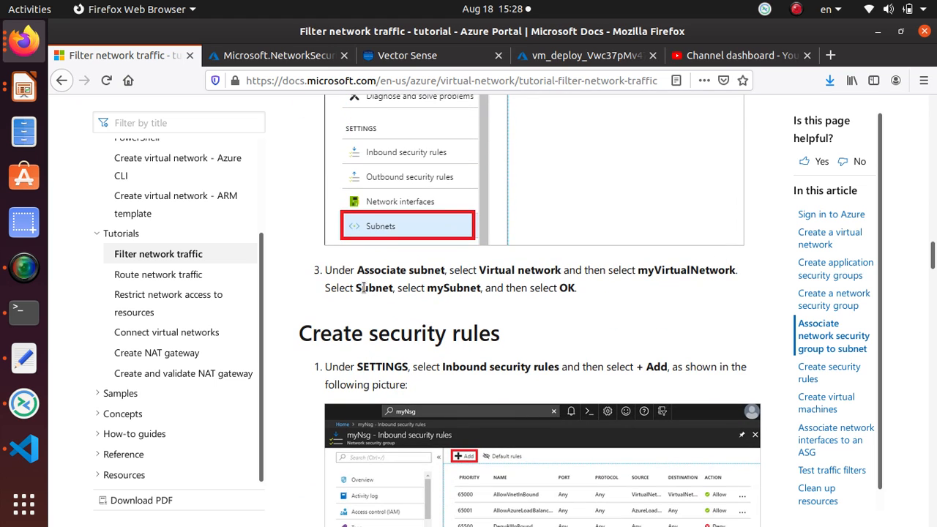
left_click_drag(638, 270, 736, 270)
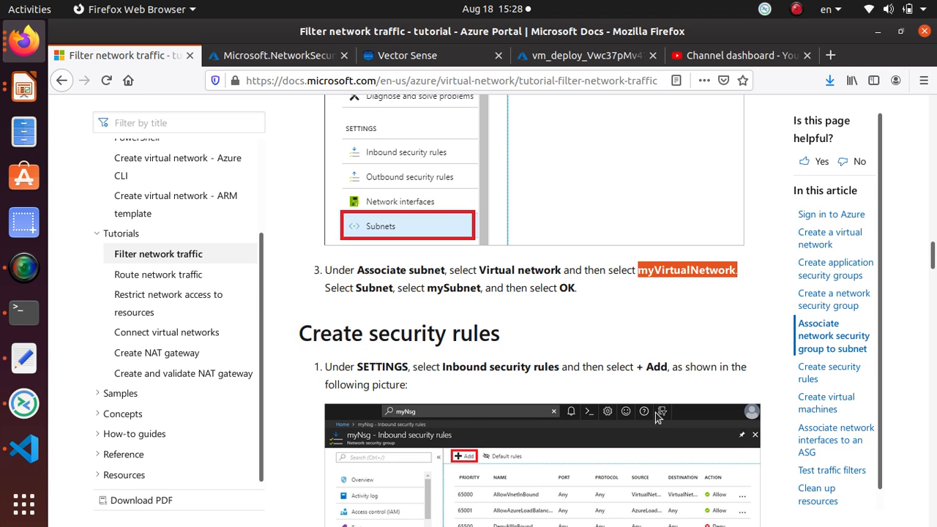
Return to the portal, open the deployed myNsg resource and start associating a subnet with it.
left_click(276, 58)
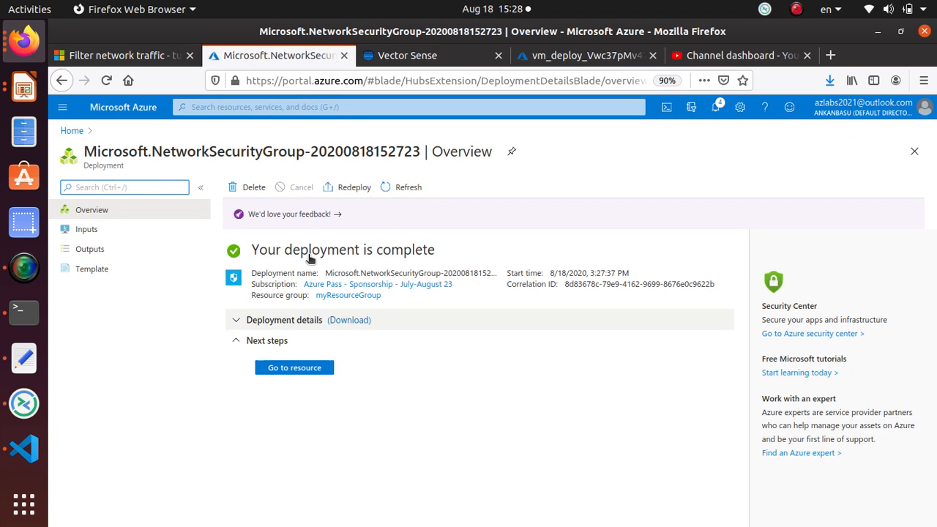
left_click(294, 368)
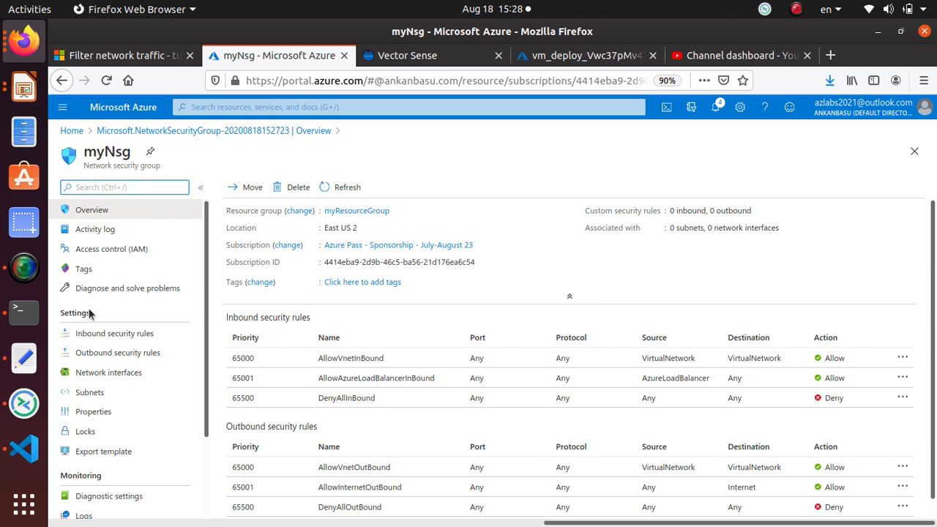
left_click_drag(95, 313, 61, 313)
left_click(89, 393)
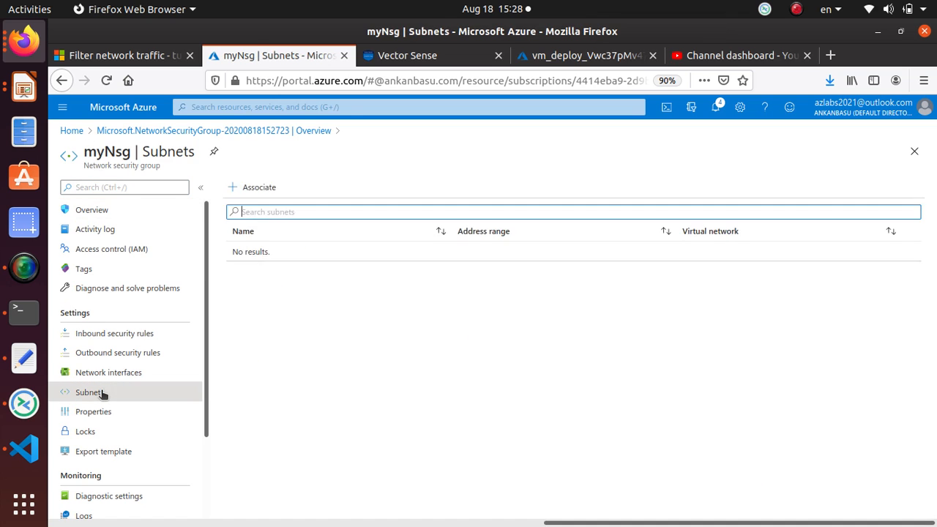
left_click(255, 187)
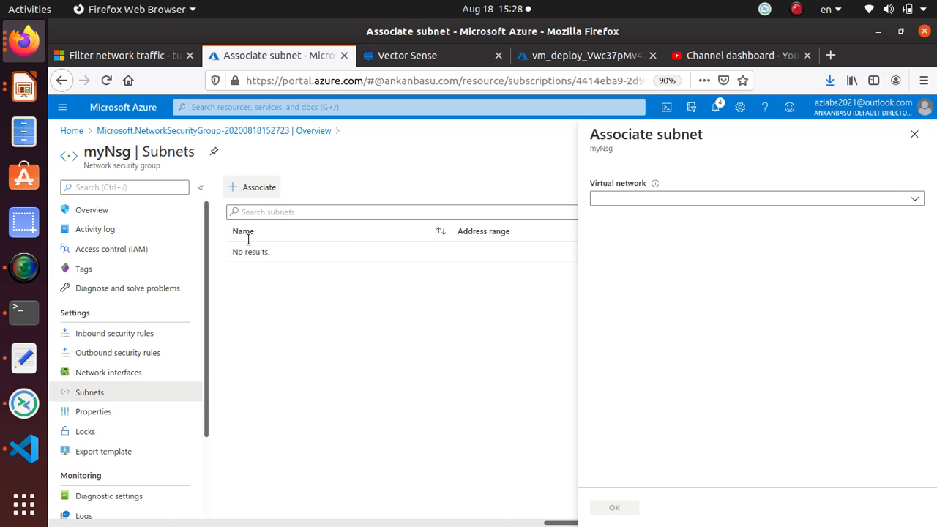
Choose myVirtualNetwork and its subnet mySubnet, and confirm the association with myNsg.
left_click(656, 198)
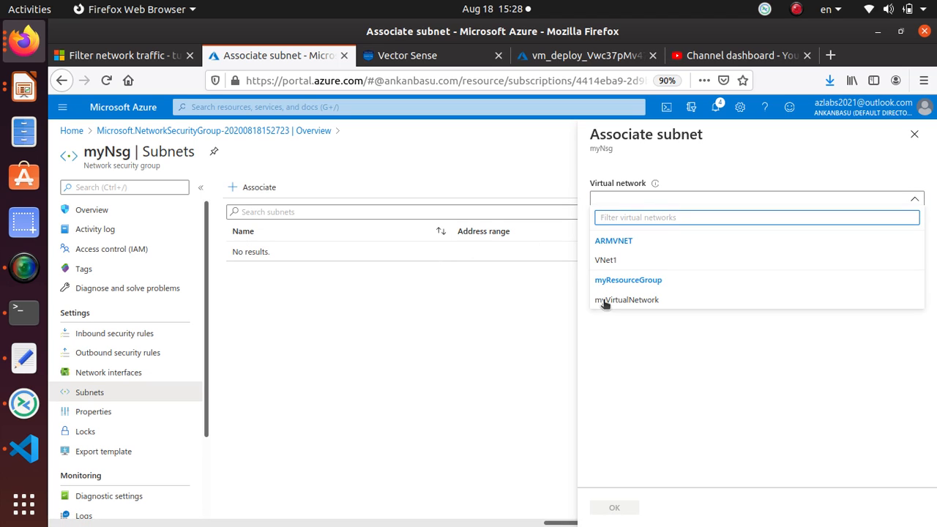
left_click(650, 301)
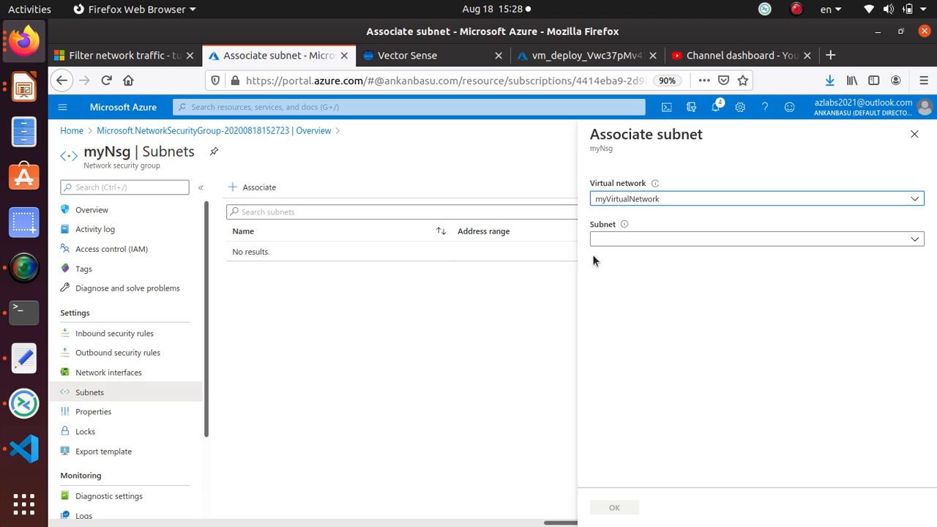
left_click(630, 240)
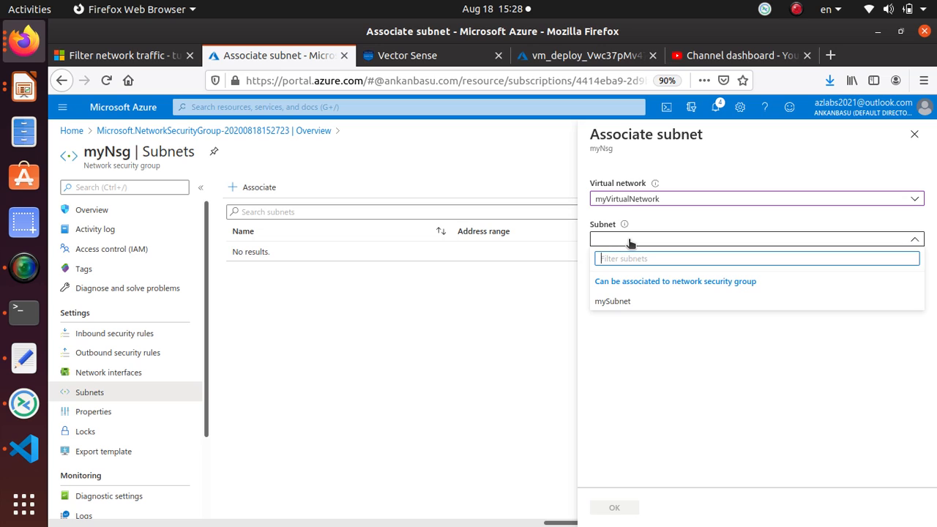
left_click(631, 303)
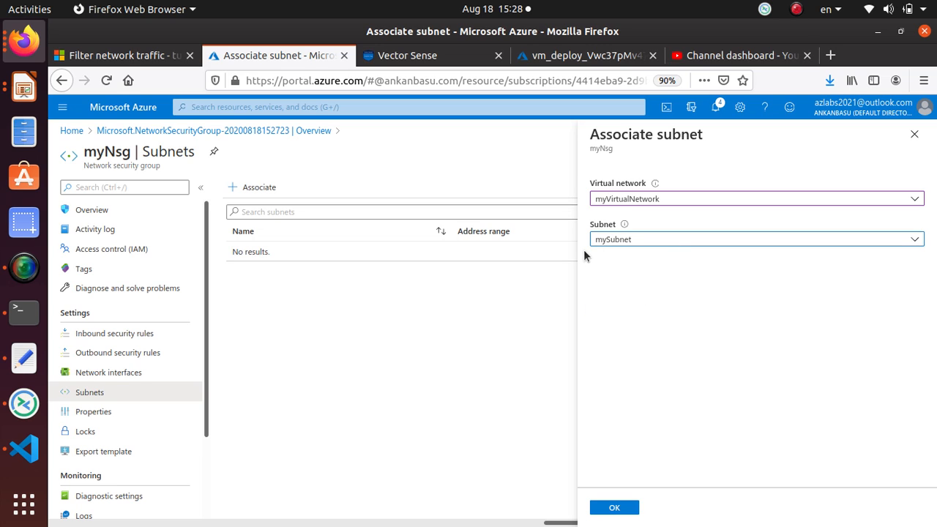
left_click(631, 506)
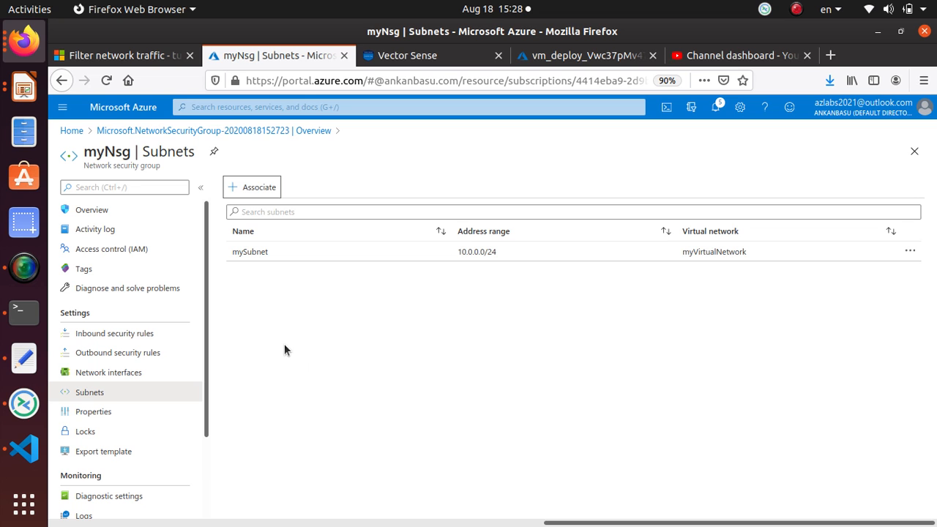
Read the tutorial's "Create security rules" section for the inbound rule settings of the myAsgWebServers group.
left_click(123, 48)
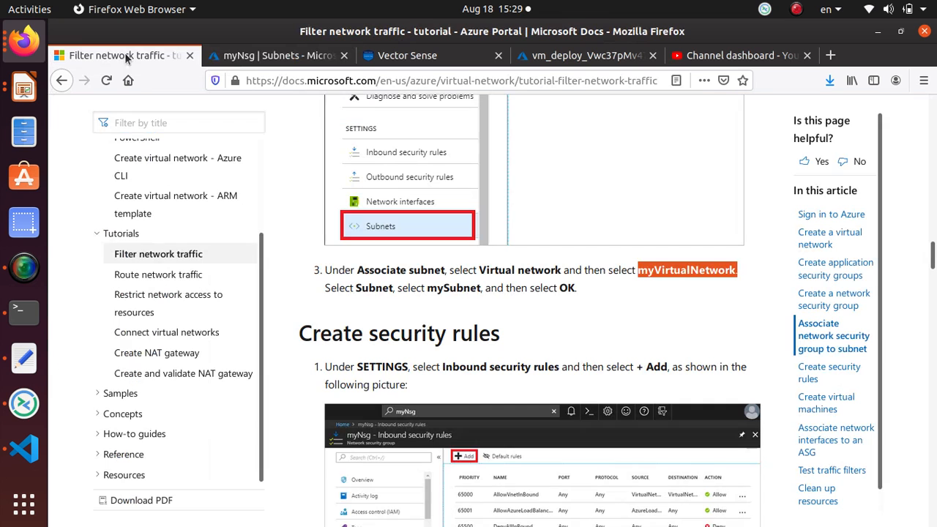
scroll(500, 417, "down", 1)
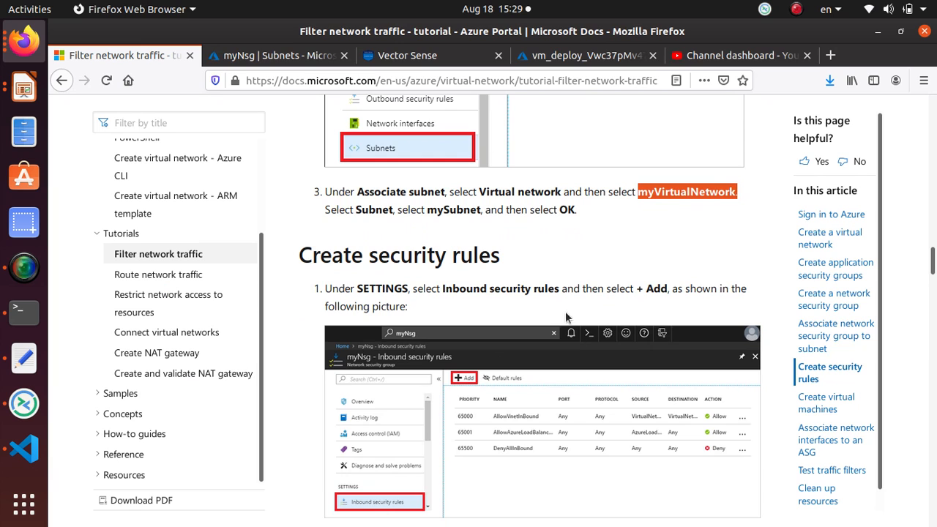
scroll(285, 253, "down", 1)
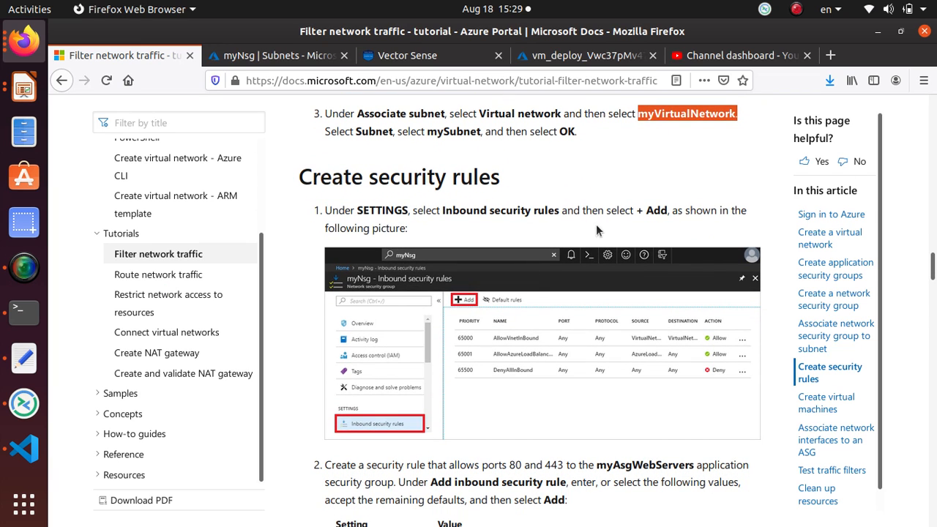
left_click_drag(441, 210, 557, 211)
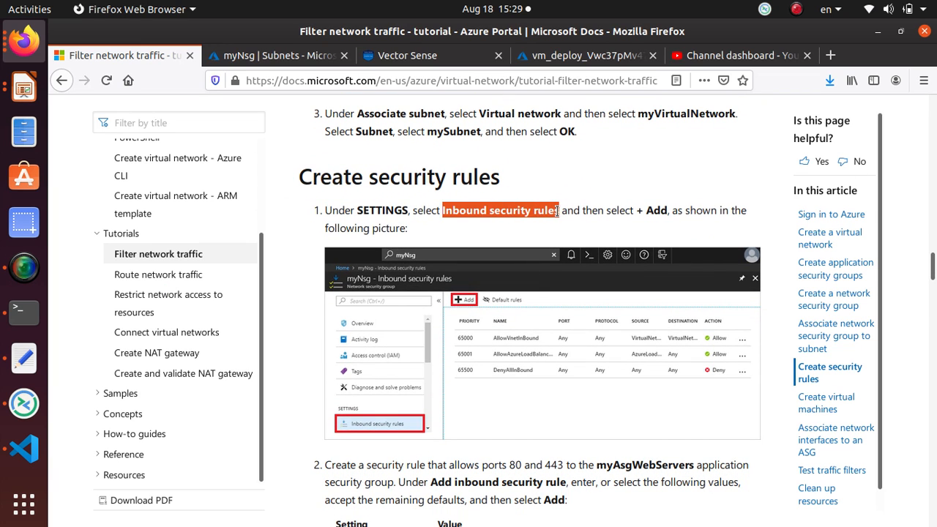
scroll(426, 327, "down", 3)
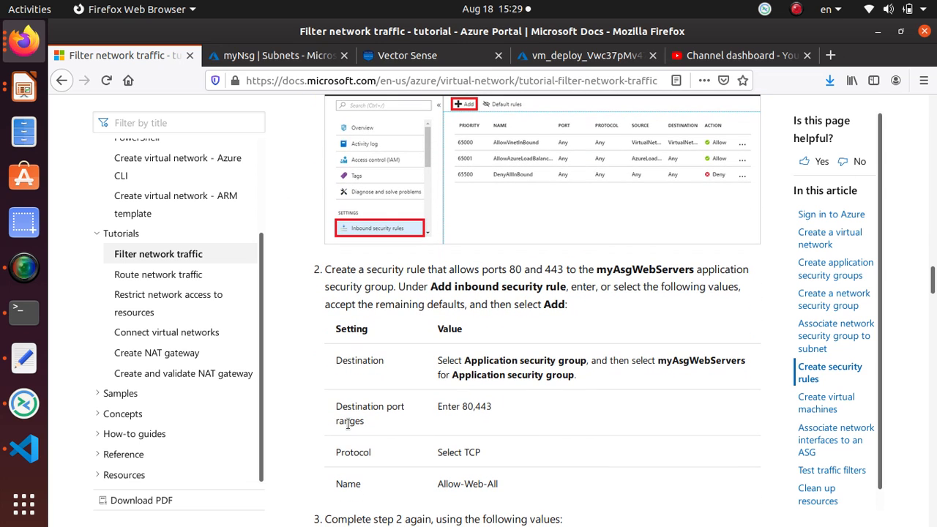
Check the tutorial's port values for the myAsgWebServers rule, and start adding an inbound security rule to myNsg.
left_click_drag(493, 408, 449, 408)
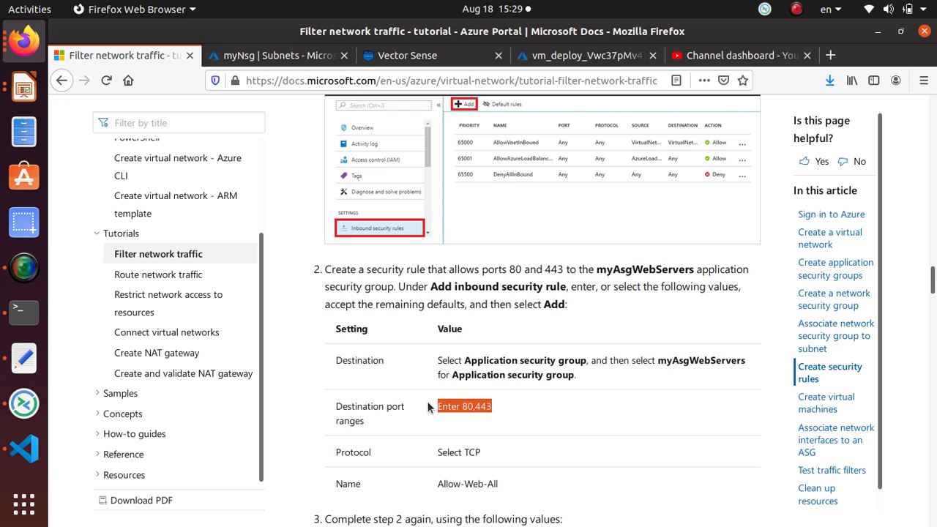
left_click_drag(327, 269, 694, 268)
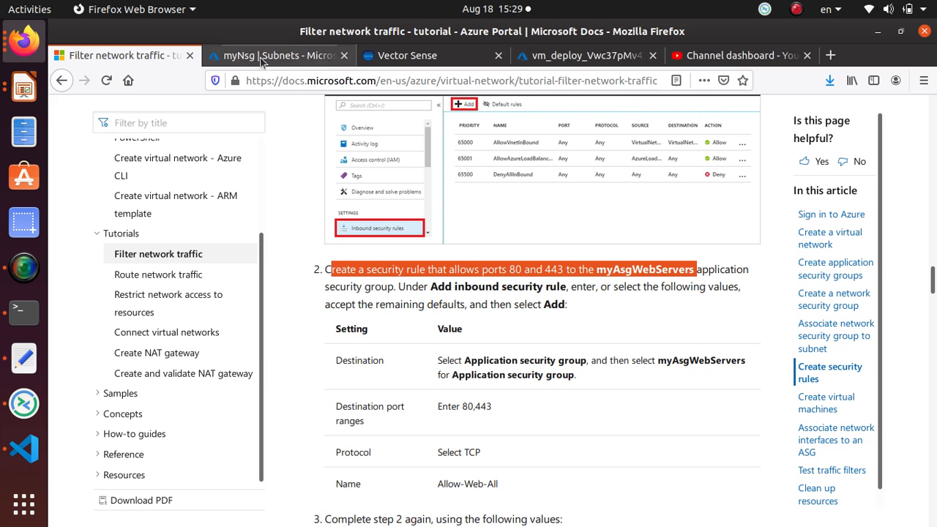
left_click(322, 55)
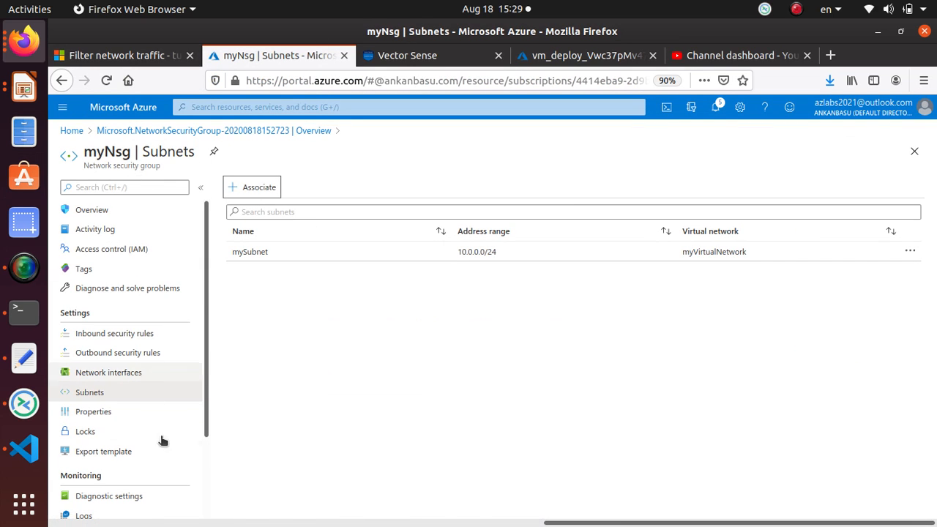
left_click(147, 336)
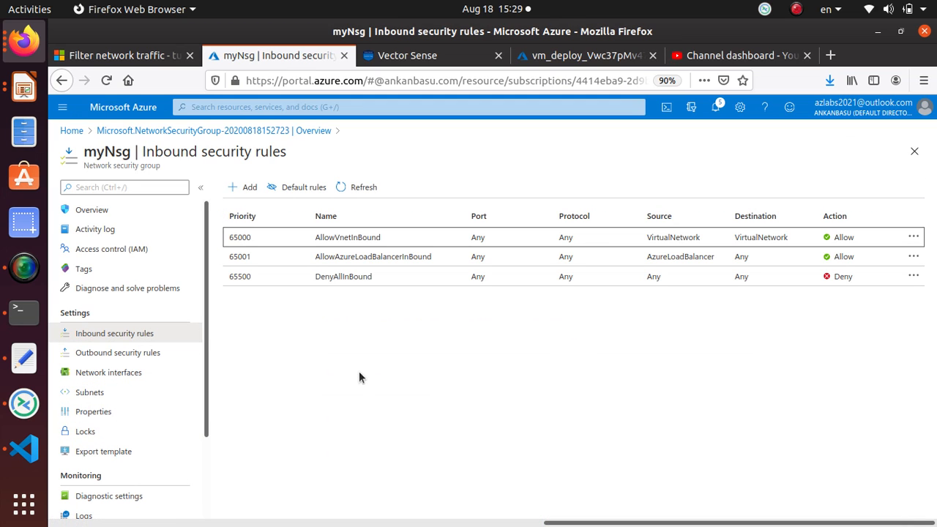
left_click(244, 188)
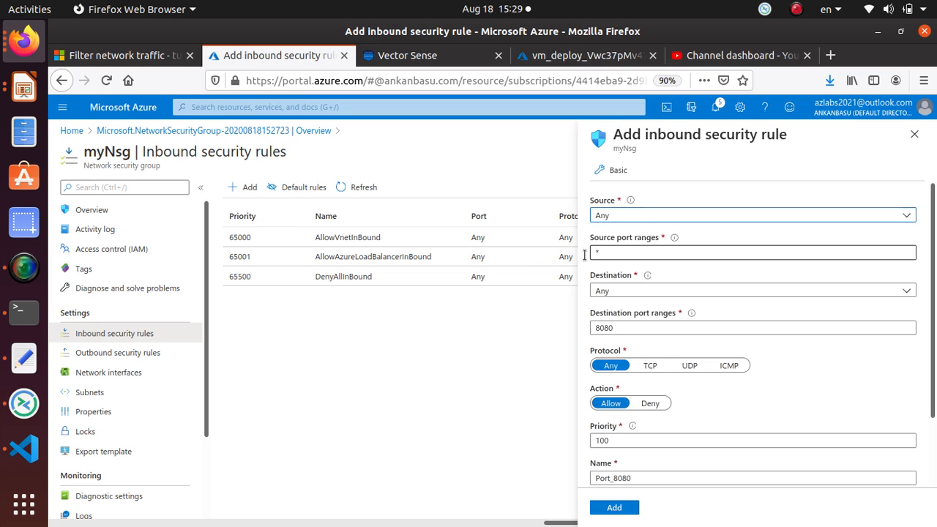
Set the rule's source port ranges to 80,443 and its destination to the application security group myAsgWebServers.
left_click_drag(601, 253, 542, 255)
type("80,443")
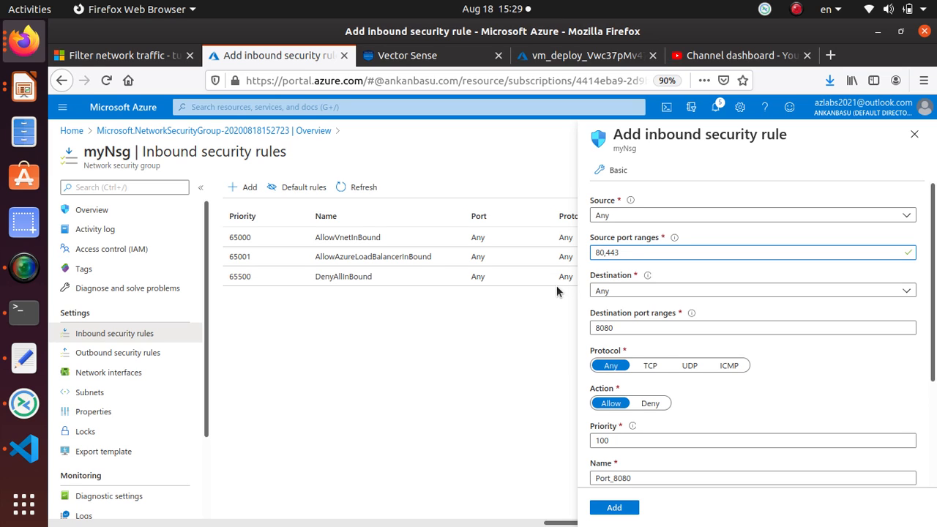
left_click(730, 292)
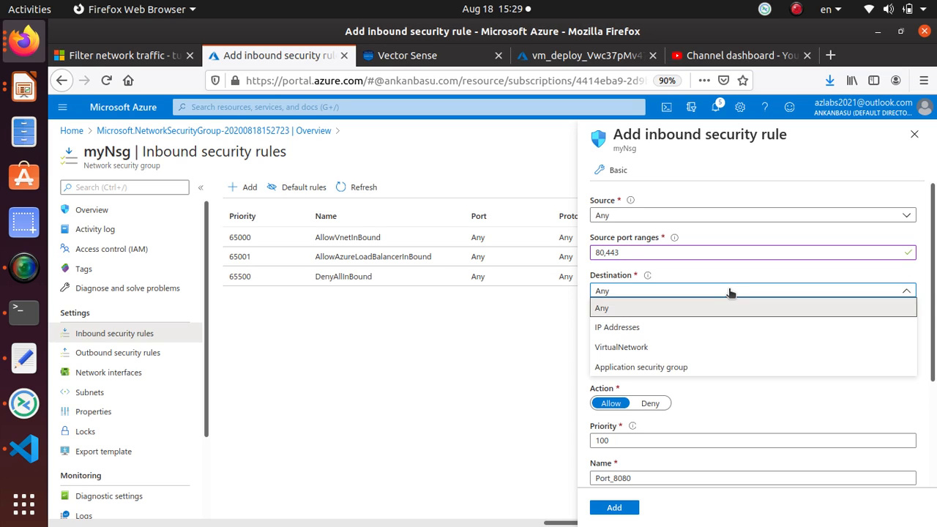
left_click(707, 367)
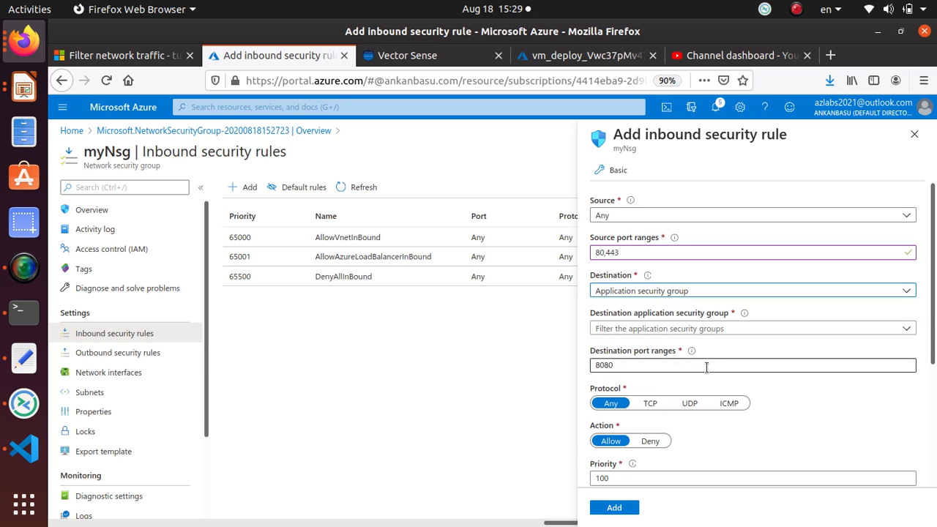
left_click(688, 328)
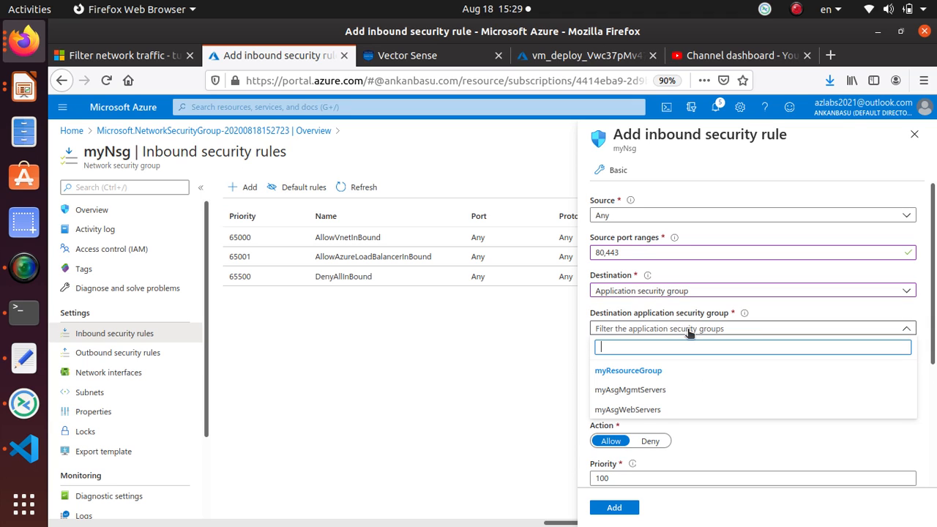
left_click(660, 409)
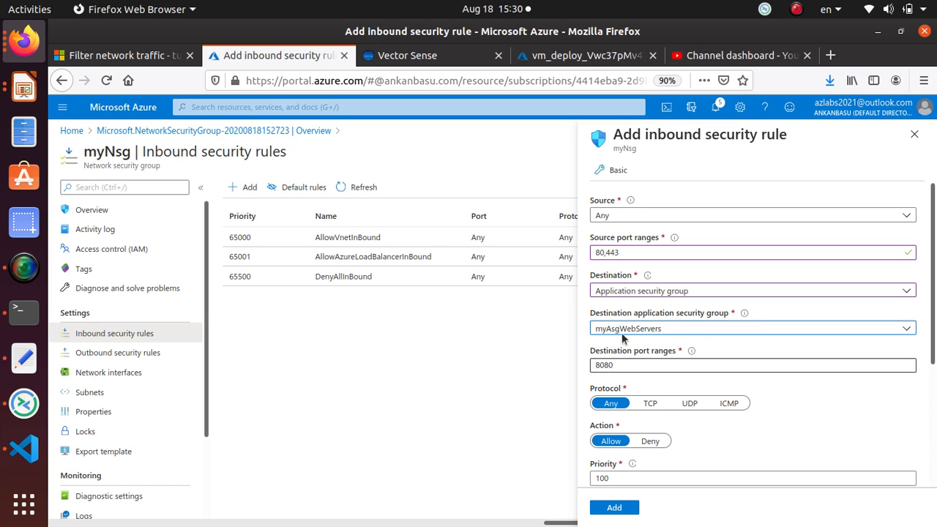
Set the rule's source port ranges back to *.
left_click_drag(620, 251, 538, 249)
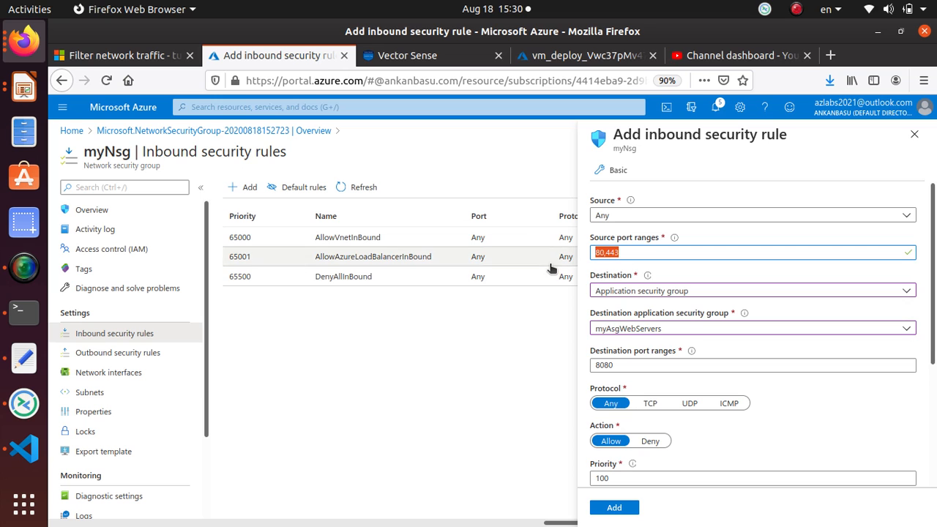
type("*")
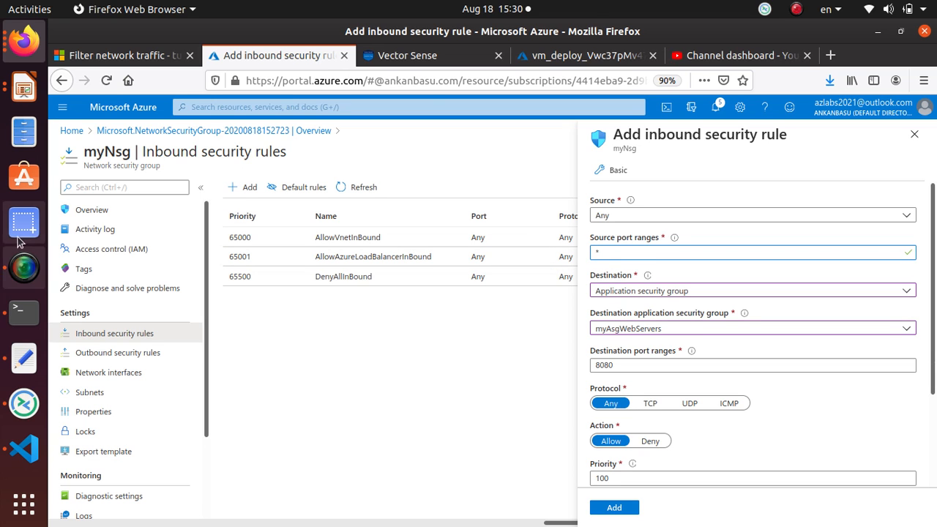
left_click(24, 266)
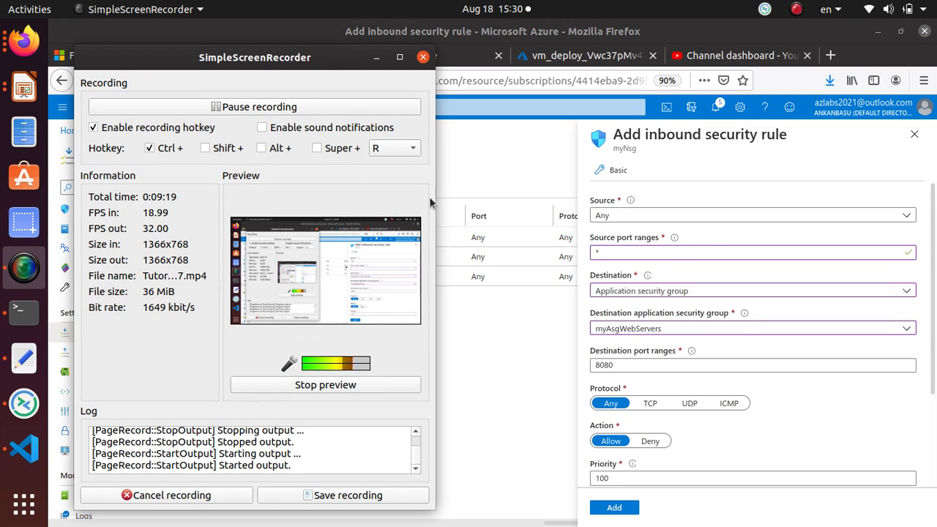
left_click(376, 57)
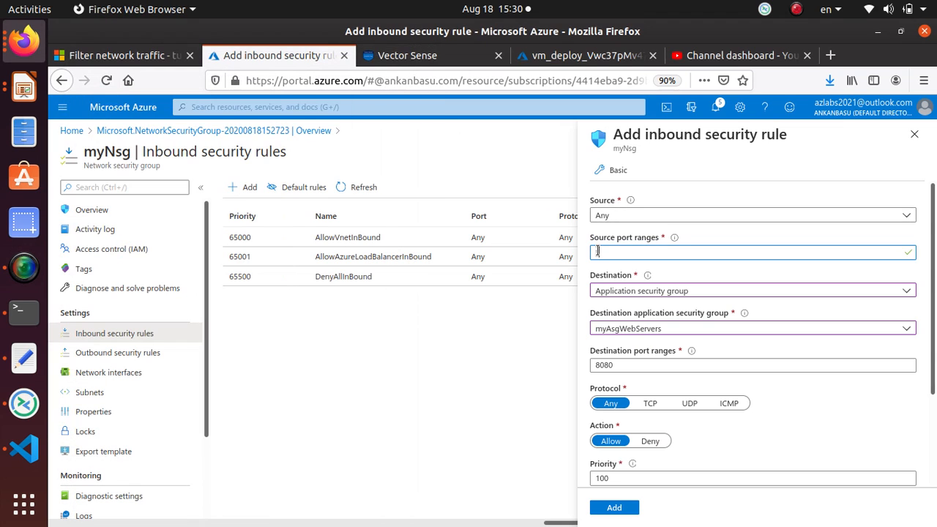
Set the rule's destination port ranges to 80,443 and its protocol to TCP.
left_click(590, 363)
left_click_drag(589, 363, 698, 357)
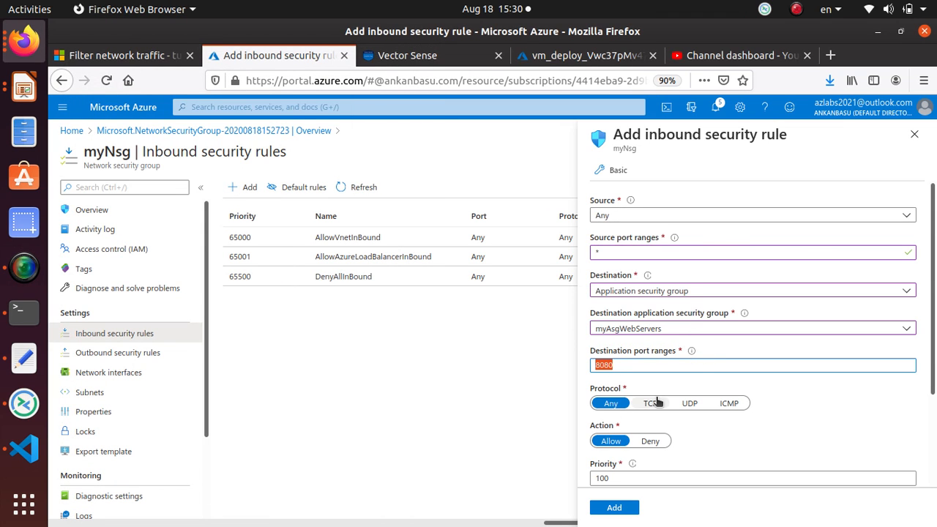
type("80,")
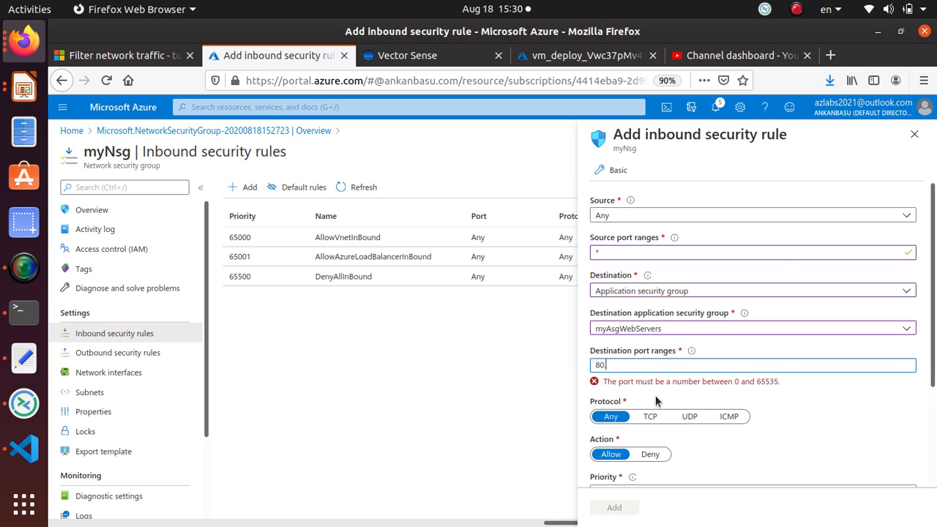
type("443")
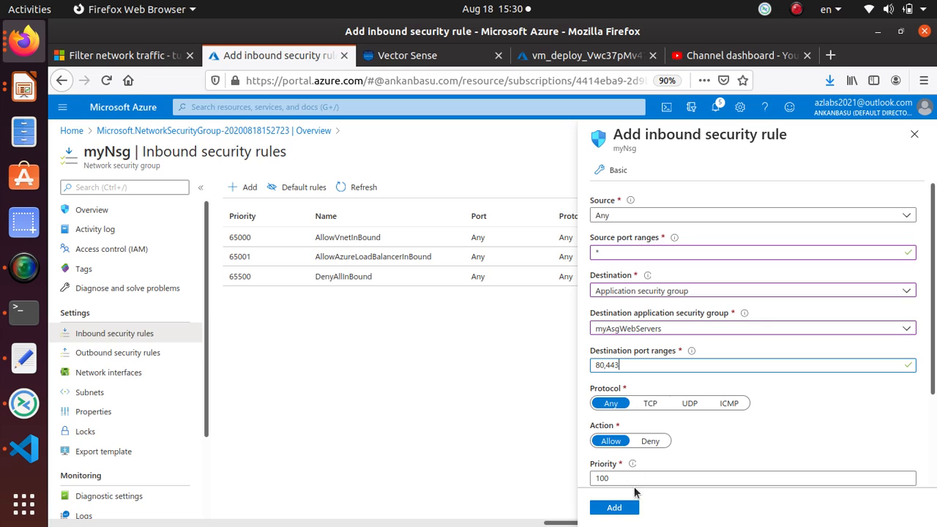
left_click(645, 404)
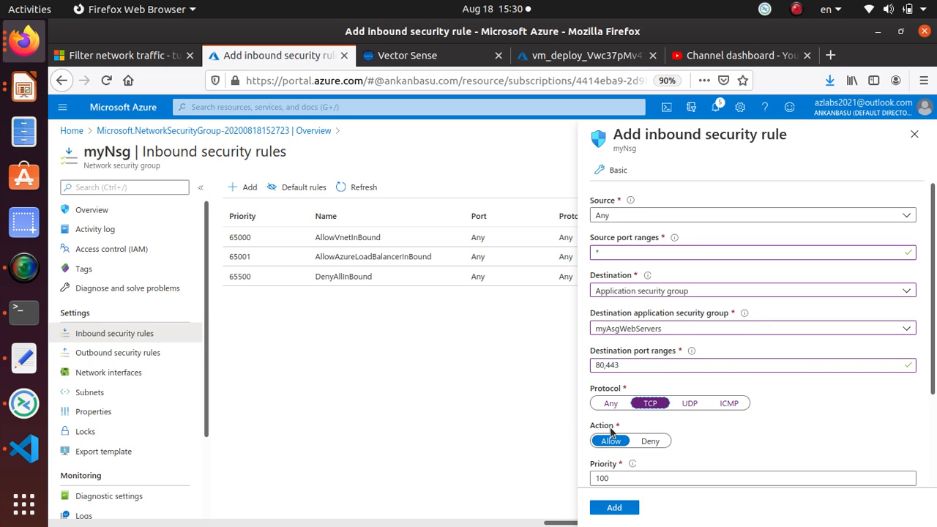
Compare the inbound rule's settings with the tutorial's destination and destination port range values.
mouse_move(633, 464)
scroll(644, 461, "down", 2)
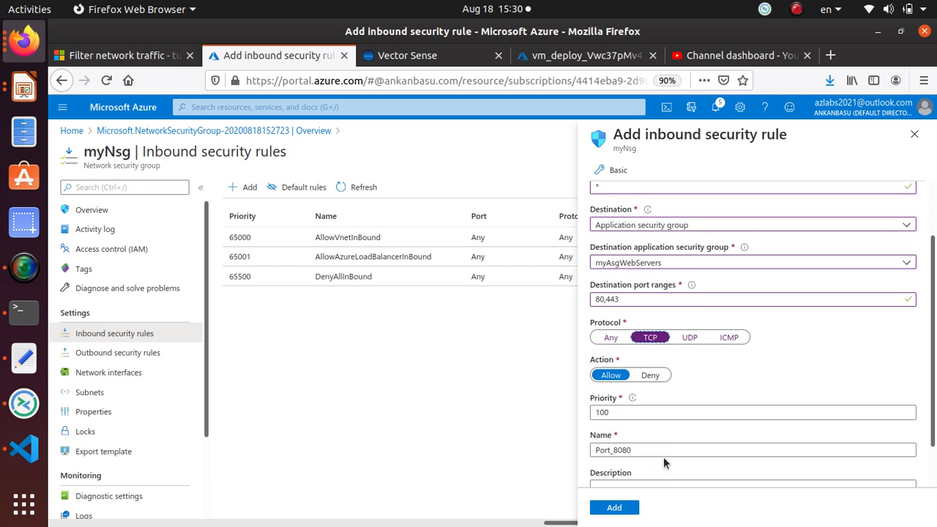
scroll(630, 405, "down", 1)
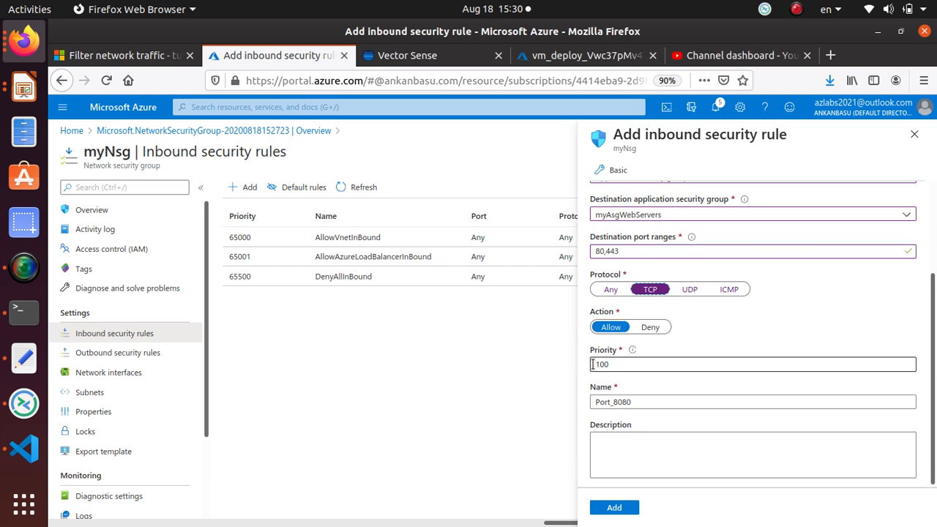
left_click(117, 57)
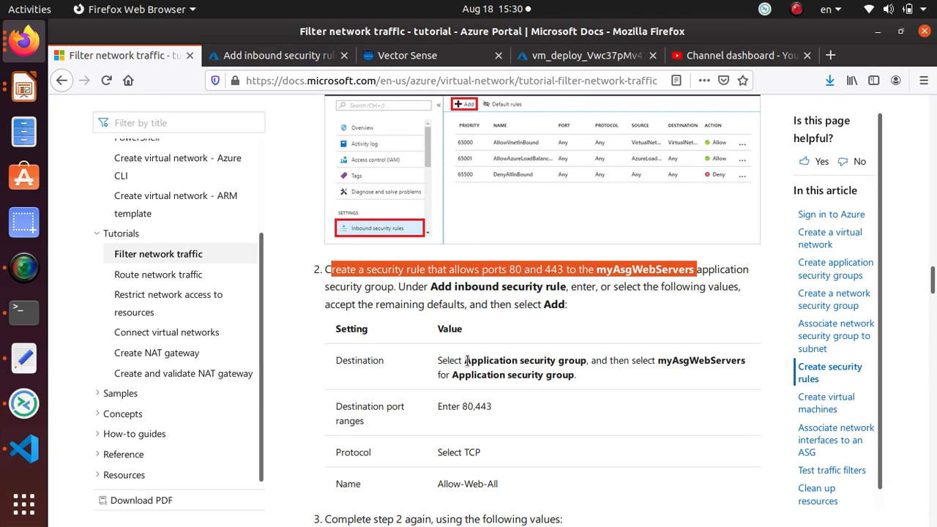
left_click_drag(466, 360, 730, 366)
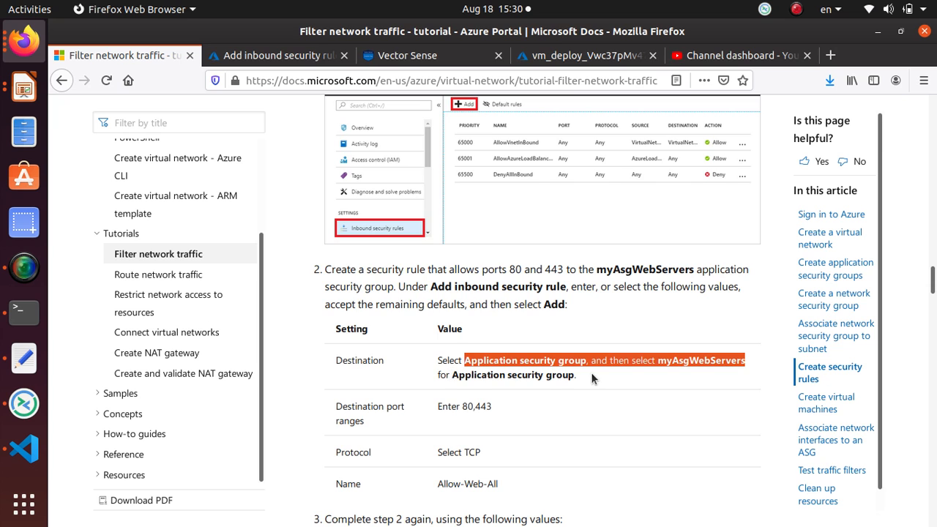
scroll(535, 386, "down", 2)
left_click_drag(477, 329, 287, 337)
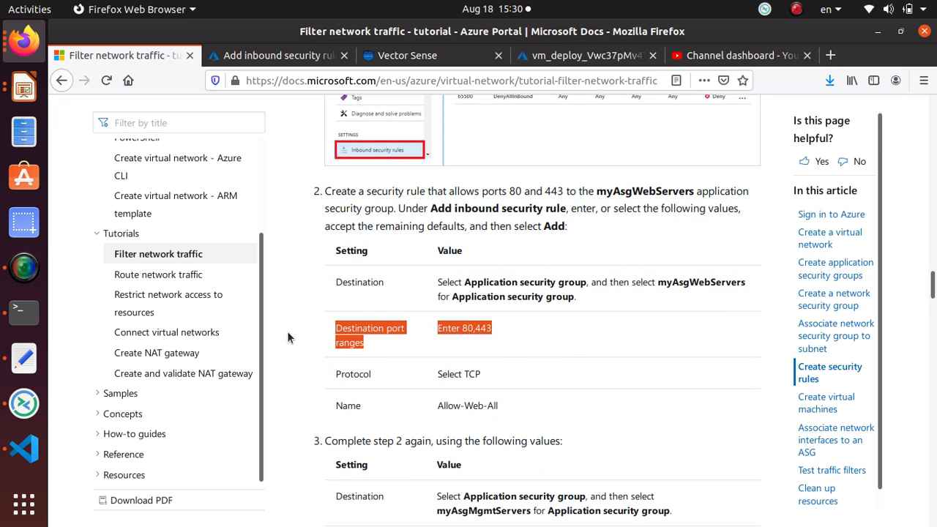
left_click(286, 56)
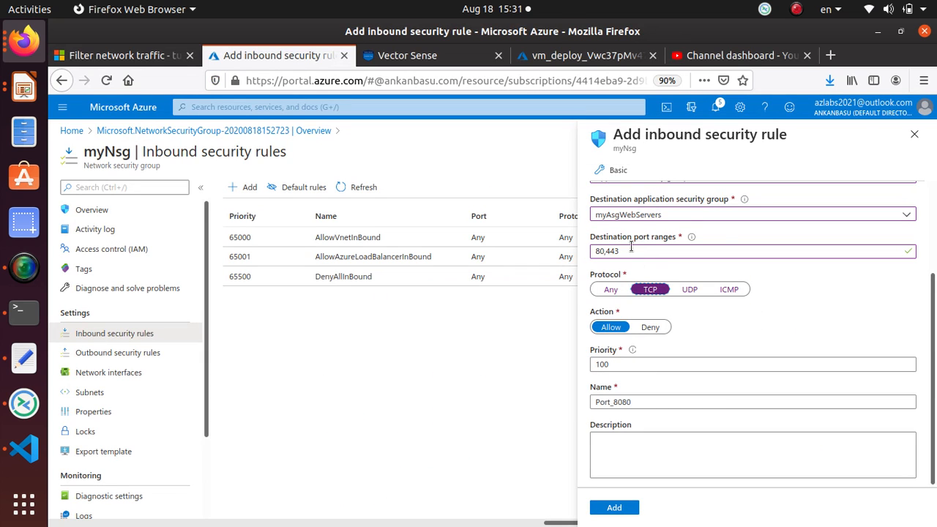
Copy the rule name from the tutorial and name the inbound rule Allow-Web-All.
left_click(167, 54)
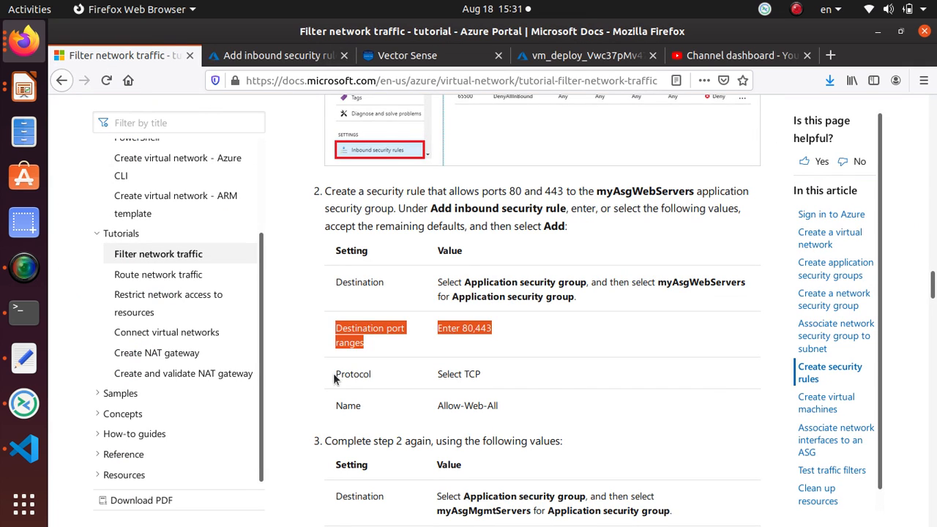
left_click(463, 371)
scroll(422, 415, "down", 3)
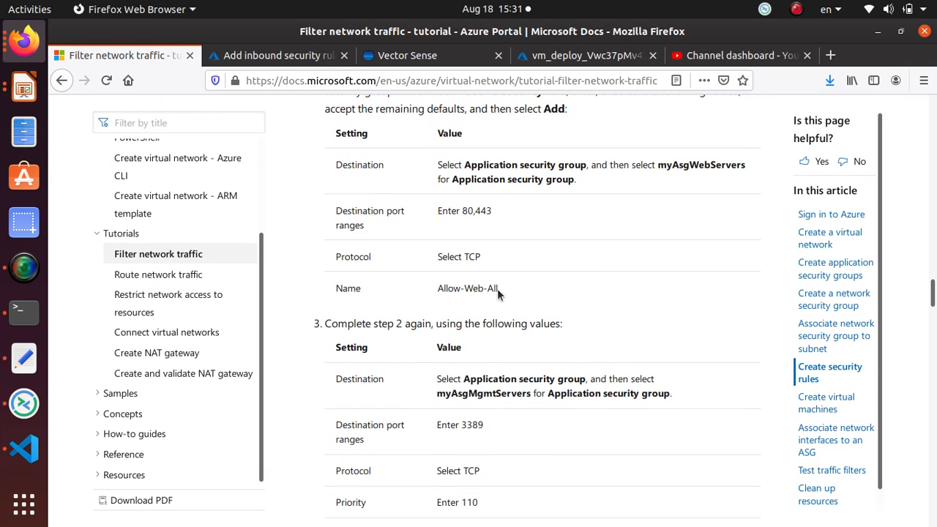
left_click_drag(496, 288, 437, 289)
right_click(437, 289)
left_click(464, 298)
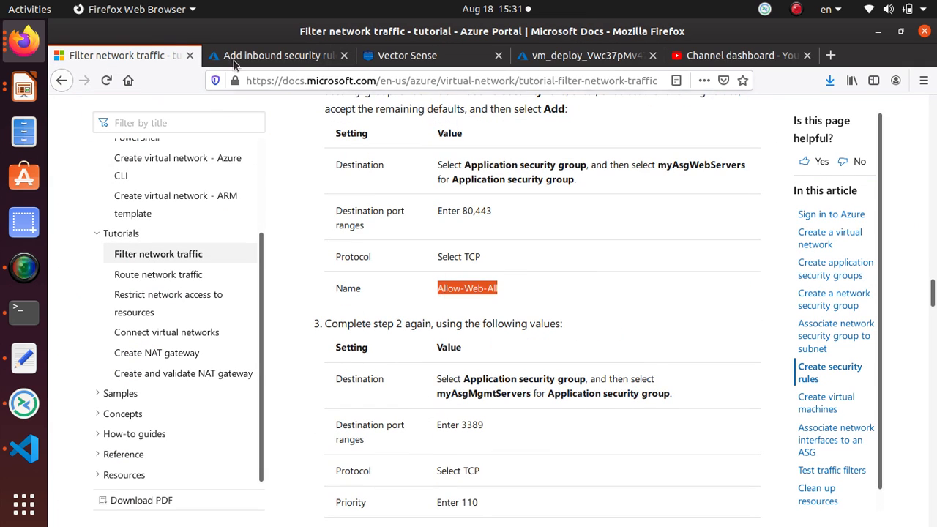
left_click(233, 58)
left_click(639, 401)
left_click_drag(639, 402, 565, 397)
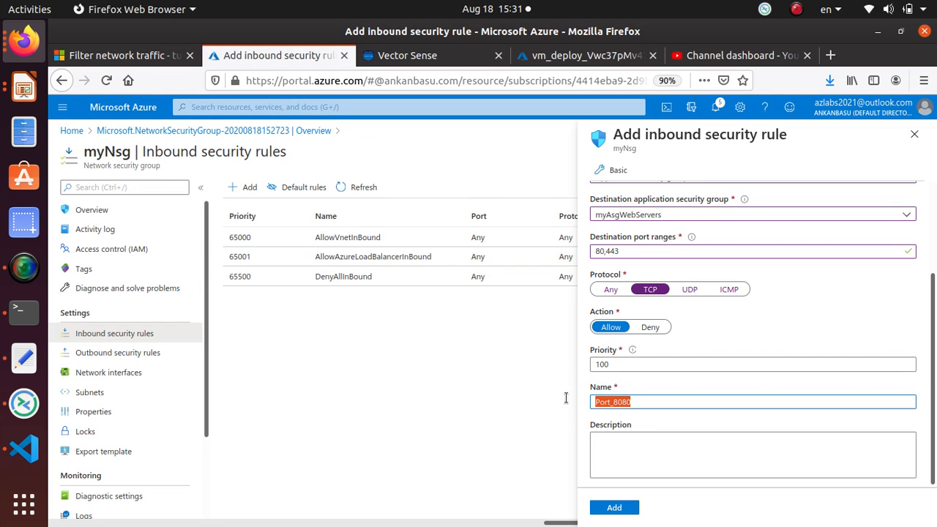
key("ctrl+v")
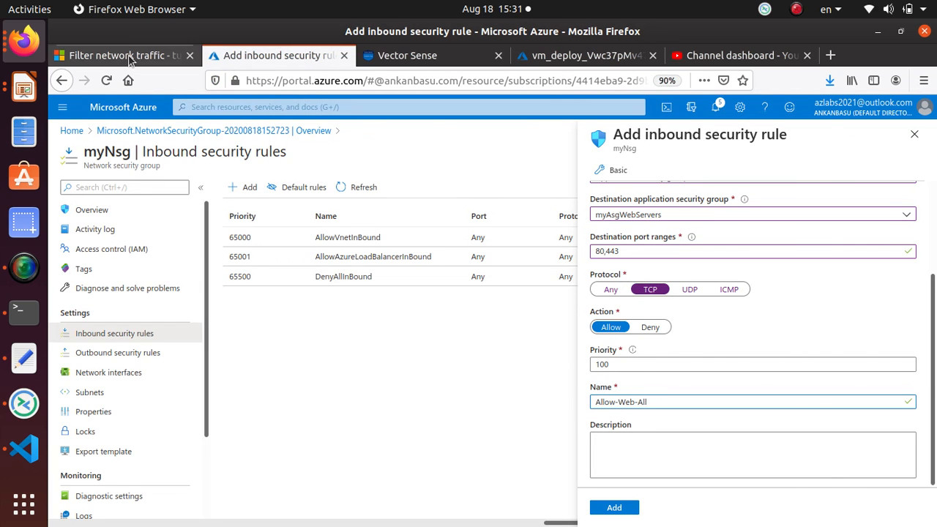
Read the tutorial's settings for the second rule, for myAsgMgmtServers, and return to the inbound rule form in the portal.
left_click(130, 59)
scroll(547, 404, "down", 1)
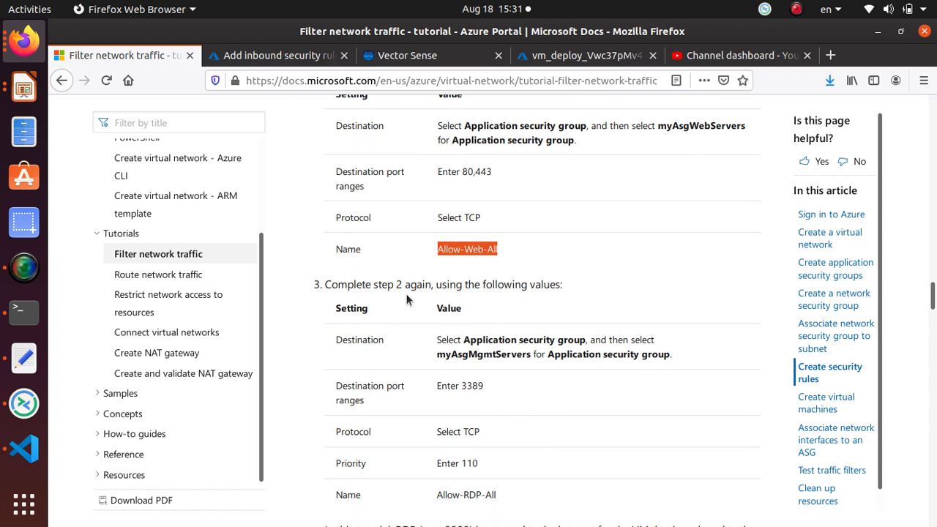
triple_click(538, 286)
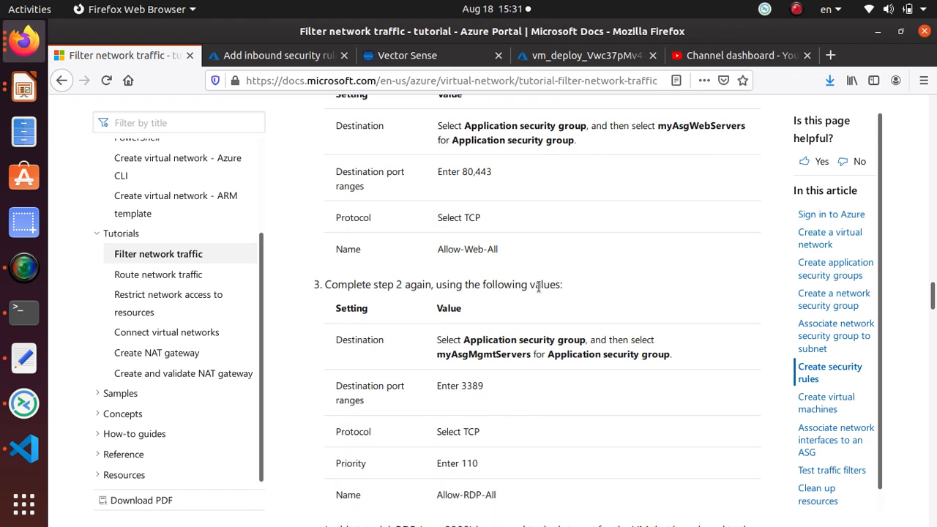
triple_click(537, 286)
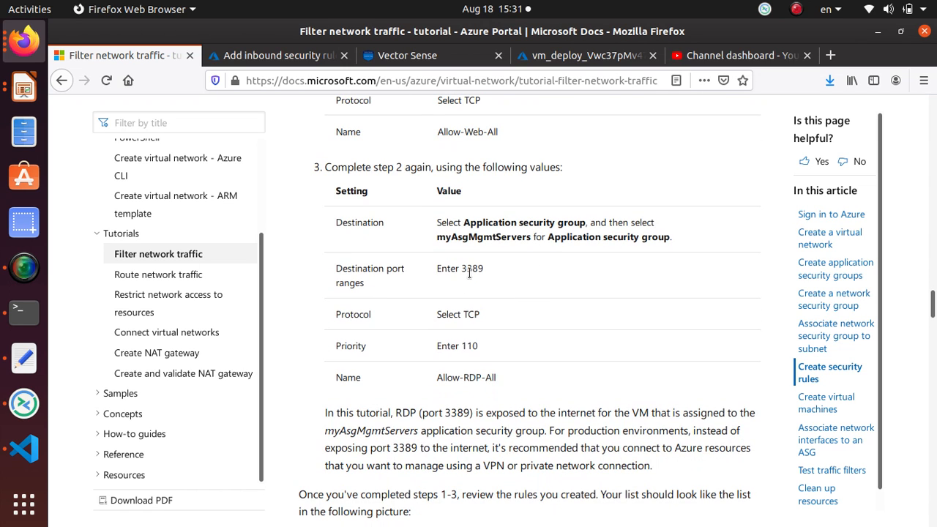
double_click(469, 271)
triple_click(462, 238)
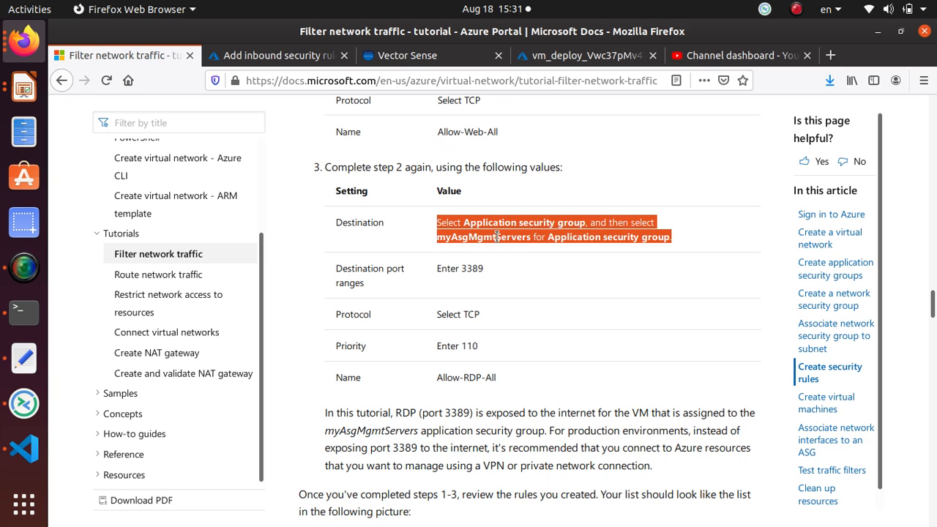
double_click(497, 237)
triple_click(497, 238)
left_click(268, 55)
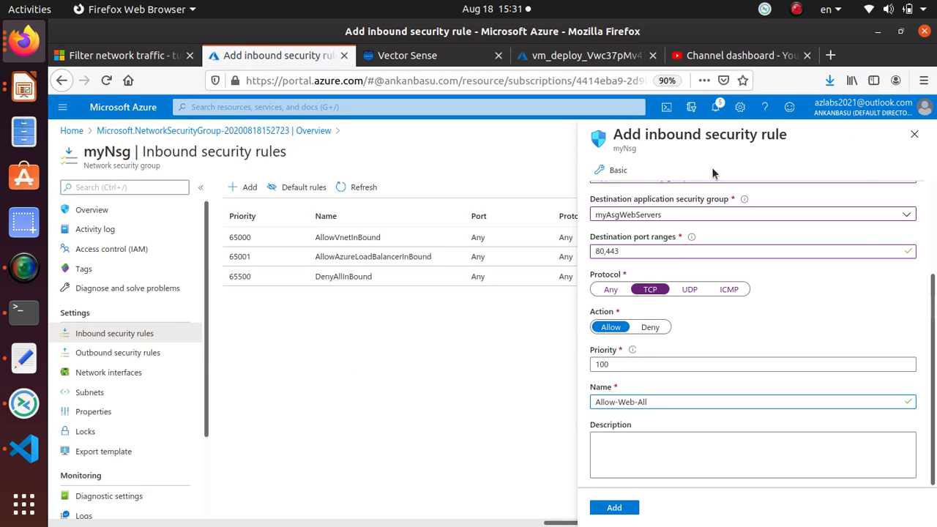
scroll(775, 342, "up", 3)
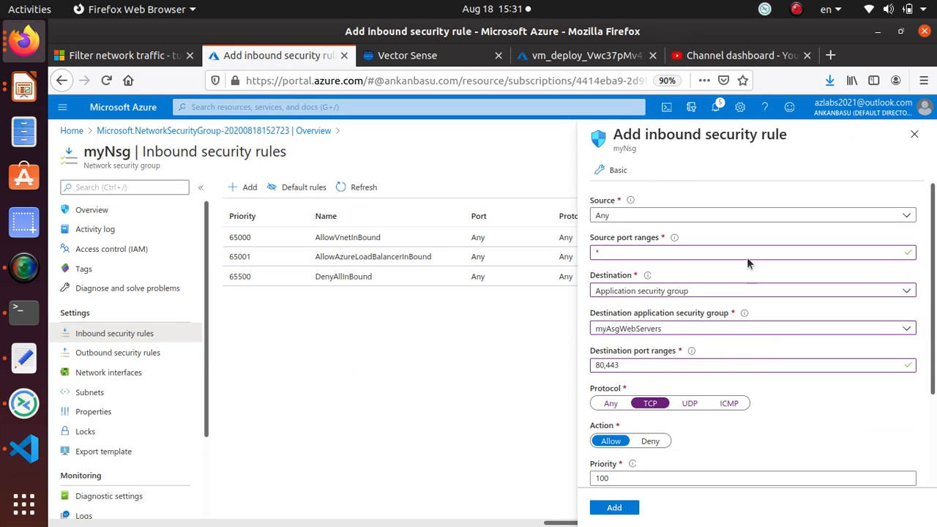
Add the completed Allow-Web-All rule to myNsg and start a new inbound security rule.
scroll(747, 263, "down", 3)
left_click(614, 507)
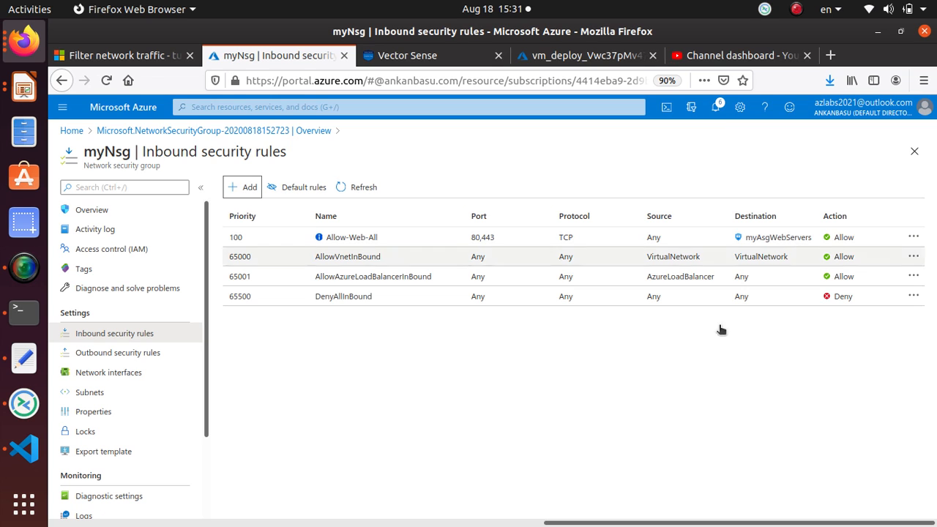
left_click(239, 194)
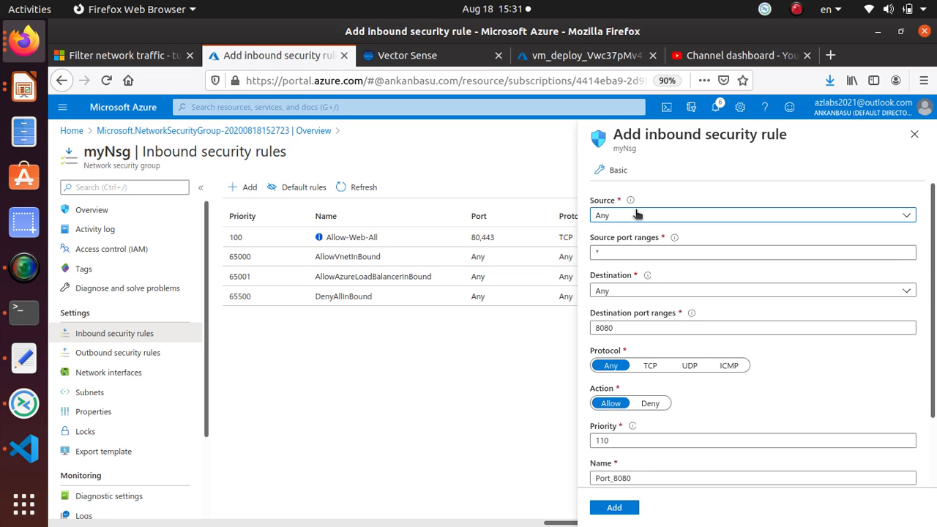
Set the new rule's destination to the application security group myAsgMgmtServers.
left_click(640, 291)
left_click(640, 367)
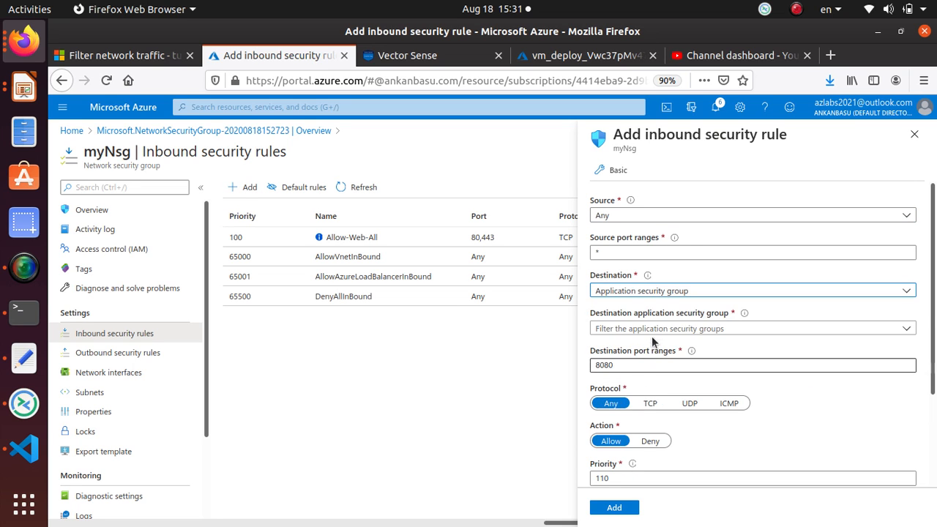
left_click(656, 330)
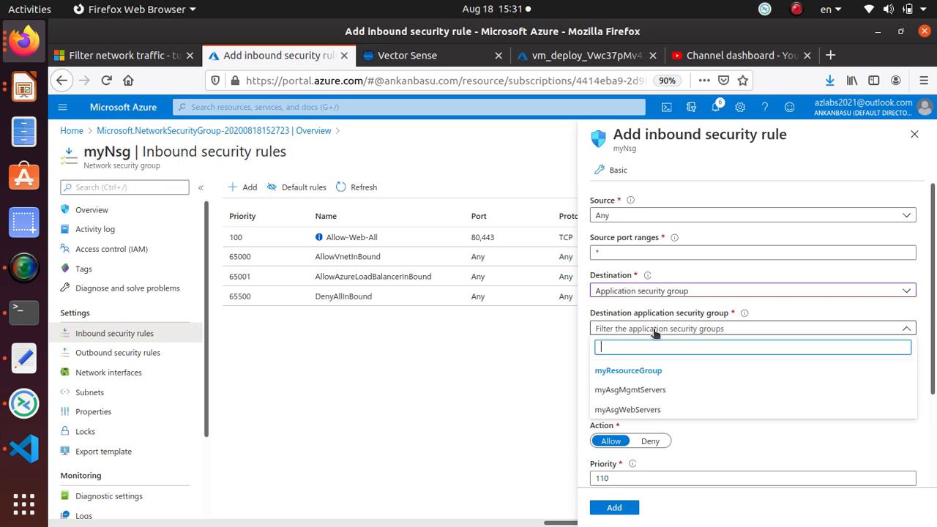
left_click(648, 388)
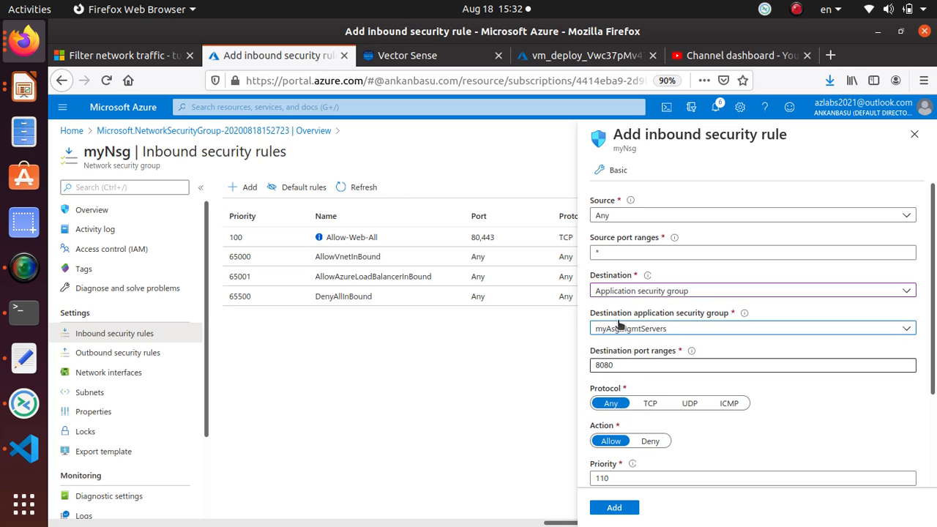
Set the new inbound rule's destination port ranges to 3389 and its protocol to TCP.
left_click(595, 363)
key("ctrl+a")
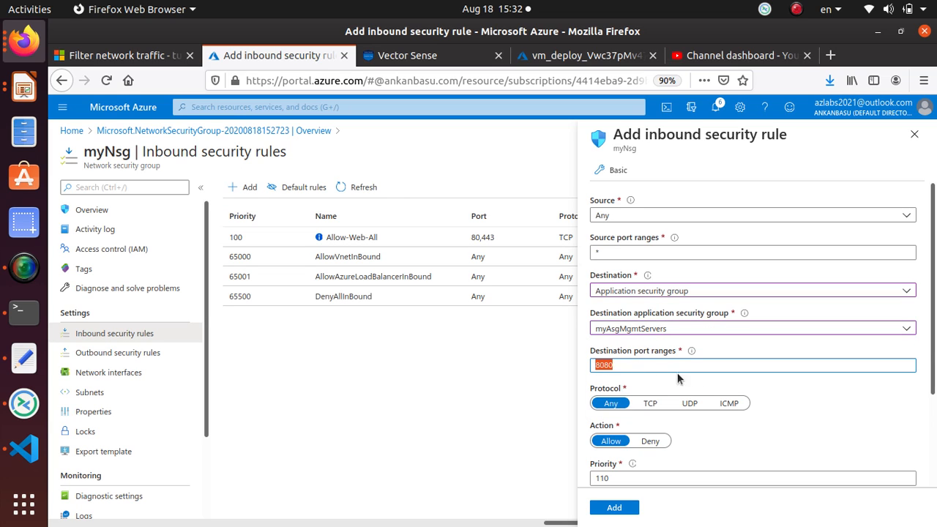
type("3389")
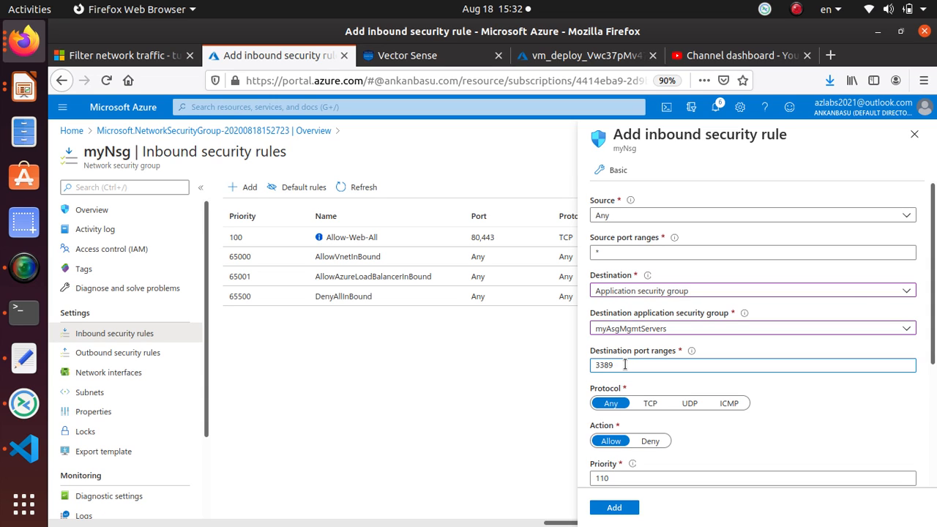
left_click(648, 404)
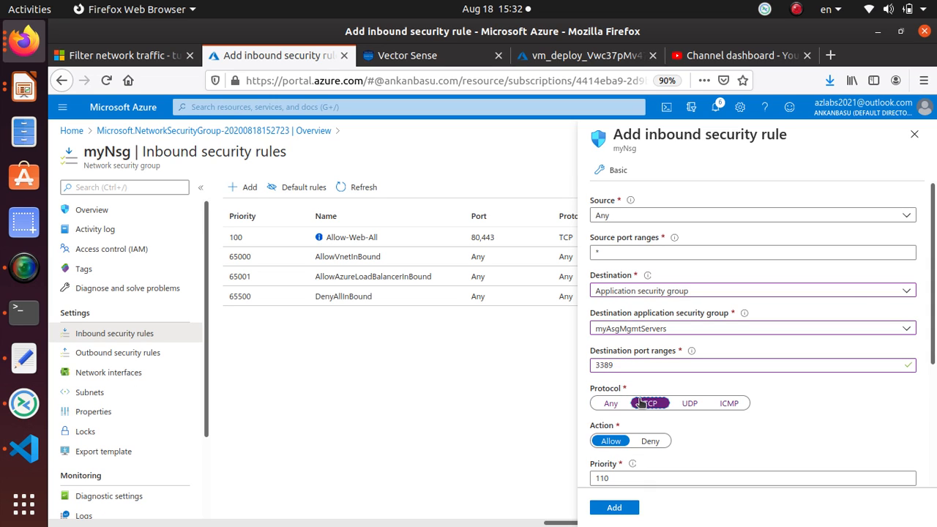
Name the inbound rule Allow-RDP-All by copying the name from the tutorial, and add the rule to myNsg.
scroll(685, 430, "down", 3)
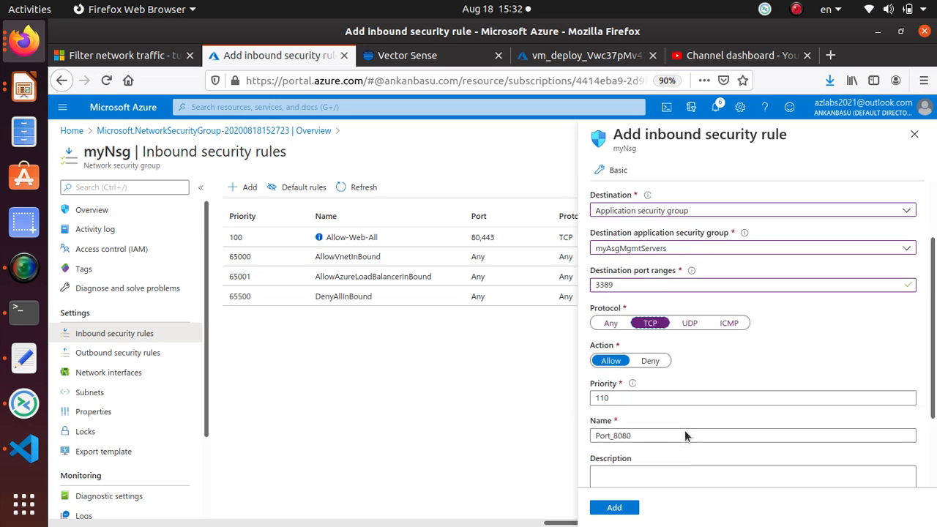
left_click(104, 59)
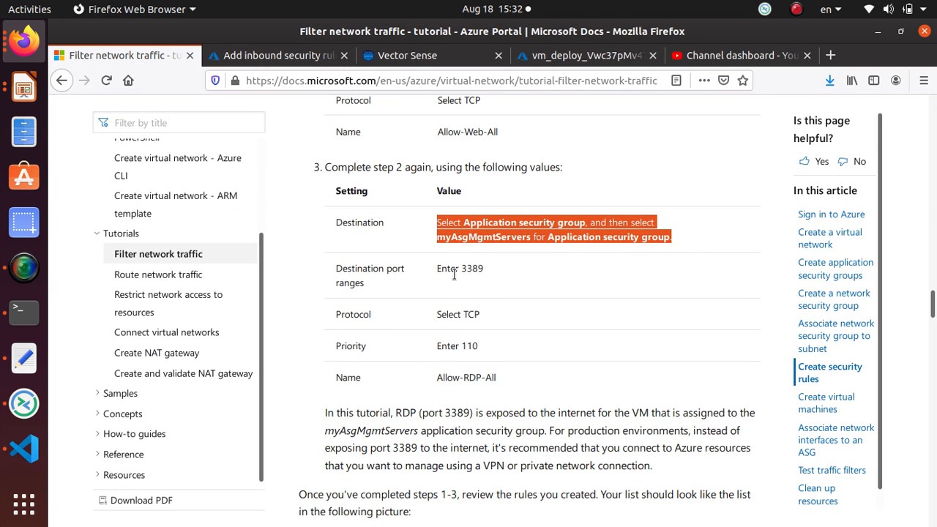
triple_click(487, 375)
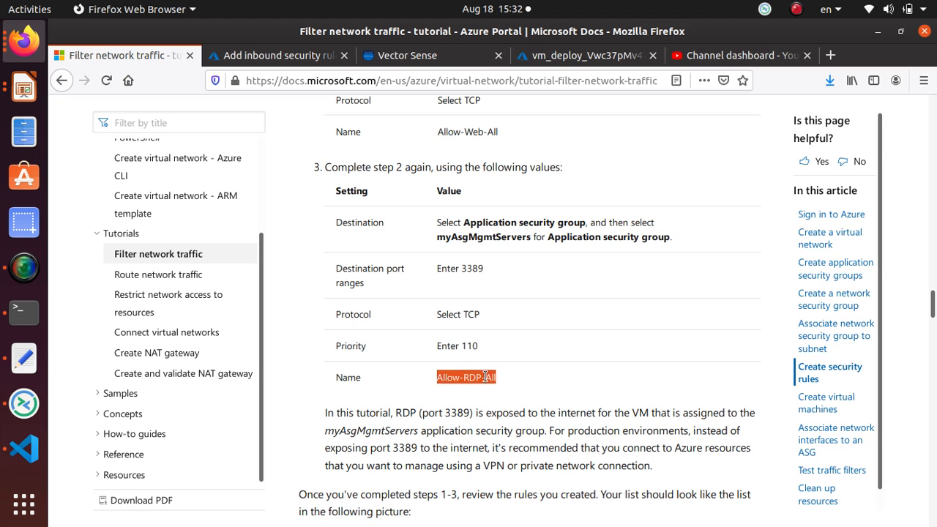
triple_click(487, 376)
right_click(487, 376)
left_click(512, 385)
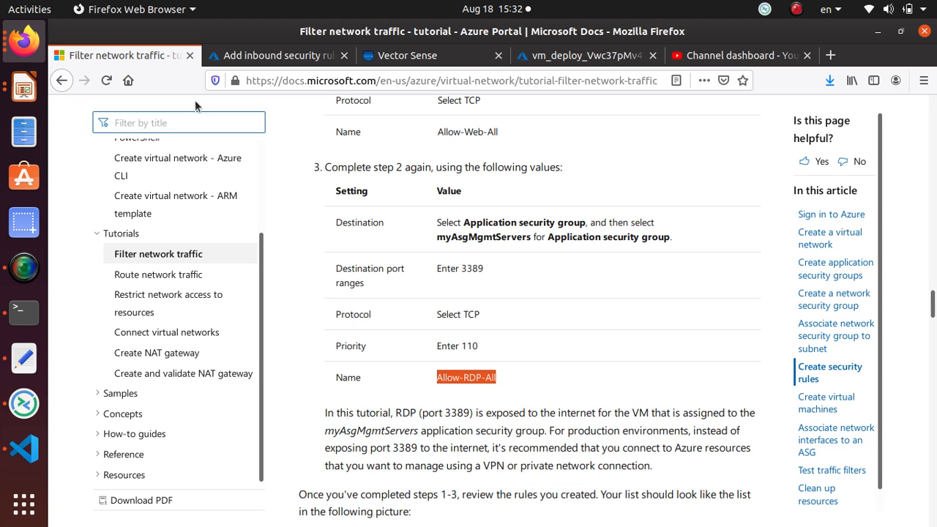
left_click(247, 55)
left_click_drag(643, 421, 521, 412)
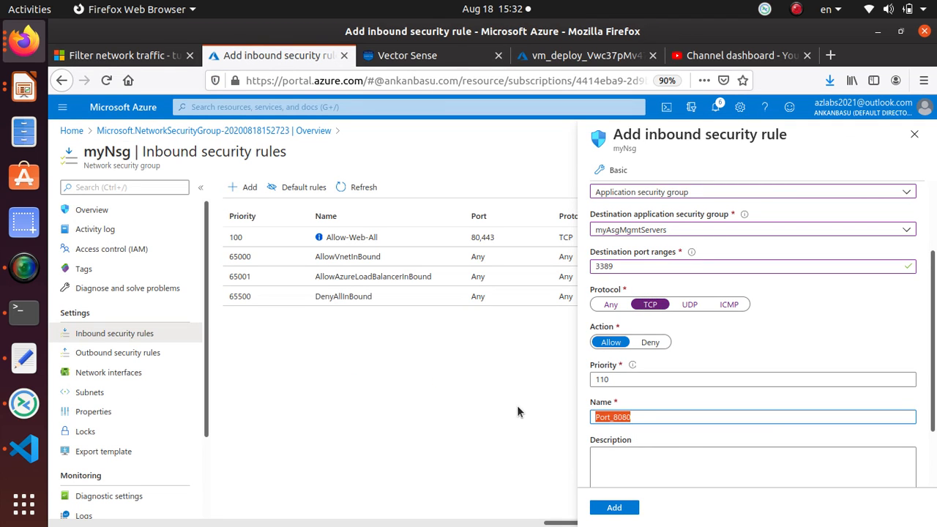
key("ctrl+v")
scroll(751, 420, "down", 1)
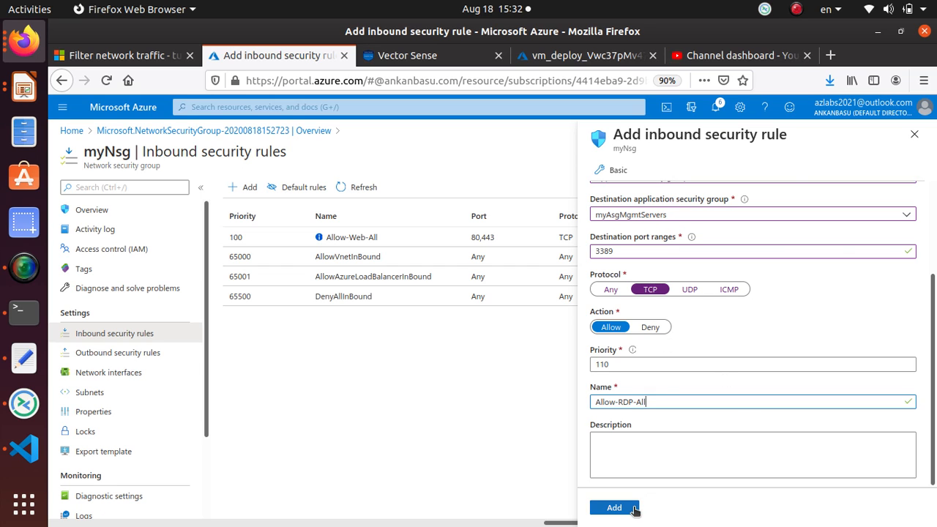
left_click(632, 507)
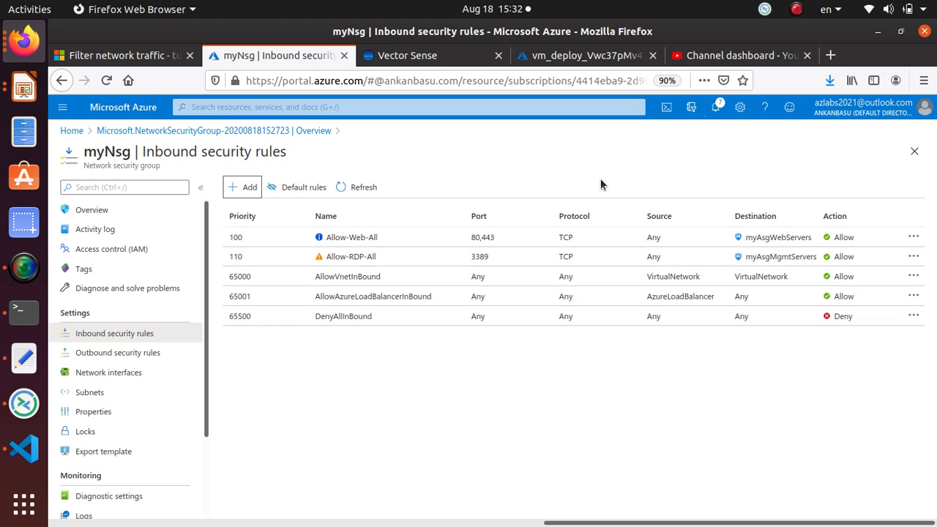
Find the tutorial's instructions for creating the first VM and copy the image name Windows Server 2016 Datacenter.
left_click(121, 57)
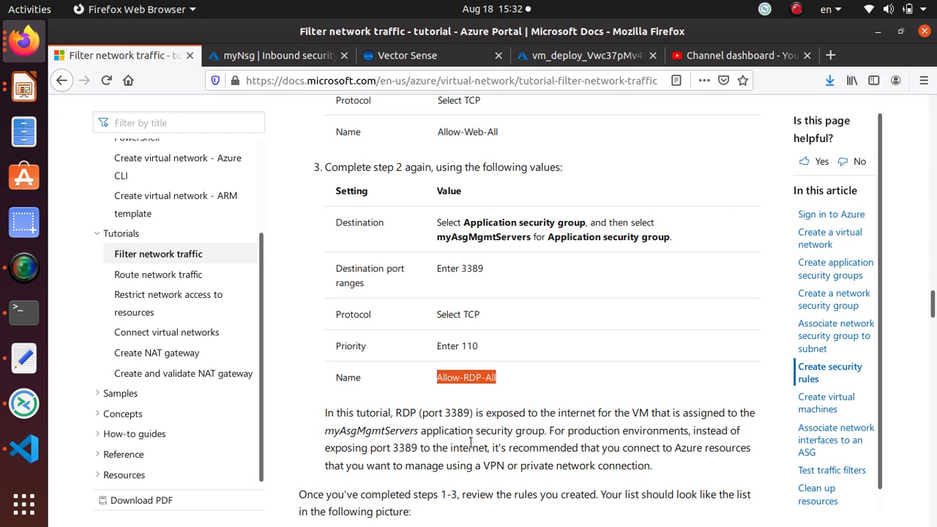
scroll(447, 443, "down", 5)
scroll(318, 420, "down", 3)
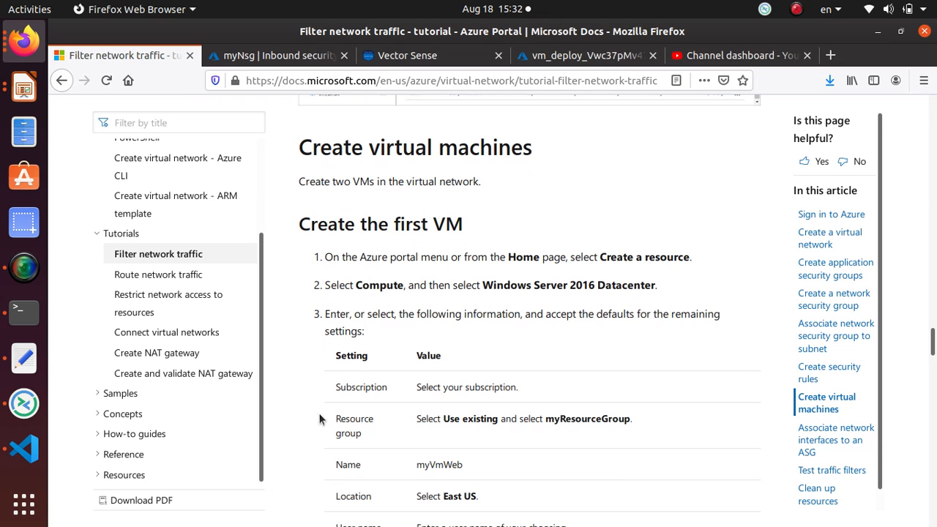
scroll(581, 249, "down", 2)
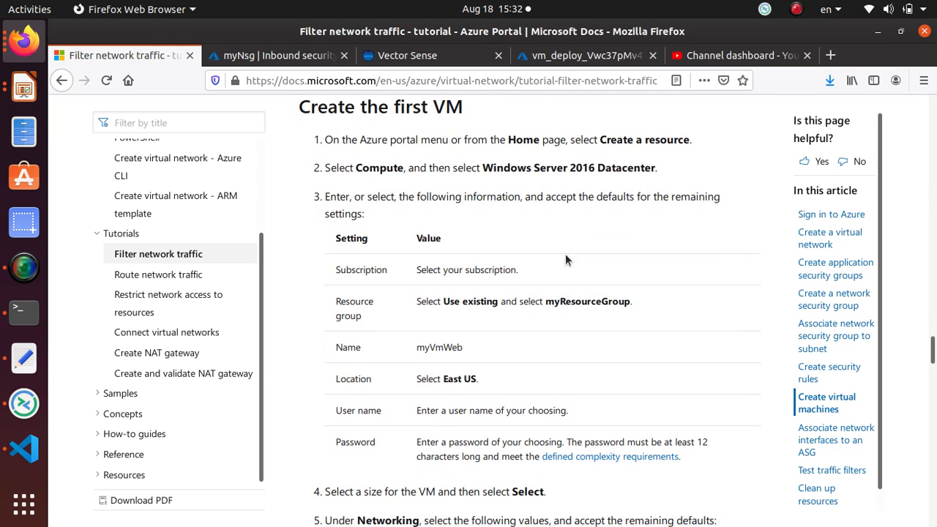
triple_click(569, 167)
left_click_drag(483, 168, 687, 174)
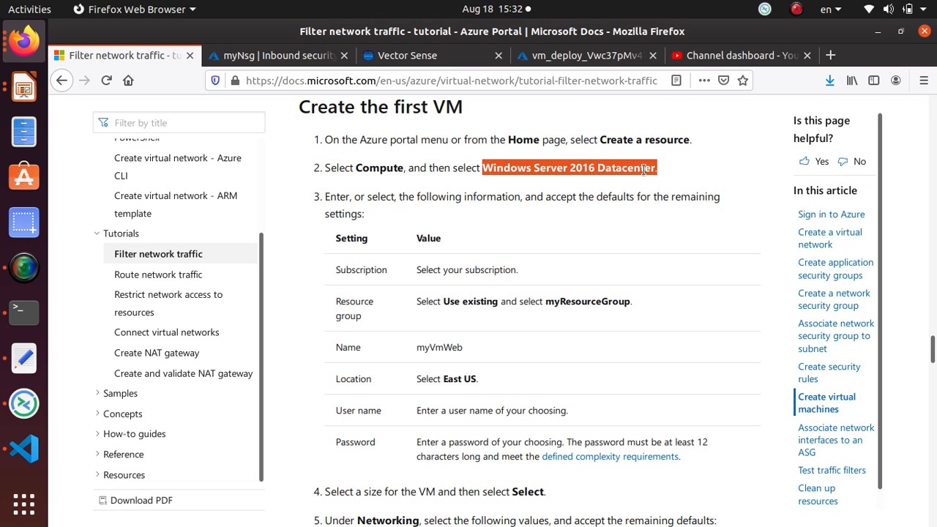
right_click(644, 170)
left_click(669, 180)
Copy the first VM's name, myVmWeb, from the tutorial's settings and return to the Azure portal.
scroll(461, 334, "down", 3)
scroll(461, 334, "down", 3)
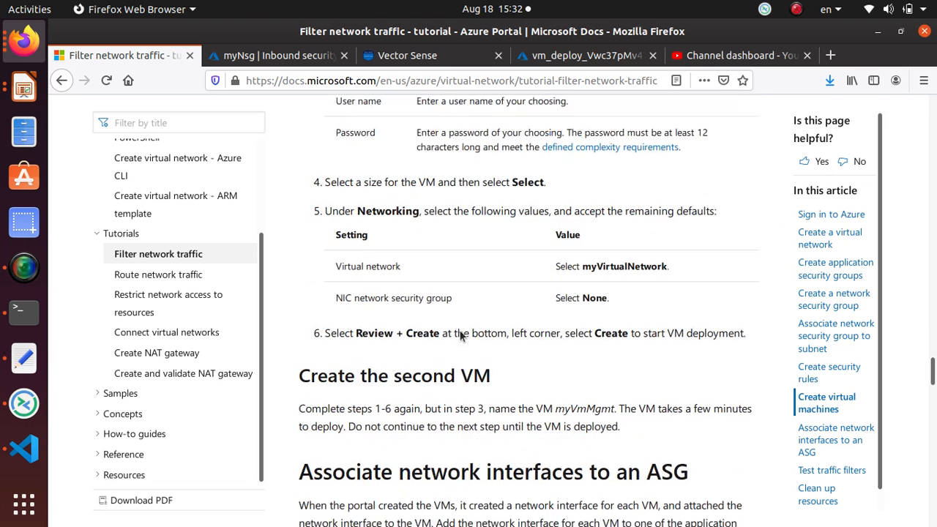
double_click(469, 333)
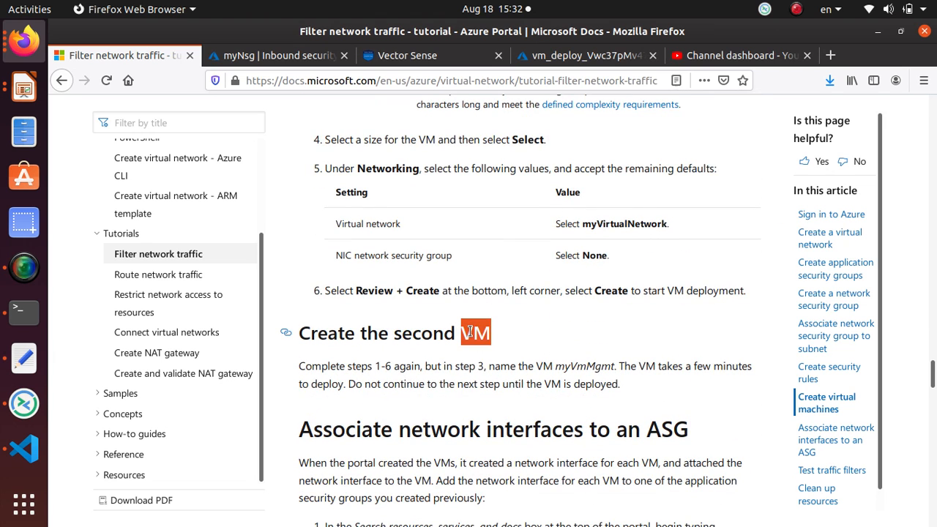
scroll(468, 337, "up", 2)
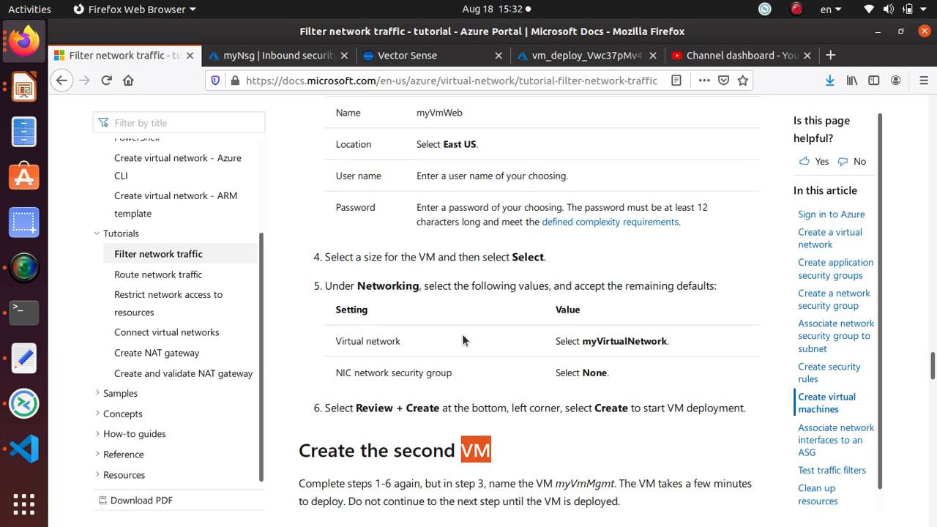
scroll(462, 334, "up", 1)
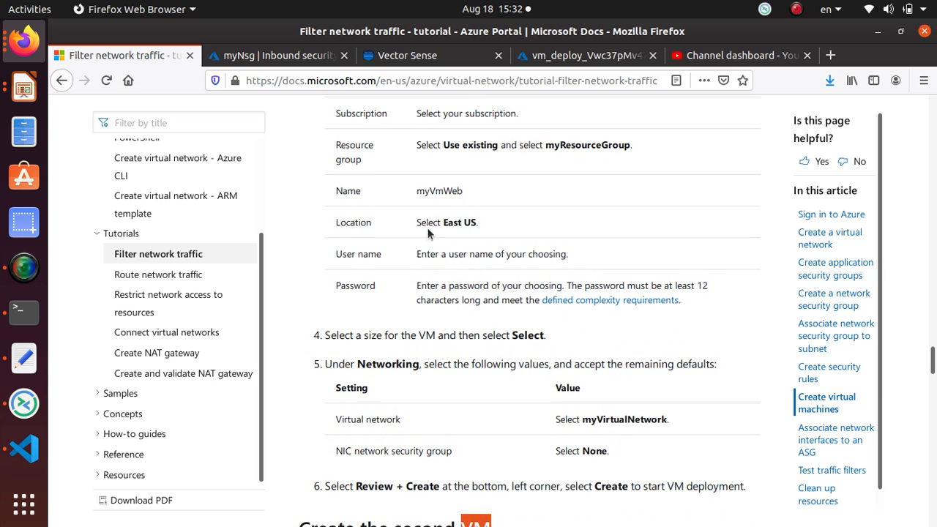
left_click_drag(413, 190, 475, 193)
key("ctrl+c")
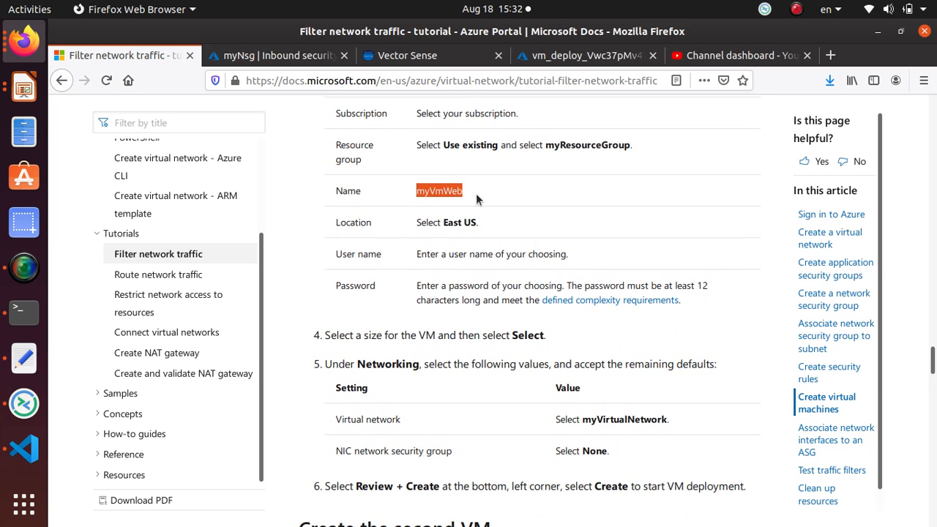
right_click(412, 194)
left_click(478, 203)
scroll(421, 201, "down", 5)
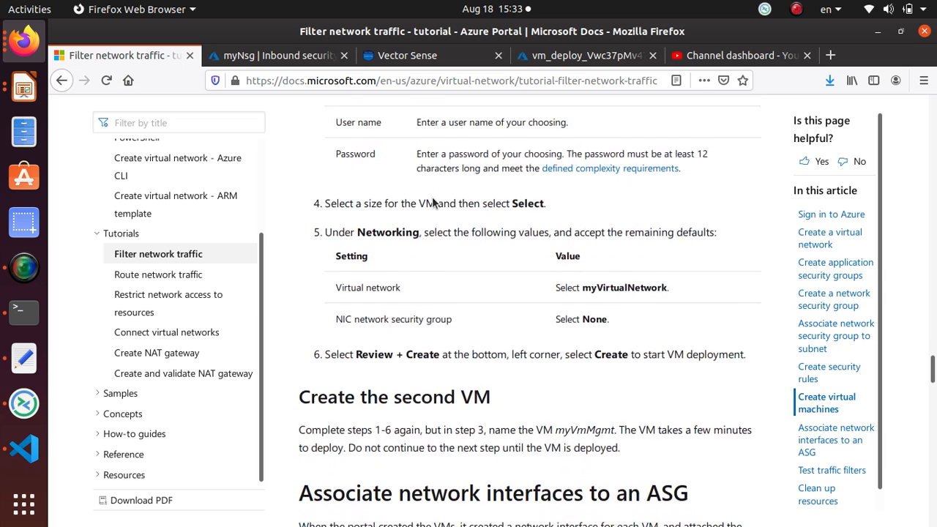
scroll(431, 196, "up", 3)
scroll(425, 203, "up", 4)
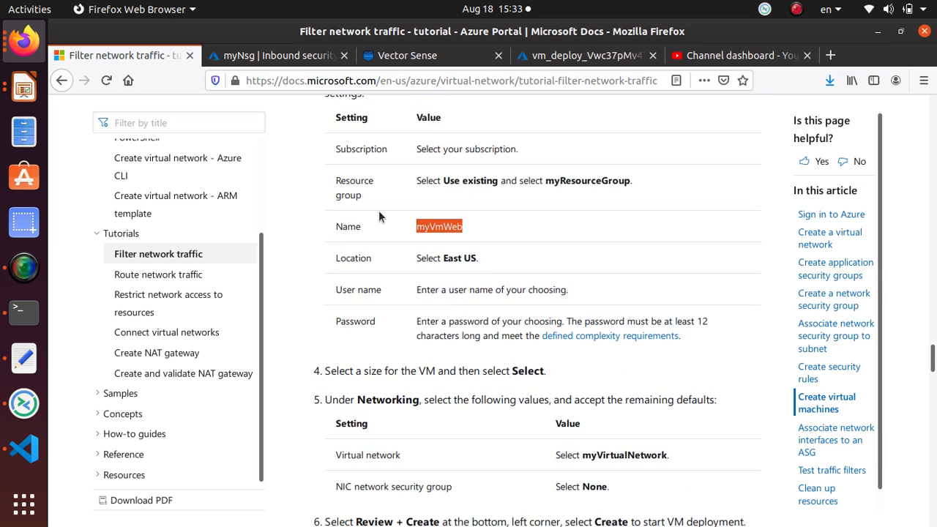
left_click(271, 56)
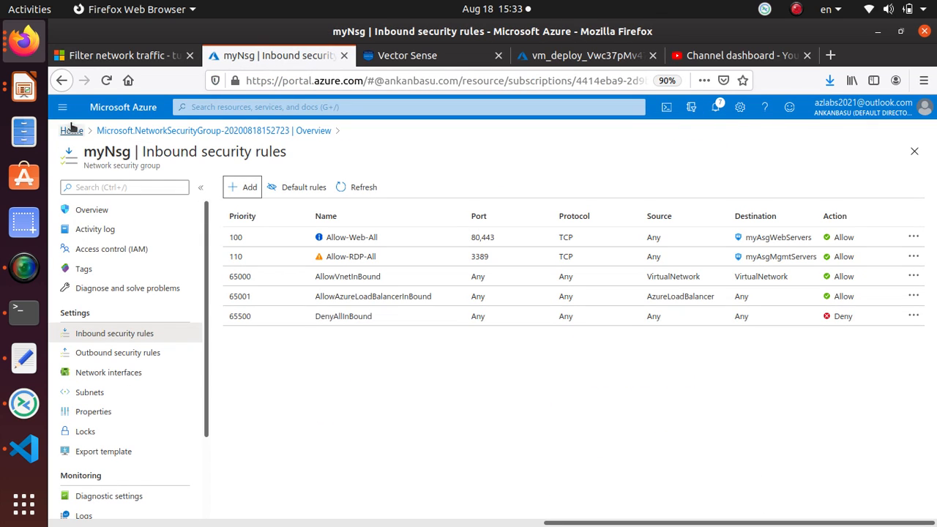
left_click(21, 270)
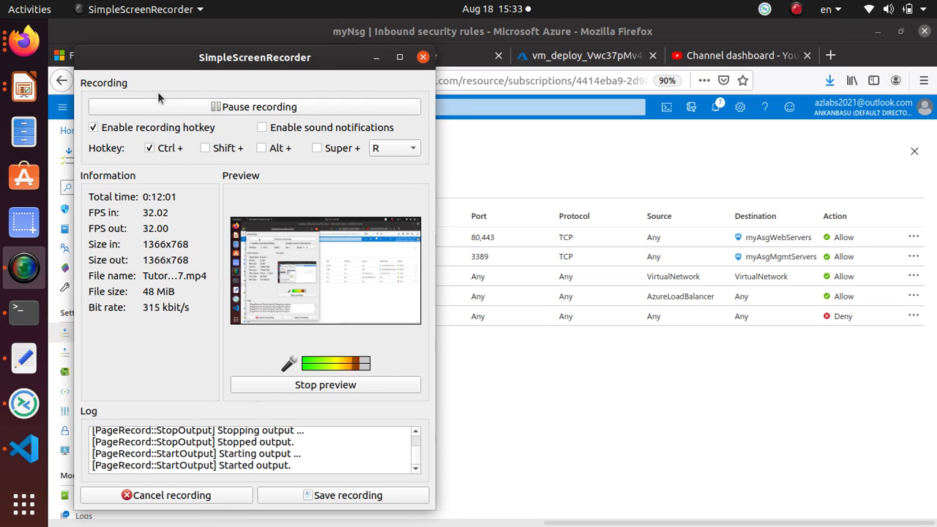
left_click(245, 107)
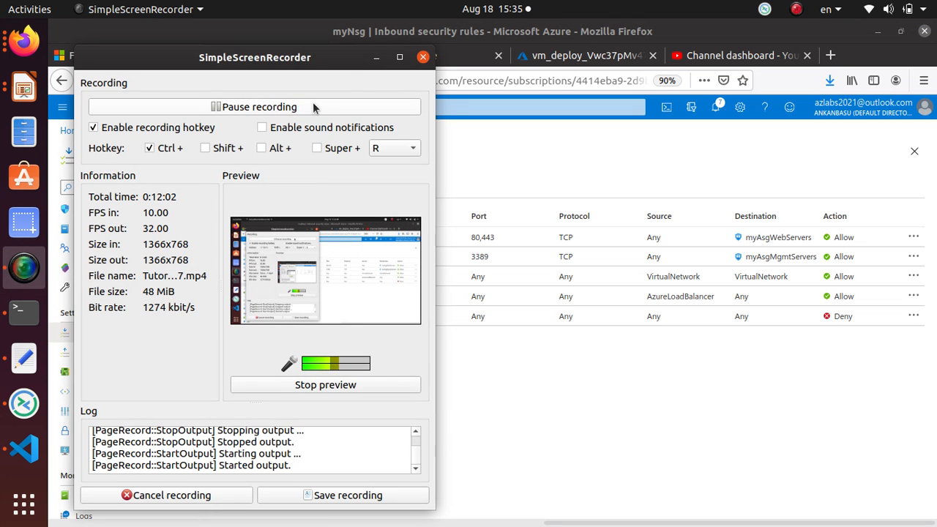
left_click(375, 57)
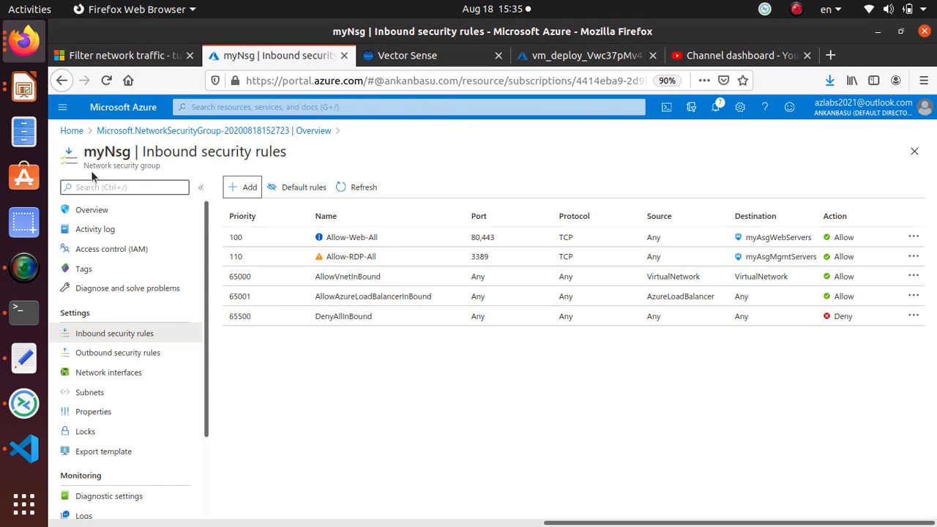
Search the portal for "virtual", open the Virtual machines service and start creating a virtual machine.
left_click(252, 106)
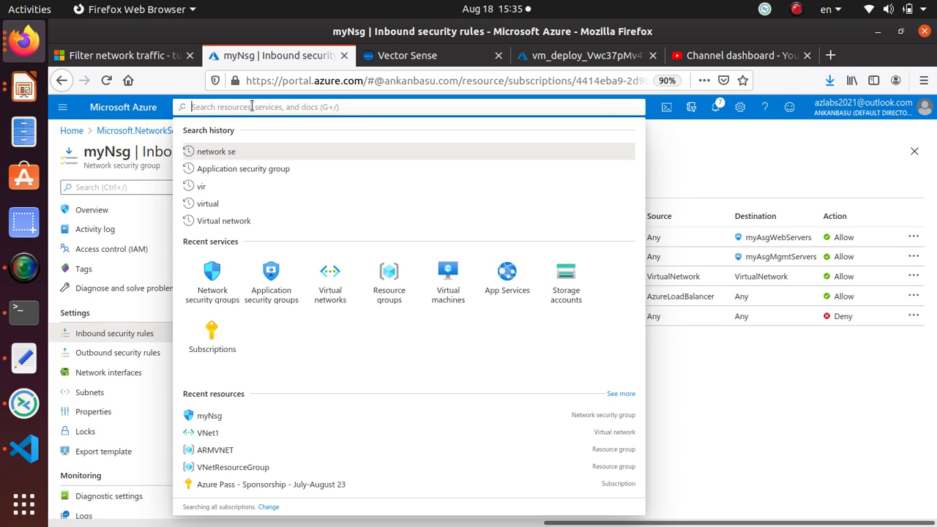
type("virtual")
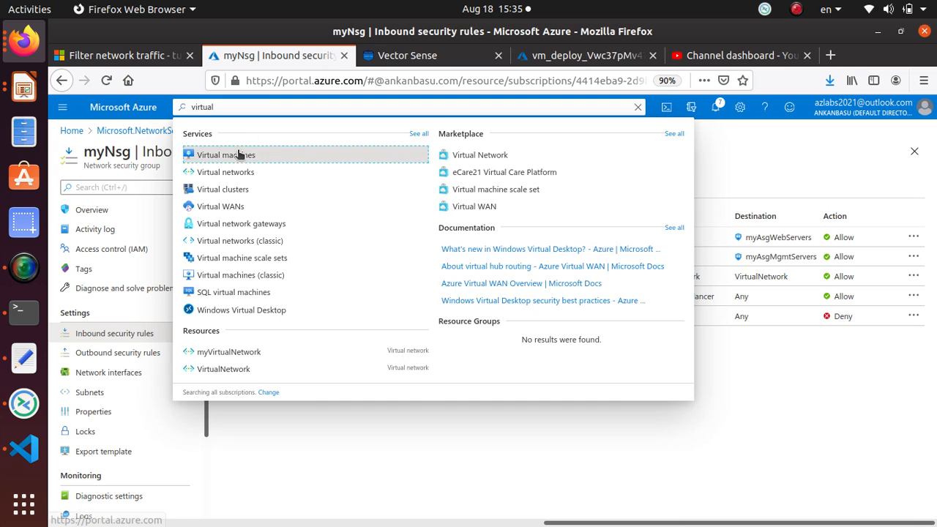
left_click(238, 154)
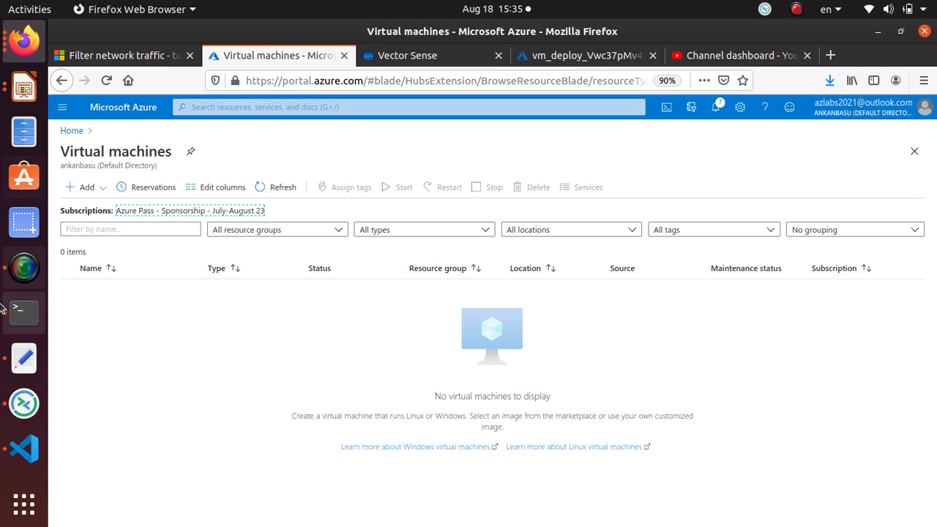
left_click(84, 188)
left_click(114, 211)
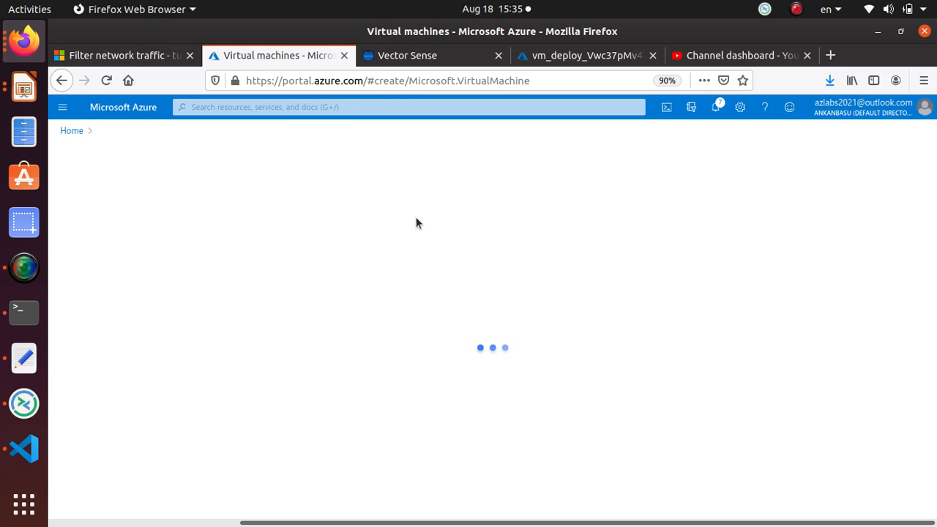
scroll(291, 289, "down", 2)
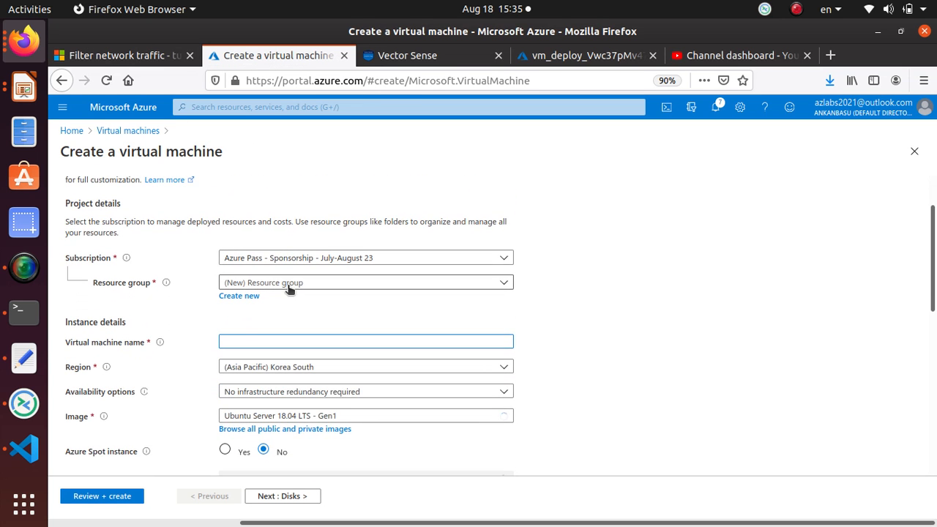
Select the existing resource group NetworkWatcherRG and name the virtual machine myVmWeb using the copied name.
left_click(287, 284)
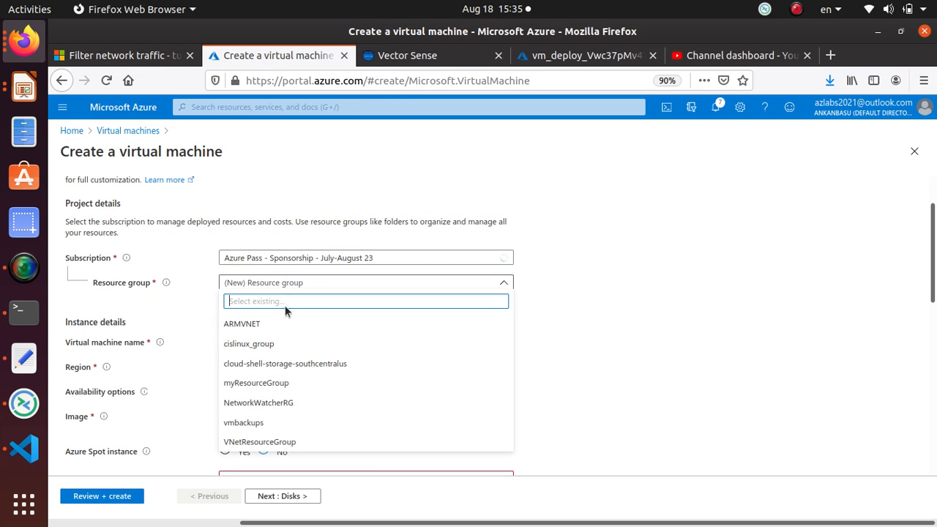
left_click(263, 403)
left_click(246, 338)
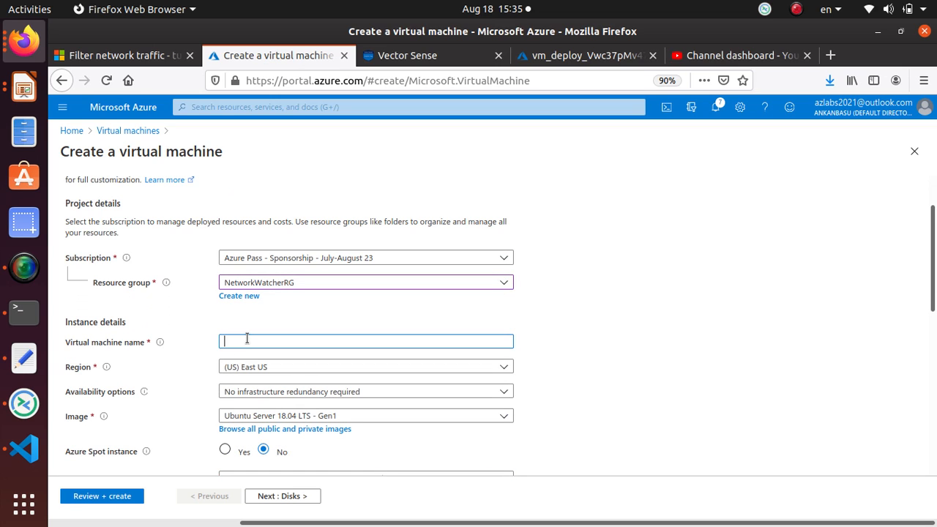
key("ctrl+v")
left_click_drag(264, 342, 178, 341)
Set the VM's region to (US) East US 2 and its image to Windows Server 2019 Datacenter - Gen1.
scroll(178, 340, "down", 3)
left_click(296, 270)
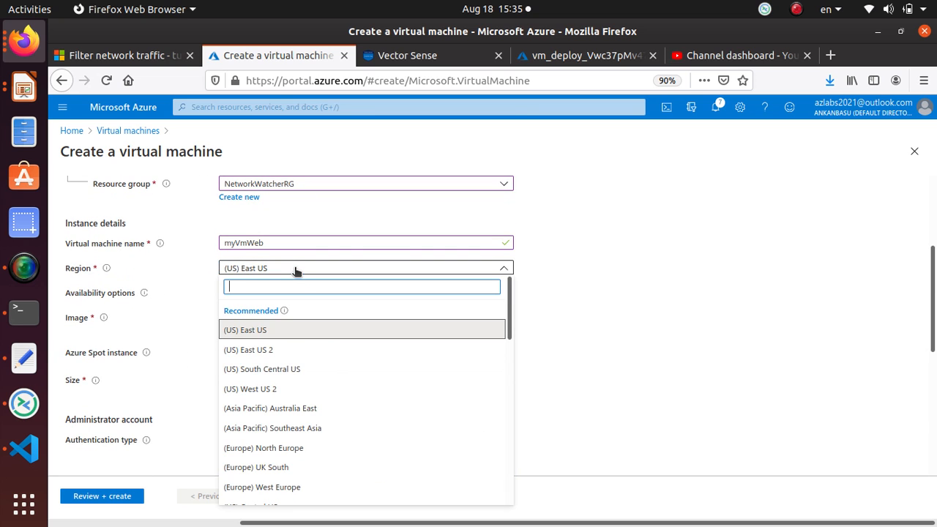
left_click(250, 351)
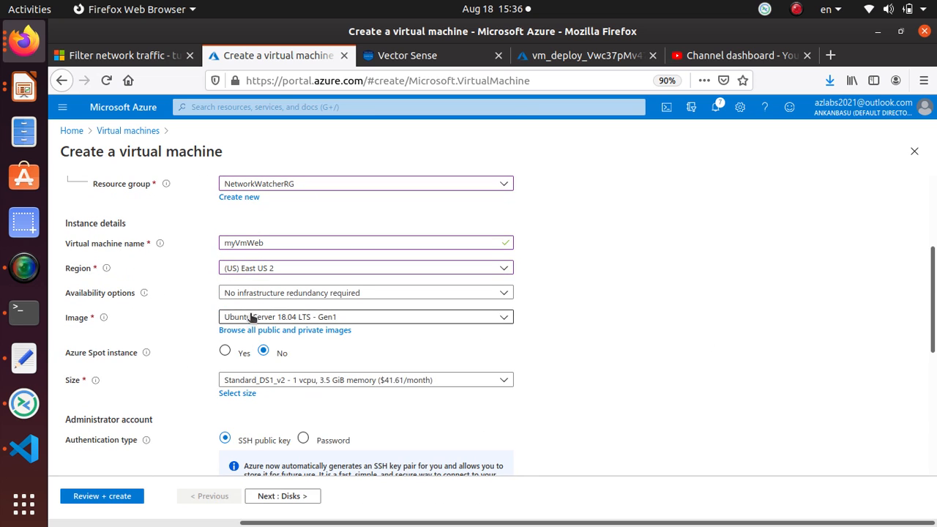
left_click(293, 321)
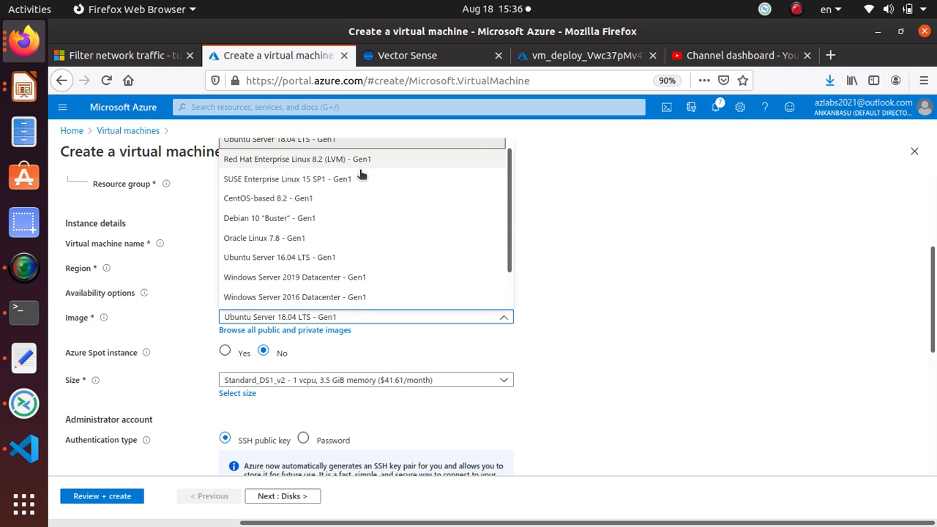
scroll(361, 174, "down", 1)
left_click(375, 243)
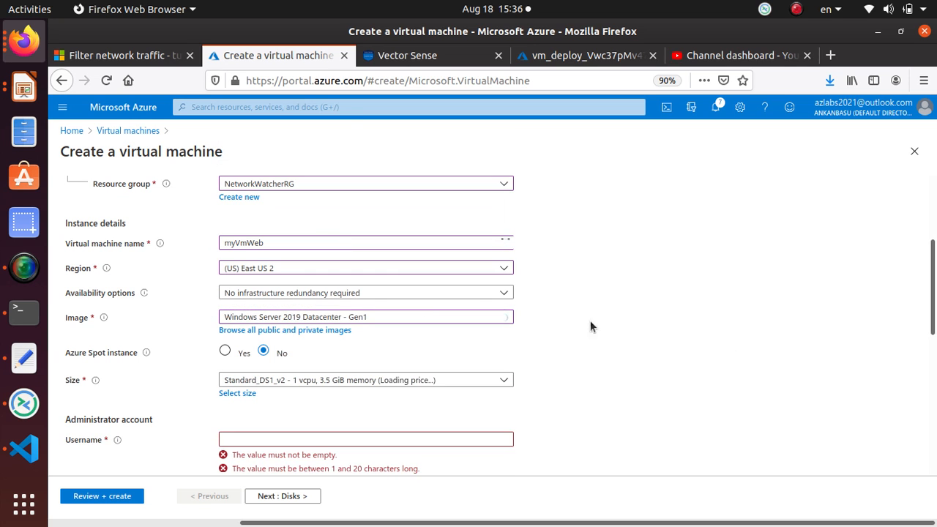
Set the administrator username to student, then enter and confirm the administrator account password.
scroll(359, 288, "down", 5)
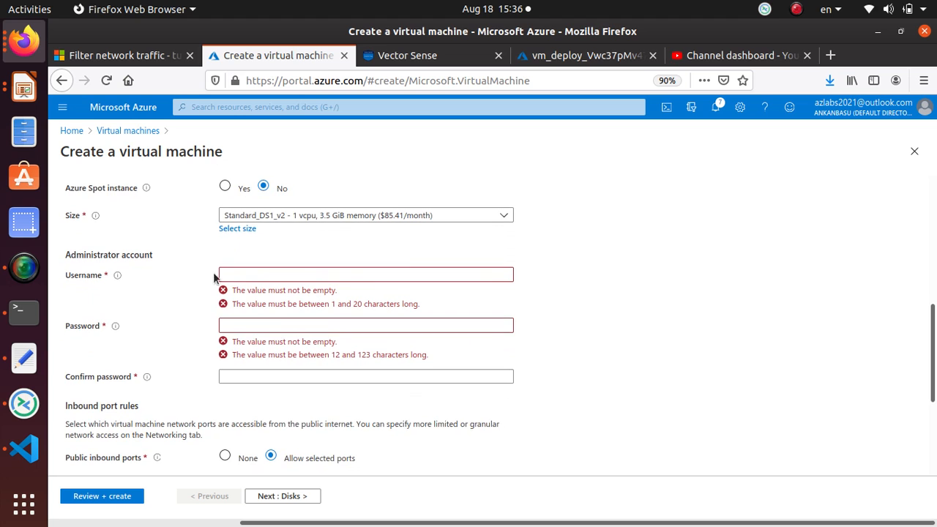
left_click(284, 275)
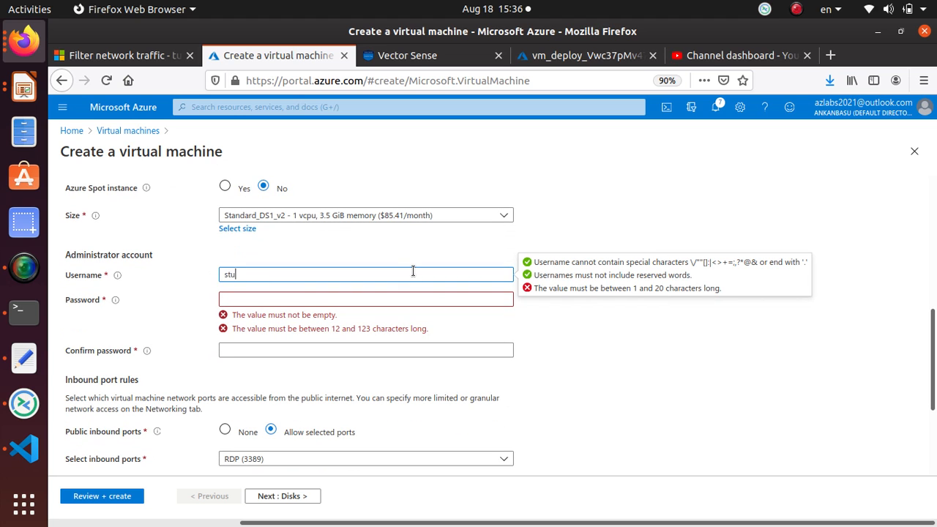
type("student")
key("Tab")
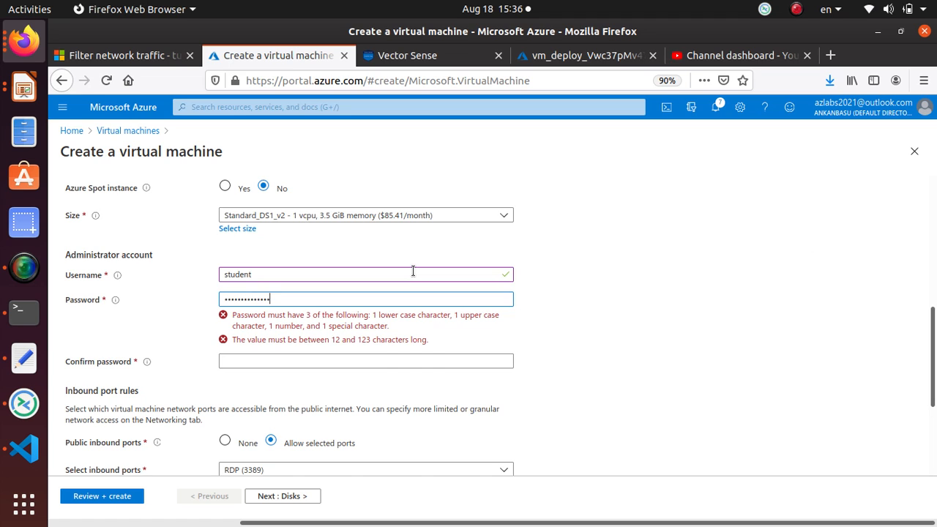
type("1")
key("Tab")
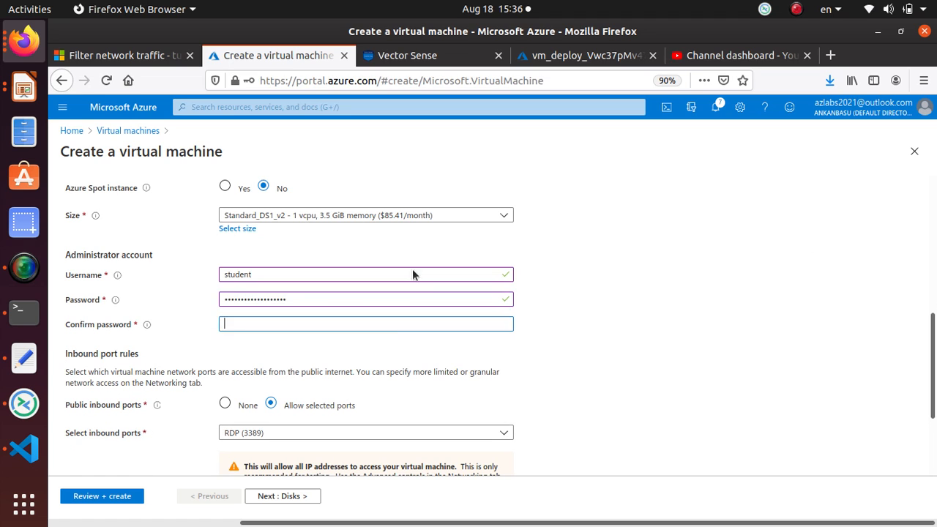
type("Pa••••••••••••••••")
Check the tutorial's location, account and networking settings for the first VM, and return to the VM creation form.
scroll(320, 341, "down", 3)
scroll(109, 307, "down", 1)
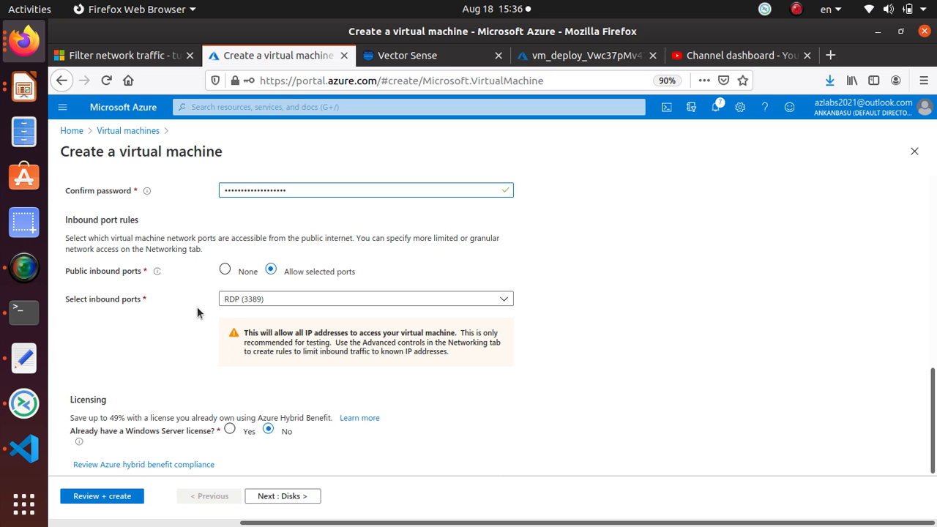
scroll(196, 307, "up", 3)
scroll(196, 307, "down", 3)
left_click(125, 55)
scroll(483, 327, "down", 1)
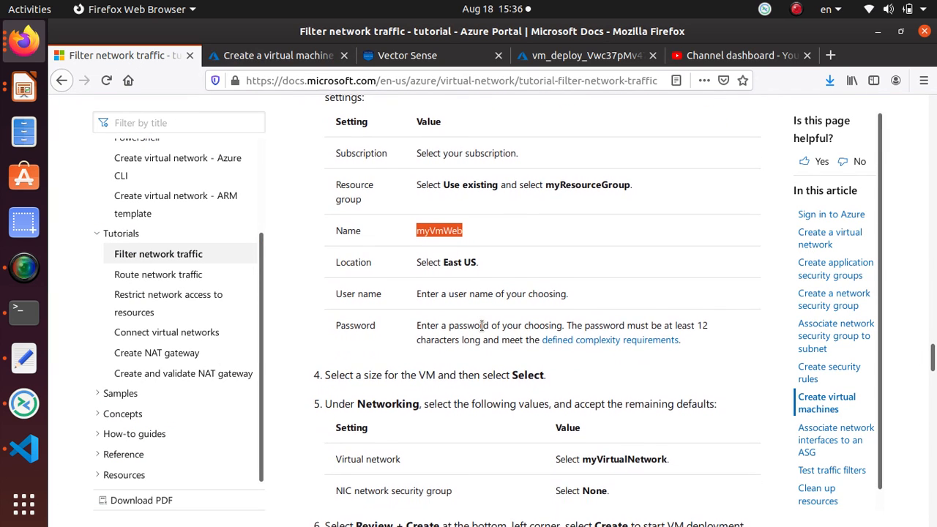
scroll(340, 226, "up", 1)
left_click_drag(465, 300, 477, 301)
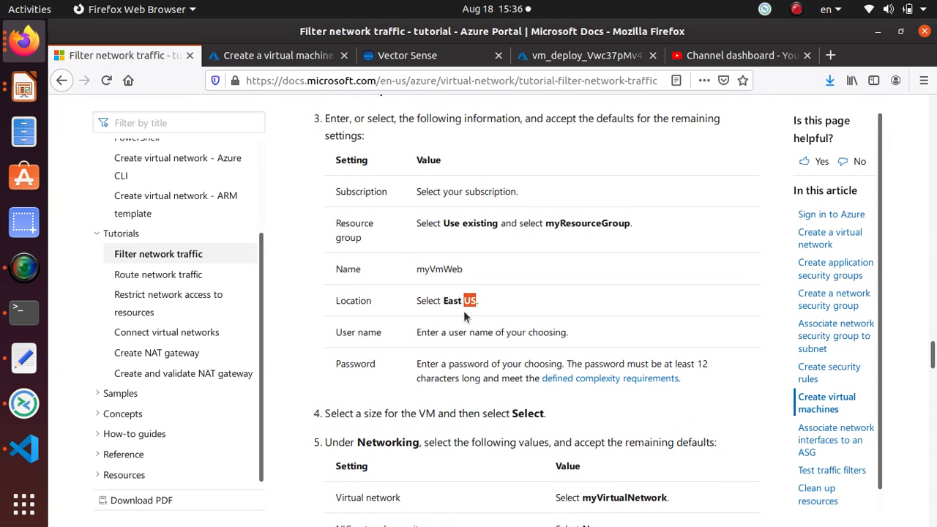
triple_click(472, 331)
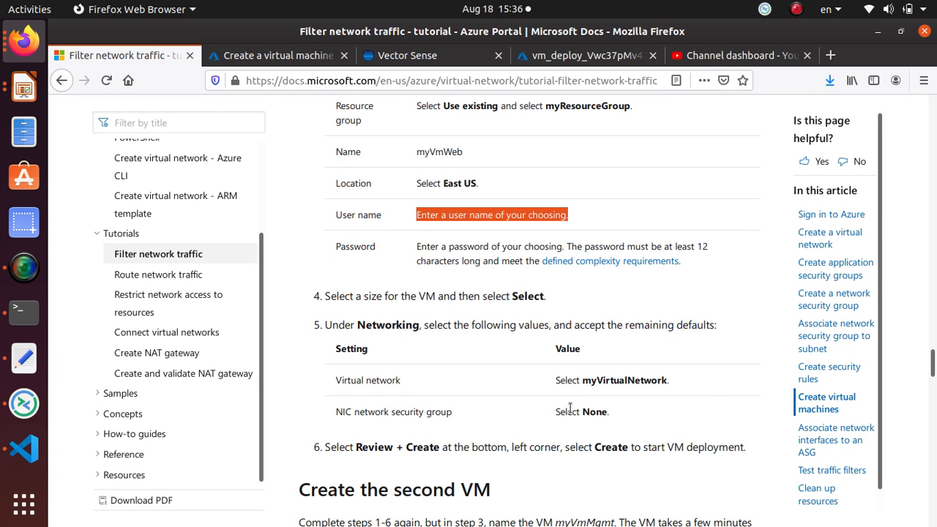
left_click(241, 56)
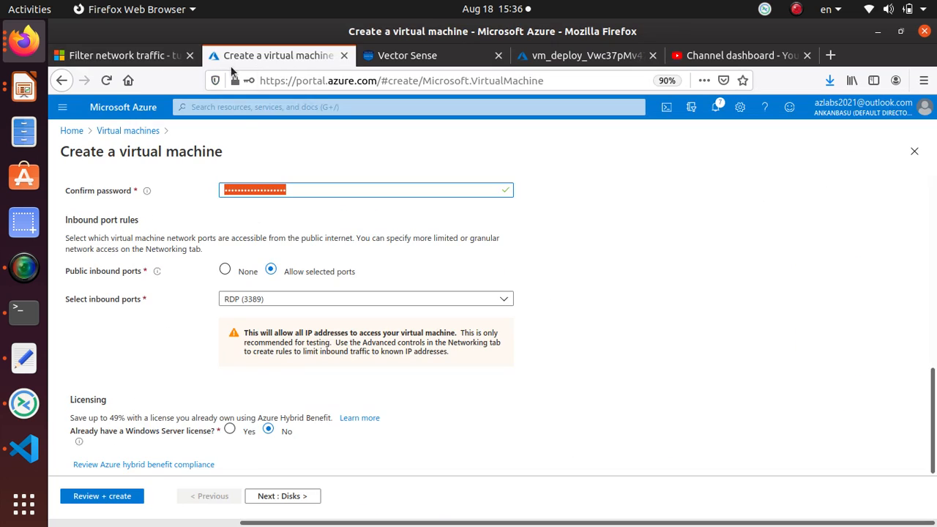
Set the VM's public inbound ports to None and proceed to the networking settings, keeping the default disk options.
left_click(226, 269)
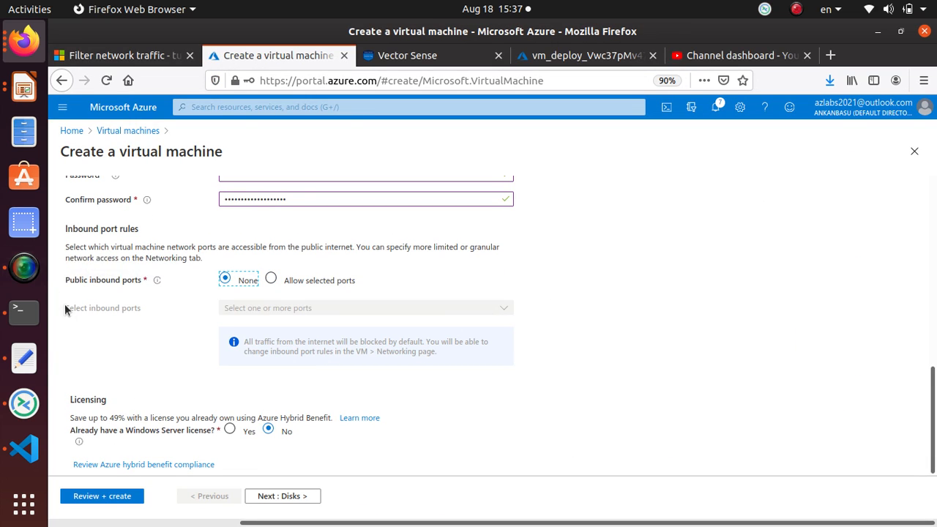
left_click(295, 496)
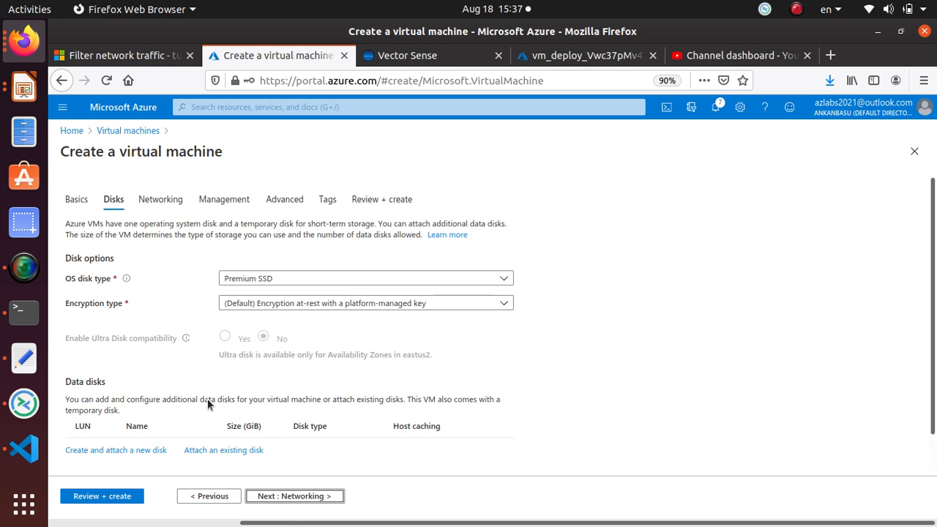
scroll(343, 411, "down", 2)
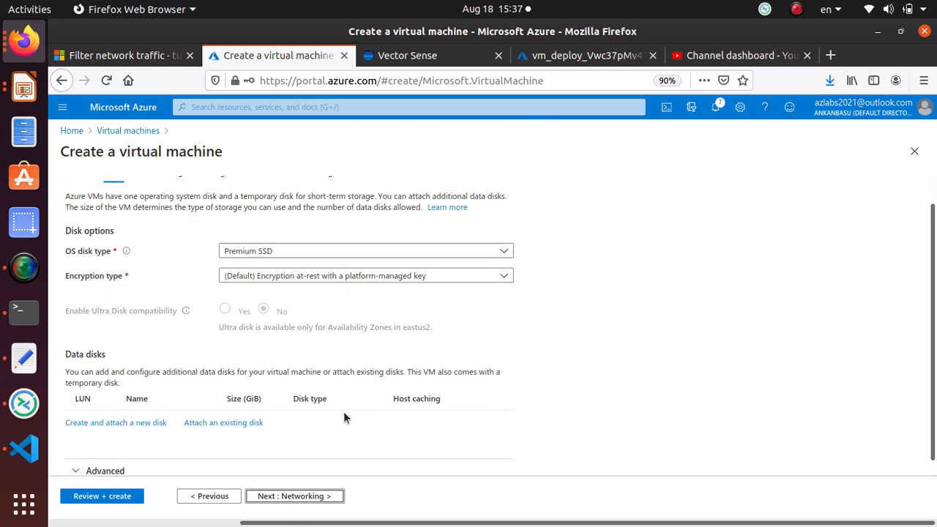
left_click(293, 496)
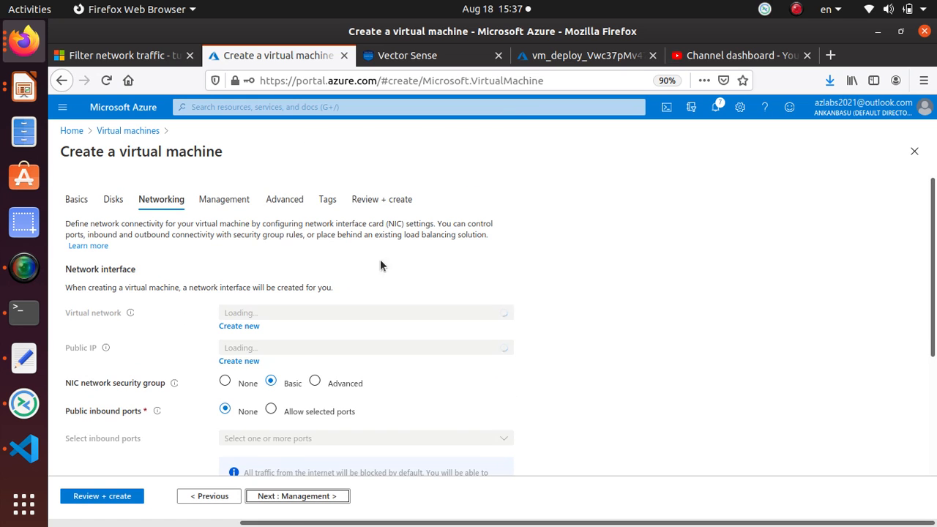
Set the NIC network security group to None and connect the VM to myVirtualNetwork, keeping the subnet mySubnet (10.0.0.0/24).
scroll(395, 255, "down", 2)
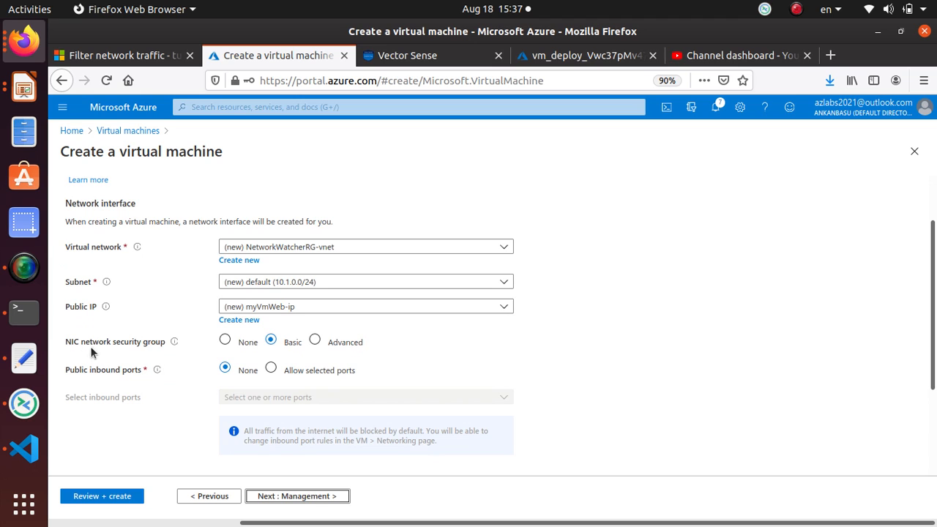
left_click(225, 340)
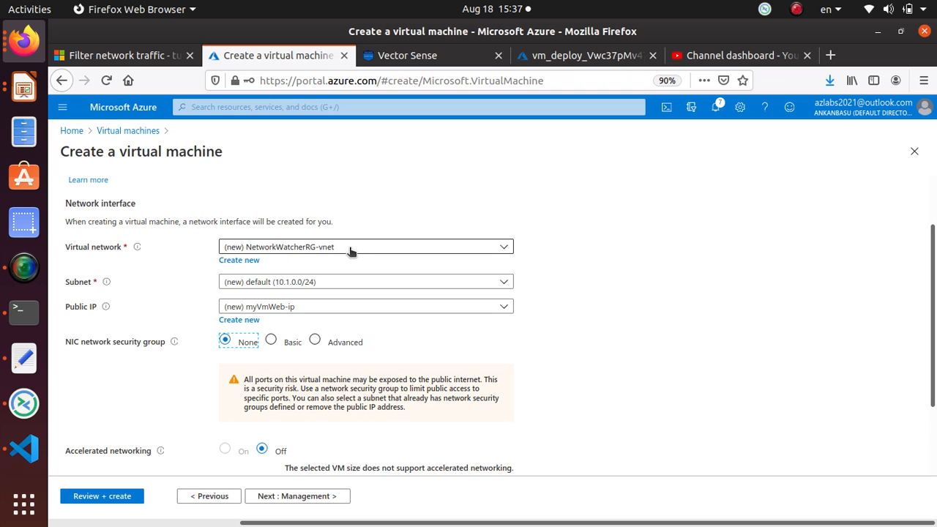
left_click(340, 283)
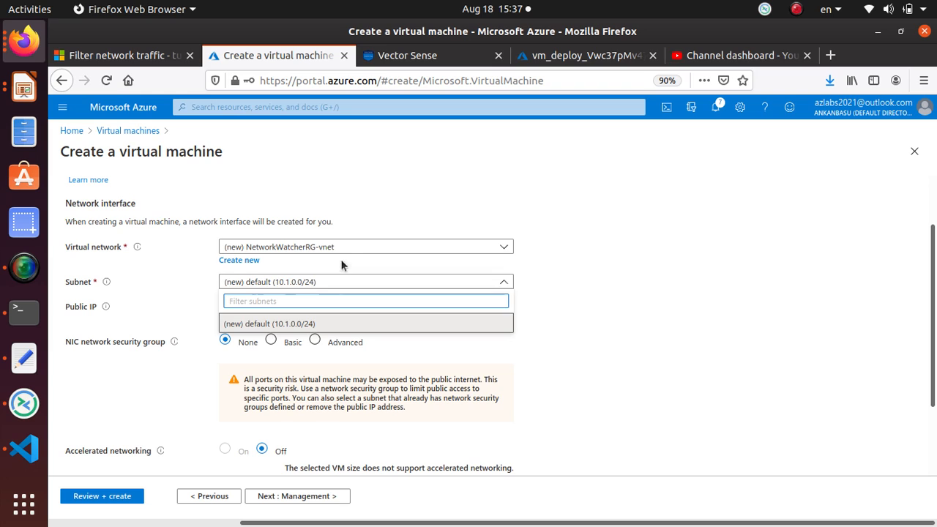
left_click(343, 247)
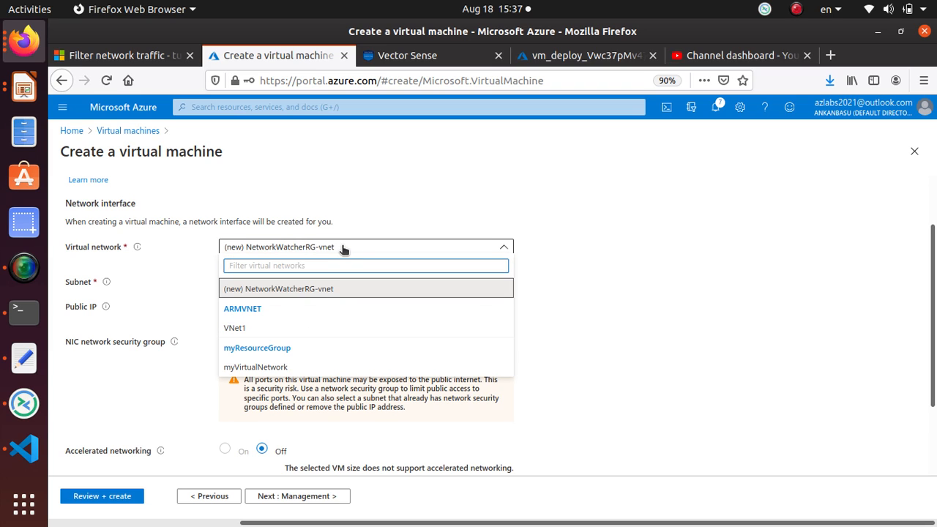
left_click(318, 366)
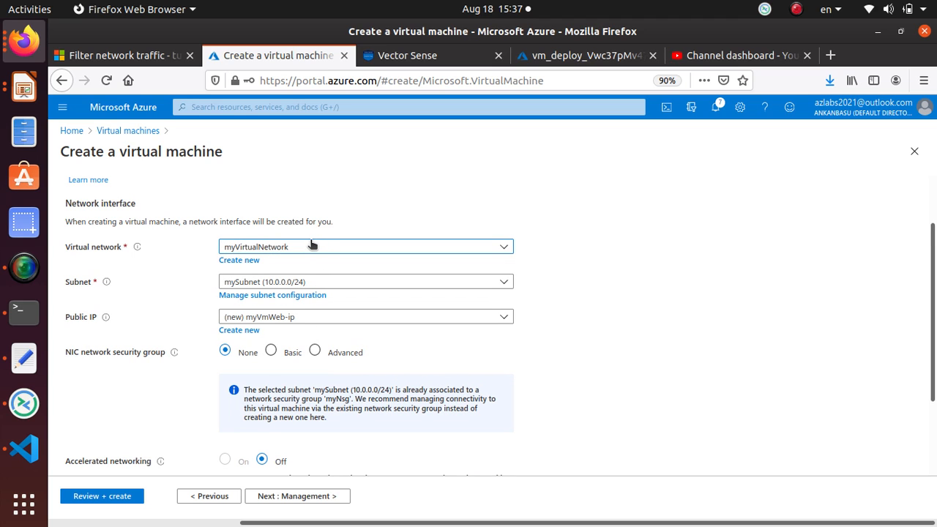
left_click(331, 286)
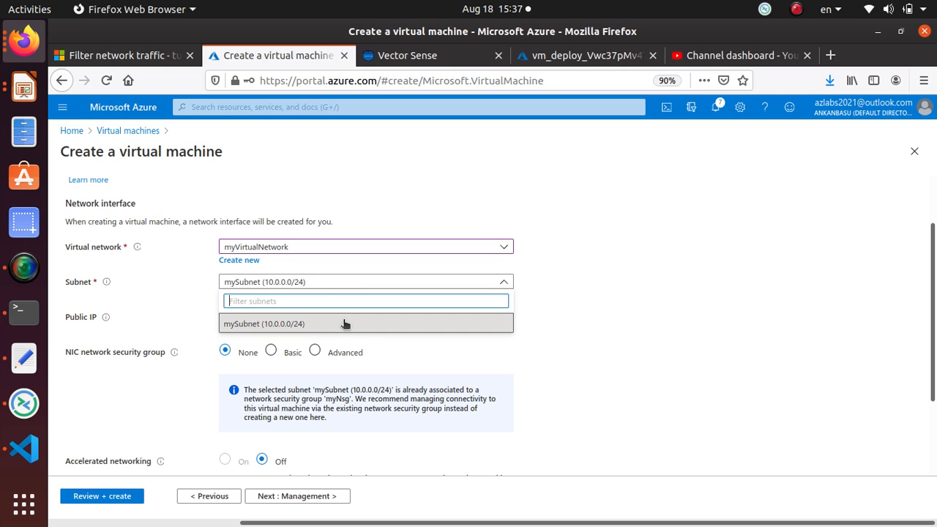
left_click(195, 293)
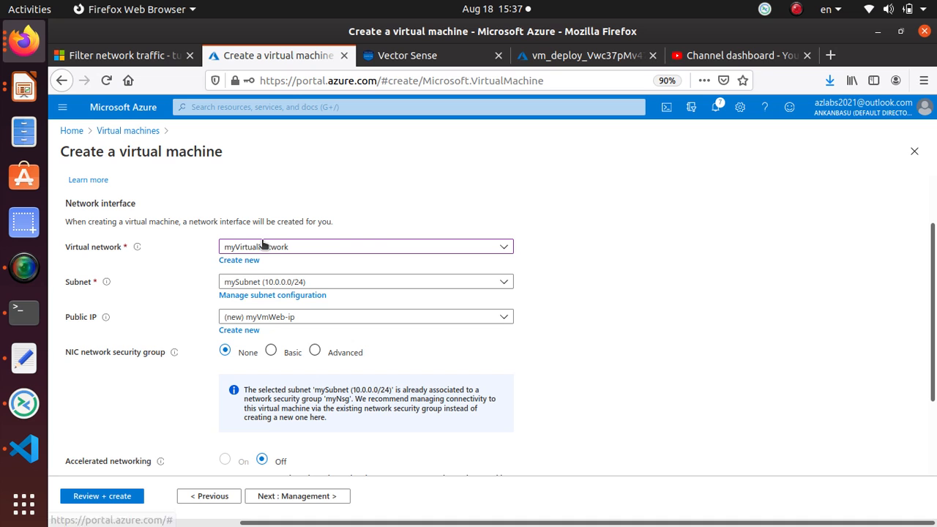
left_click(261, 249)
left_click(261, 248)
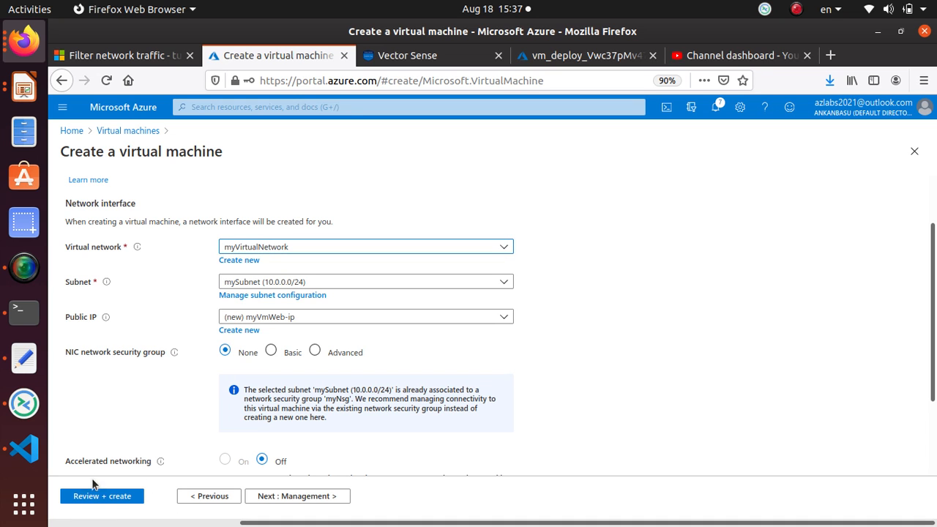
Go back to the VM's basic settings, change the resource group to myResourceGroup, and return to the networking settings.
left_click(210, 499)
left_click(211, 499)
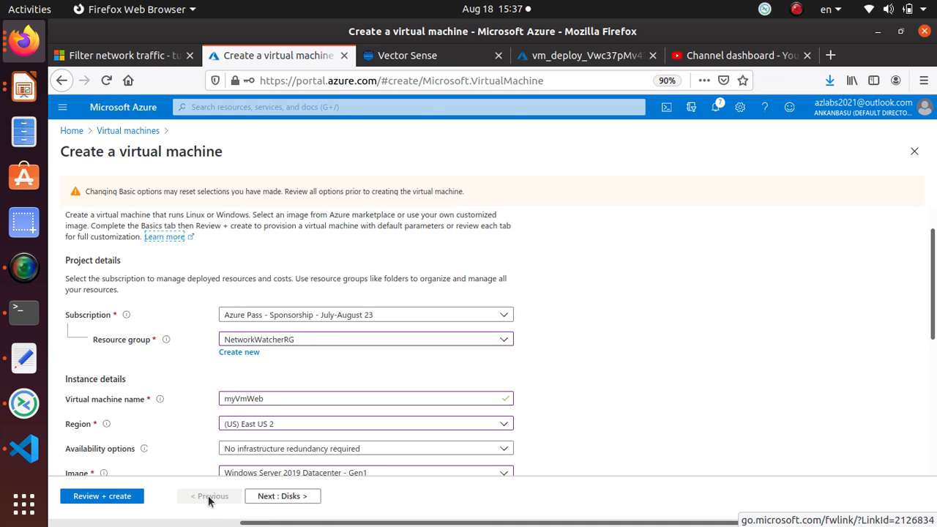
left_click(293, 340)
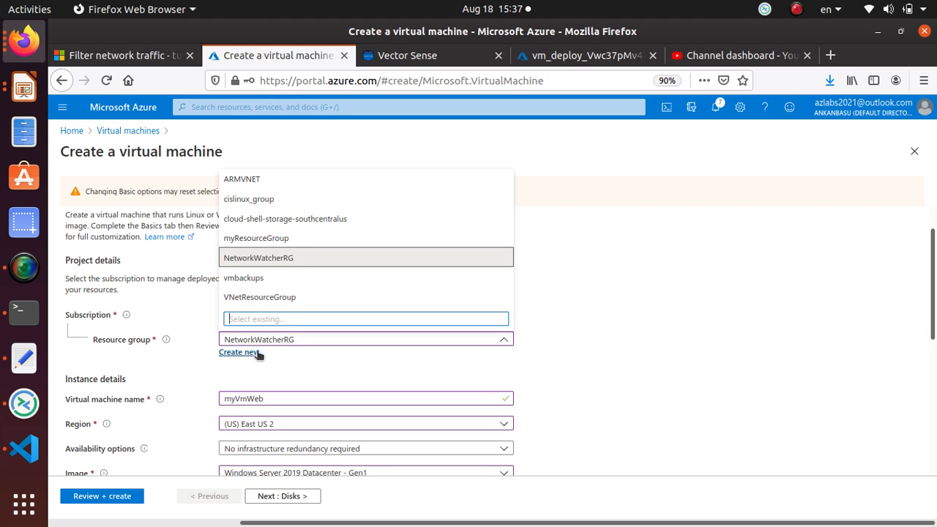
left_click(242, 238)
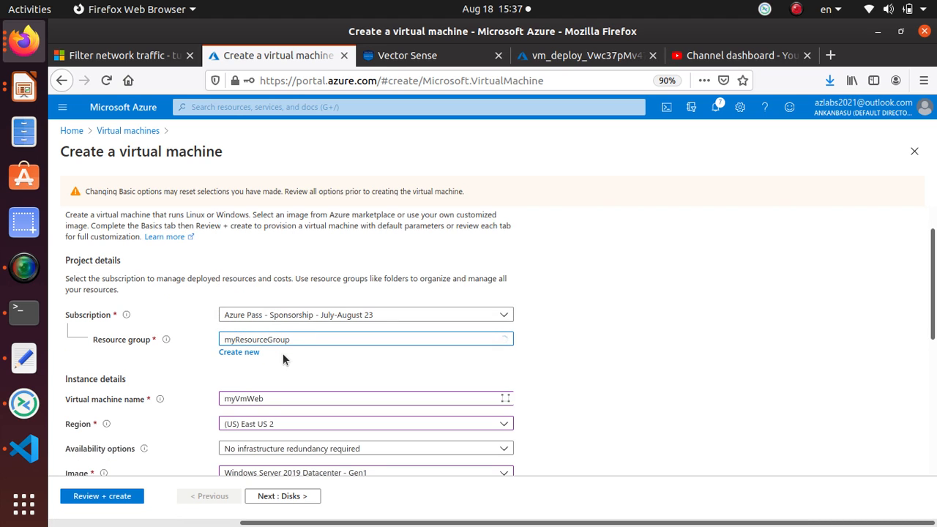
scroll(197, 343, "down", 3)
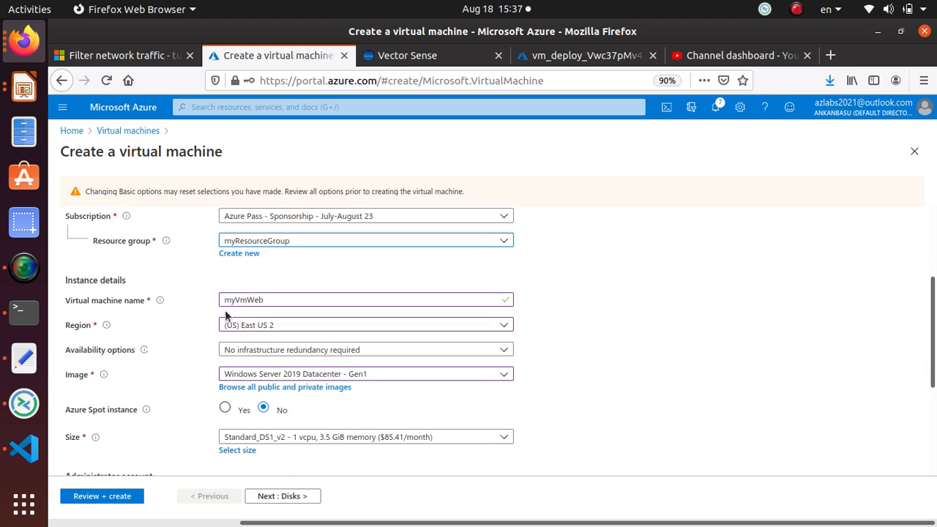
left_click(287, 496)
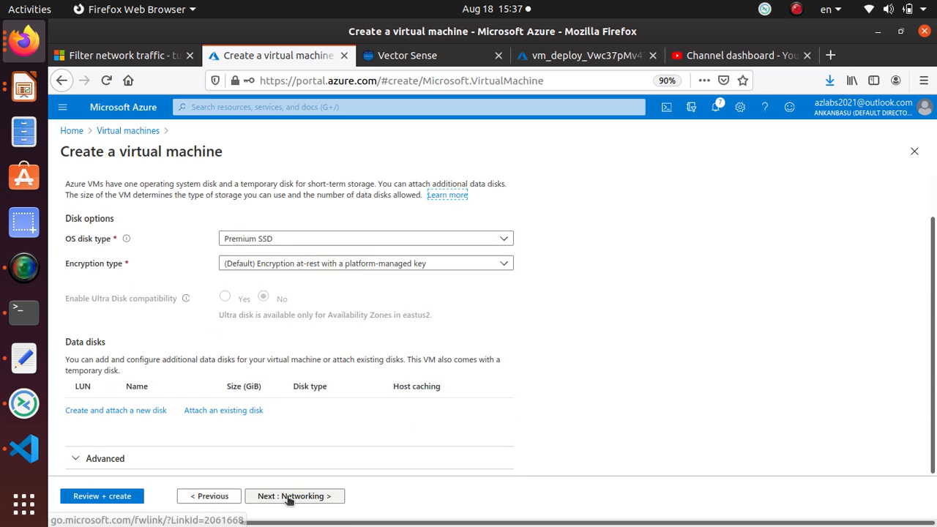
left_click(319, 500)
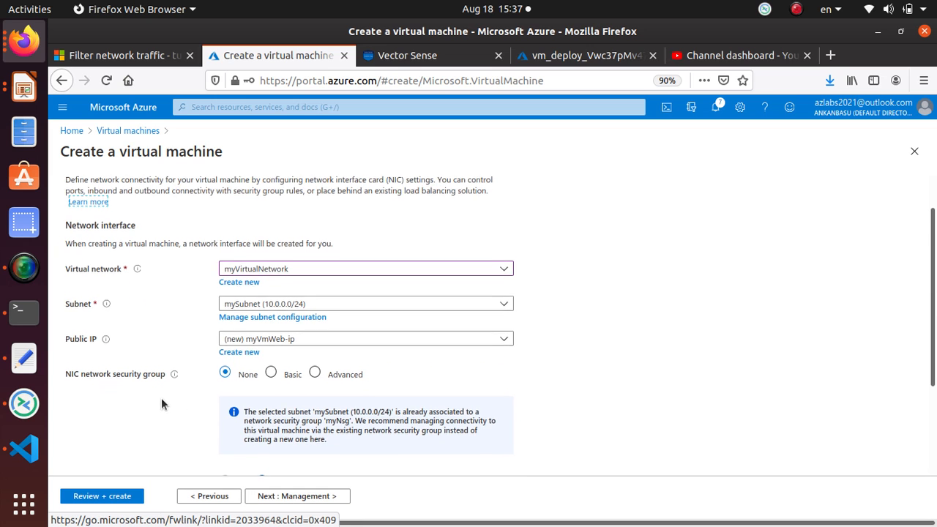
Select myVirtualNetwork as the virtual network and mySubnet (10.0.0.0/24) as the subnet for the new VM.
scroll(182, 439, "down", 4)
left_click_drag(170, 318, 118, 313)
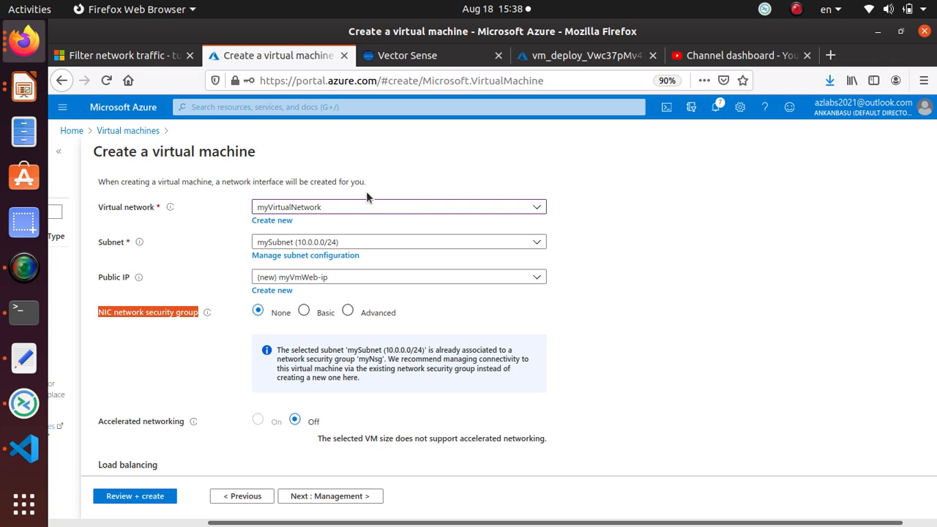
left_click(372, 245)
left_click(372, 245)
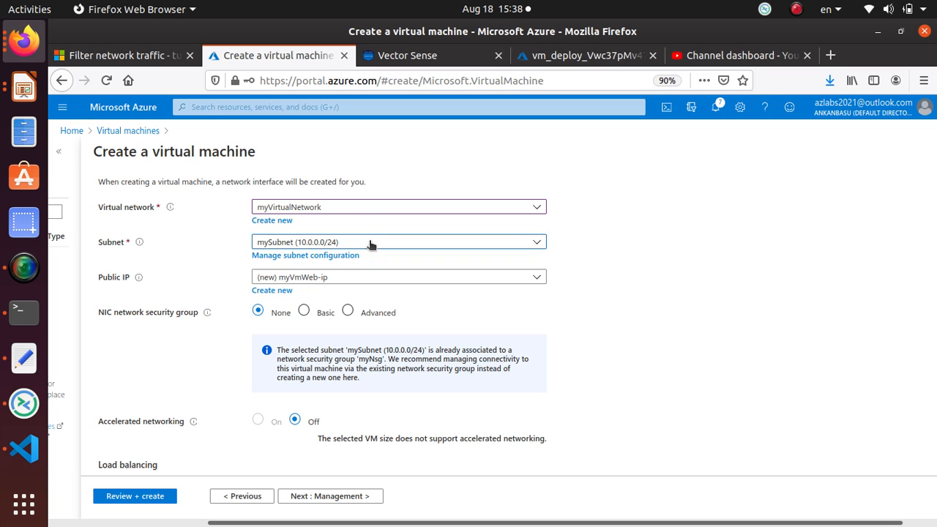
left_click(347, 208)
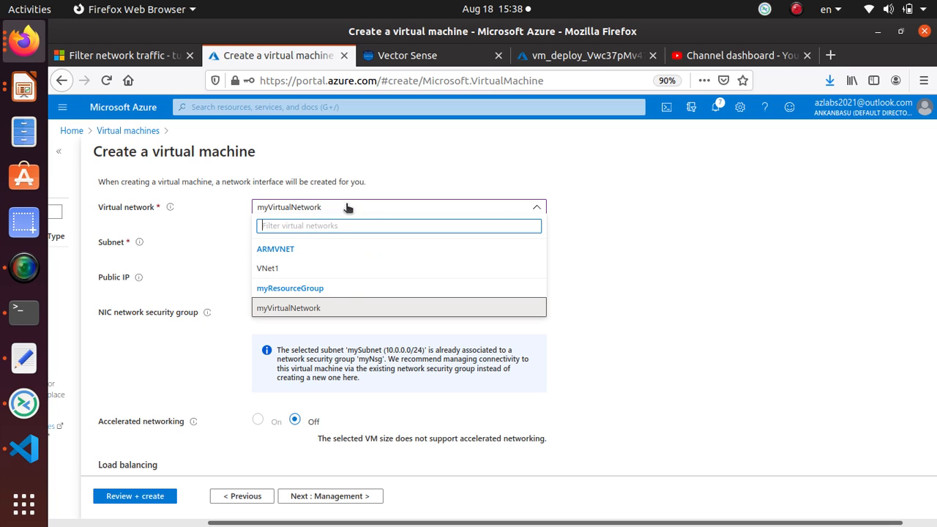
left_click(337, 311)
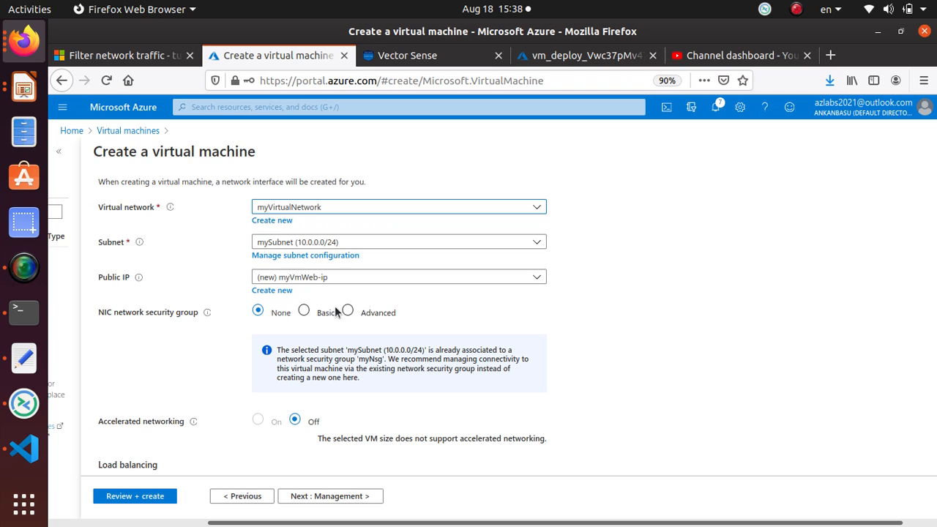
left_click(318, 243)
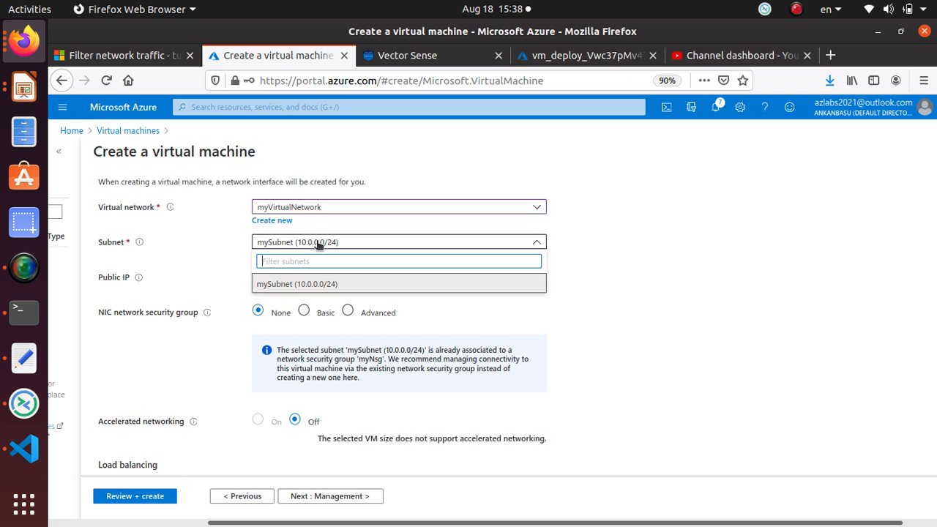
left_click(351, 283)
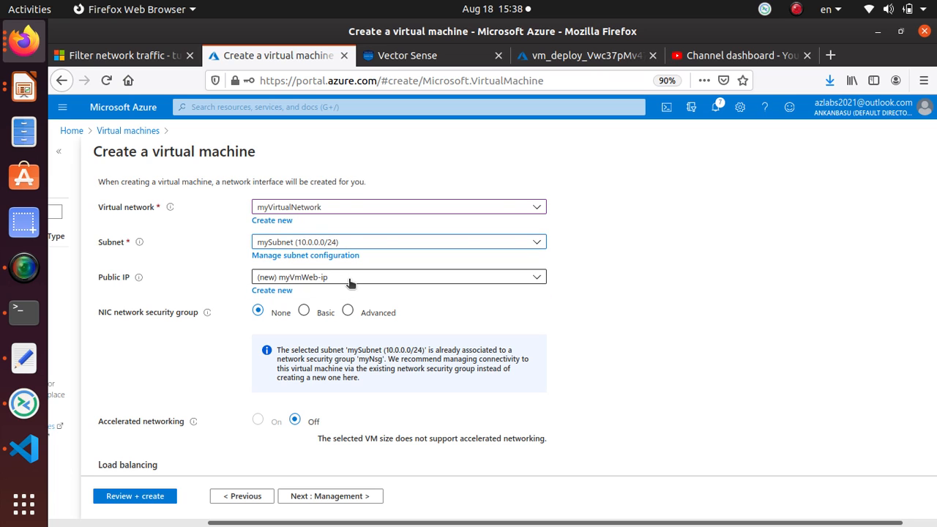
Switch to the Filter network traffic tutorial and check the virtual network and subnet names in its virtual network section.
left_click(92, 56)
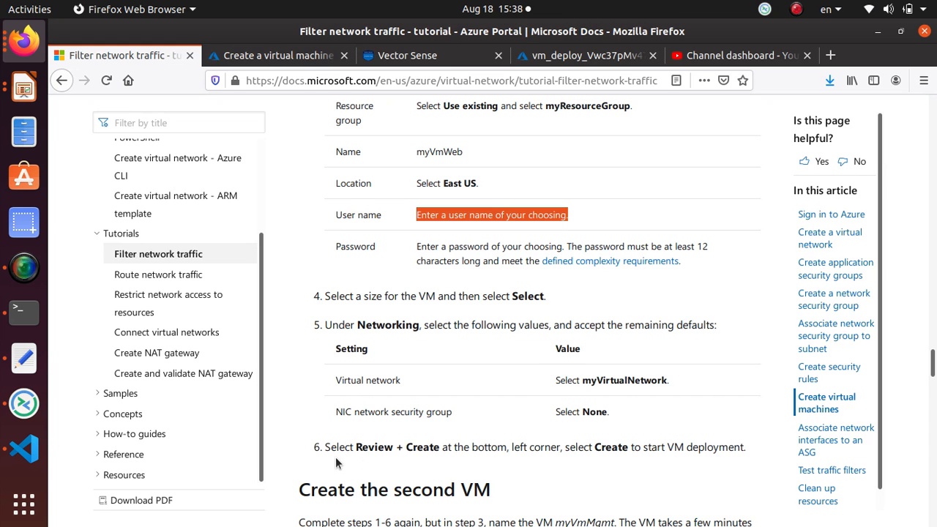
scroll(435, 375, "up", 8)
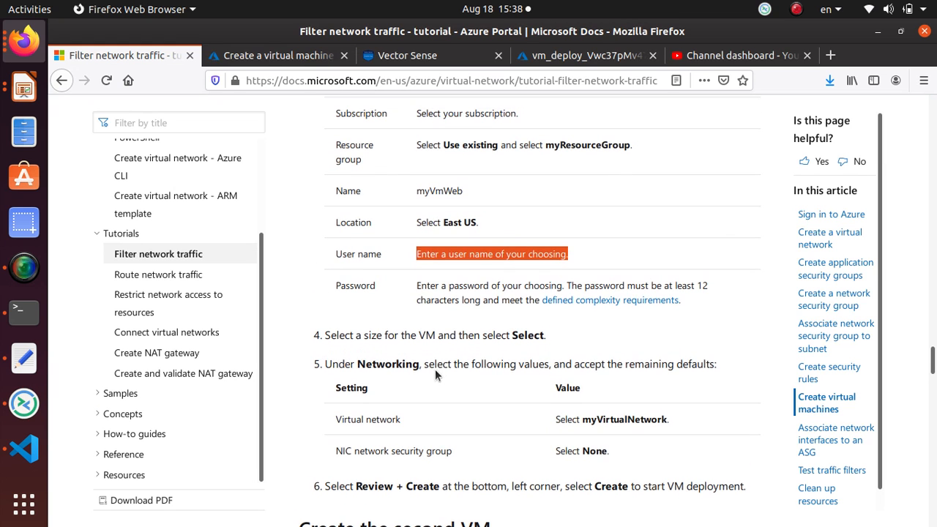
scroll(429, 388, "up", 10)
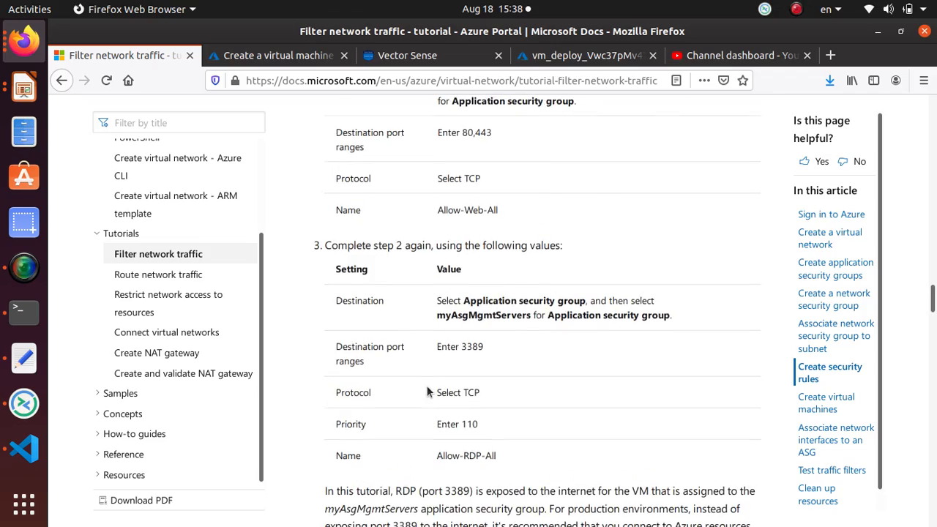
scroll(424, 401, "up", 10)
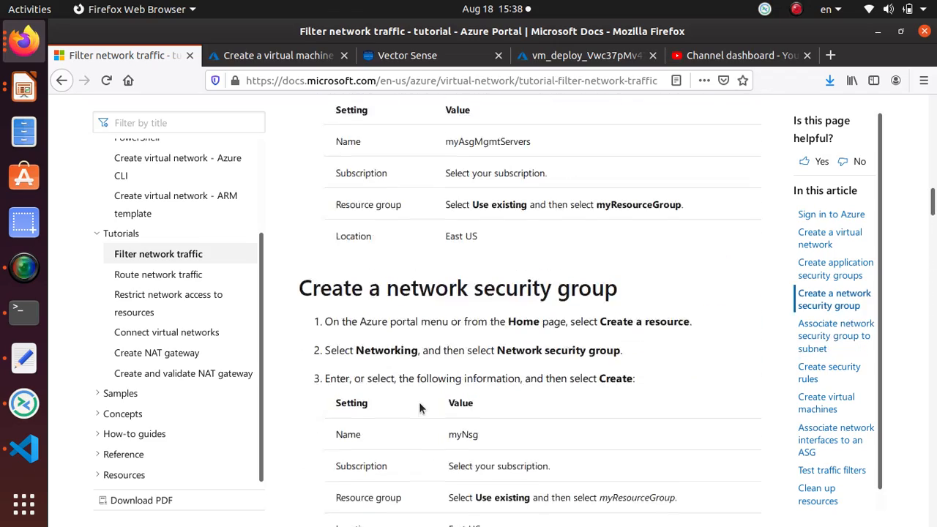
scroll(417, 408, "up", 9)
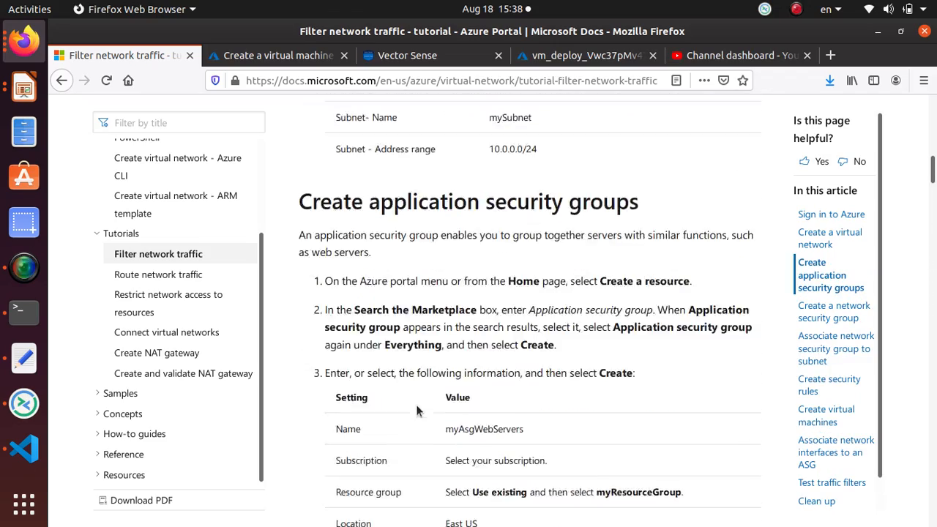
scroll(413, 408, "up", 1)
scroll(412, 406, "down", 5)
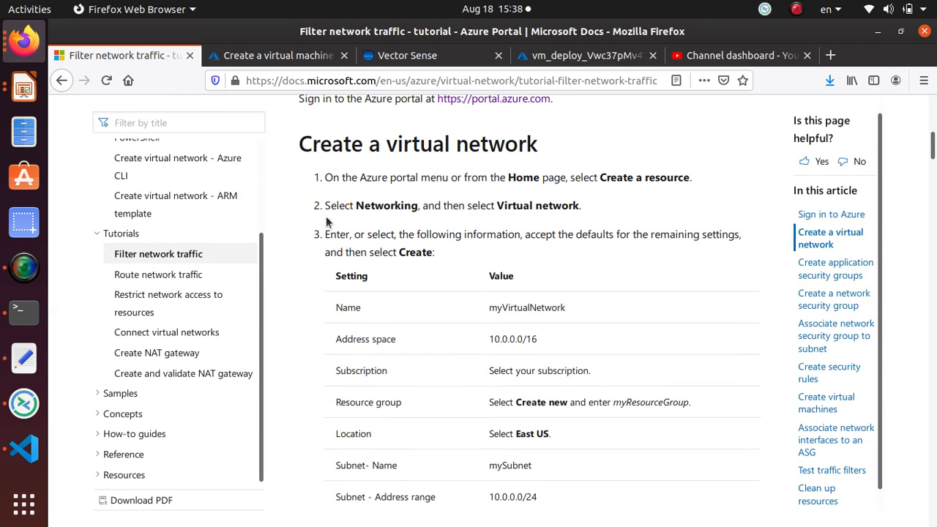
scroll(561, 394, "down", 1)
scroll(562, 394, "down", 1)
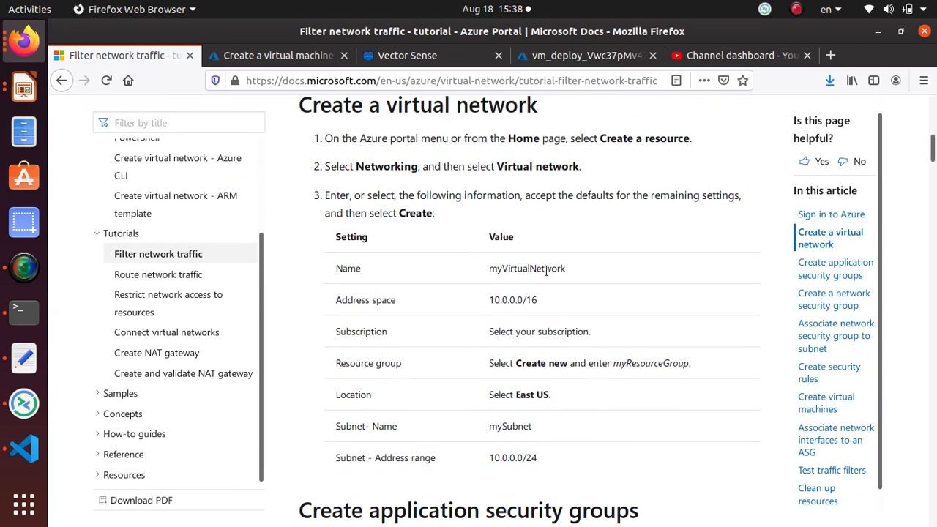
left_click_drag(567, 268, 480, 271)
scroll(384, 439, "down", 3)
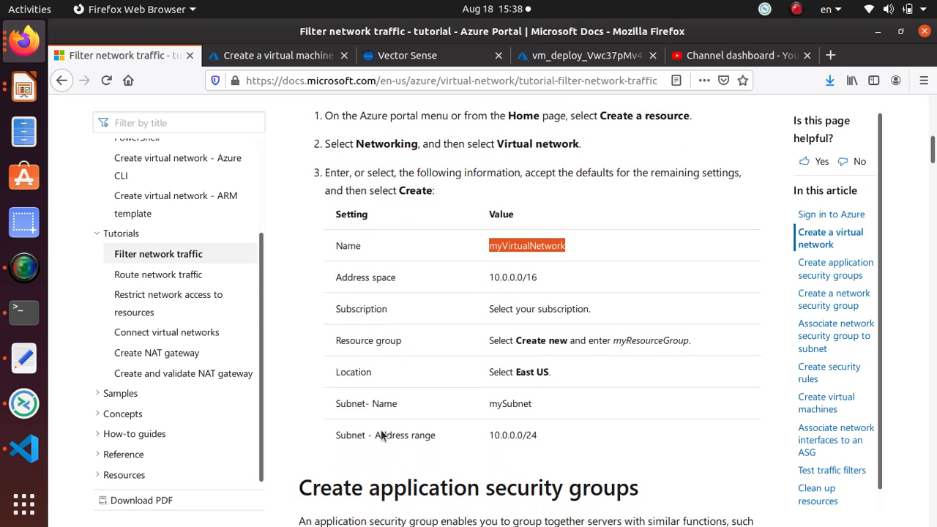
left_click_drag(532, 348, 491, 344)
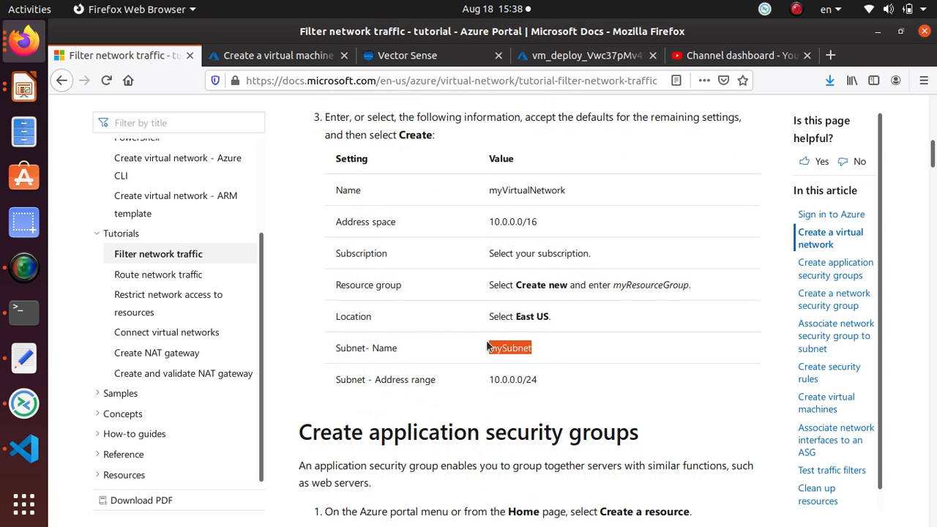
scroll(469, 385, "down", 3)
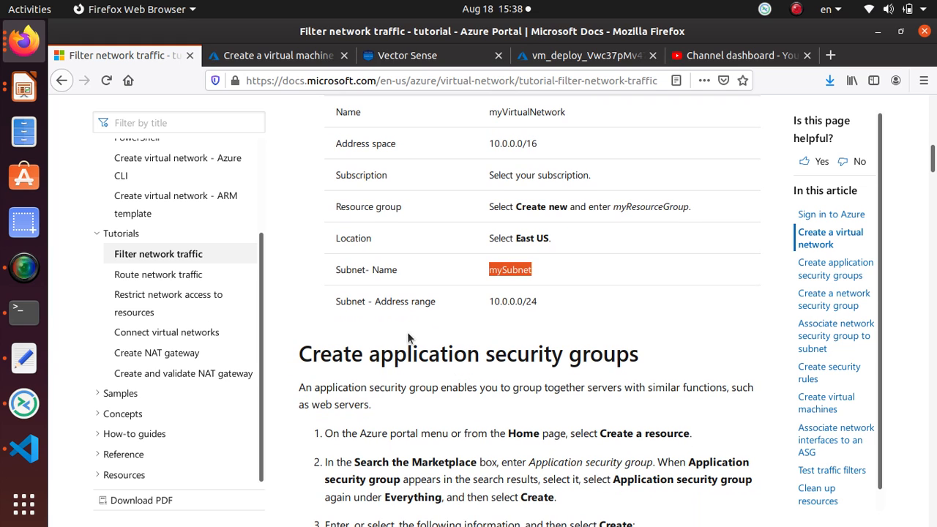
scroll(455, 322, "up", 4)
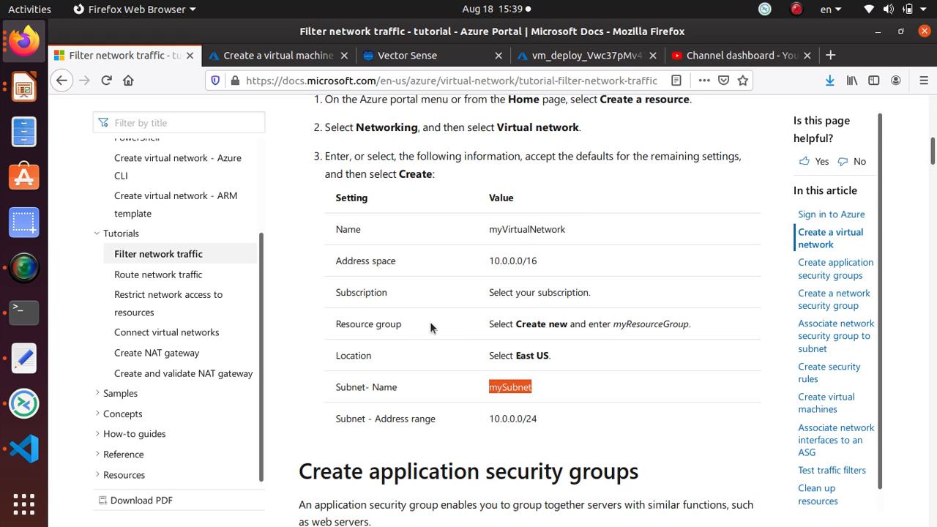
Review the tutorial's sections from application security groups through security rules to creating the first VM.
scroll(429, 331, "down", 5)
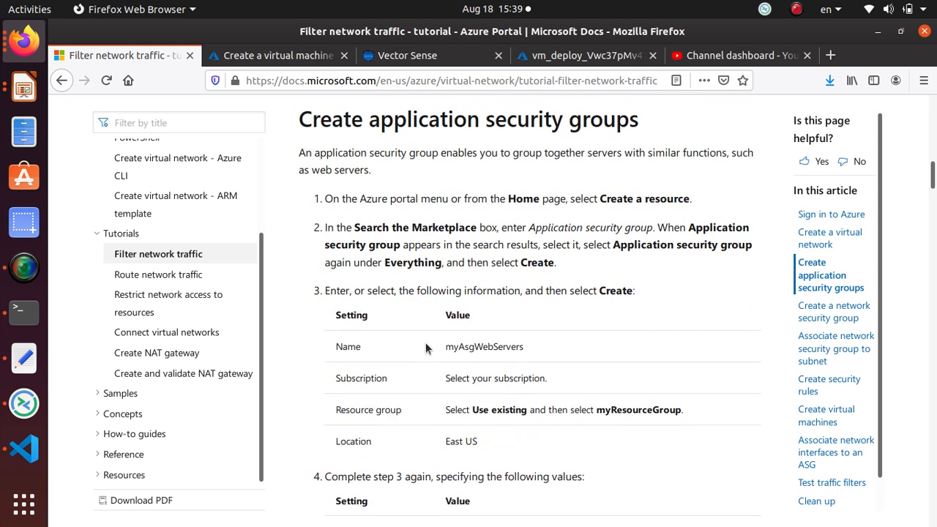
scroll(425, 342, "down", 3)
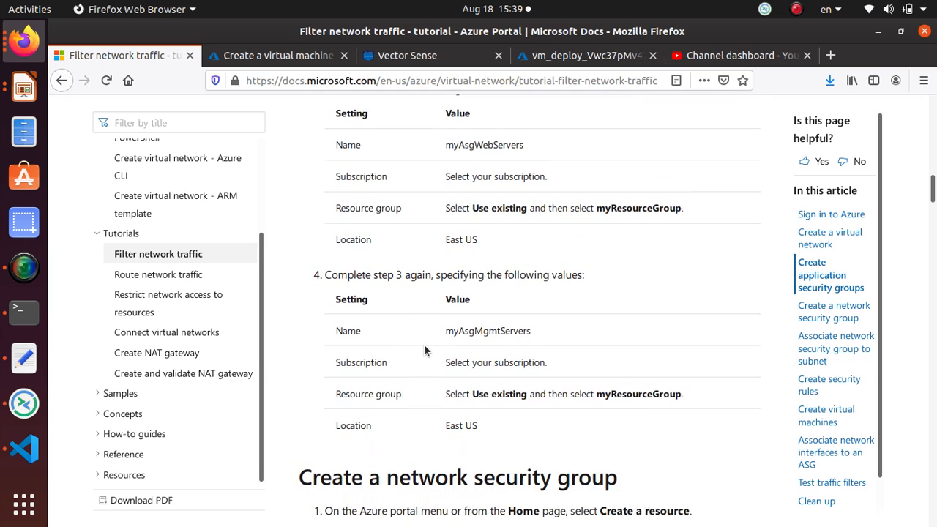
scroll(424, 344, "down", 3)
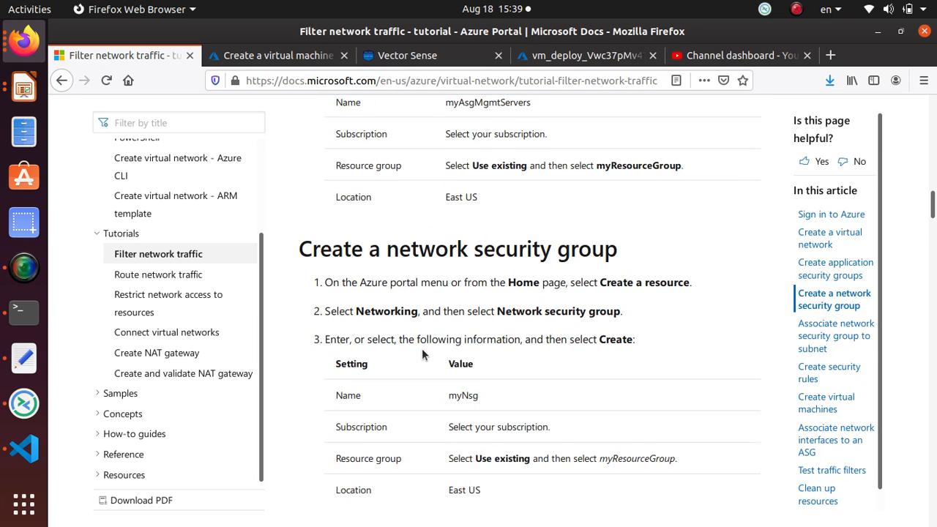
scroll(421, 349, "down", 14)
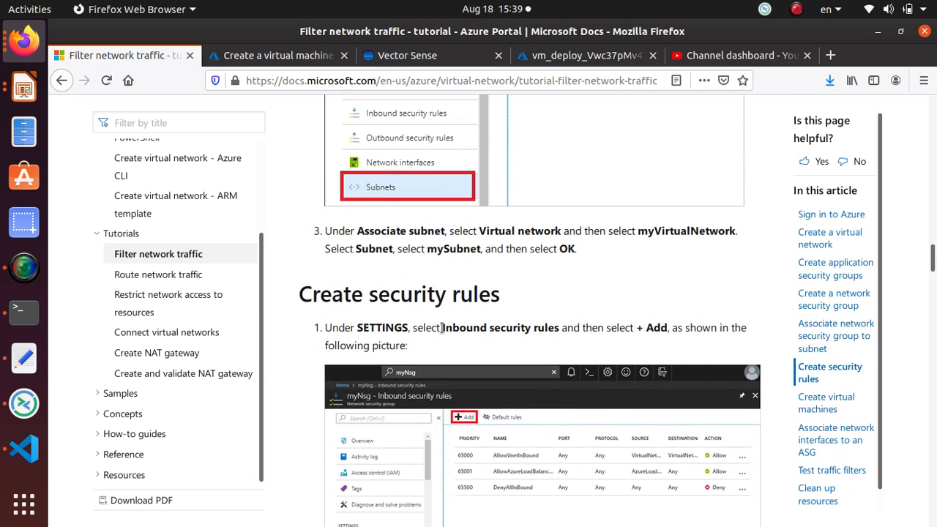
scroll(442, 327, "down", 3)
scroll(406, 270, "up", 4)
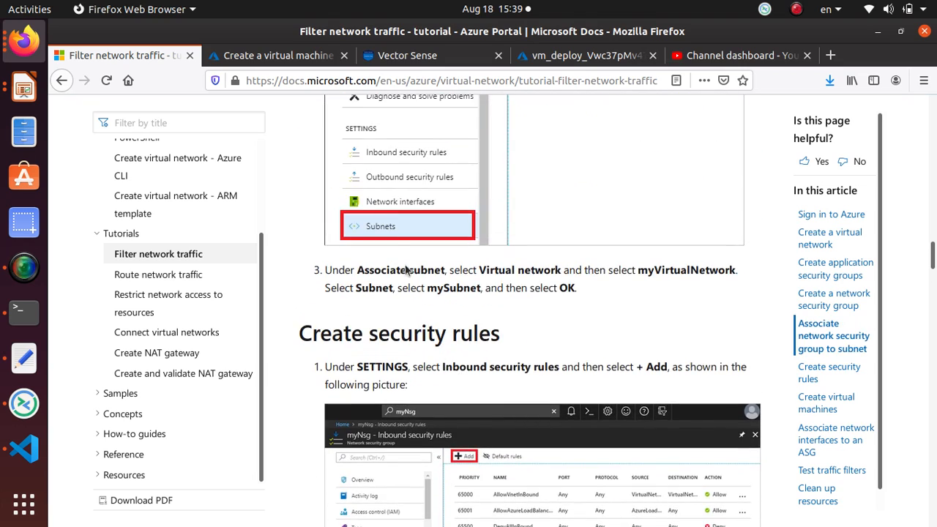
scroll(379, 280, "down", 5)
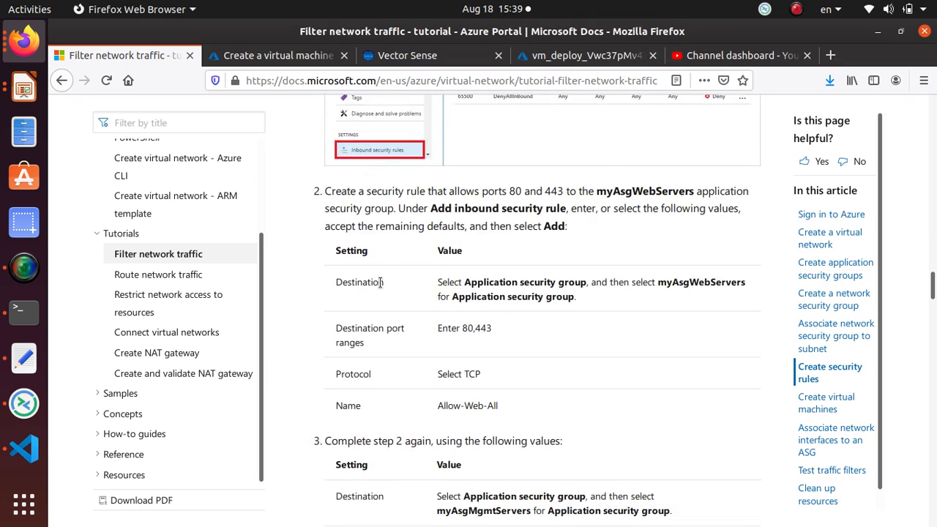
scroll(380, 281, "down", 12)
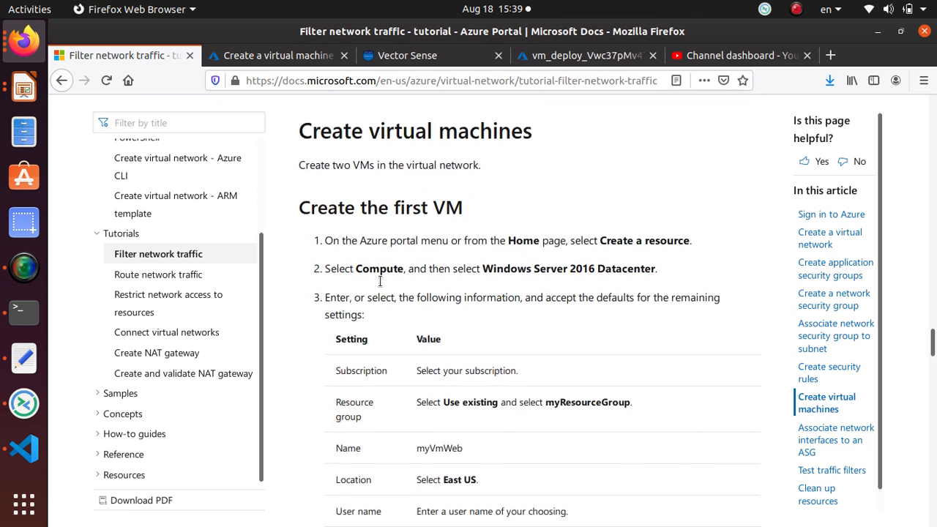
scroll(380, 280, "down", 2)
Return to the Azure virtual machine form, advance to the management settings and turn boot diagnostics off.
left_click(278, 55)
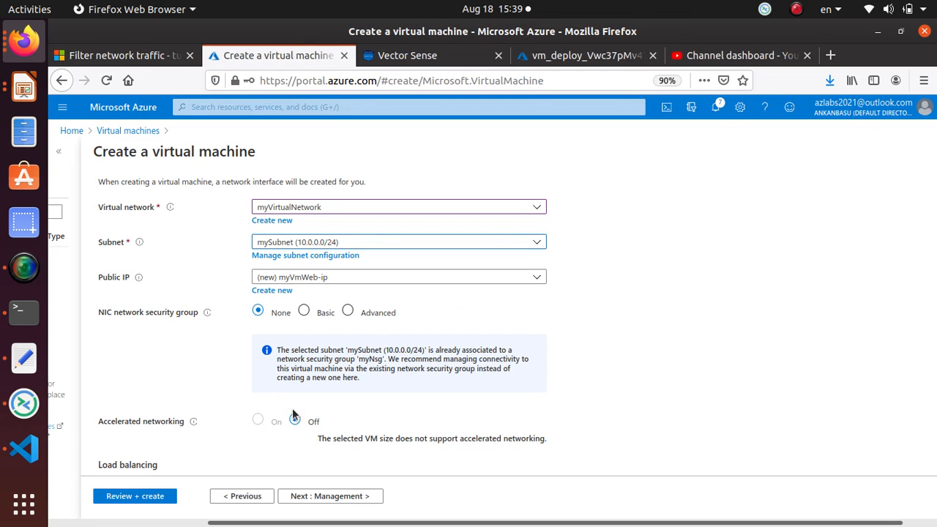
scroll(292, 414, "down", 2)
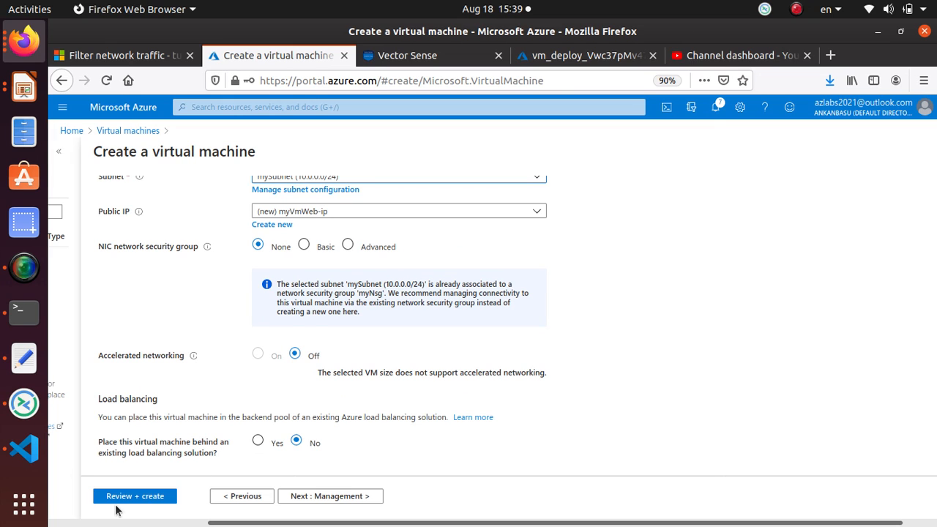
left_click(349, 500)
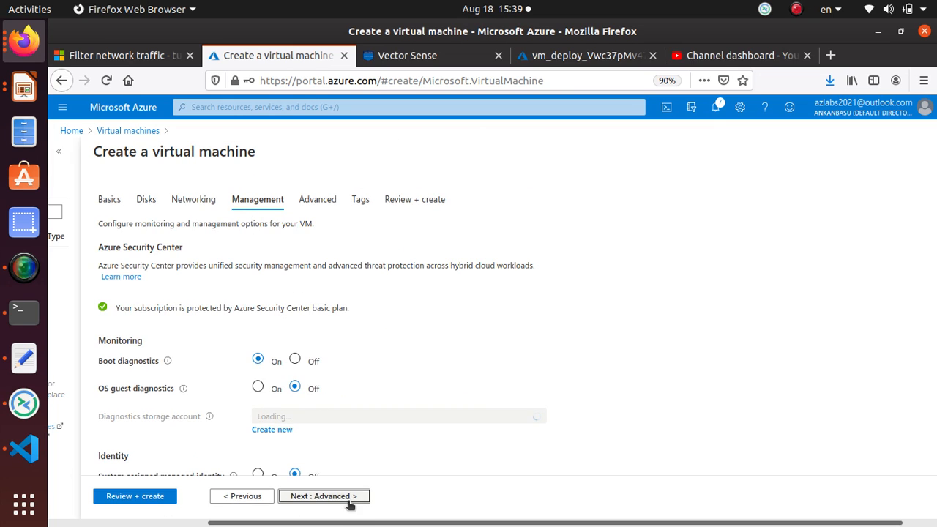
scroll(348, 334, "down", 3)
scroll(341, 442, "up", 1)
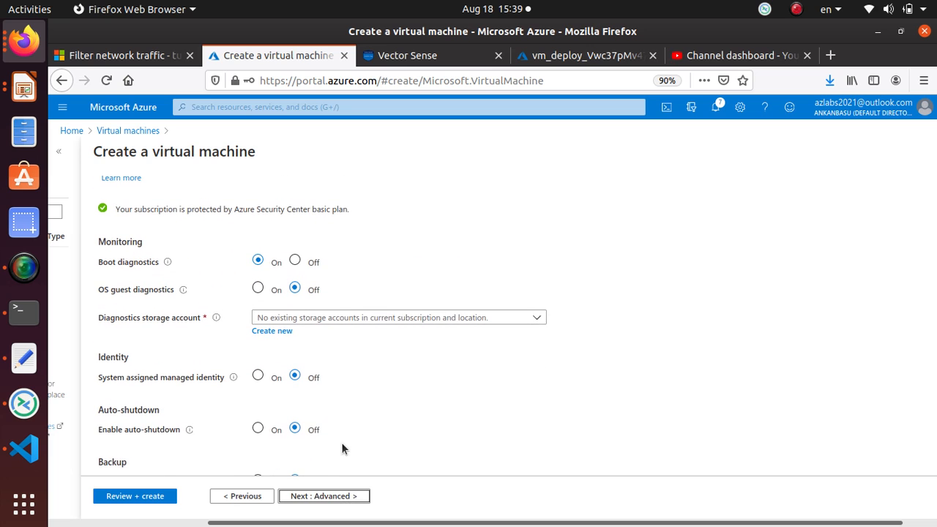
left_click(322, 317)
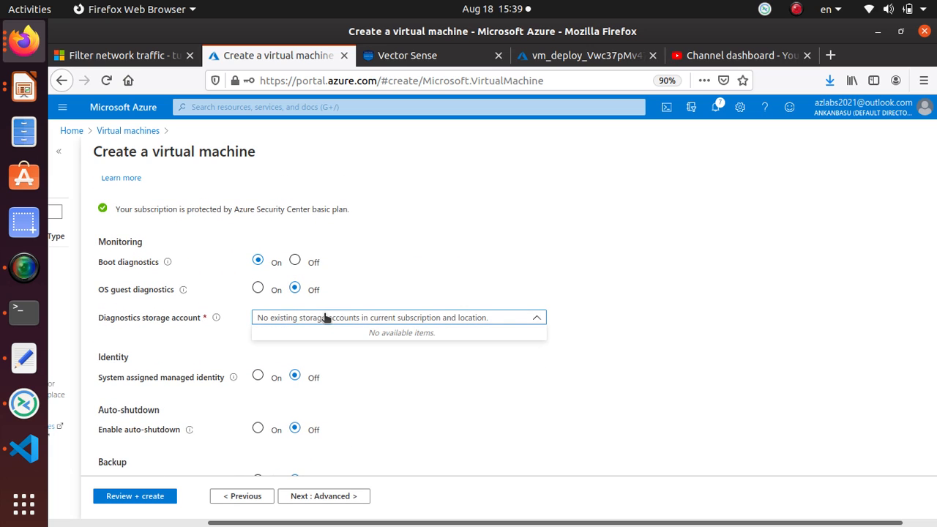
left_click(326, 317)
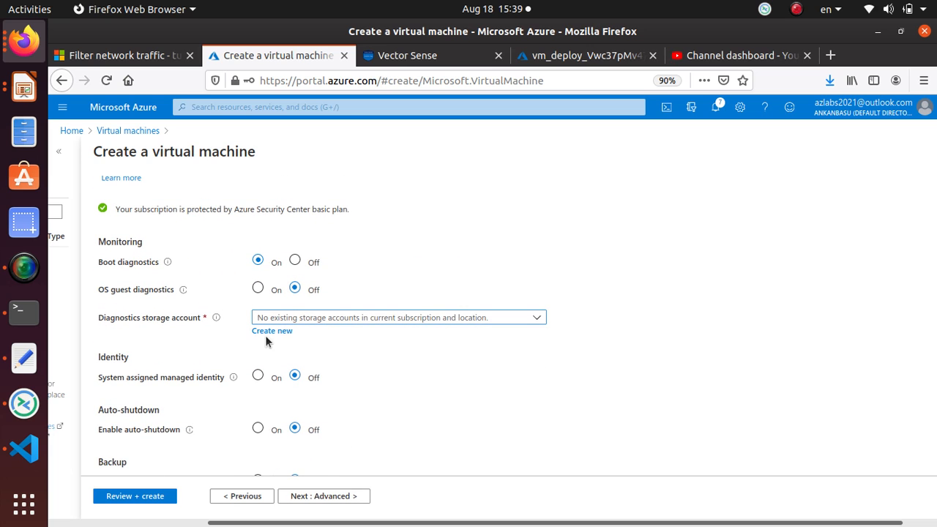
left_click(294, 260)
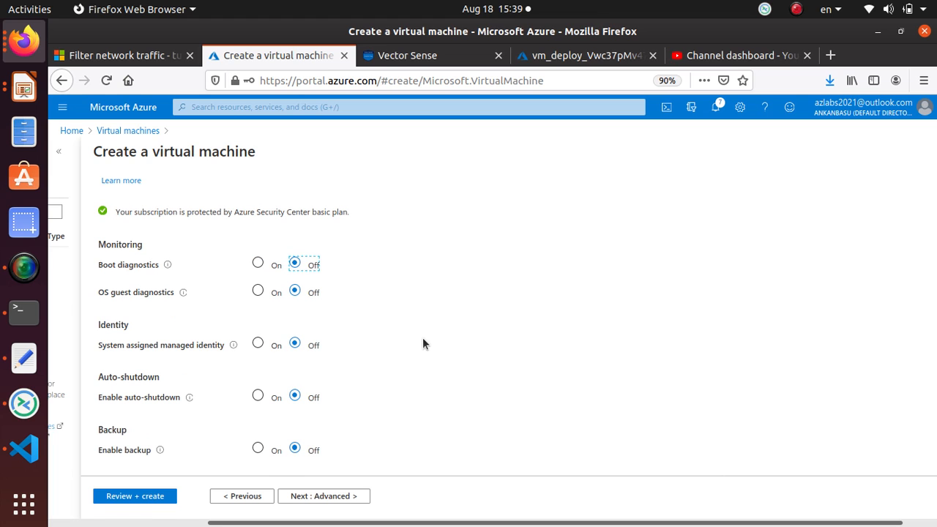
Leave the advanced settings and tags at their defaults, validate the configuration and create the virtual machine.
left_click(334, 498)
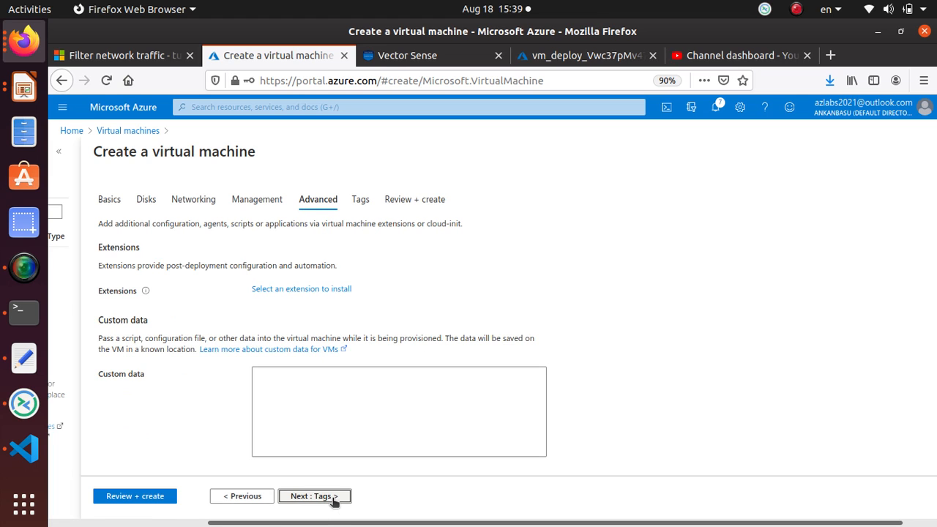
left_click(334, 497)
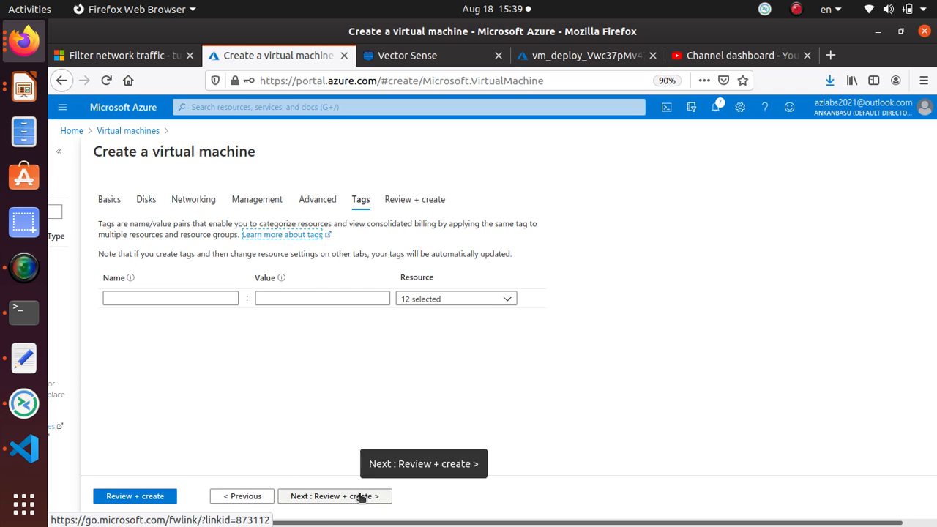
left_click(361, 497)
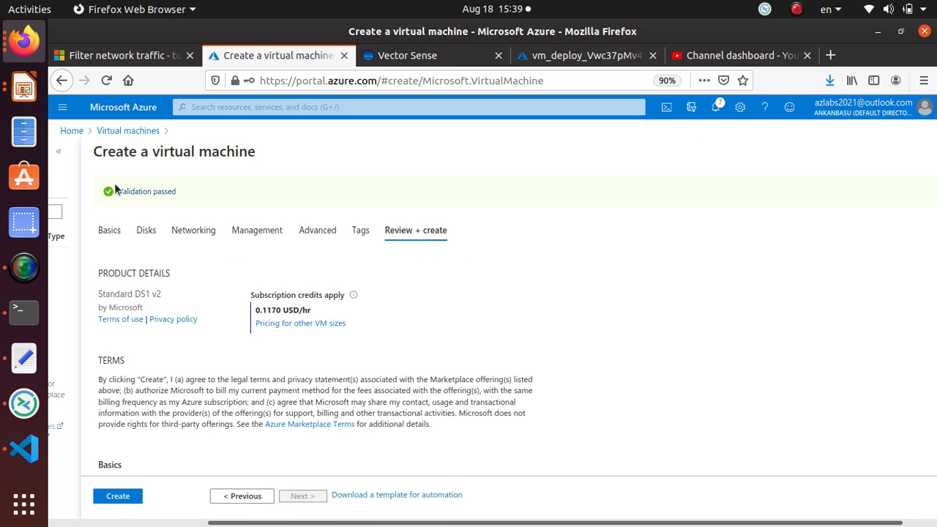
left_click(128, 496)
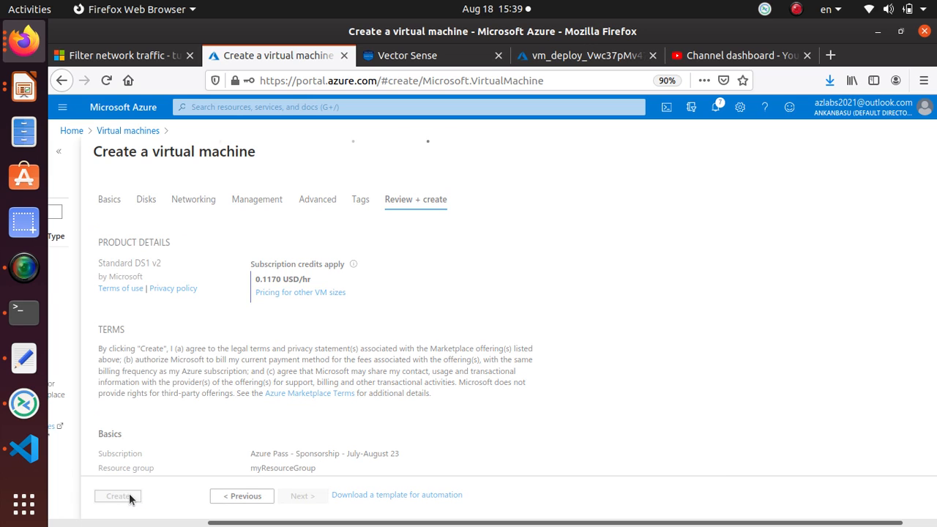
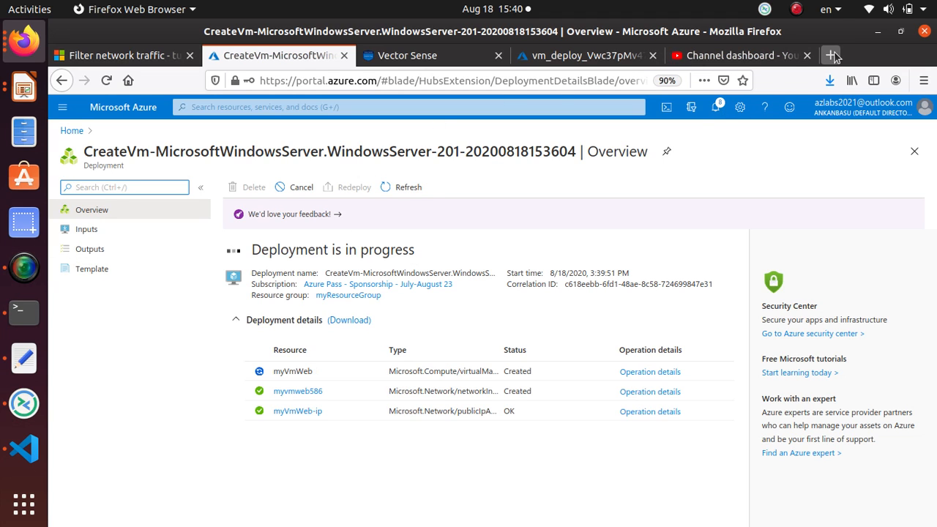
Switch to the MyPaint drawing application and ignore the offered recovery of the interrupted work.
left_click(24, 503)
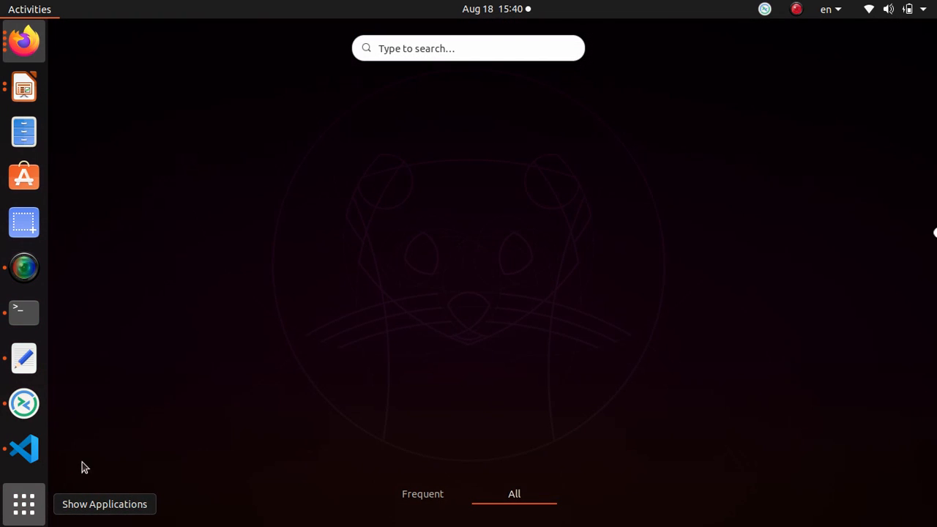
type("i")
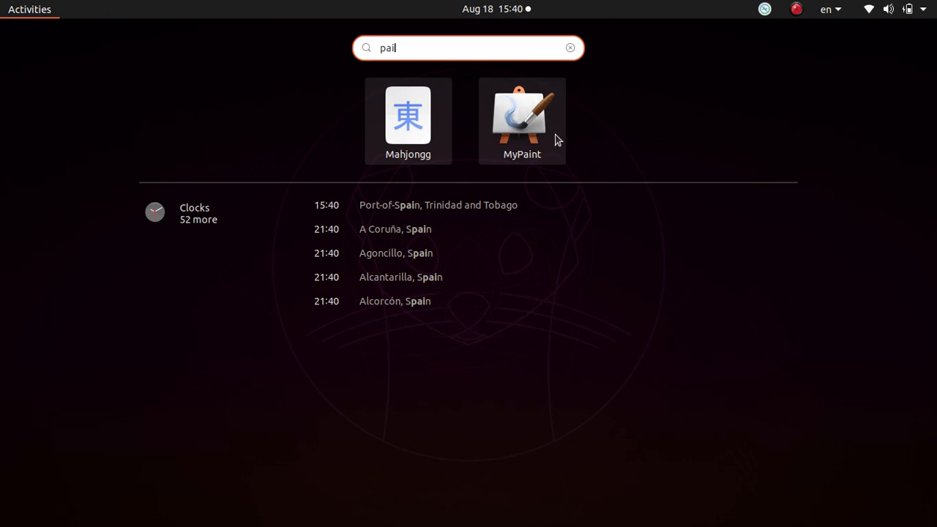
left_click(521, 117)
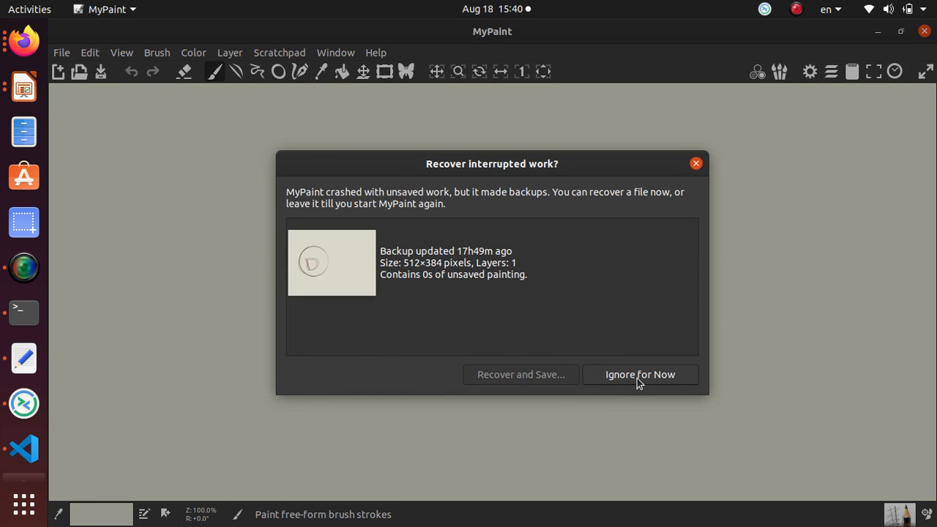
left_click(638, 376)
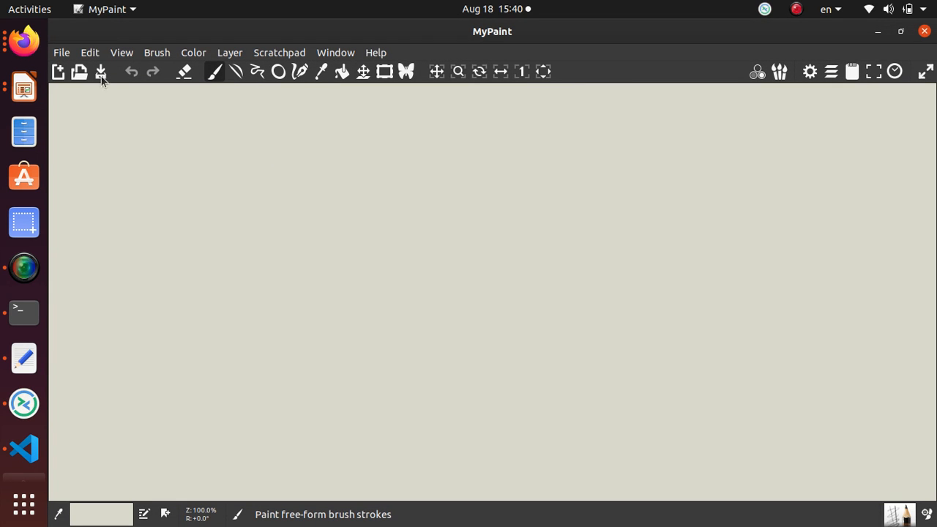
Try to draw a vertical line with the Inking tool, and return to freehand brush painting.
left_click(297, 73)
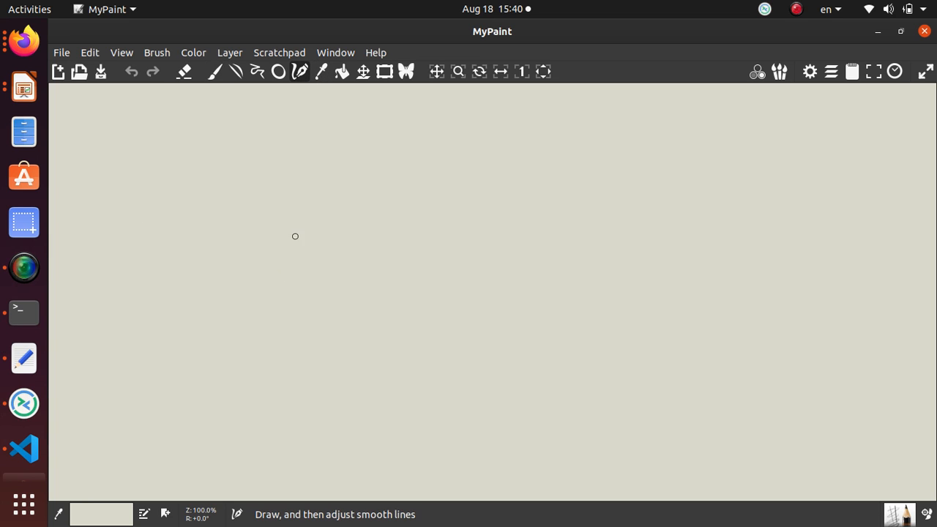
left_click_drag(280, 195, 293, 384)
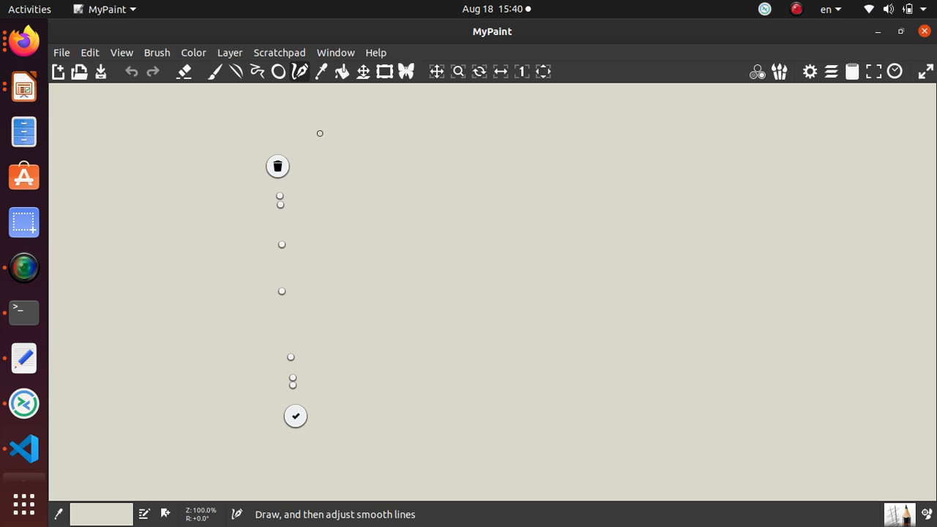
left_click(214, 72)
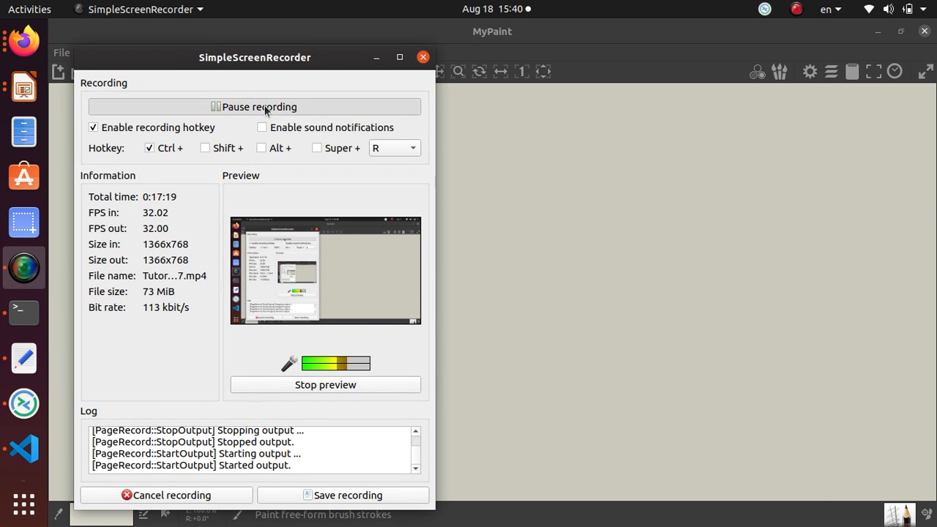
left_click(376, 57)
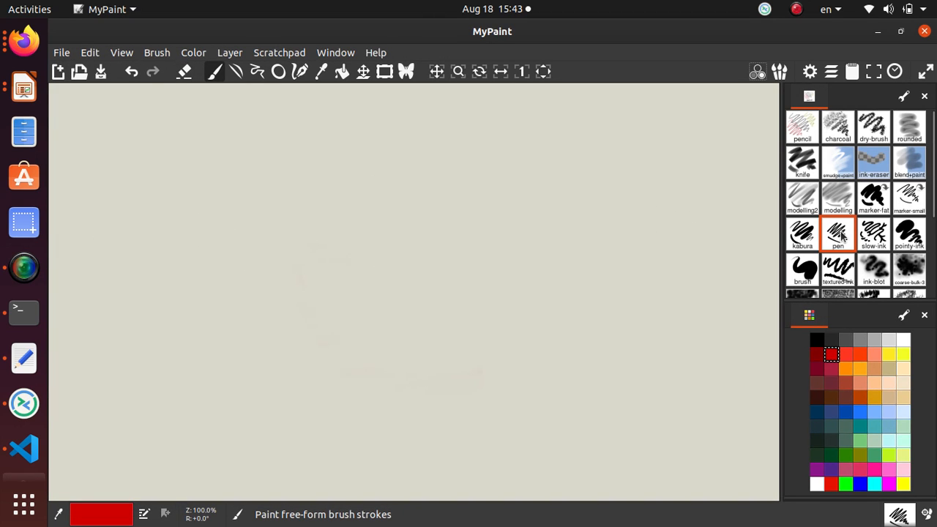
Paint a large red rectangle labelled "vnet" and divide it into three bands with two horizontal lines.
mouse_move(183, 194)
left_mouse_down()
mouse_move(201, 342)
mouse_move(221, 406)
mouse_move(625, 410)
mouse_move(636, 182)
mouse_move(420, 154)
mouse_move(239, 154)
left_mouse_up()
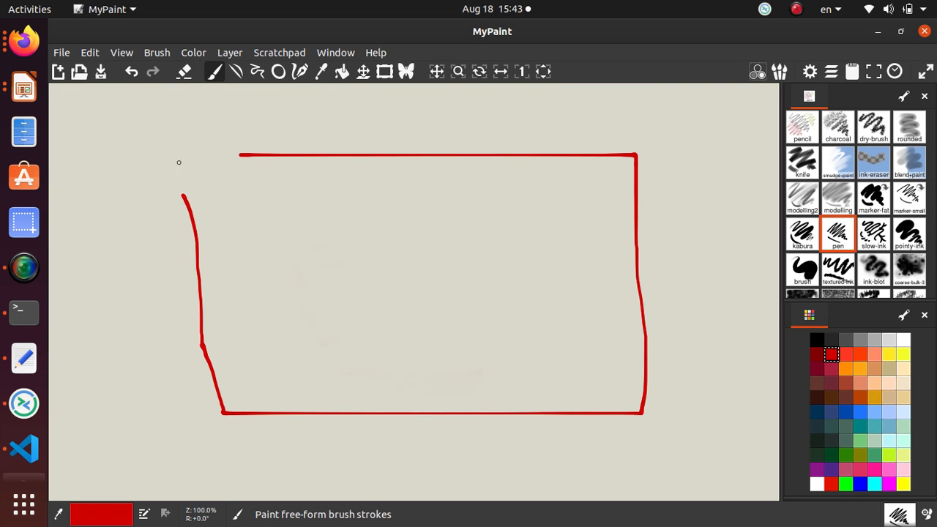
mouse_move(179, 151)
left_mouse_down()
mouse_move(210, 143)
mouse_move(243, 162)
mouse_move(247, 125)
mouse_move(265, 94)
mouse_move(296, 155)
left_mouse_up()
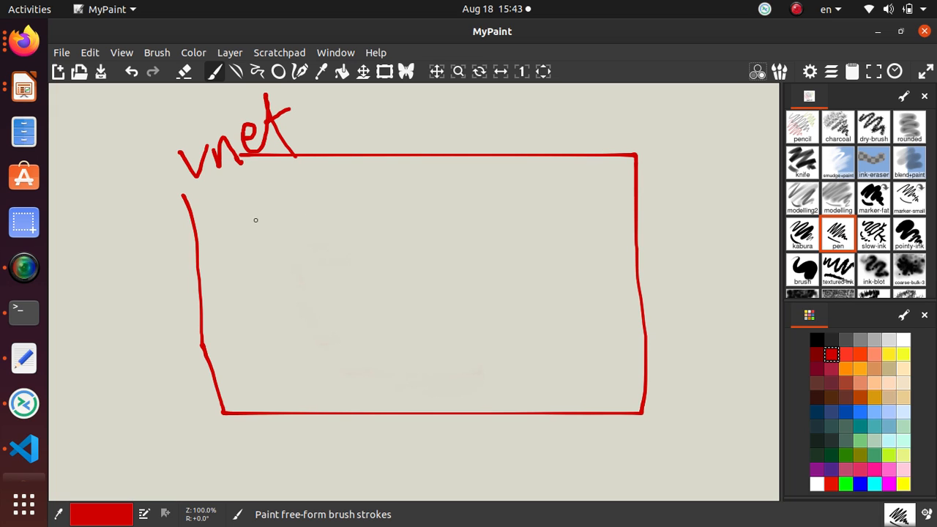
left_click_drag(198, 246, 634, 235)
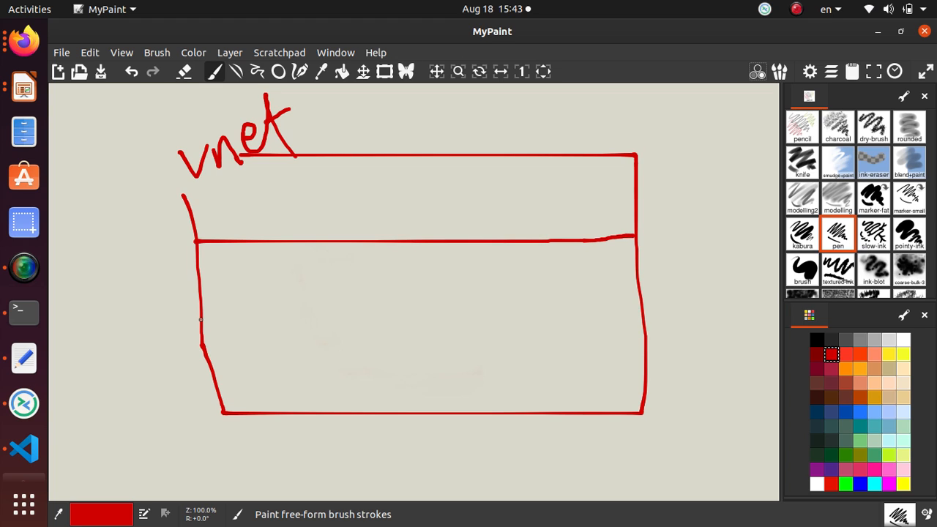
left_click_drag(200, 319, 641, 312)
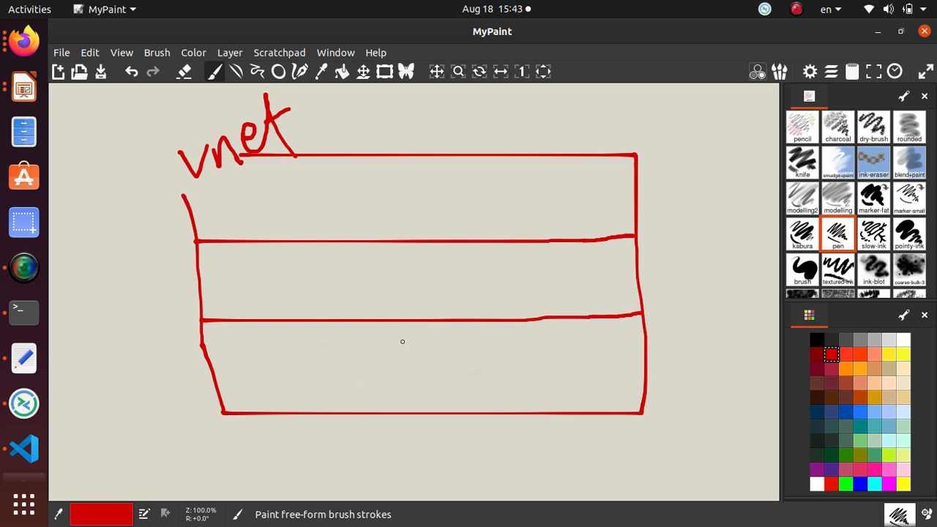
Write "subnet" in the middle band and paint a small filled-in box for the first machine below the label.
mouse_move(212, 257)
left_mouse_down()
mouse_move(212, 281)
mouse_move(237, 275)
mouse_move(240, 263)
left_mouse_up()
mouse_move(246, 251)
left_mouse_down()
mouse_move(248, 275)
mouse_move(260, 267)
mouse_move(292, 275)
mouse_move(307, 235)
mouse_move(330, 271)
mouse_move(329, 240)
left_mouse_up()
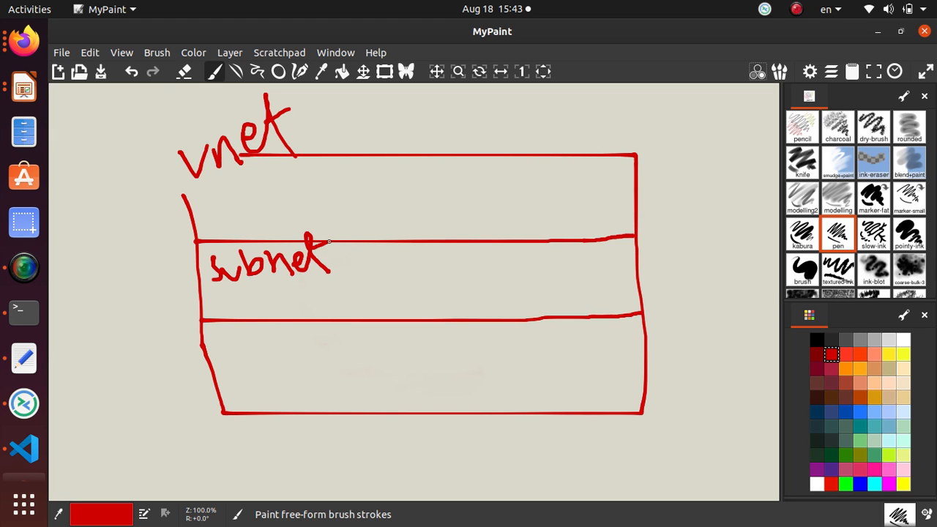
left_click_drag(262, 287, 261, 322)
mouse_move(254, 287)
left_mouse_down()
mouse_move(324, 287)
mouse_move(249, 323)
left_mouse_up()
mouse_move(268, 289)
left_mouse_down()
mouse_move(272, 304)
mouse_move(325, 315)
left_mouse_up()
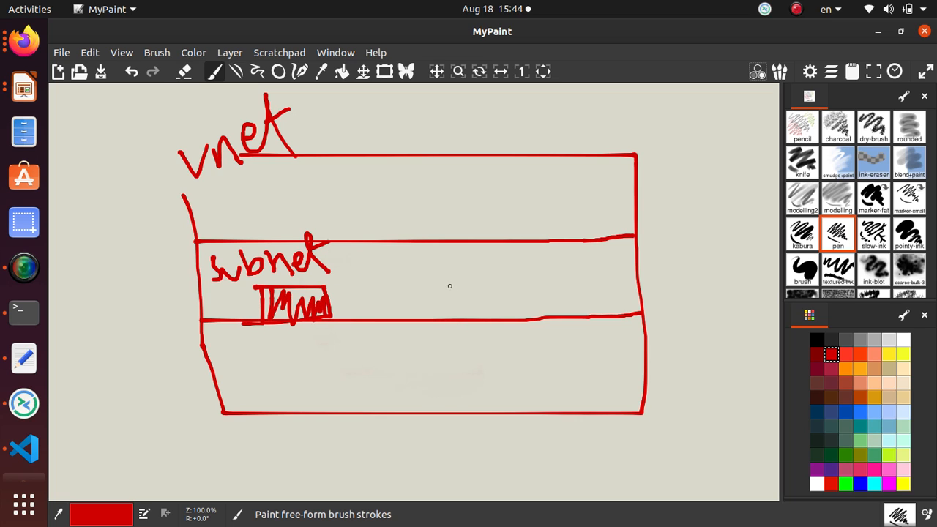
Paint a second machine box on the right of the subnet band and letter it "Mgt".
mouse_move(449, 282)
left_mouse_down()
mouse_move(462, 338)
mouse_move(523, 278)
mouse_move(536, 319)
mouse_move(454, 329)
left_mouse_up()
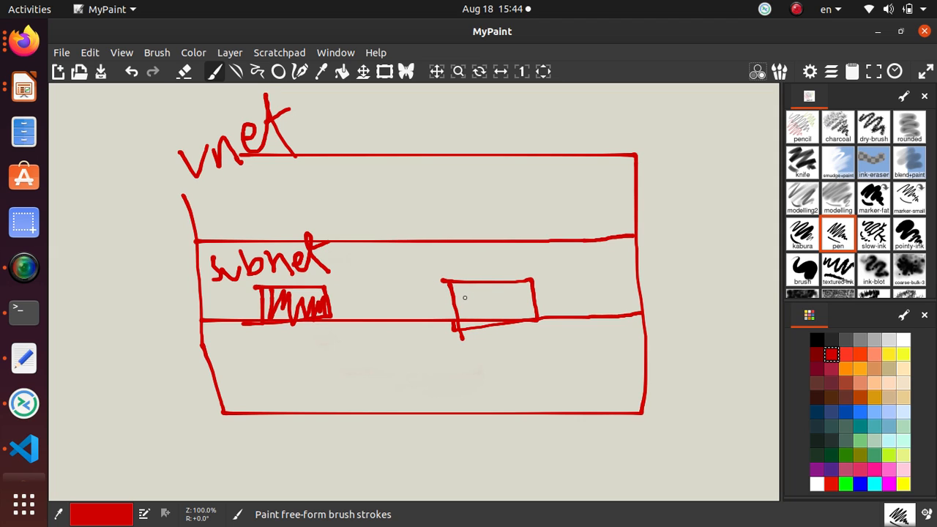
mouse_move(464, 297)
left_mouse_down()
mouse_move(470, 311)
mouse_move(491, 306)
mouse_move(507, 329)
left_mouse_up()
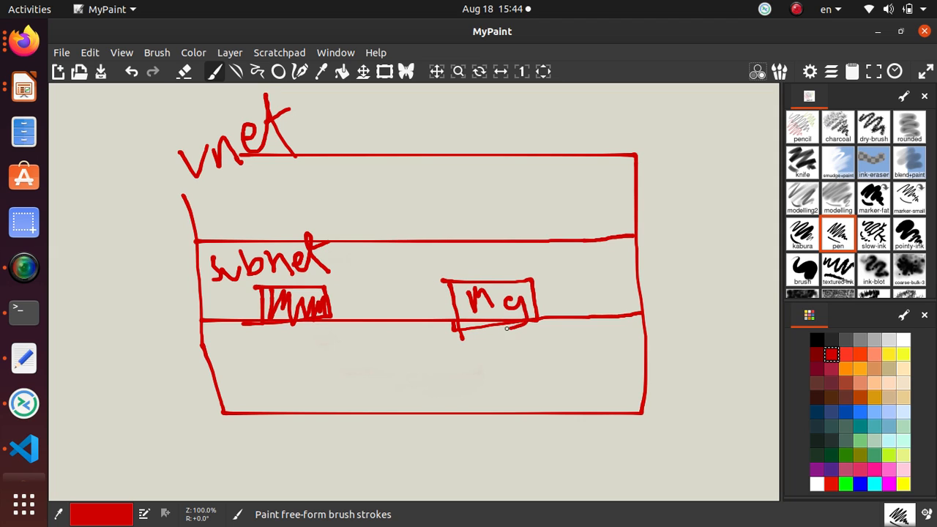
left_click_drag(546, 276, 534, 308)
Write "ASG" to the left of the subnet band, circle it and paint an arrow from it into the subnet.
mouse_move(79, 314)
left_mouse_down()
mouse_move(91, 356)
mouse_move(133, 348)
mouse_move(119, 331)
left_mouse_up()
left_click_drag(130, 279, 129, 329)
mouse_move(163, 269)
left_mouse_down()
mouse_move(166, 315)
mouse_move(183, 316)
left_mouse_up()
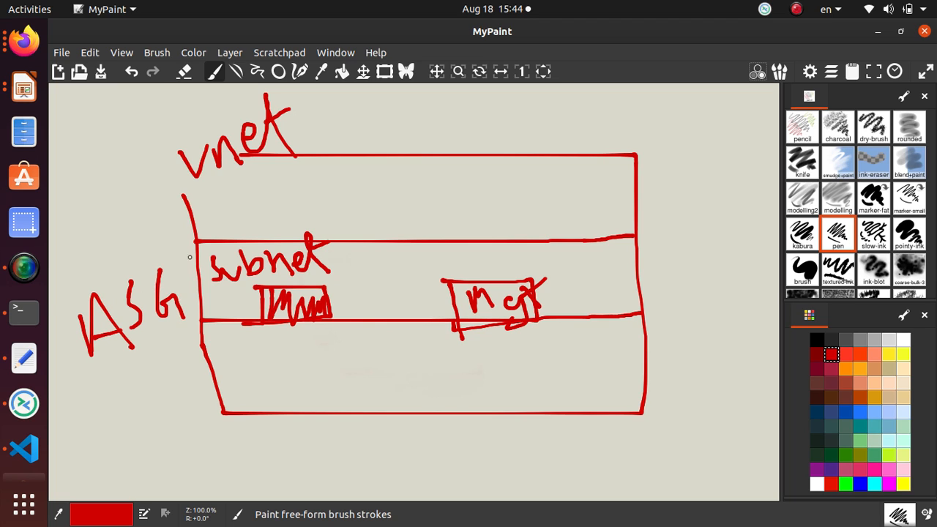
mouse_move(189, 257)
left_mouse_down()
mouse_move(60, 271)
mouse_move(174, 356)
mouse_move(180, 261)
left_mouse_up()
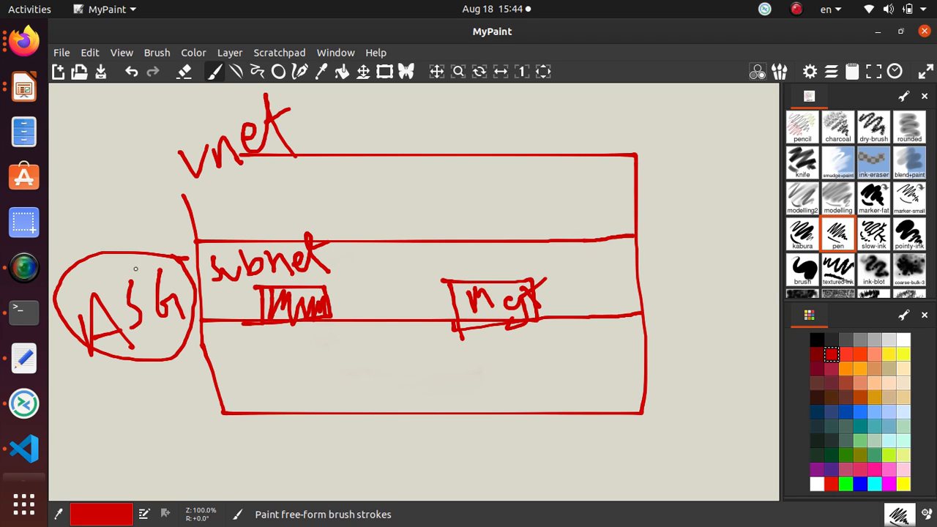
mouse_move(134, 252)
left_mouse_down()
mouse_move(252, 237)
mouse_move(263, 223)
left_mouse_up()
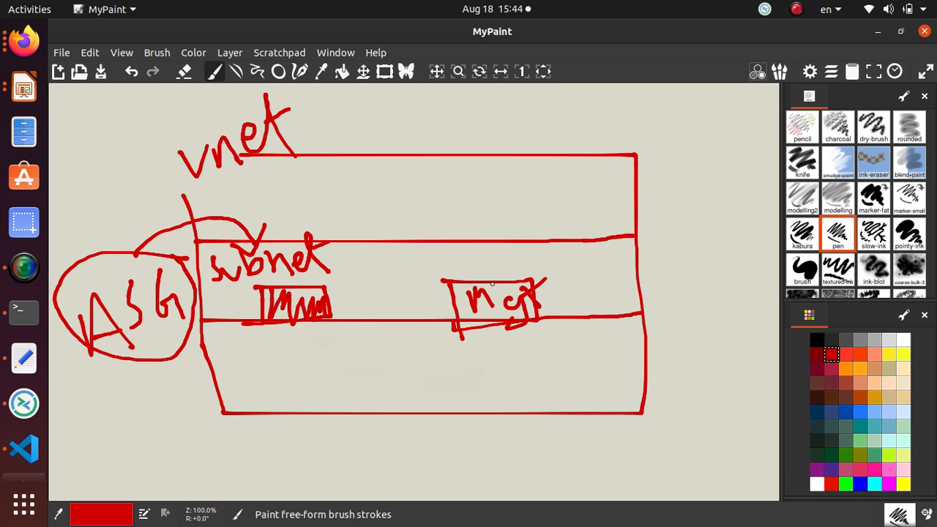
Paint an arrow from the Mgt box to the upper right and add a second circled "ASG" at its end.
mouse_move(491, 283)
left_mouse_down()
mouse_move(666, 182)
mouse_move(685, 199)
mouse_move(664, 229)
left_mouse_up()
mouse_move(691, 192)
left_mouse_down()
mouse_move(710, 154)
mouse_move(719, 174)
left_mouse_up()
left_click_drag(683, 171, 704, 155)
mouse_move(723, 122)
left_mouse_down()
mouse_move(719, 163)
mouse_move(744, 126)
mouse_move(757, 140)
left_mouse_up()
mouse_move(764, 92)
left_mouse_down()
mouse_move(688, 188)
mouse_move(763, 82)
left_mouse_up()
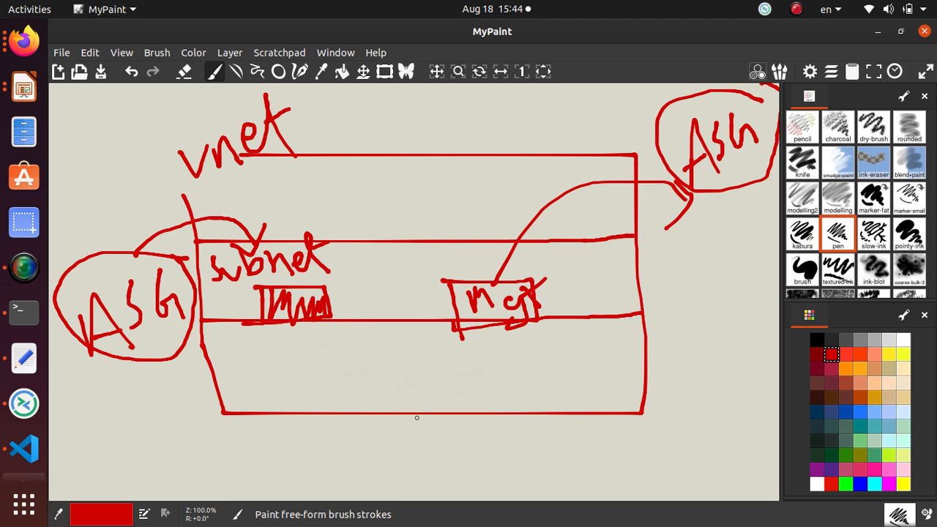
Paint a circled "NSG" below the diagram with an arrow to the subnet band, and outline that band again.
mouse_move(509, 452)
left_mouse_down()
mouse_move(570, 485)
mouse_move(577, 451)
left_mouse_up()
left_click_drag(598, 433, 610, 470)
left_click_drag(638, 430, 673, 464)
mouse_move(680, 411)
left_mouse_down()
mouse_move(449, 420)
mouse_move(707, 446)
mouse_move(667, 414)
mouse_move(719, 370)
mouse_move(669, 277)
mouse_move(658, 287)
mouse_move(669, 305)
left_mouse_up()
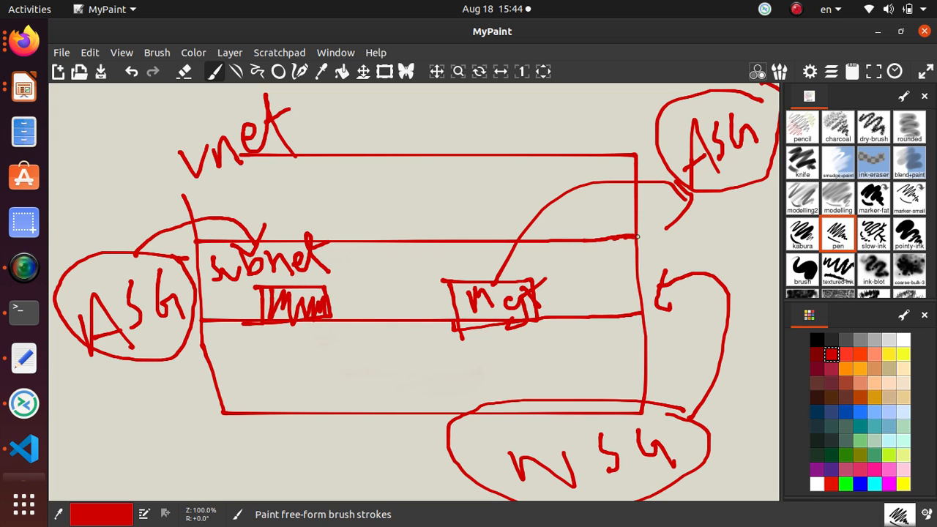
mouse_move(637, 236)
left_mouse_down()
mouse_move(643, 314)
mouse_move(215, 321)
mouse_move(197, 296)
mouse_move(246, 242)
mouse_move(628, 234)
mouse_move(639, 314)
left_mouse_up()
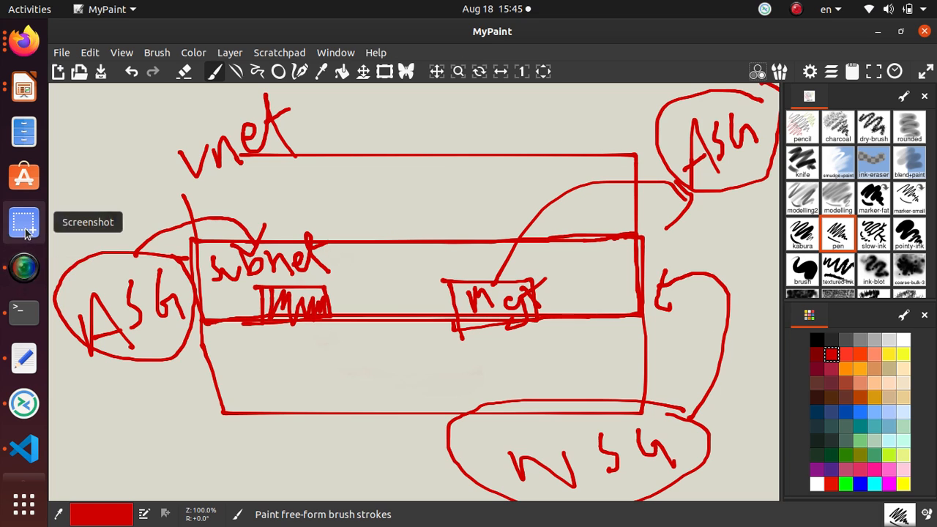
Switch back to the Azure portal in Firefox, start creating another virtual machine and assign it to myResourceGroup.
left_click(27, 270)
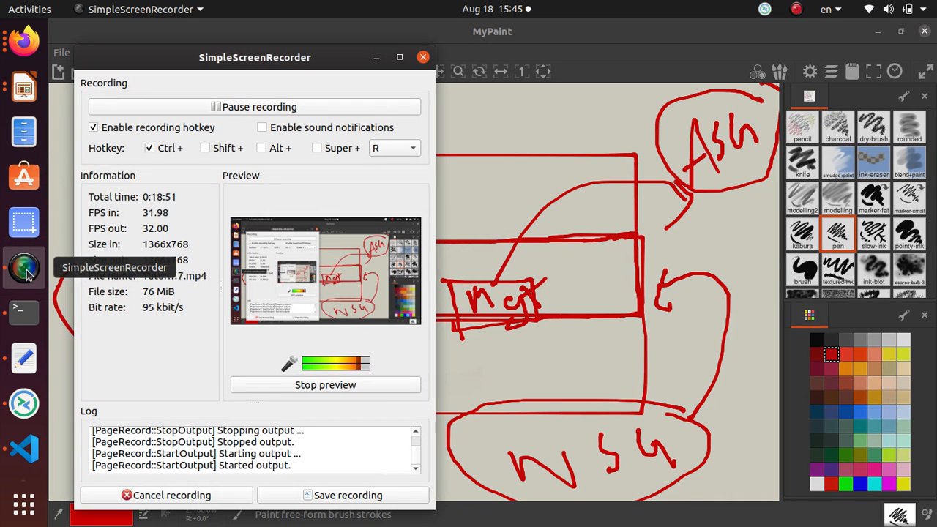
left_click(375, 56)
left_click(23, 41)
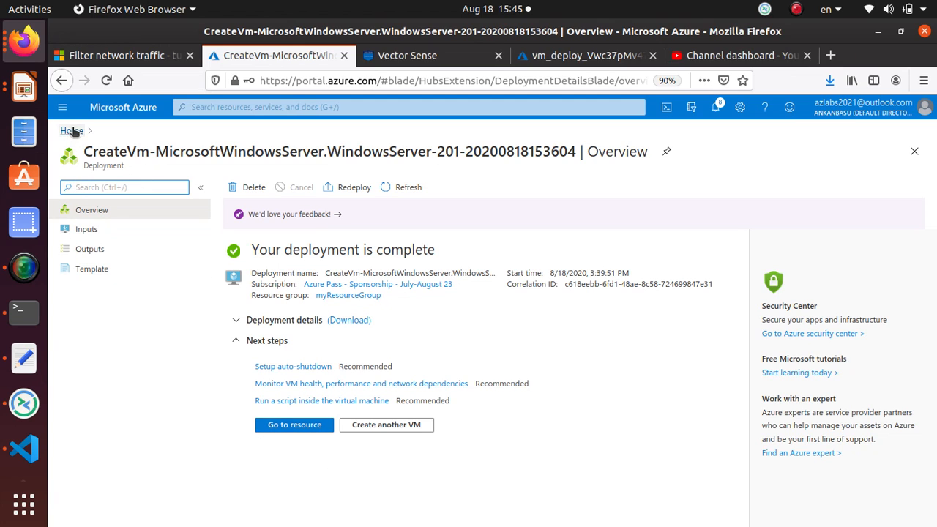
left_click(388, 428)
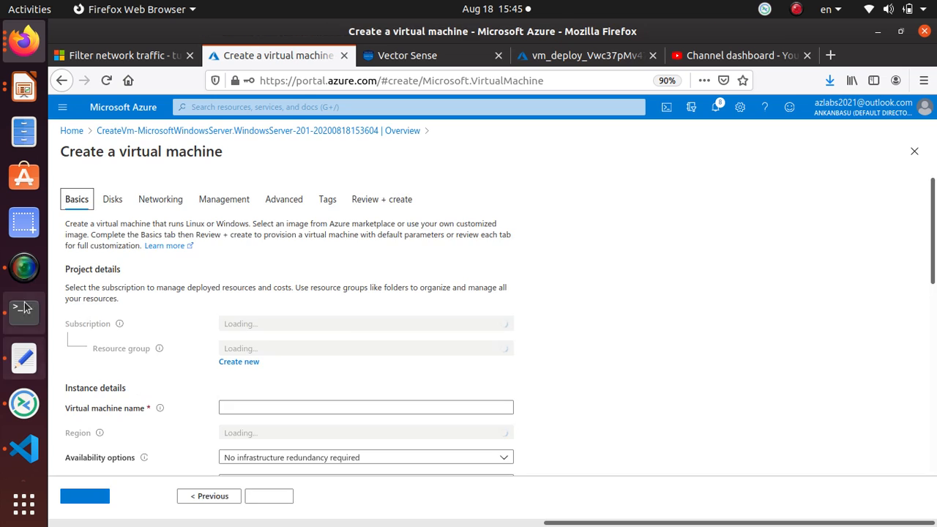
scroll(296, 270, "down", 1)
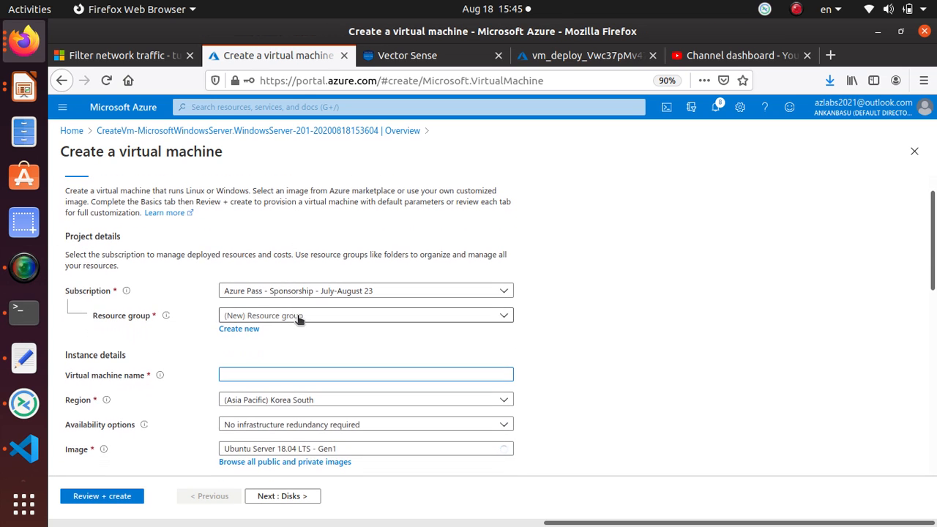
left_click(299, 317)
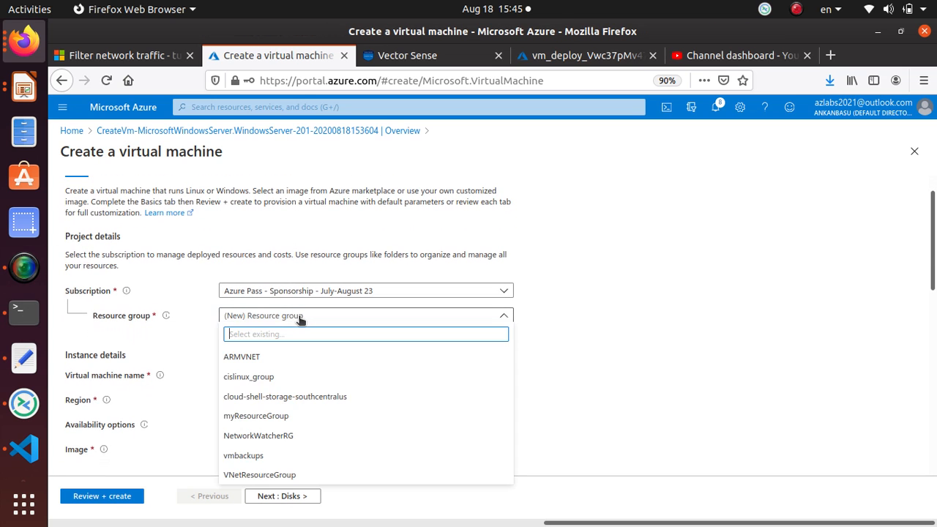
left_click(289, 417)
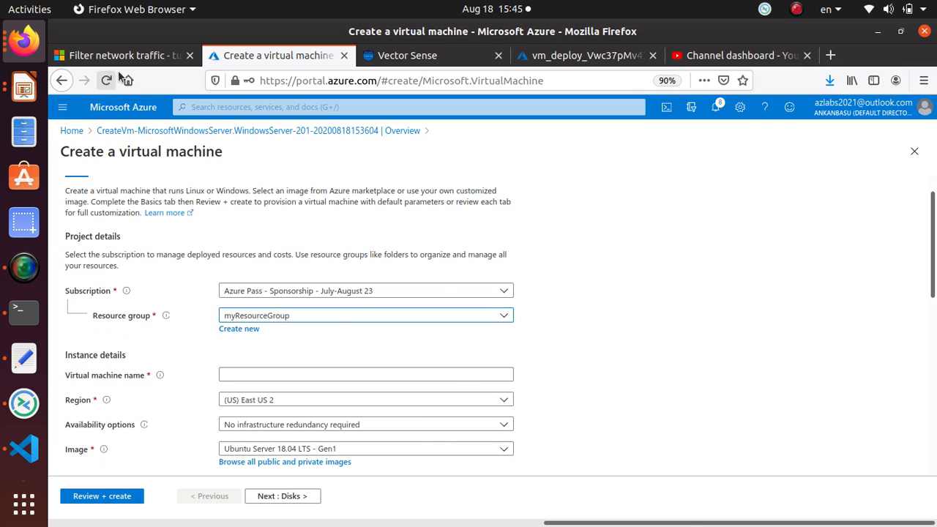
Switch to the Filter network traffic tutorial and find the VM names in its section on associating network interfaces to an ASG.
left_click(121, 55)
scroll(282, 306, "down", 5)
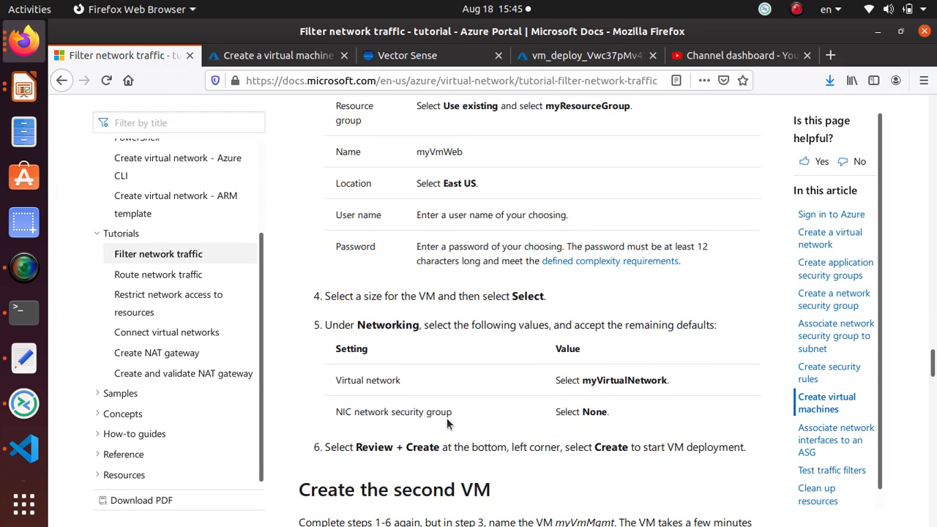
scroll(443, 418, "down", 5)
scroll(448, 421, "down", 5)
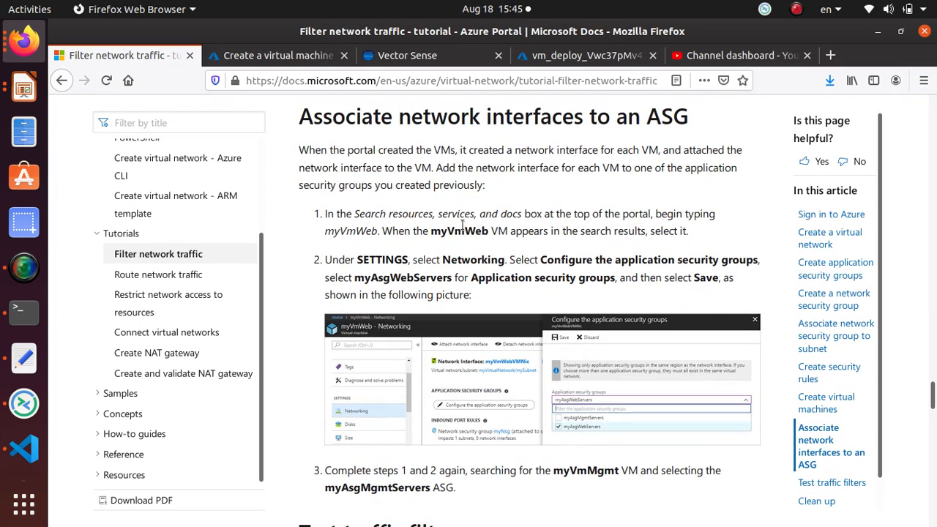
Copy the VM name myVmWeb from step 1 of the ASG association section.
left_click_drag(488, 230, 431, 231)
right_click(443, 229)
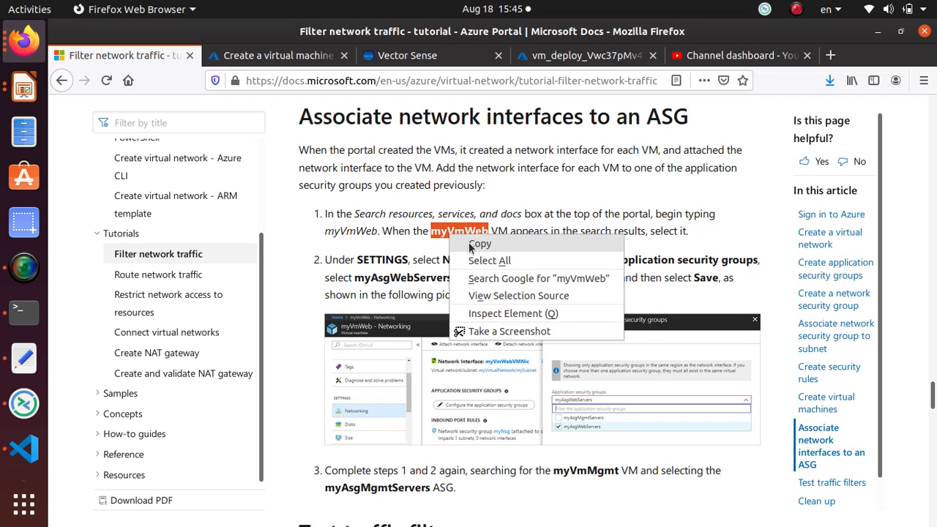
left_click(468, 241)
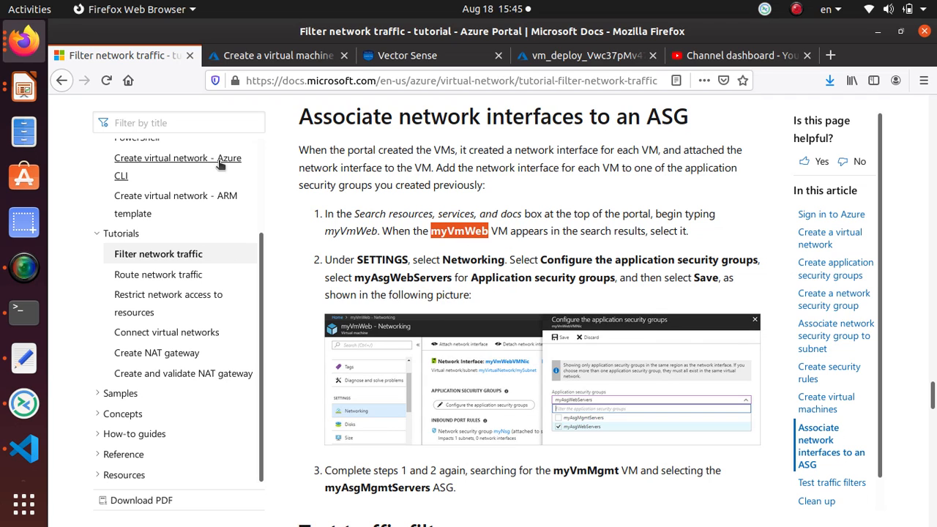
Copy the VM name myVmMgmt from step 3 of the tutorial's ASG association section and paste it as the new virtual machine's name.
scroll(405, 339, "down", 1)
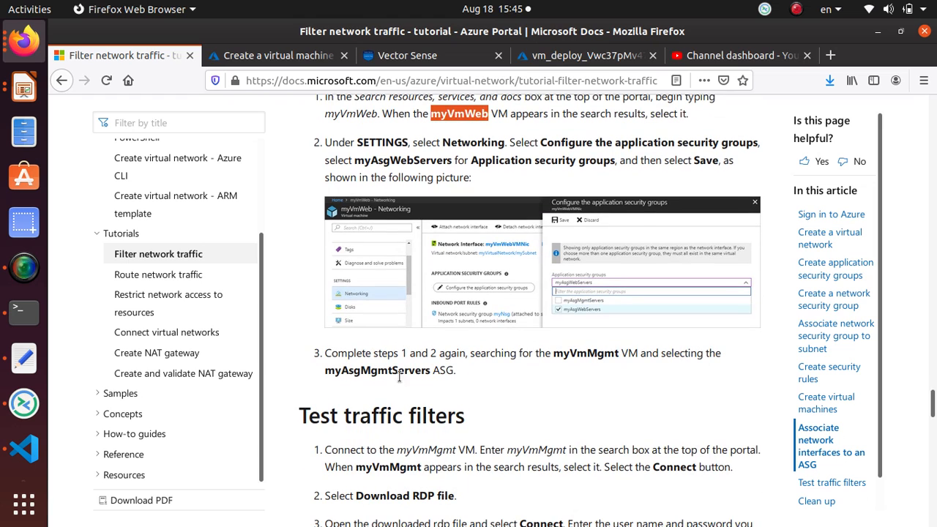
left_click_drag(618, 353, 553, 358)
right_click(570, 354)
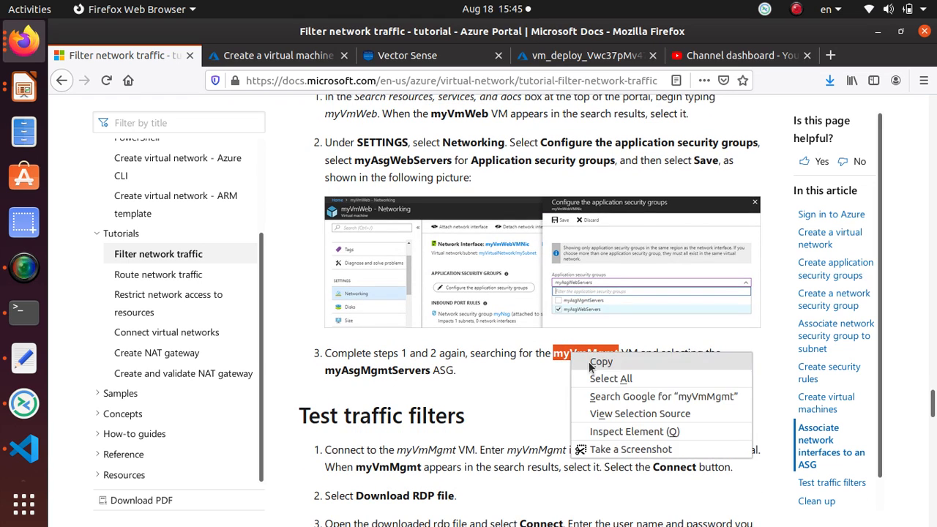
left_click(593, 361)
left_click(260, 58)
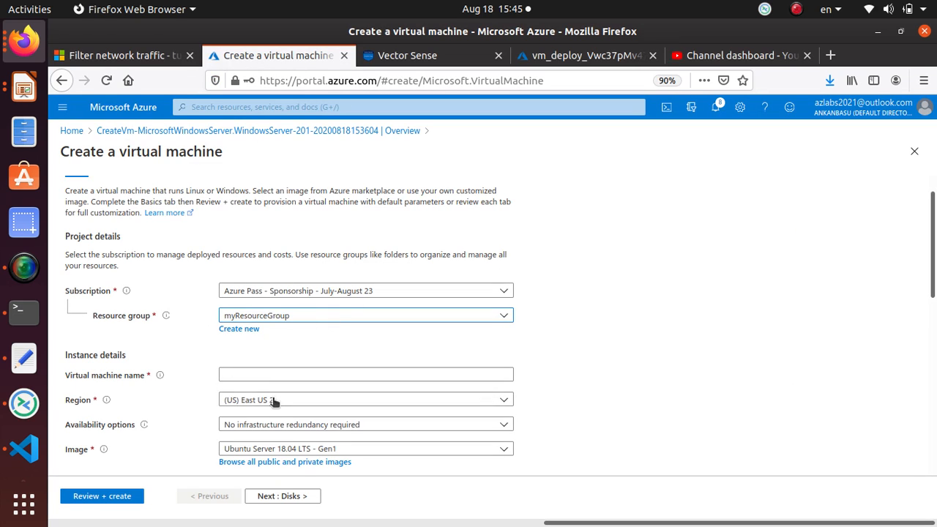
left_click(268, 374)
right_click(270, 373)
left_click(358, 292)
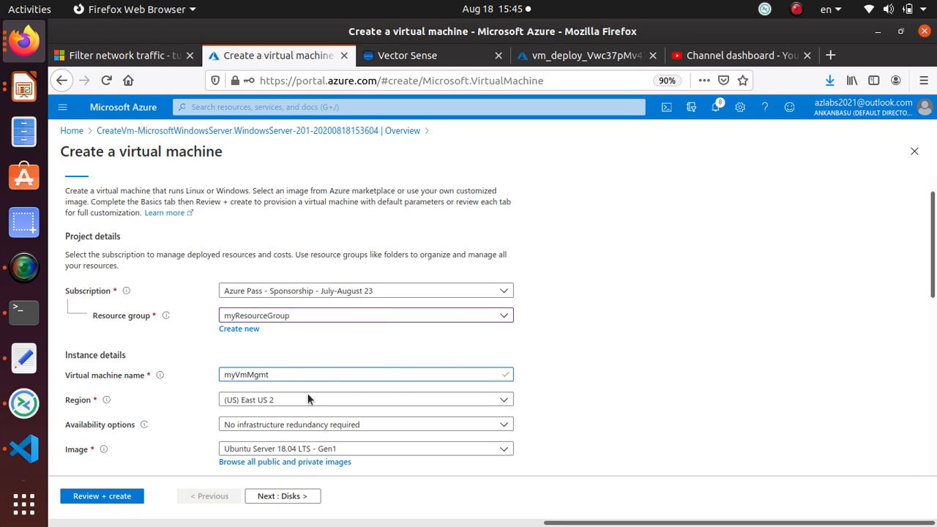
Set the virtual machine's image to Windows Server 2019 Datacenter - Gen1.
scroll(311, 395, "down", 2)
scroll(380, 391, "down", 2)
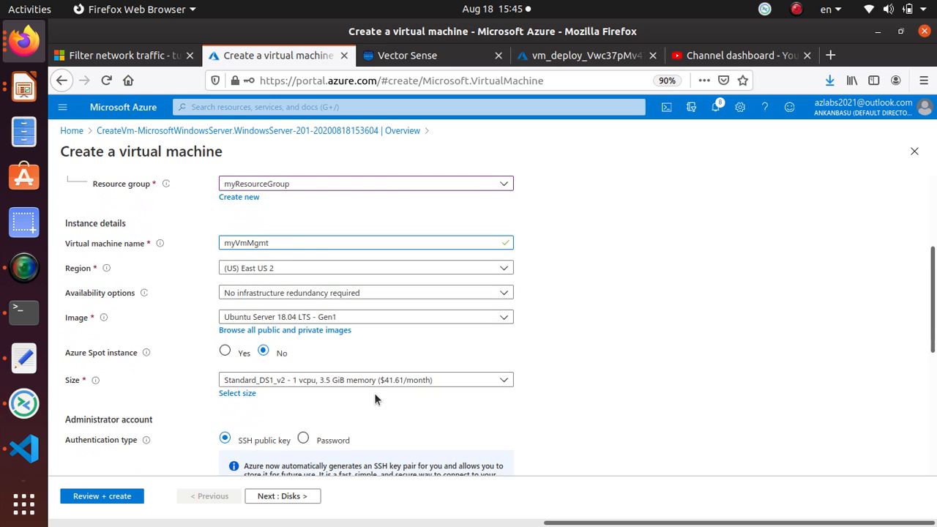
left_click(357, 318)
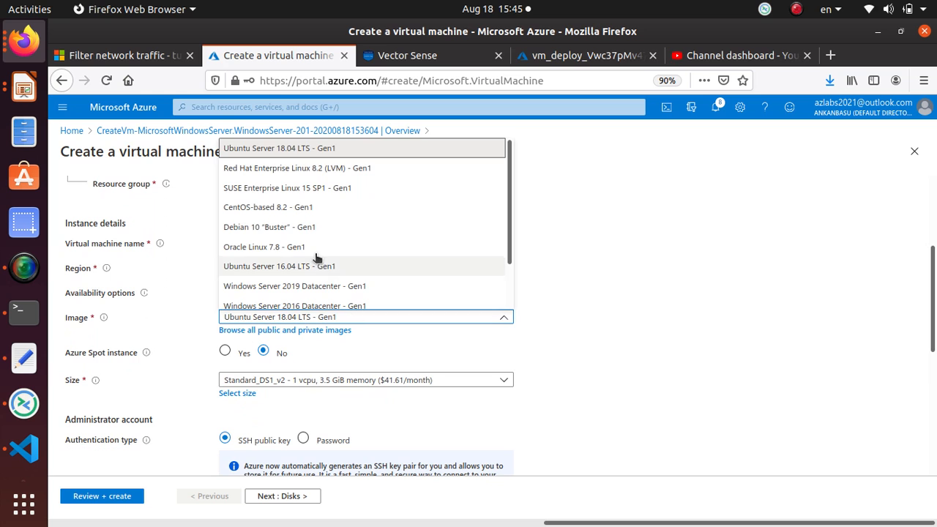
scroll(313, 253, "down", 1)
scroll(313, 252, "down", 2)
left_click(344, 242)
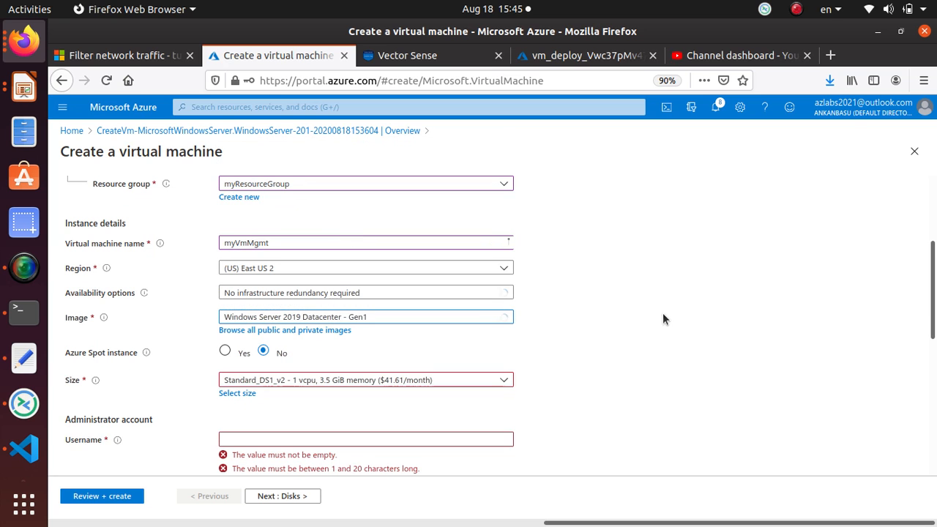
Fill in the administrator account with the username student, and enter and confirm the account password.
scroll(230, 378, "down", 3)
left_click(281, 340)
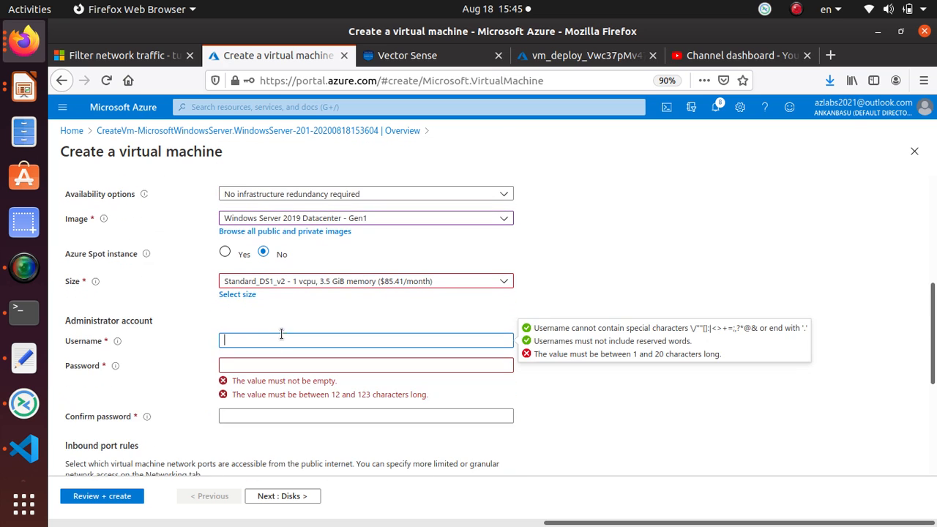
type("student")
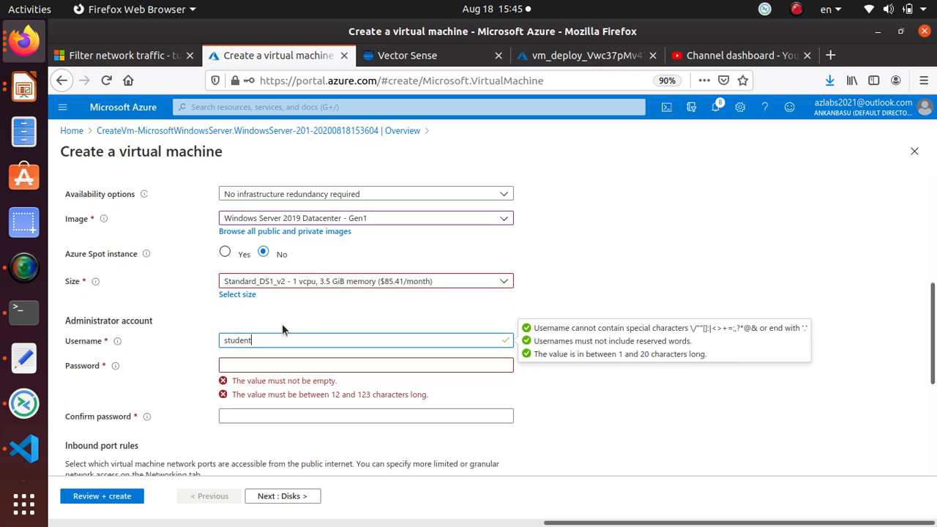
key("Tab")
type("•••••••")
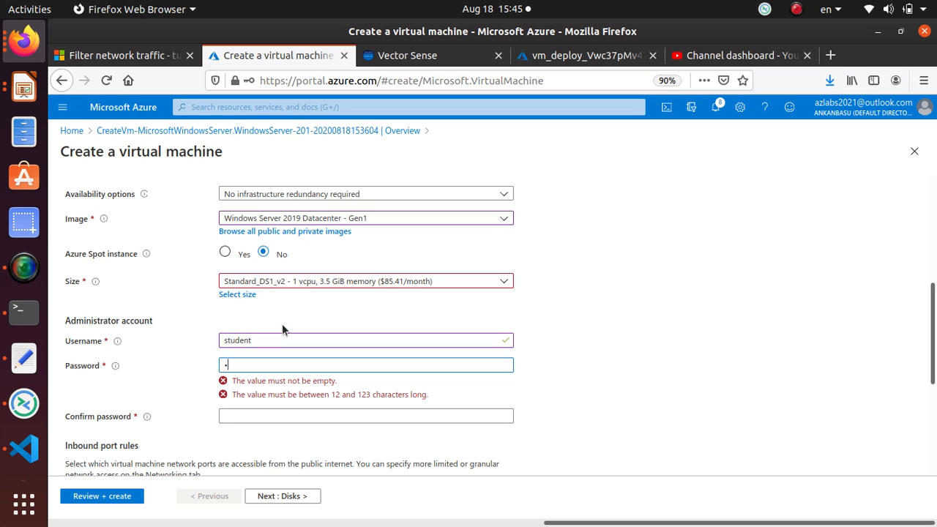
type("••••••••••••")
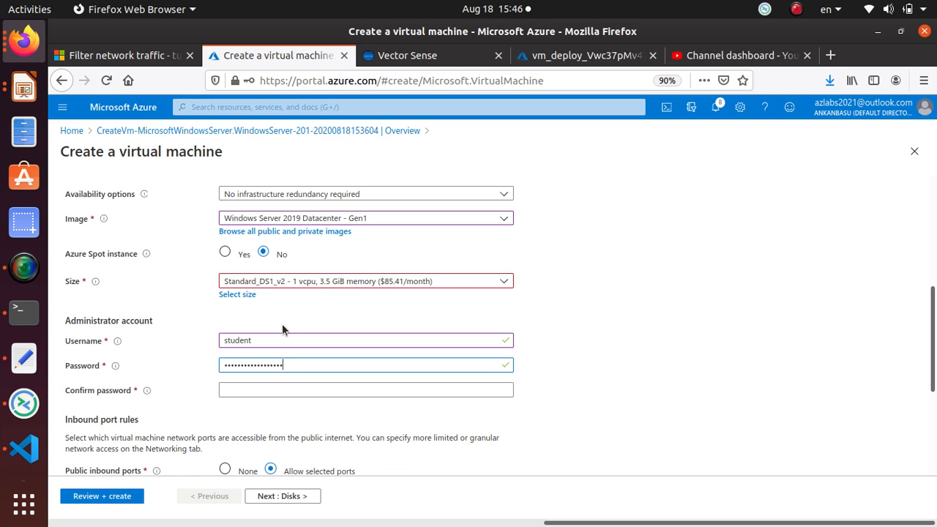
key("Tab")
type("•••••••")
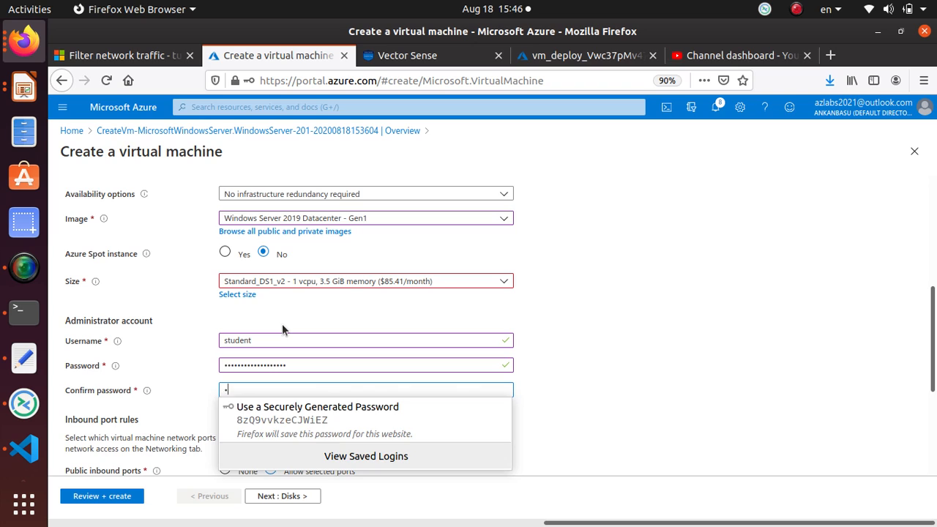
type("•••••••")
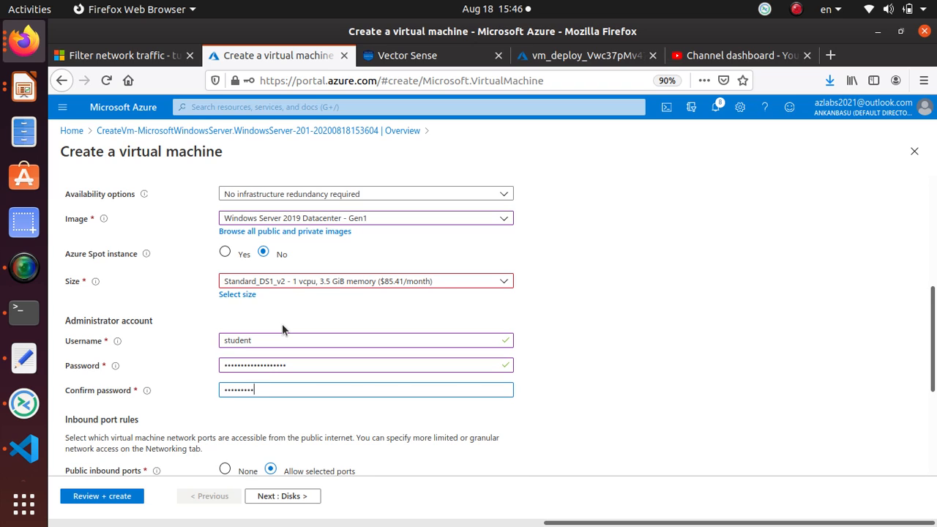
type("•••••")
Set the virtual machine's public inbound ports to None.
scroll(318, 307, "down", 5)
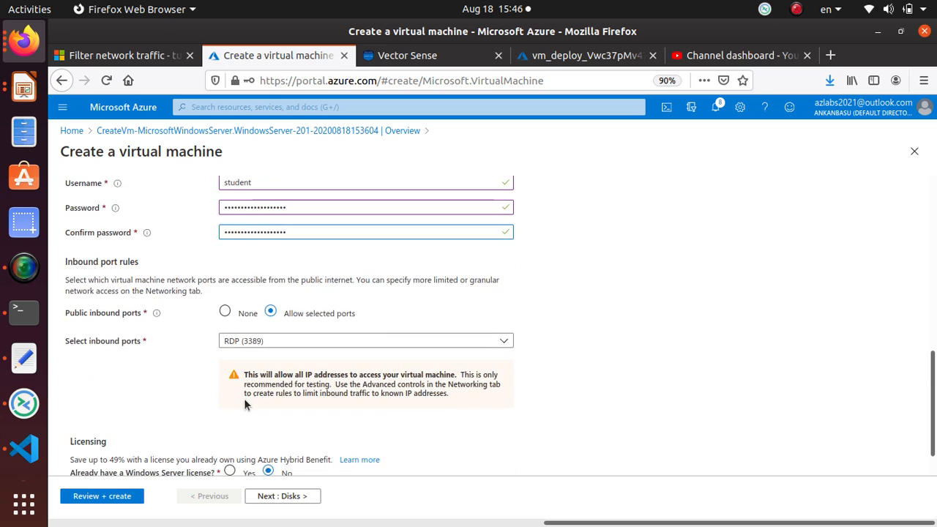
left_click(224, 305)
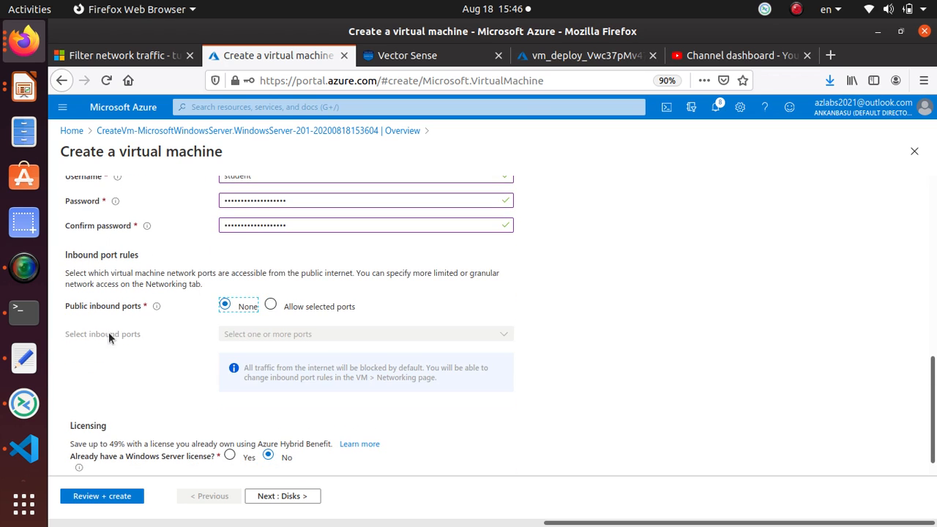
scroll(170, 344, "down", 1)
Proceed past the disk settings with their defaults to networking, and review the subnet choices, NIC security group and load balancing options.
left_click(283, 497)
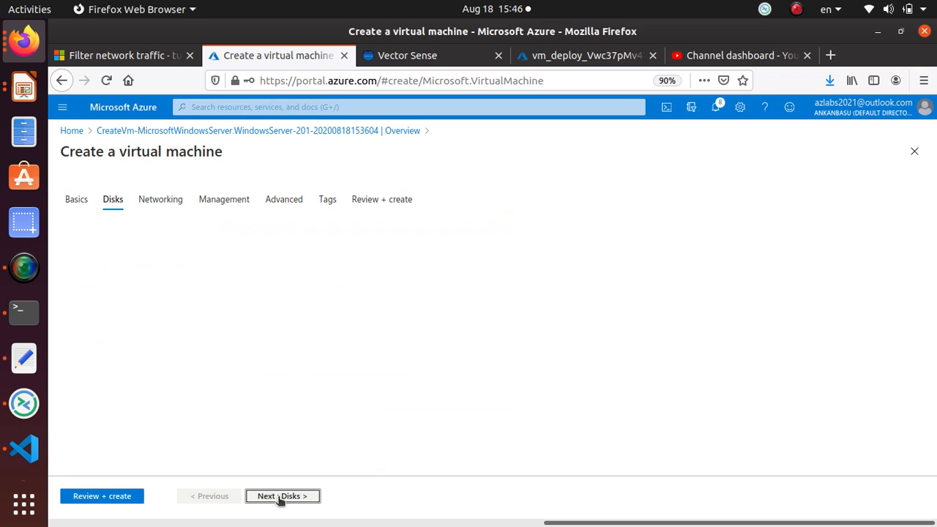
left_click(322, 497)
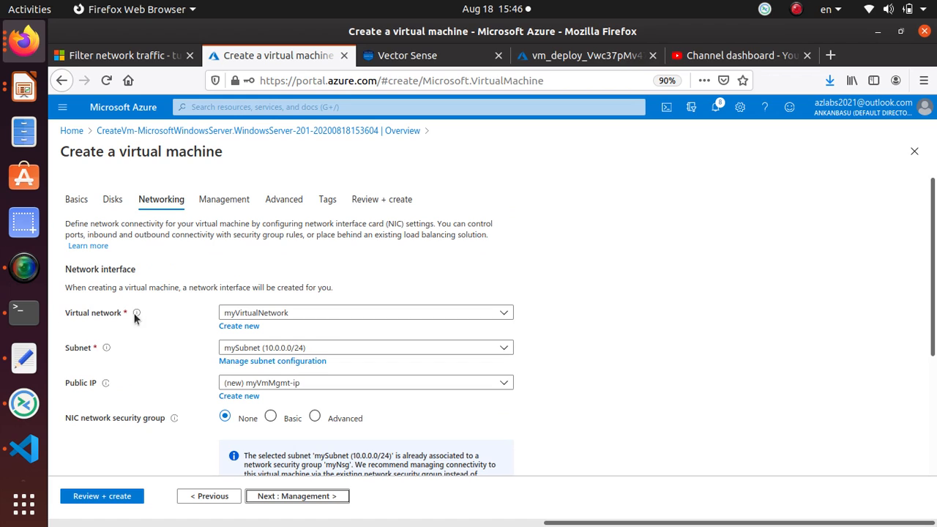
left_click(338, 349)
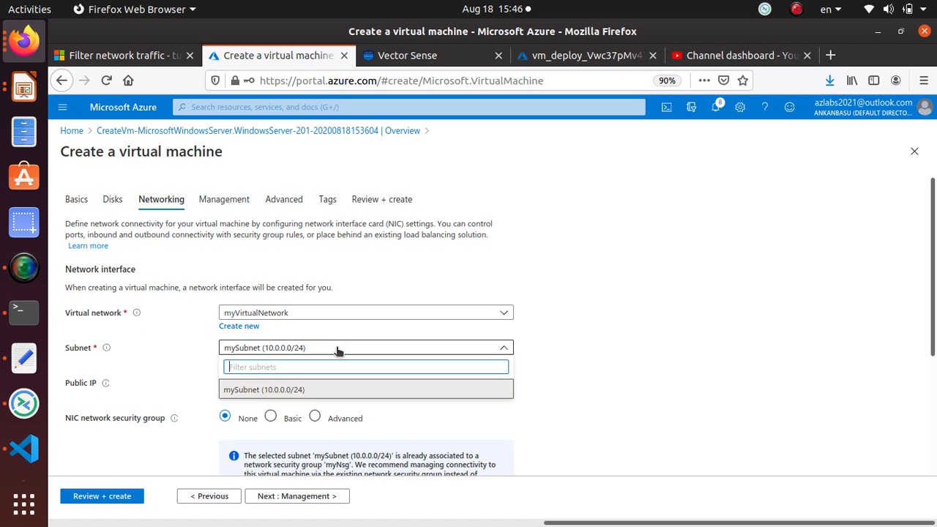
left_click(338, 349)
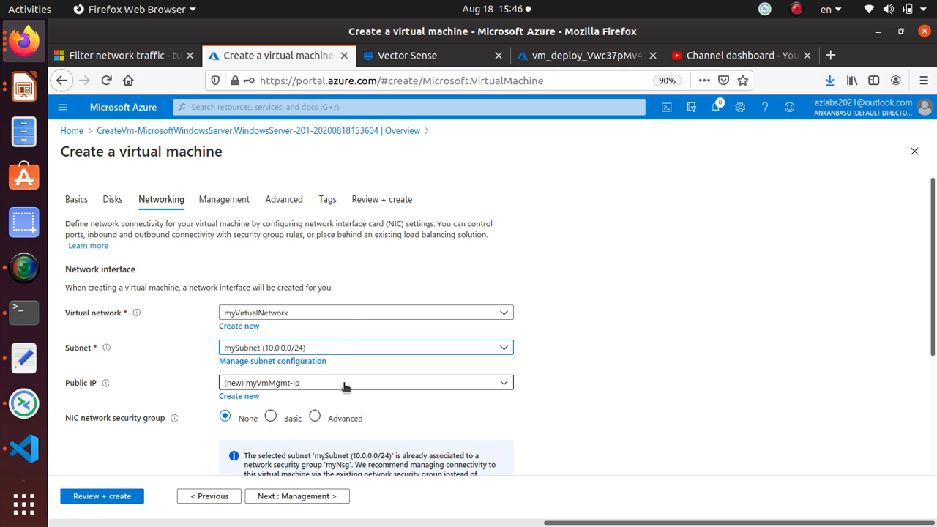
scroll(341, 399, "down", 2)
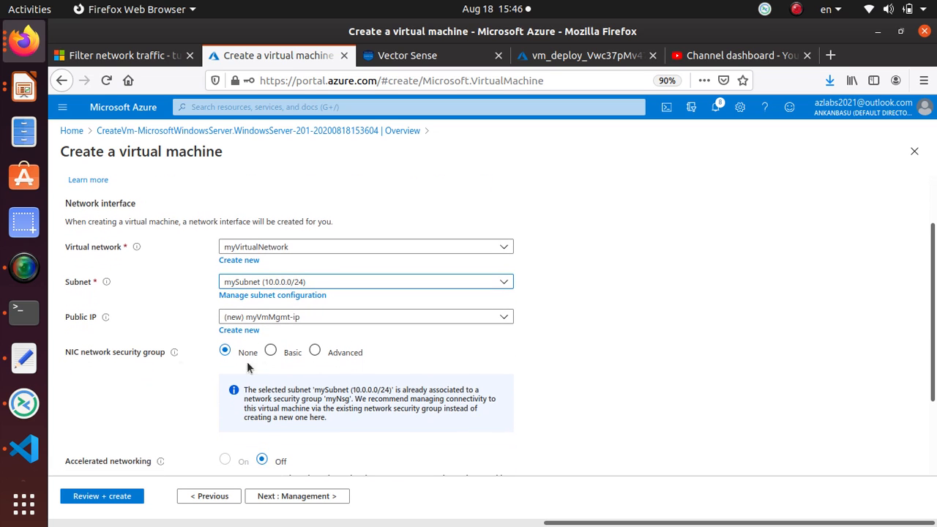
scroll(212, 369, "down", 3)
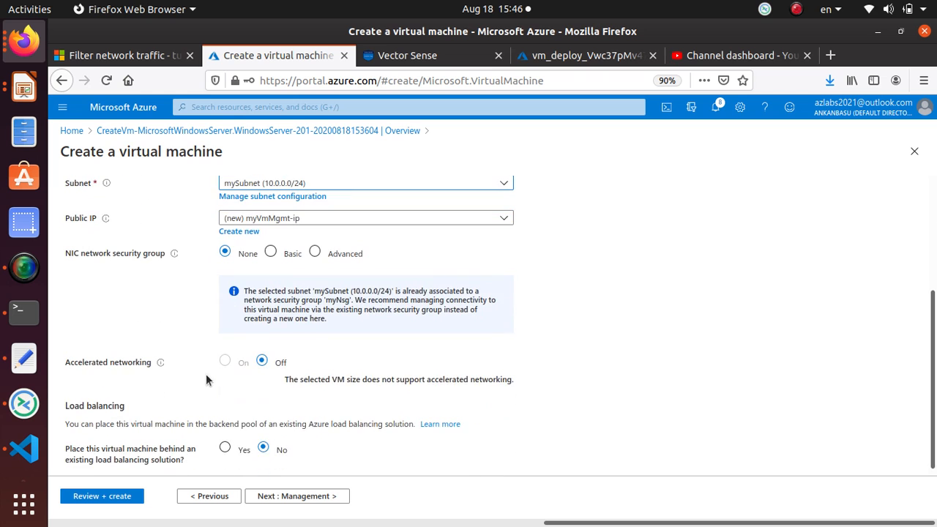
Accept the networking settings and turn off boot diagnostics in the management settings.
left_click(297, 497)
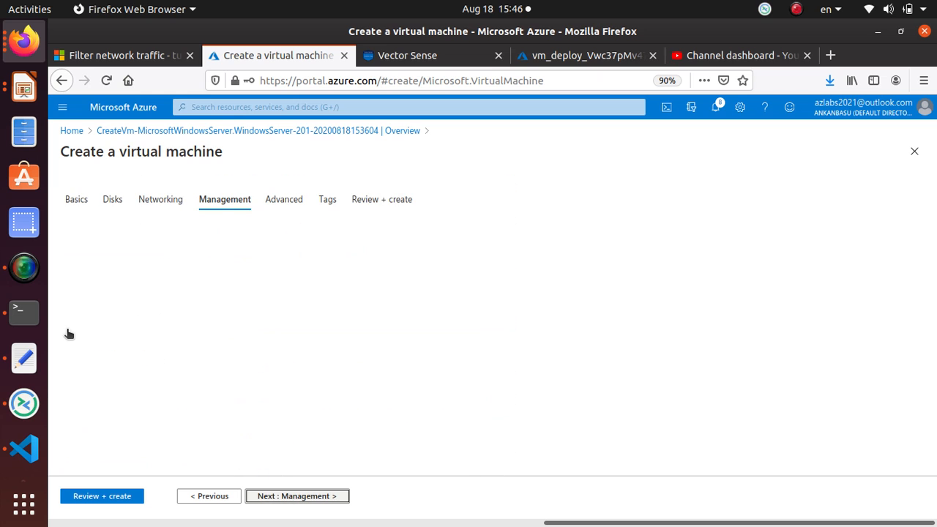
left_click(261, 360)
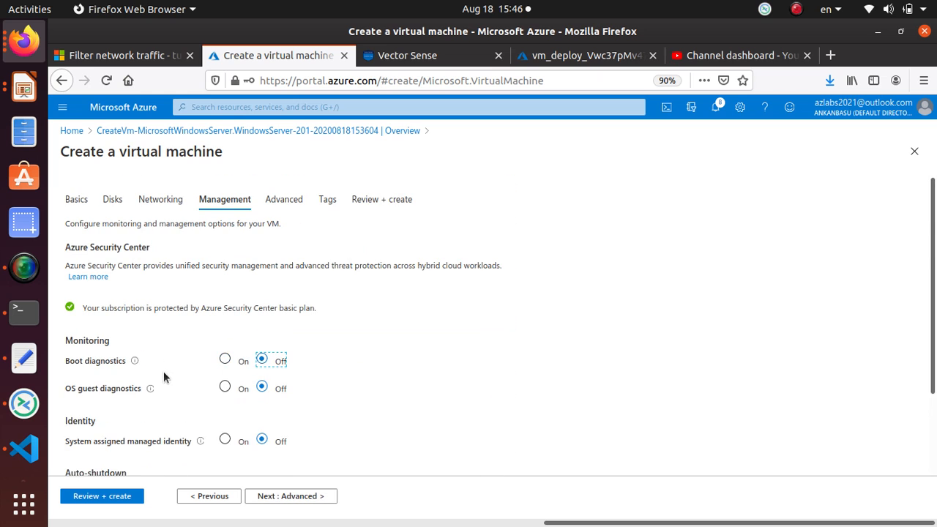
scroll(161, 379, "down", 3)
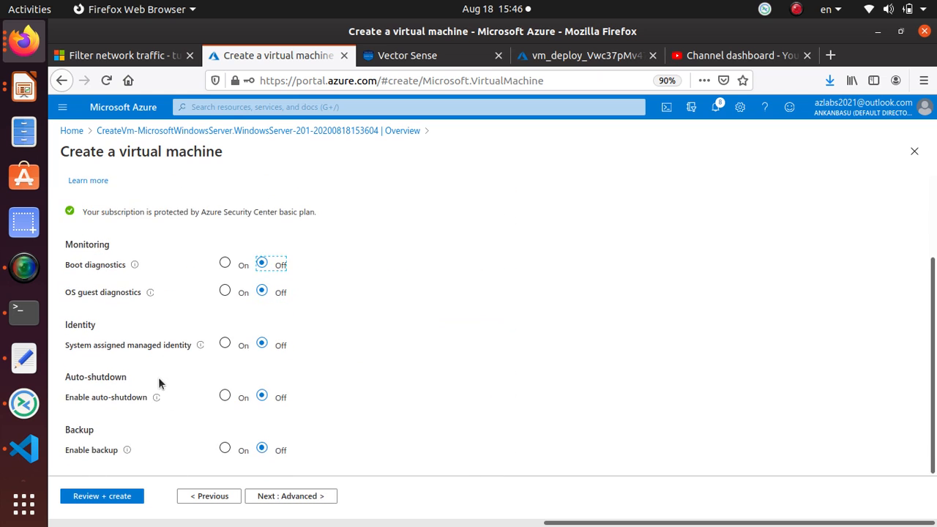
Accept the default advanced settings and tags, and submit the virtual machine for creation after final validation.
left_click(285, 494)
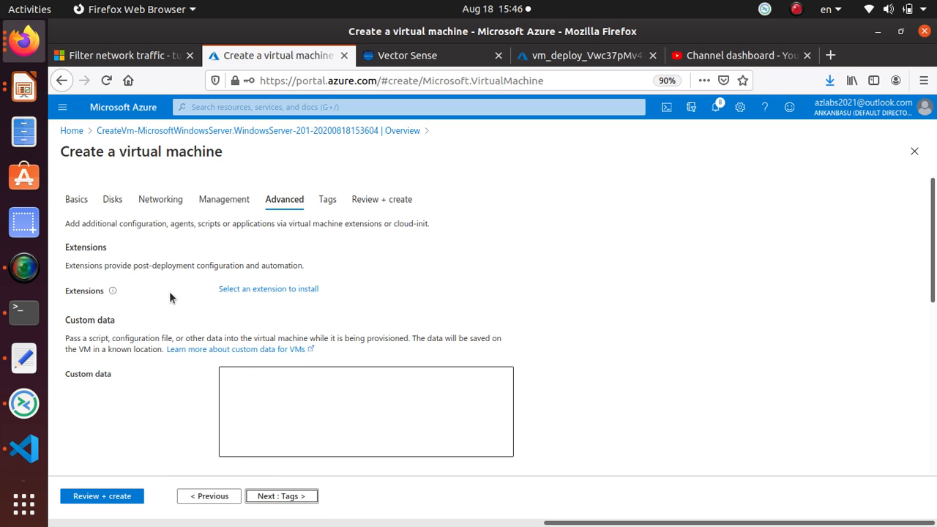
left_click(315, 502)
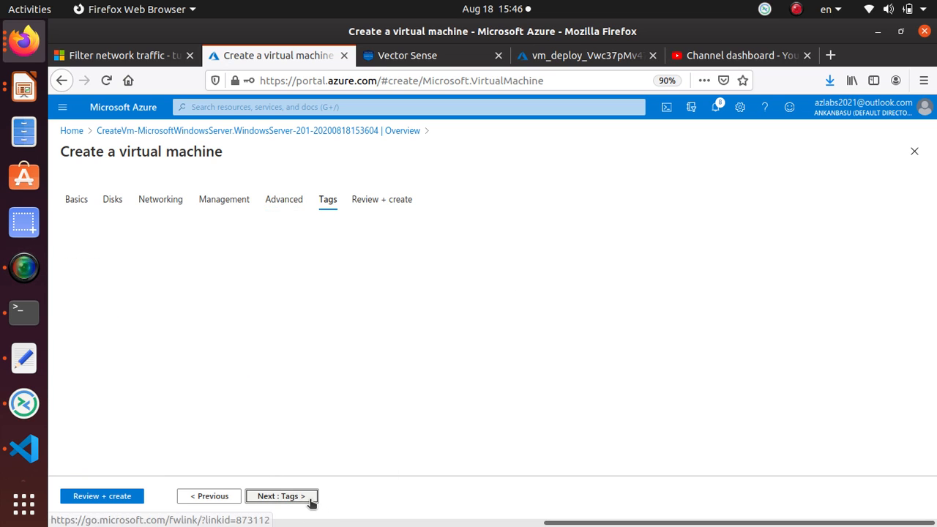
left_click(331, 497)
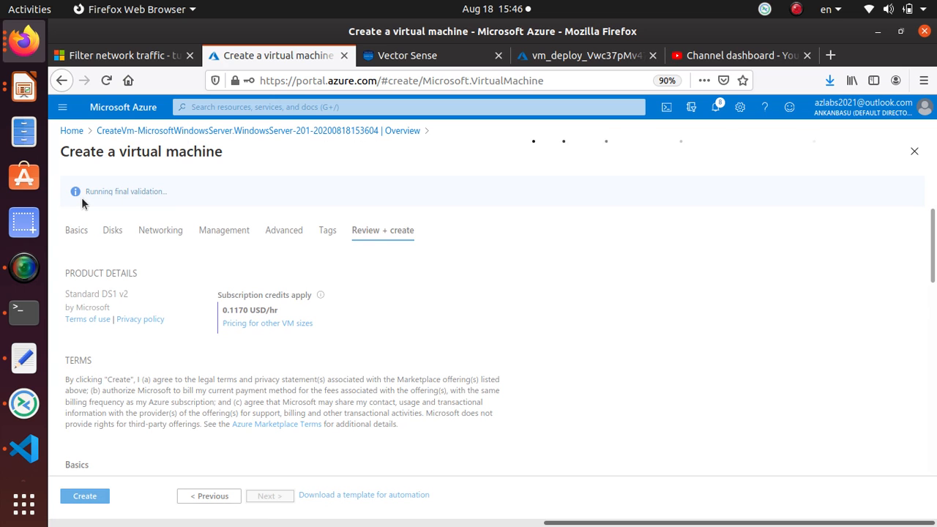
left_click(91, 499)
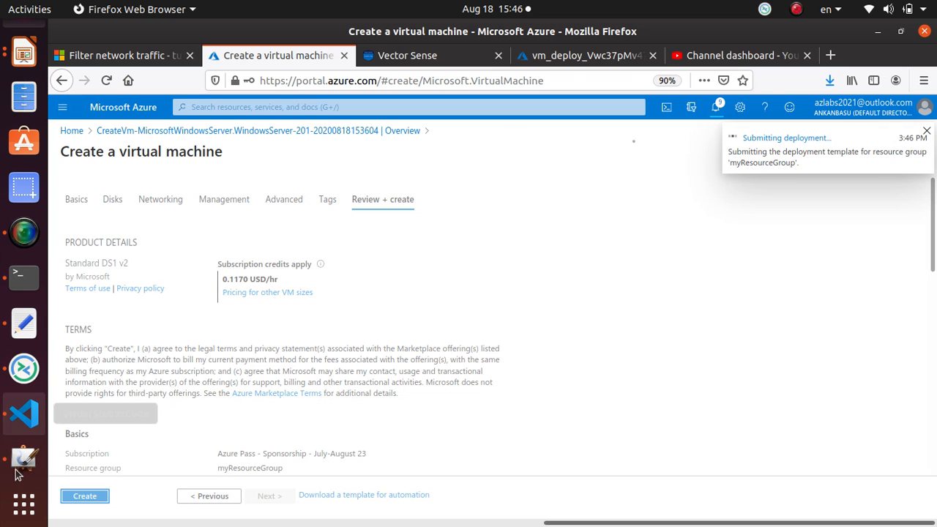
Switch to the MyPaint network sketch and circle the "vnet" label in dark red.
left_click(21, 462)
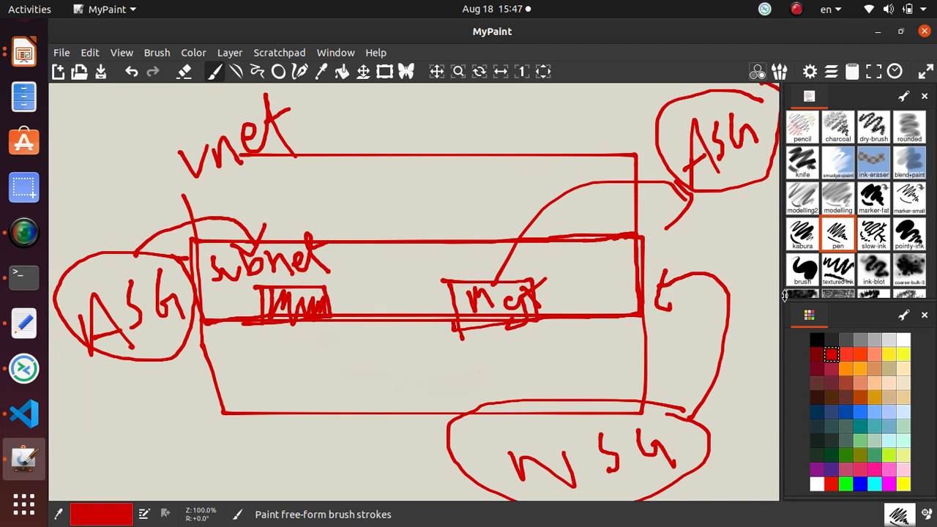
left_click(817, 356)
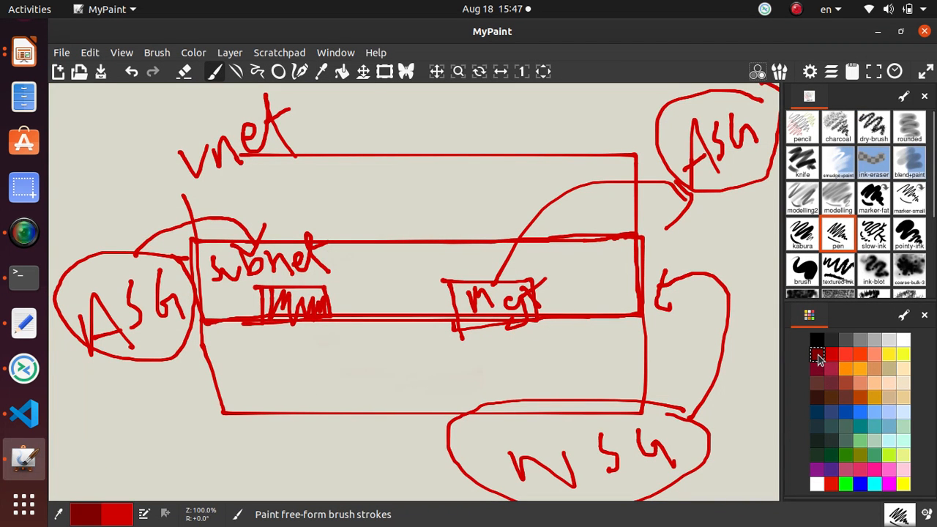
mouse_move(297, 115)
left_mouse_down()
mouse_move(182, 99)
mouse_move(309, 167)
mouse_move(278, 107)
mouse_move(255, 108)
left_mouse_up()
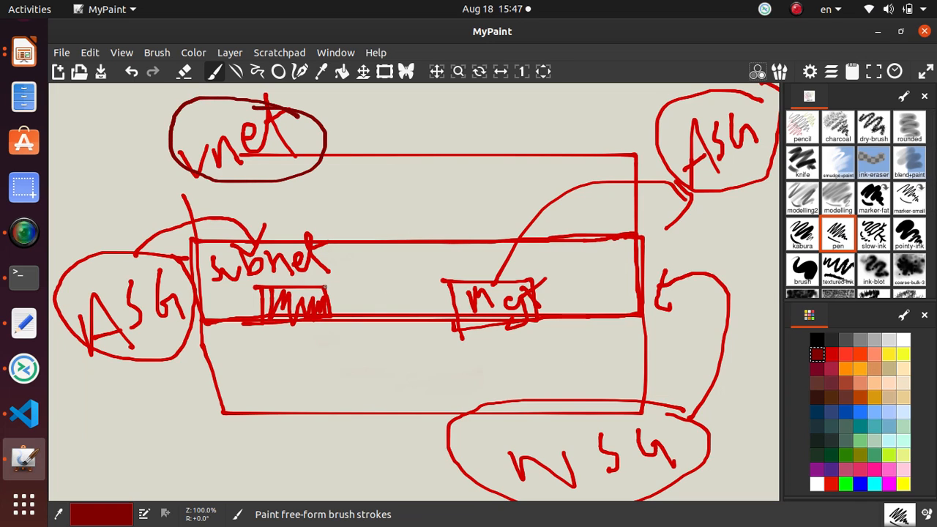
Trace over the two VM boxes in the subnet band in dark red and number them 1 and 2 underneath.
mouse_move(324, 286)
left_mouse_down()
mouse_move(256, 287)
mouse_move(252, 322)
mouse_move(337, 326)
mouse_move(308, 287)
mouse_move(284, 296)
mouse_move(329, 324)
mouse_move(313, 283)
mouse_move(319, 334)
left_mouse_up()
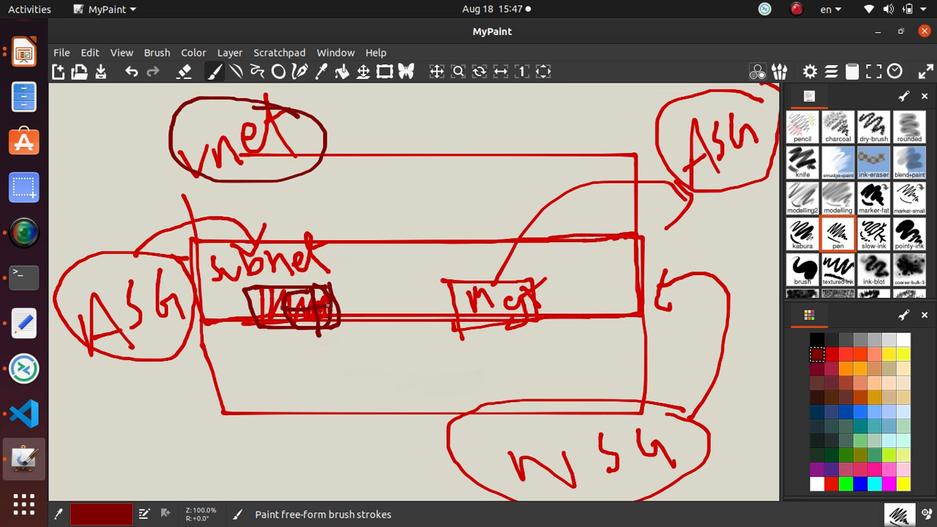
mouse_move(296, 294)
left_mouse_down()
mouse_move(320, 322)
mouse_move(304, 327)
left_mouse_up()
left_click_drag(443, 286, 528, 281)
left_click_drag(499, 334, 513, 352)
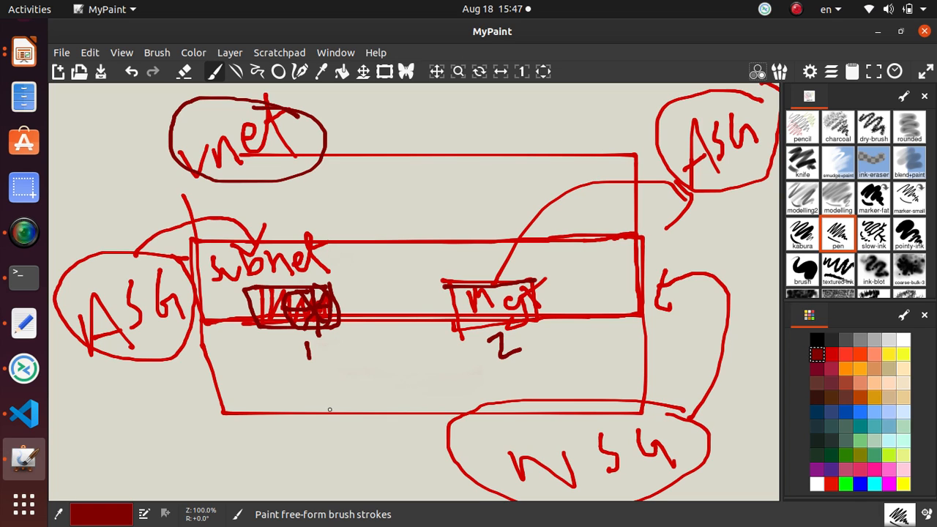
Paint check marks beside the circled "vnet" label and beside each of the two VM boxes.
left_click_drag(330, 122, 396, 93)
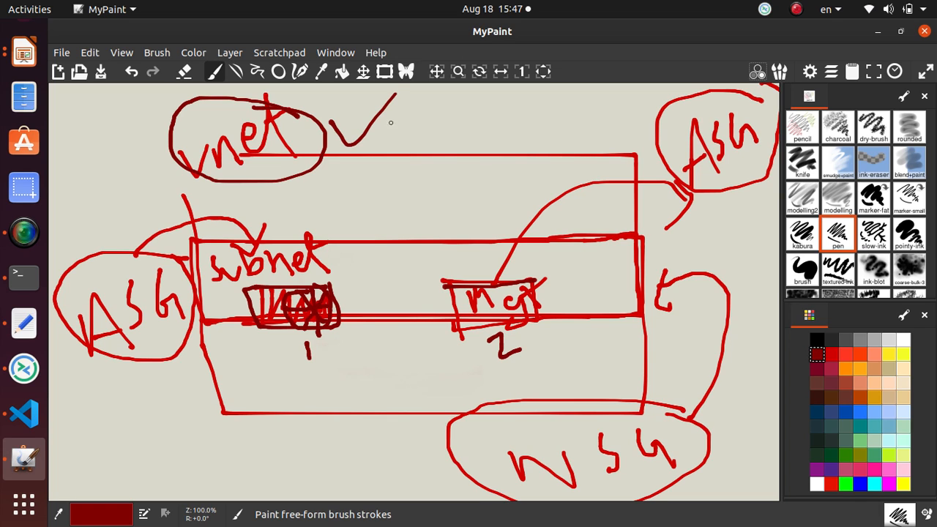
left_click_drag(361, 296, 387, 279)
left_click_drag(560, 307, 577, 290)
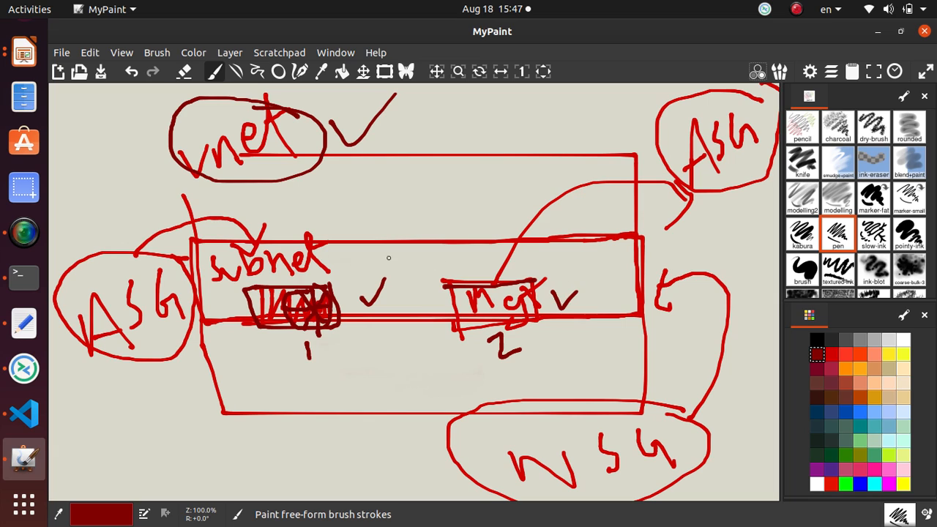
Retrace the subnet band's upper-left outline in dark red, circle the "subnet" label and paint a check mark above it.
mouse_move(393, 242)
left_mouse_down()
mouse_move(190, 245)
mouse_move(203, 319)
left_mouse_up()
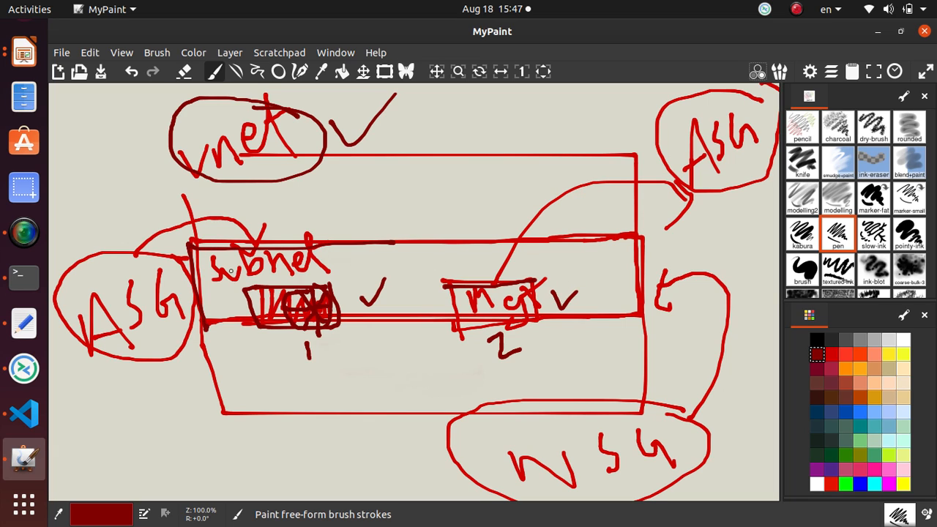
mouse_move(212, 257)
left_mouse_down()
mouse_move(370, 270)
mouse_move(225, 253)
left_mouse_up()
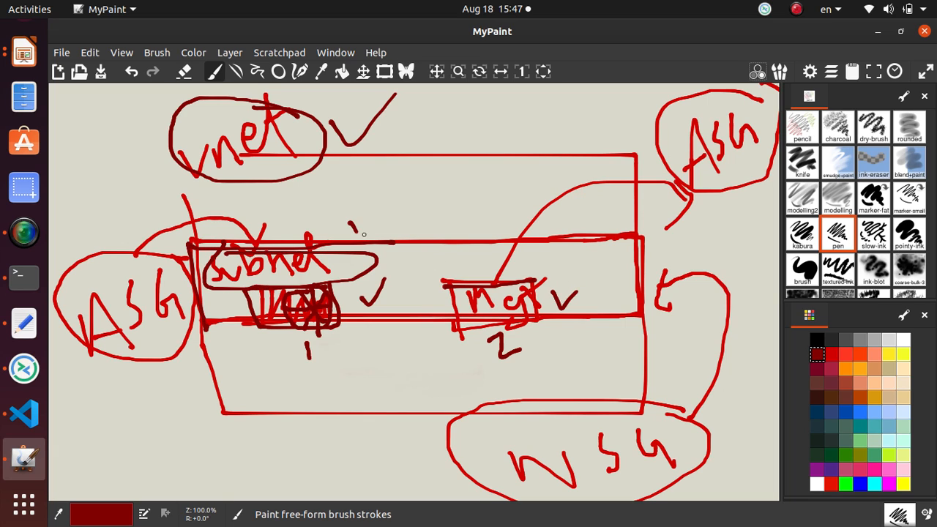
left_click_drag(363, 234, 437, 178)
Circle both "ASG" labels and the "NSG" label in dark red and paint a check mark beside each.
mouse_move(174, 258)
left_mouse_down()
mouse_move(103, 258)
mouse_move(108, 354)
mouse_move(166, 258)
left_mouse_up()
left_click_drag(117, 208, 167, 175)
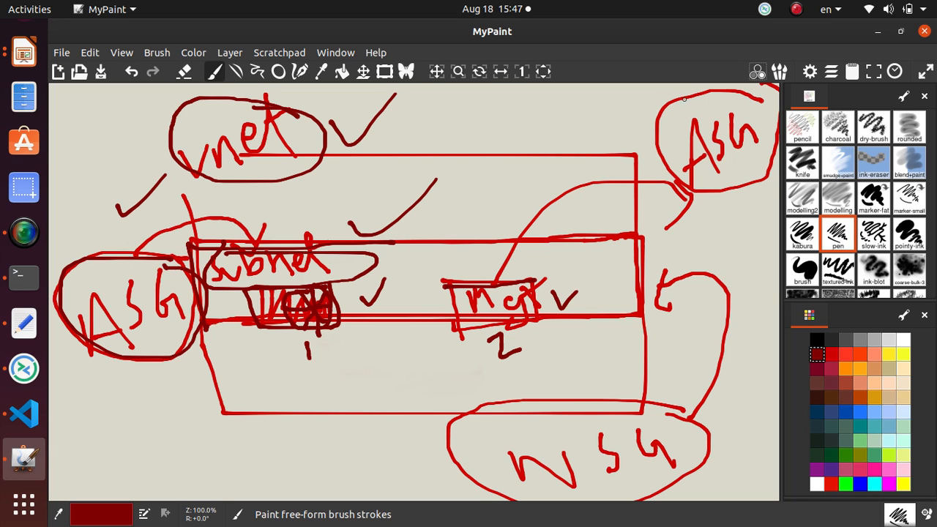
mouse_move(684, 99)
left_mouse_down()
mouse_move(778, 188)
mouse_move(688, 107)
left_mouse_up()
left_click_drag(596, 115, 635, 97)
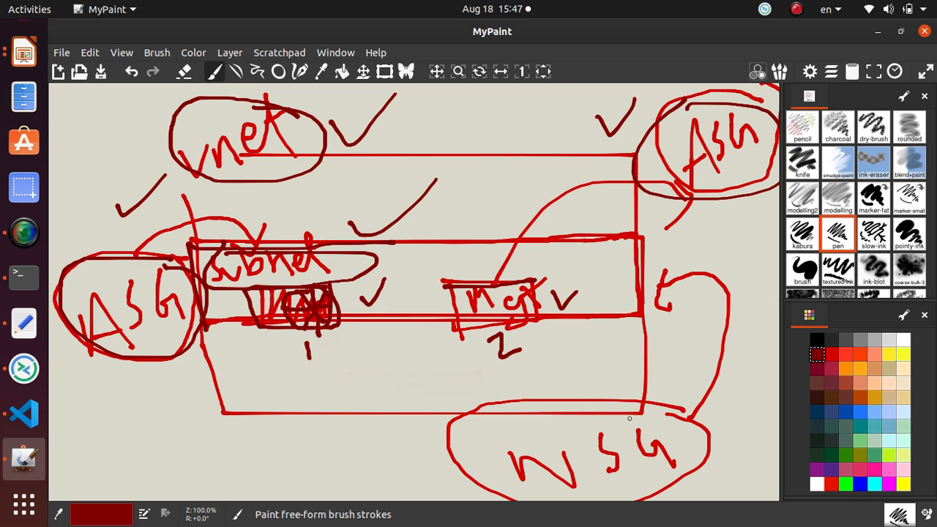
mouse_move(684, 412)
left_mouse_down()
mouse_move(600, 410)
mouse_move(487, 483)
mouse_move(720, 432)
mouse_move(631, 407)
left_mouse_up()
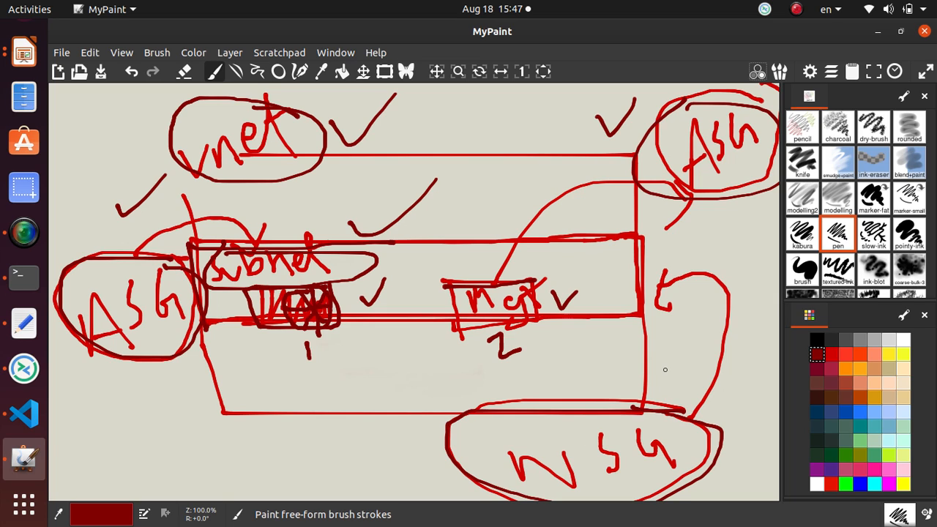
left_click_drag(665, 368, 701, 334)
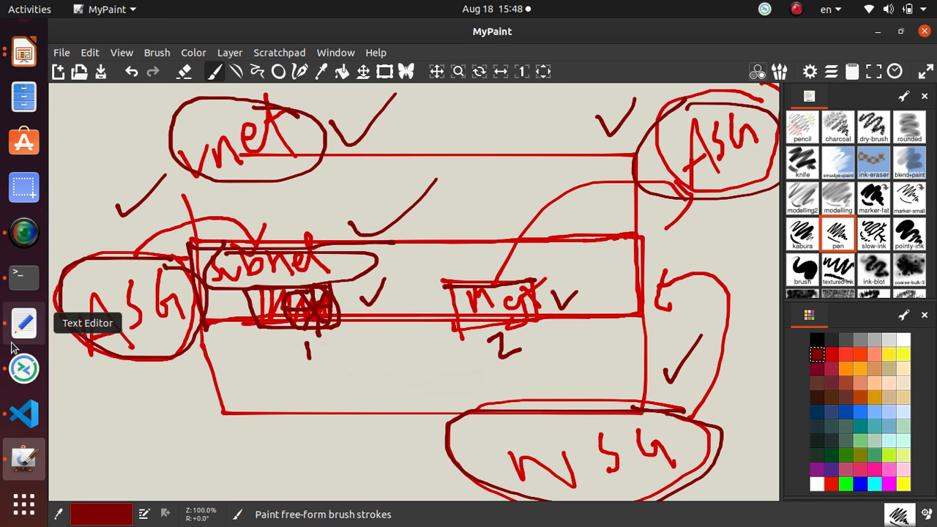
Switch to the Azure portal in Firefox and open the newly deployed virtual machine's resource page.
scroll(34, 197, "up", 2)
left_click(22, 45)
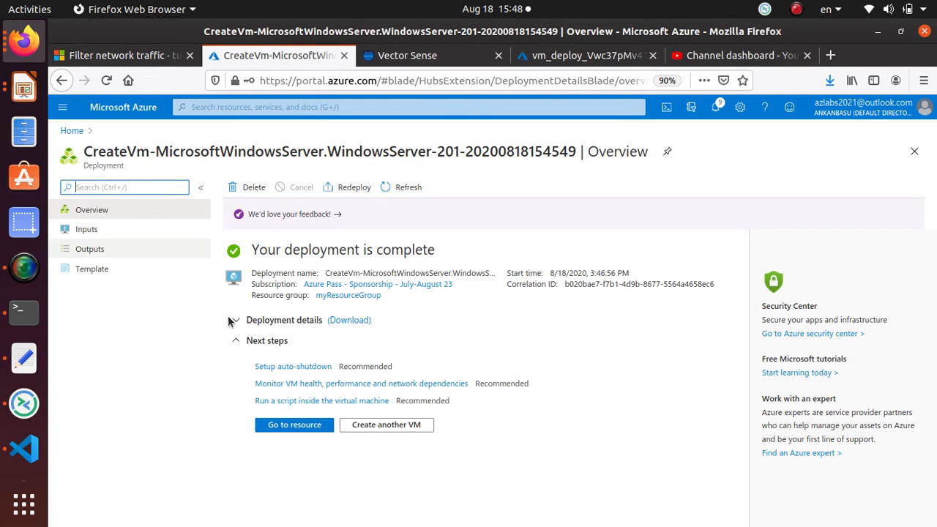
left_click(294, 425)
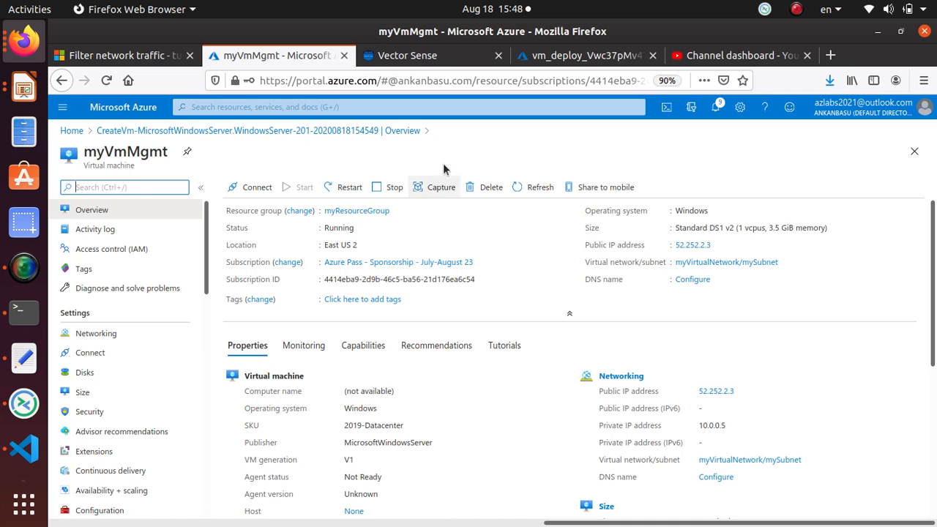
Open myResourceGroup, sort its resources by type and examine the virtual machines, highlighting the myVmWeb row.
left_click(359, 211)
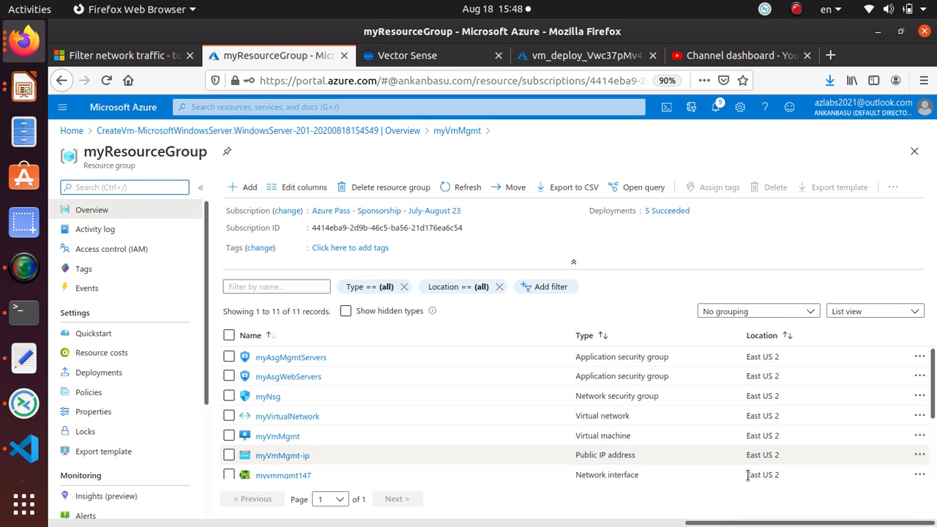
left_click(591, 336)
scroll(605, 384, "down", 3)
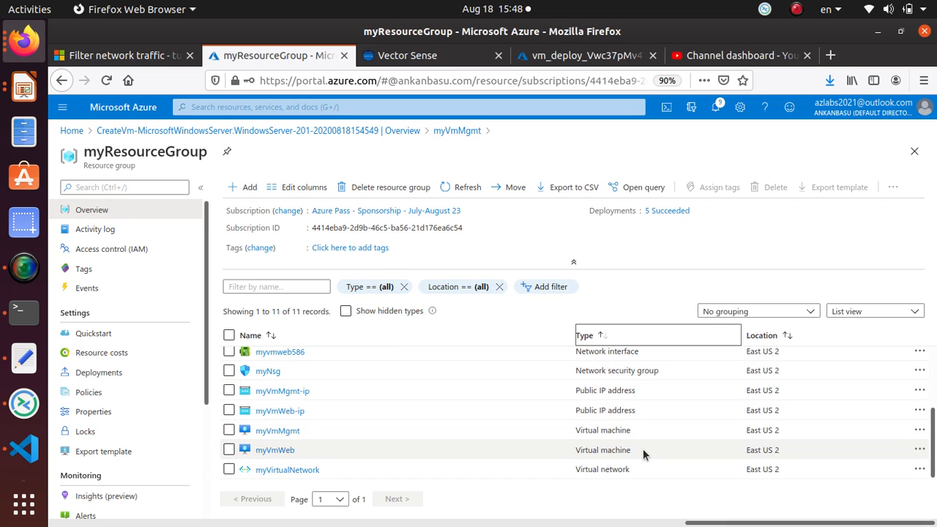
left_click(642, 448)
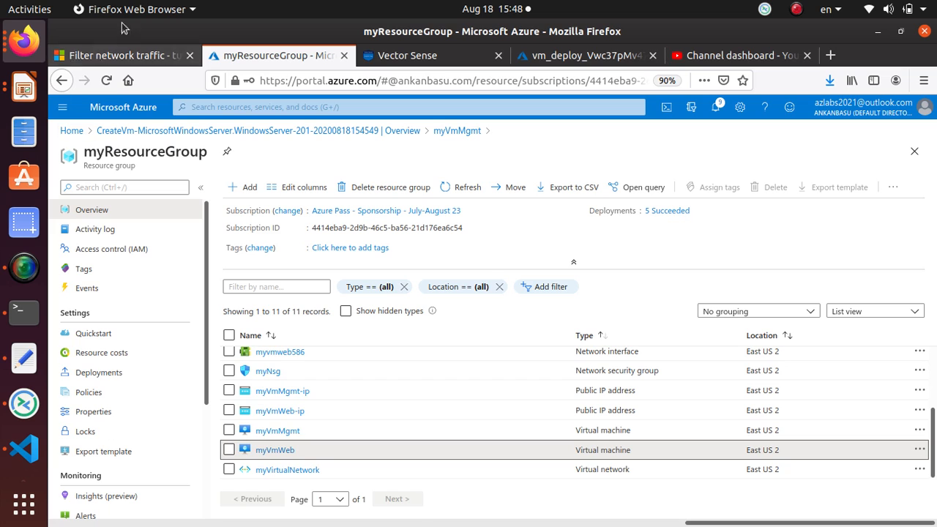
Read the tutorial's "Associate network interfaces to an ASG" section, highlighting its heading.
left_click(146, 56)
scroll(540, 286, "down", 6)
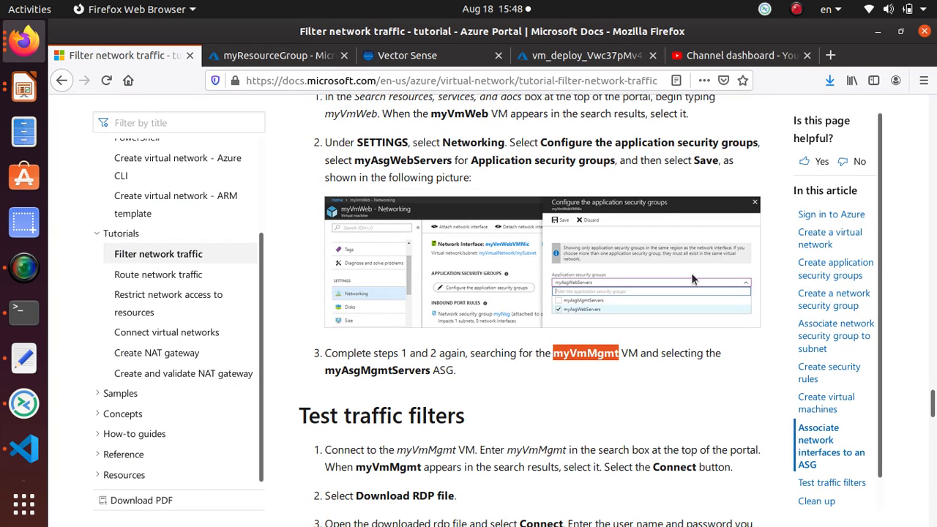
scroll(433, 319, "up", 3)
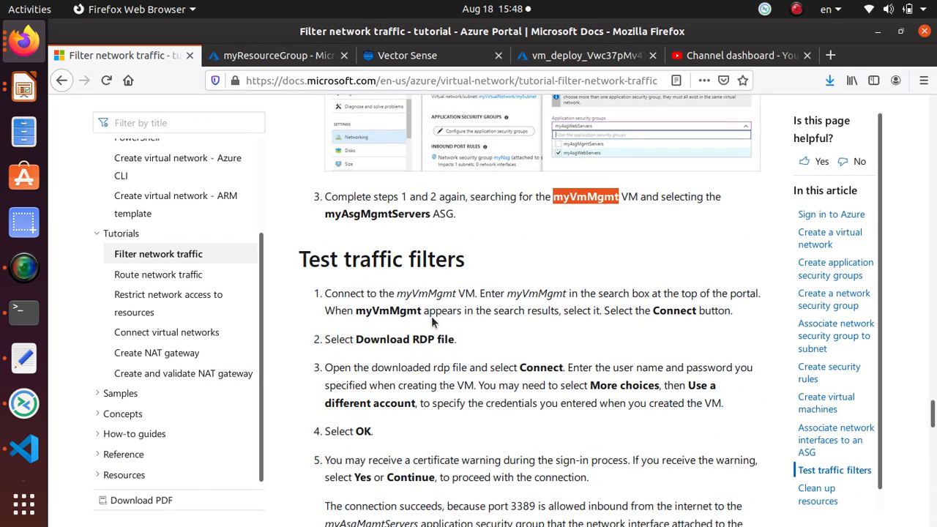
scroll(443, 256, "up", 4)
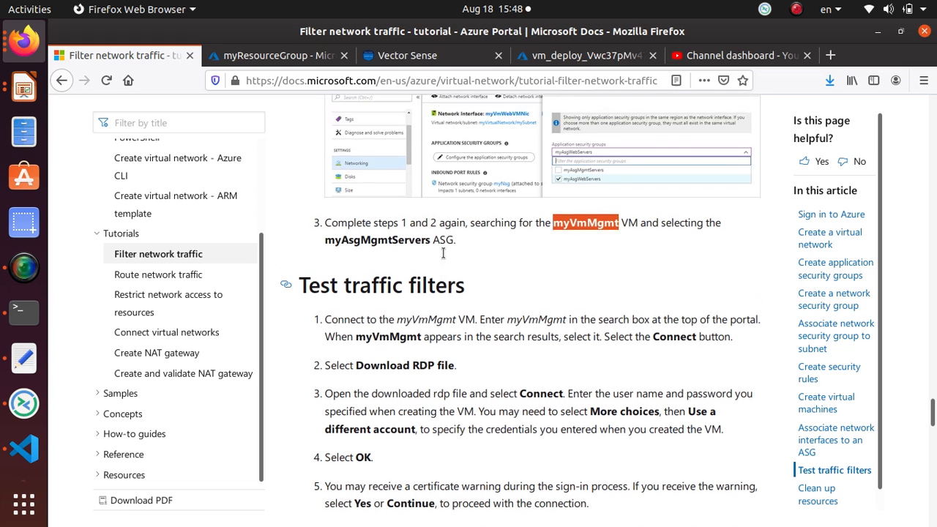
scroll(443, 255, "up", 5)
left_click_drag(278, 200, 728, 210)
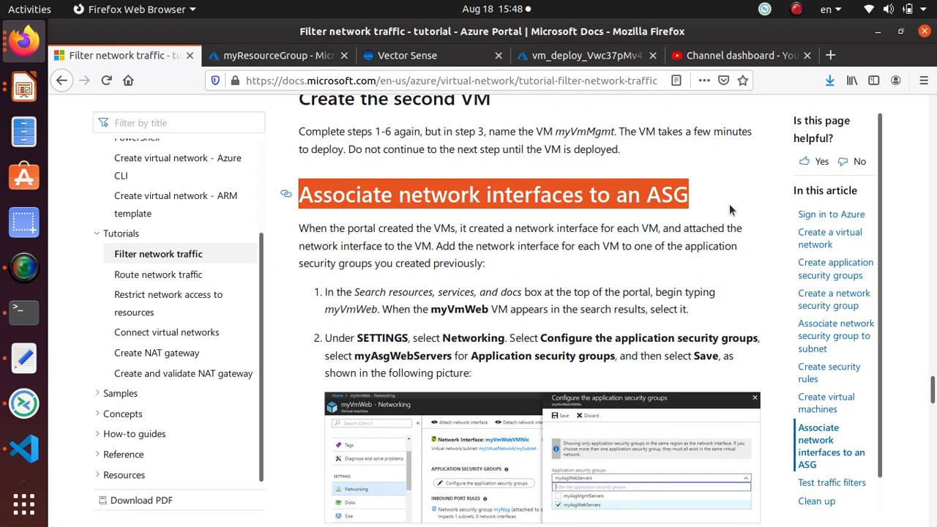
scroll(509, 344, "down", 5)
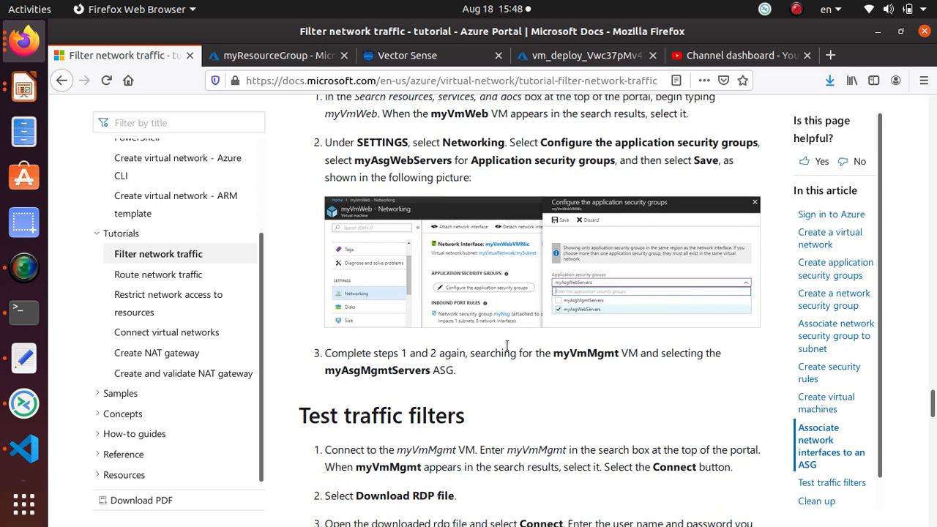
Return to the Azure portal and inspect the myAsgMgmtServers and myAsgWebServers application security groups.
left_click(271, 55)
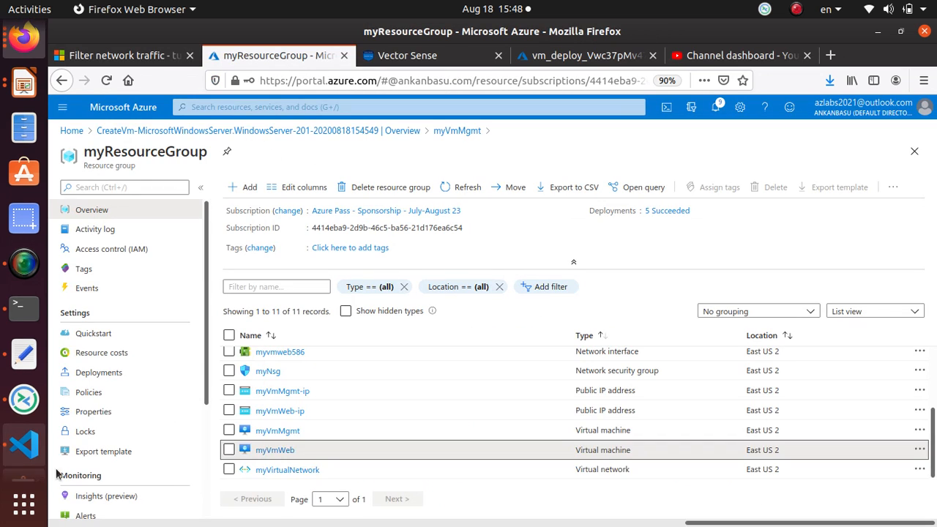
left_click(71, 131)
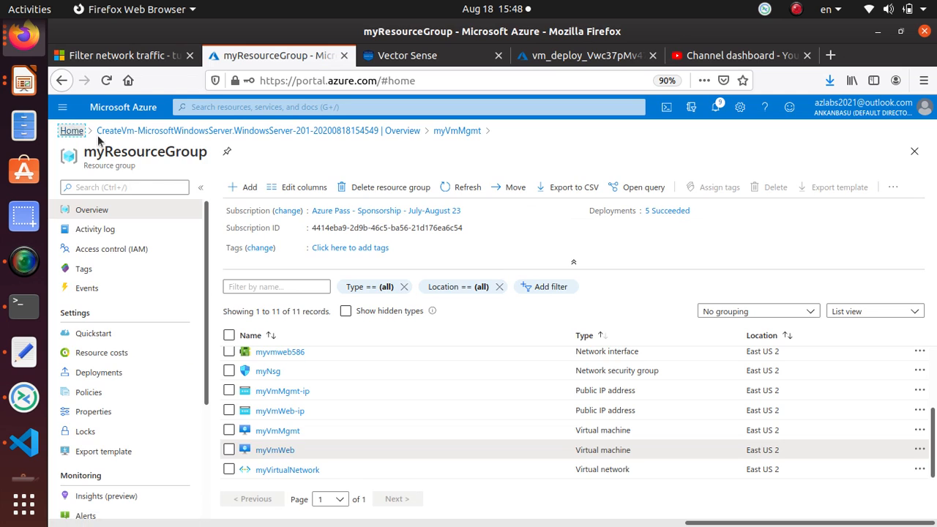
left_click(364, 208)
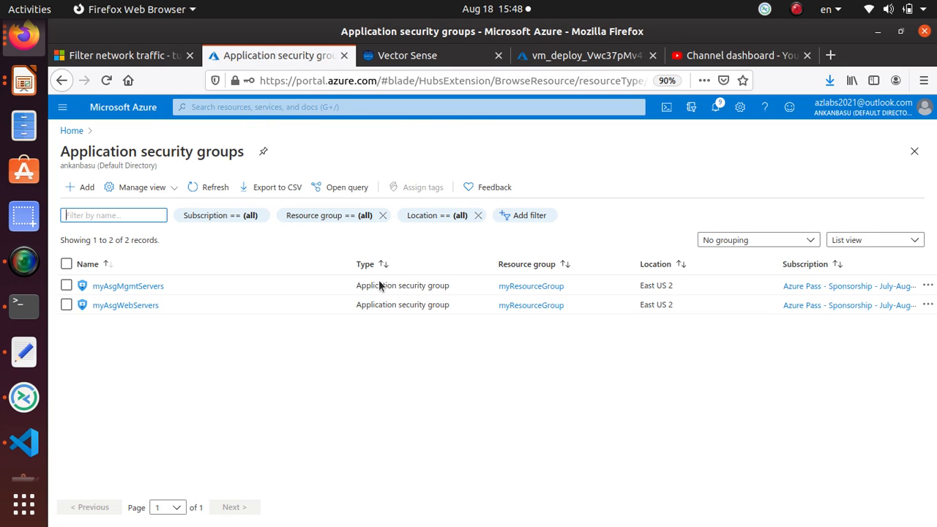
left_click(136, 289)
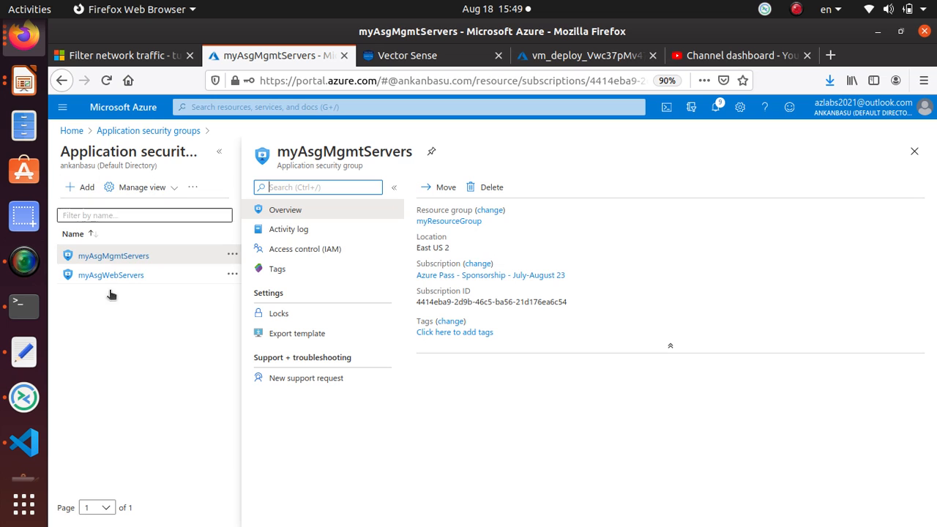
left_click(125, 274)
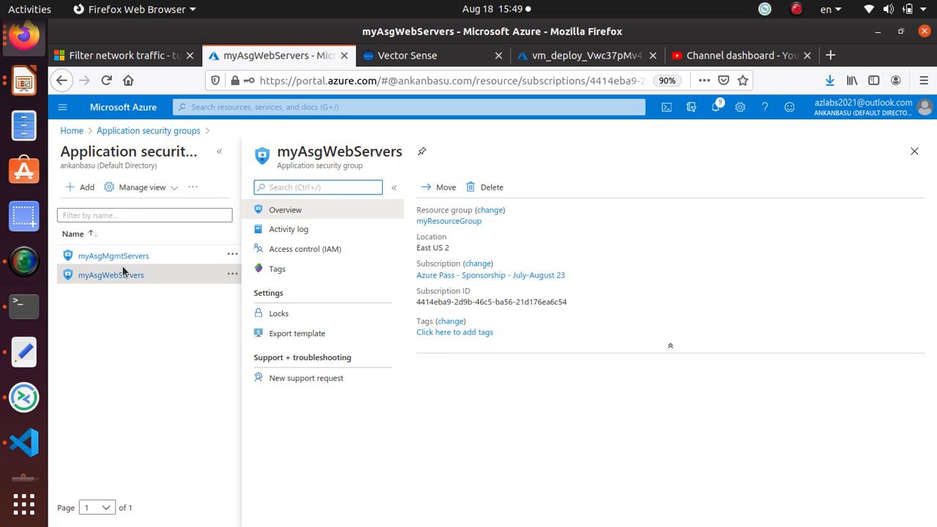
Reread the tutorial instructions for assigning an application security group through a VM's networking settings.
left_click(132, 52)
scroll(518, 346, "up", 2)
scroll(518, 347, "up", 1)
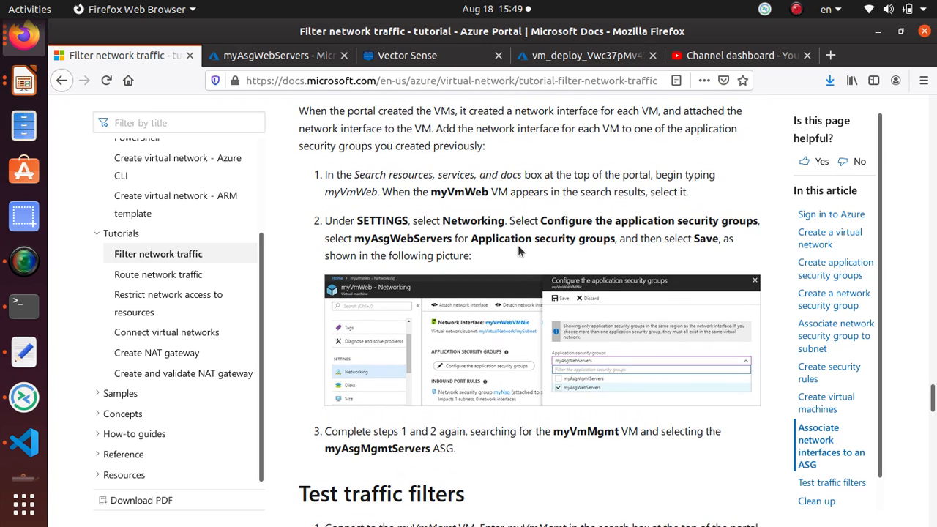
Return to the Azure portal and open the networking settings of the myVmMgmt virtual machine.
left_click(274, 55)
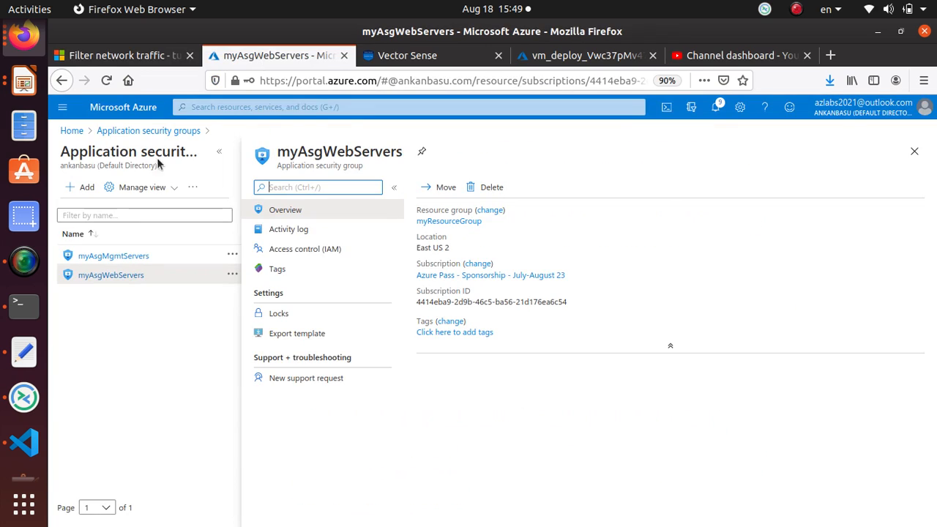
left_click(71, 130)
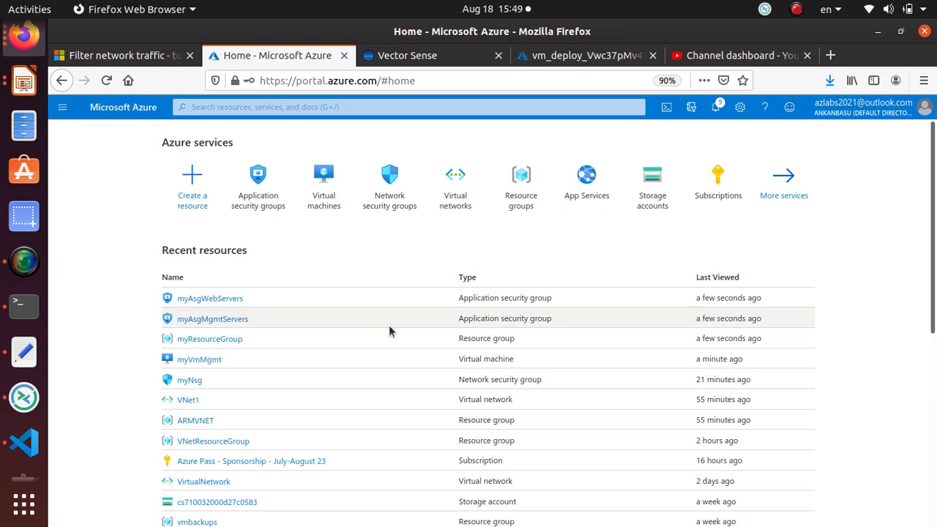
left_click(308, 204)
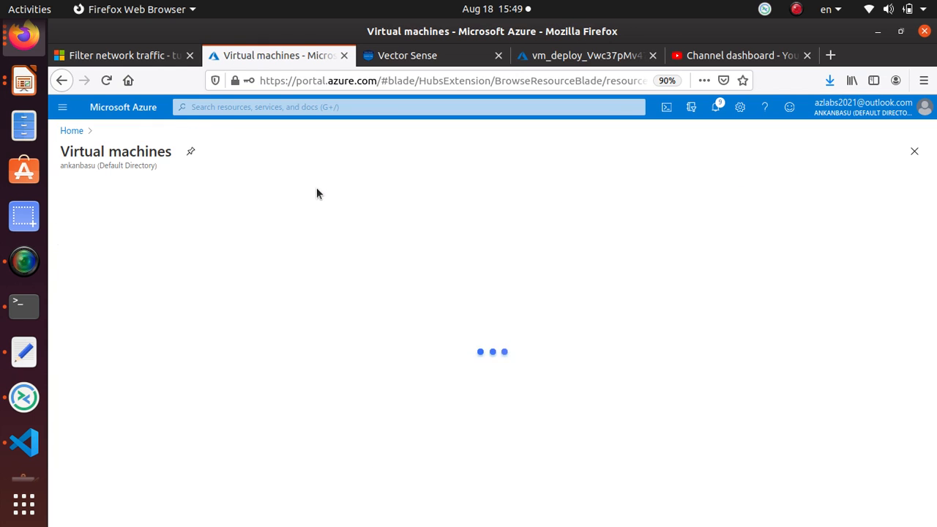
left_click(118, 290)
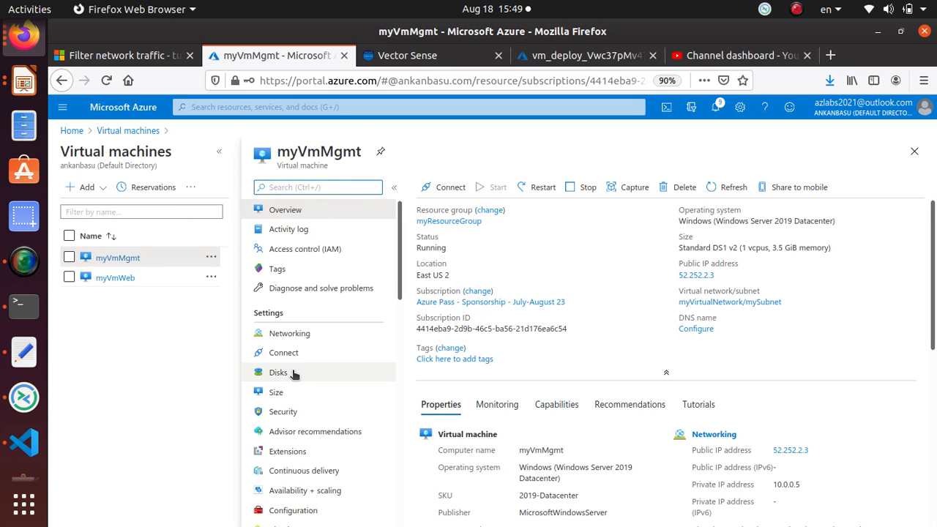
scroll(280, 373, "down", 1)
scroll(388, 428, "up", 1)
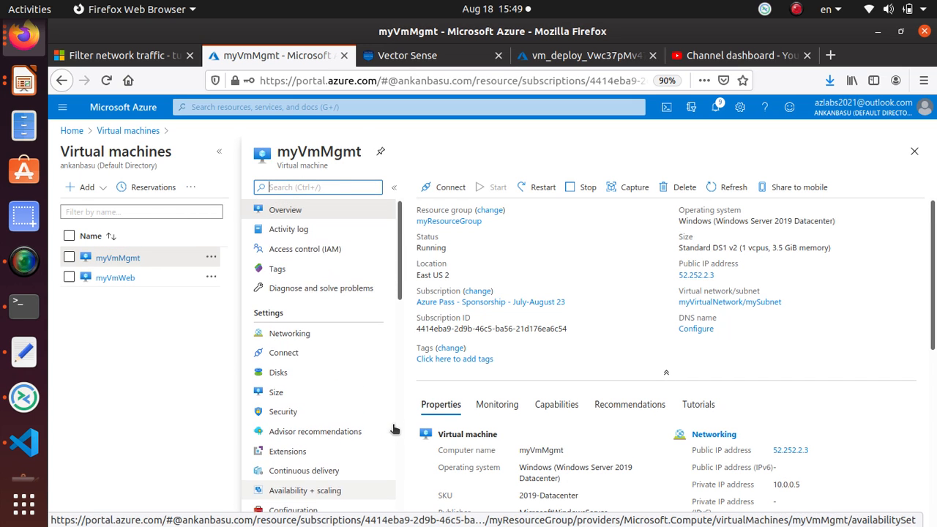
left_click(307, 336)
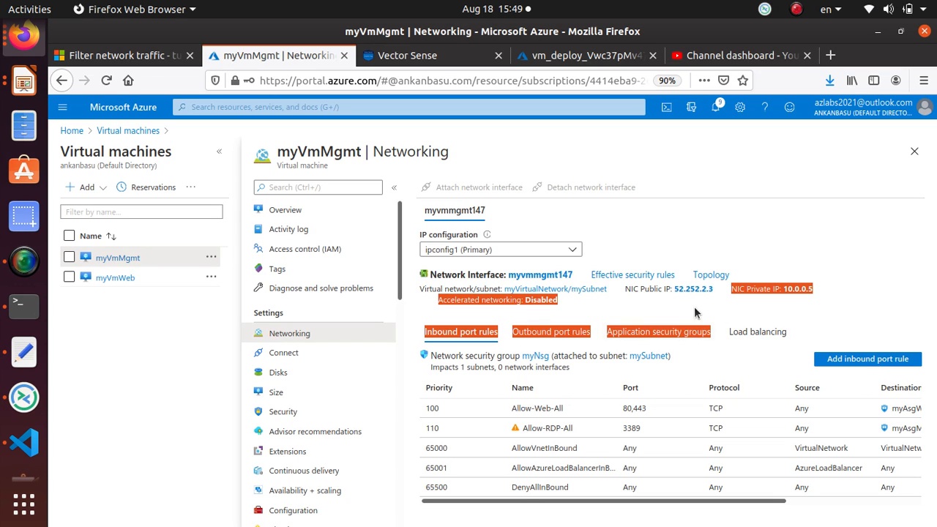
Assign the myAsgMgmtServers application security group to myVmMgmt's network interface, save it, and highlight the VM name.
left_click(690, 332)
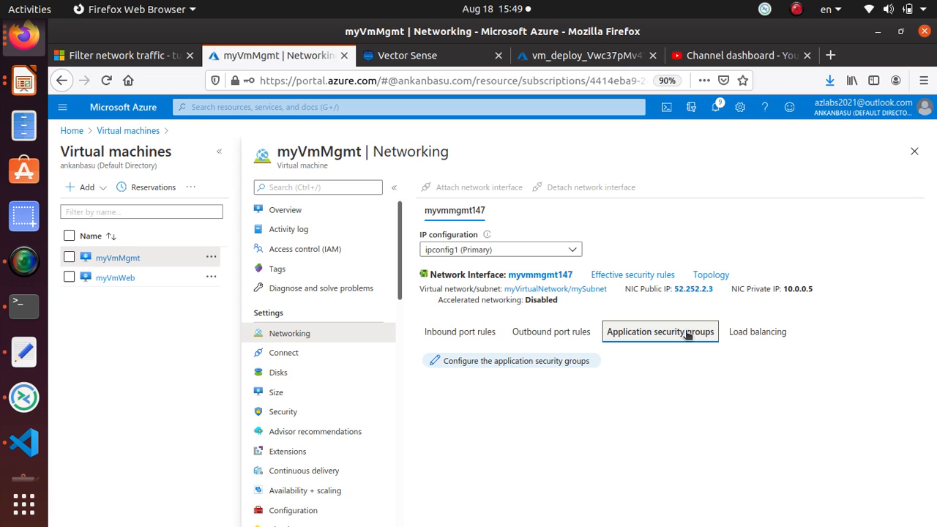
left_click(505, 362)
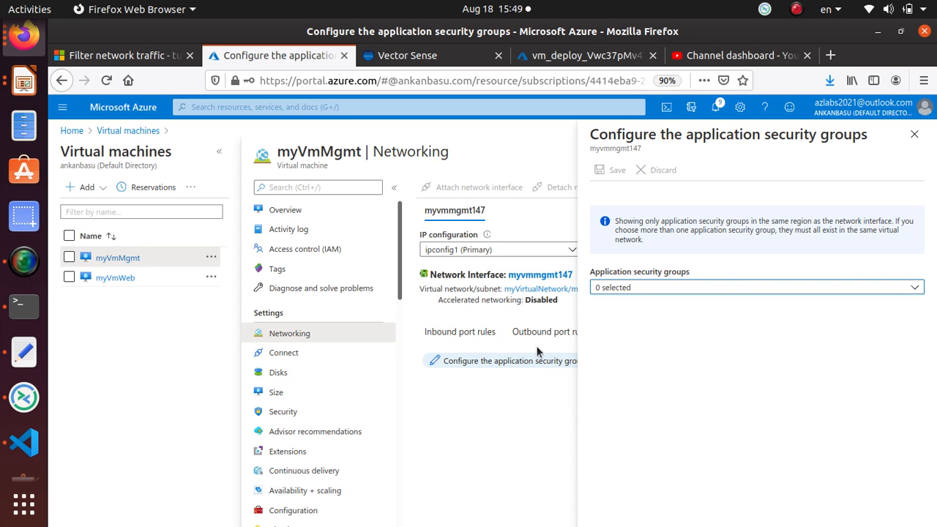
left_click(731, 286)
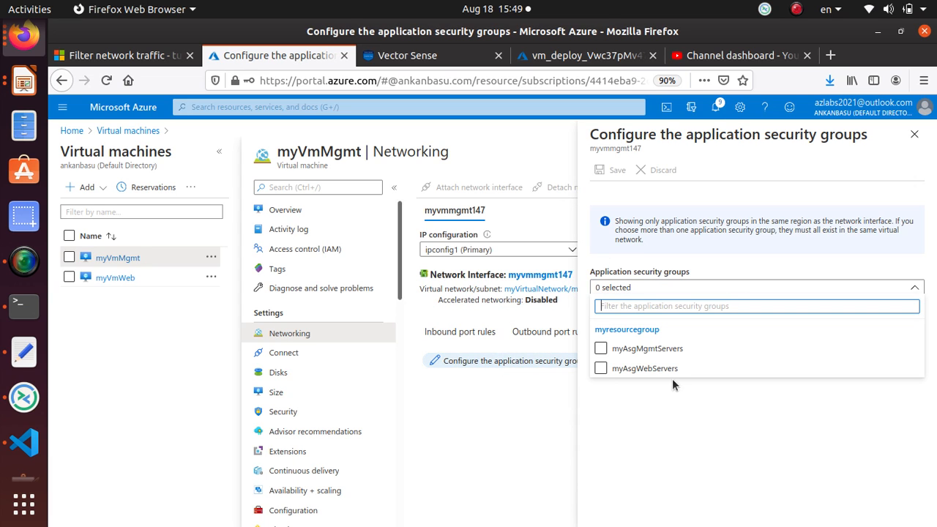
left_click(600, 348)
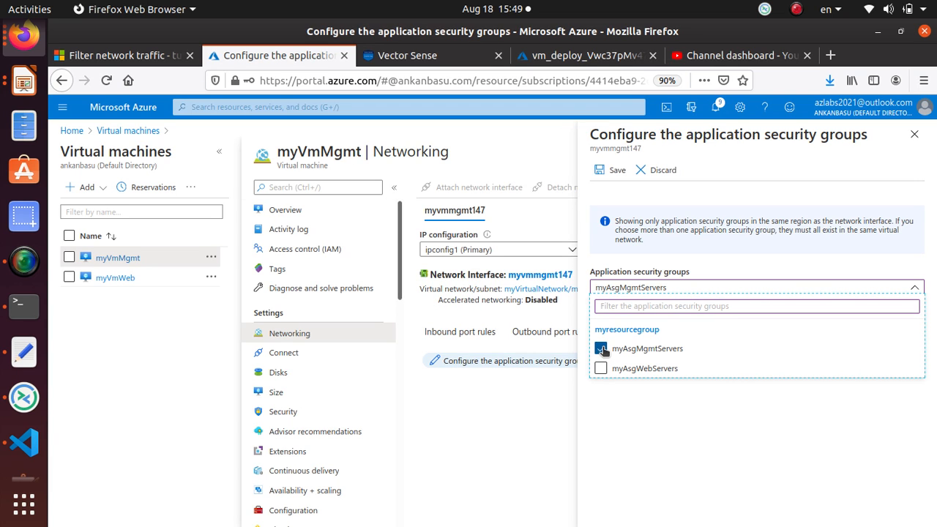
left_click(612, 170)
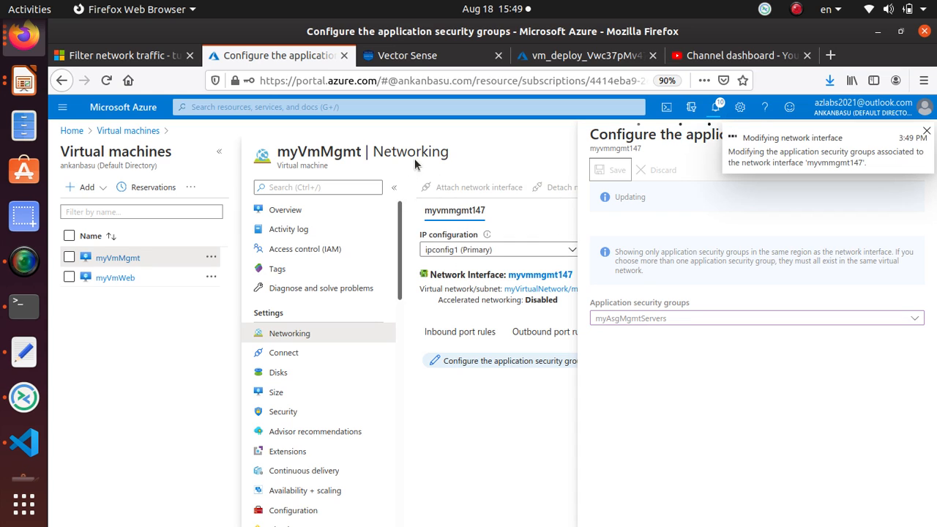
left_click(926, 131)
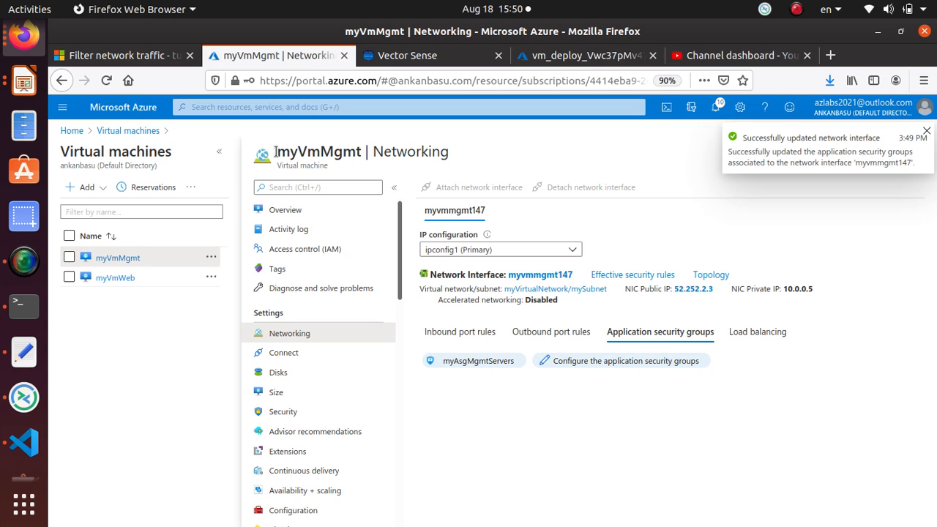
left_click_drag(276, 152, 364, 143)
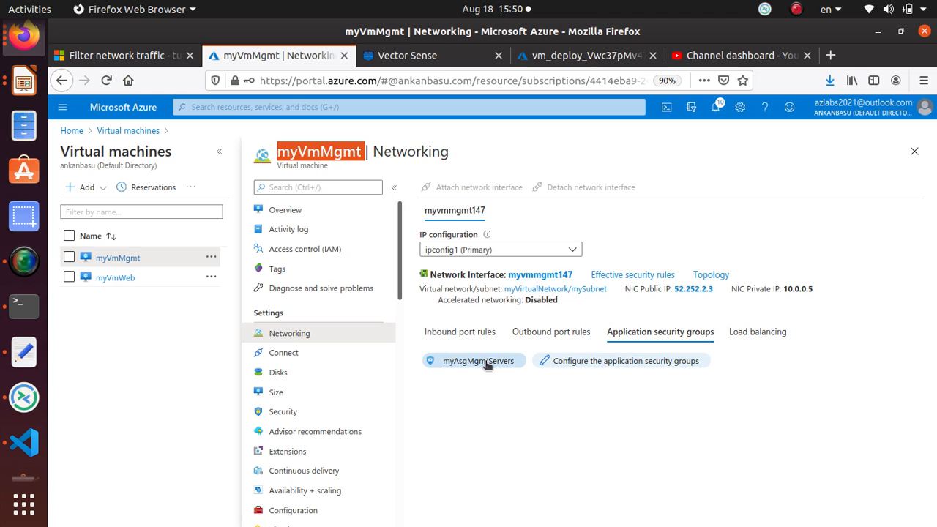
Assign the myAsgWebServers application security group to myVmWeb's network interface and save it.
left_click(117, 279)
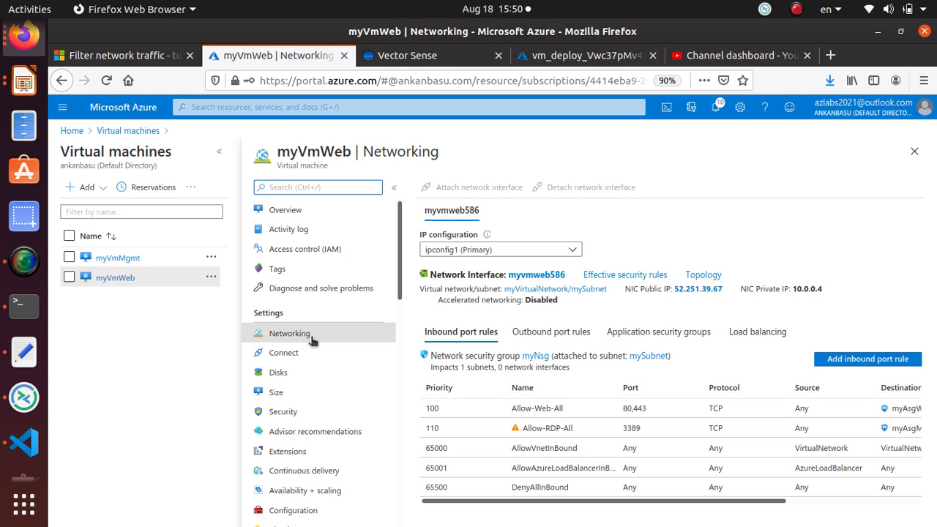
left_click(656, 333)
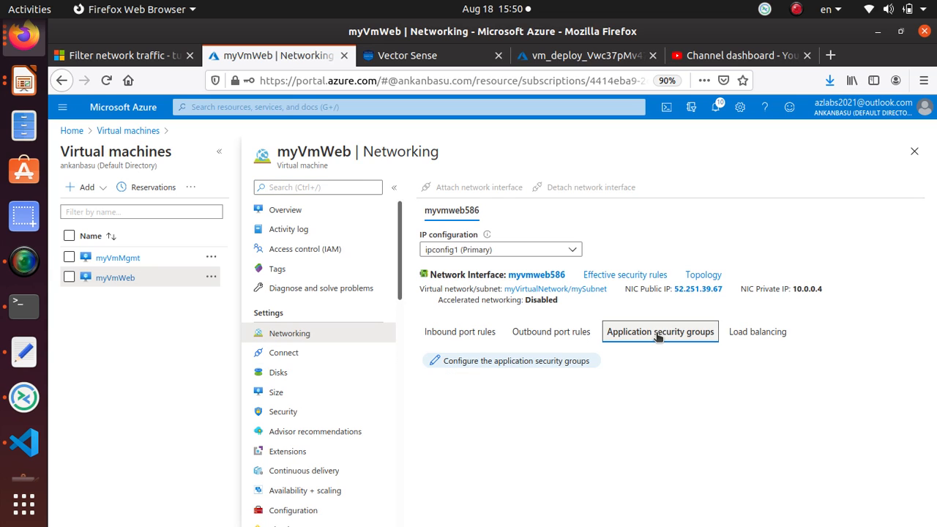
left_click(503, 363)
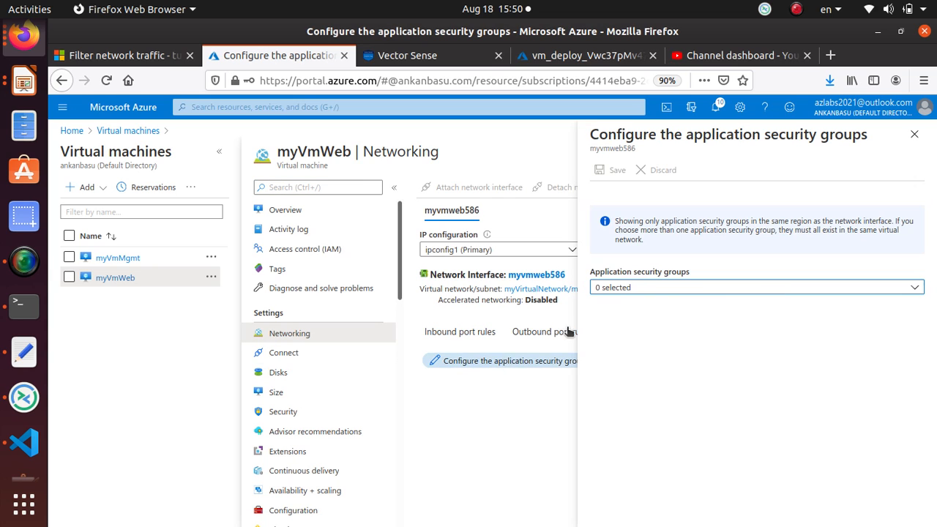
left_click(619, 289)
left_click(601, 368)
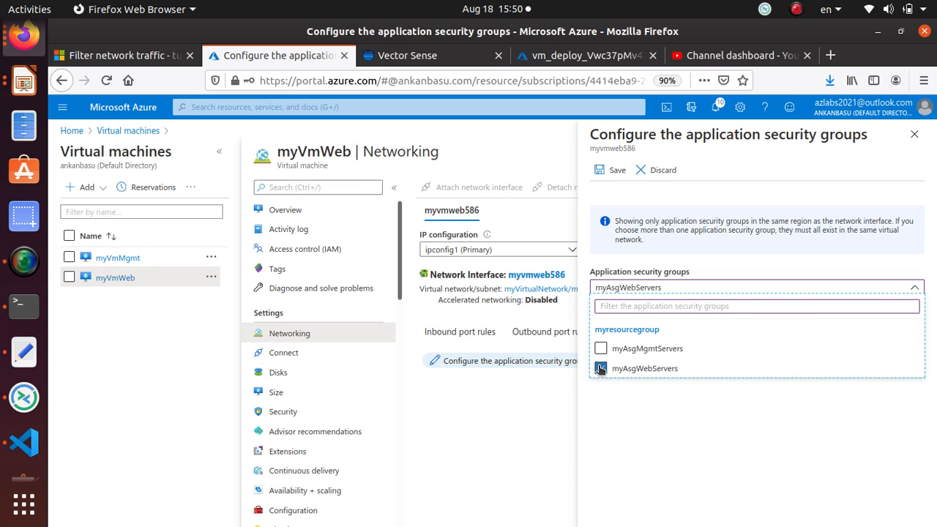
left_click(619, 172)
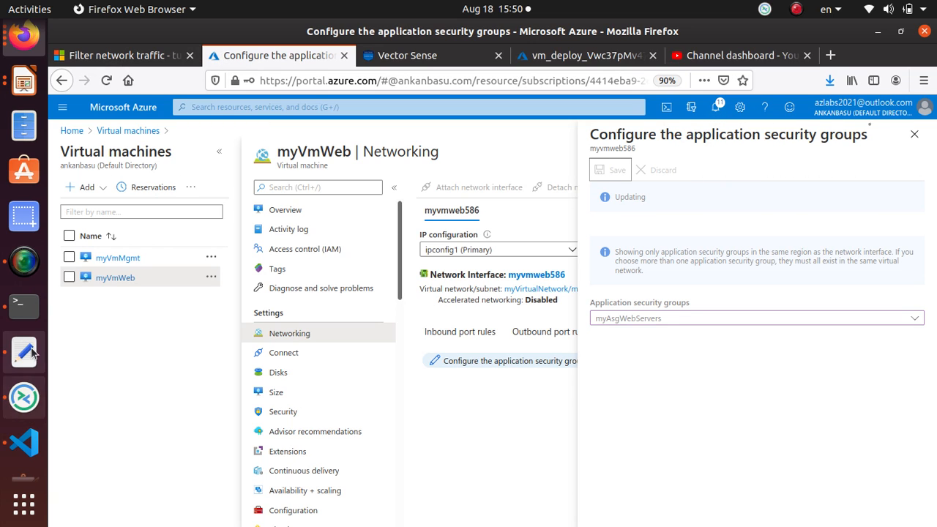
Look at the hand-drawn network diagram in MyPaint and return to the Azure portal in Firefox.
left_click(24, 457)
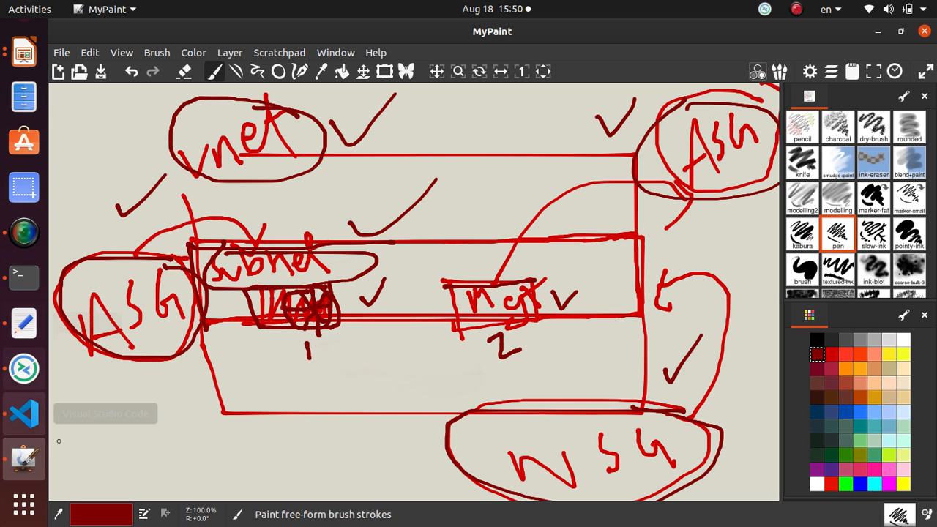
scroll(31, 123, "up", 2)
left_click(25, 42)
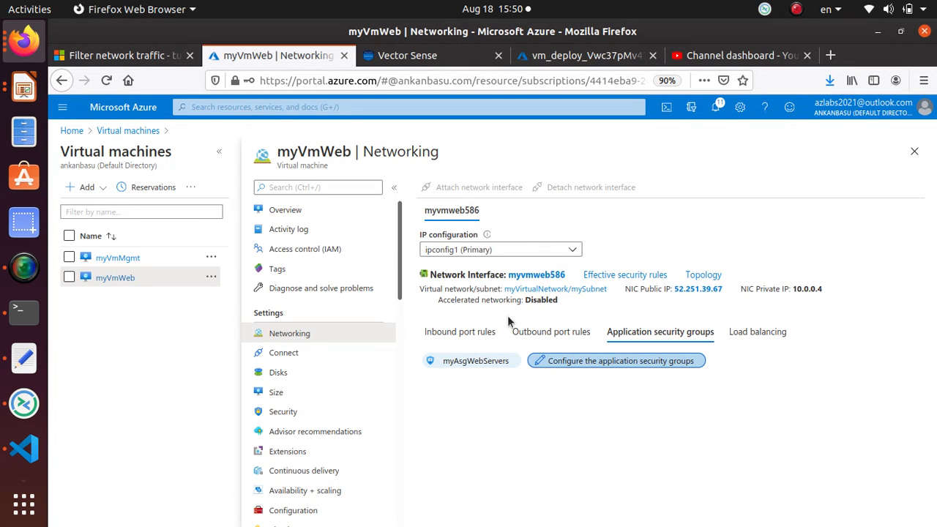
Read the tutorial's "Test traffic filters" section, highlighting its heading and the myVmMgmt VM name.
left_click(117, 55)
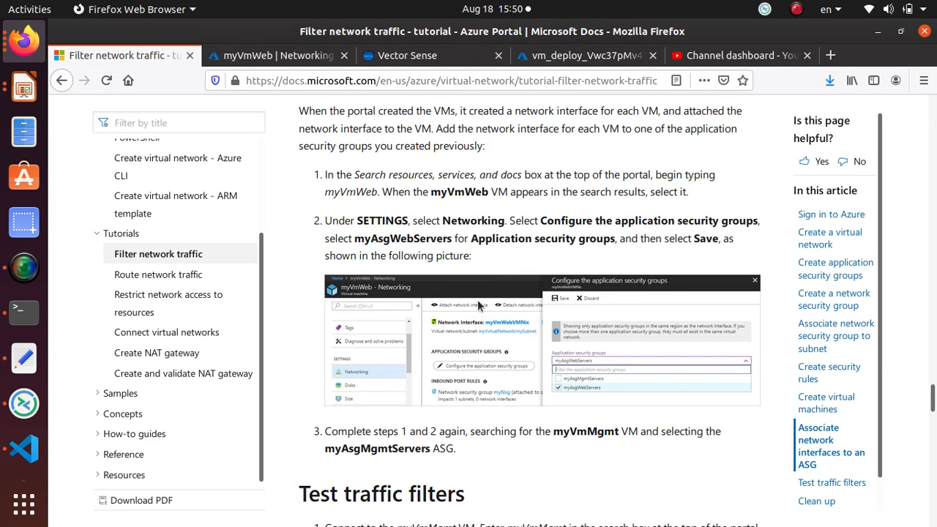
scroll(464, 304, "down", 5)
left_click_drag(296, 183, 489, 182)
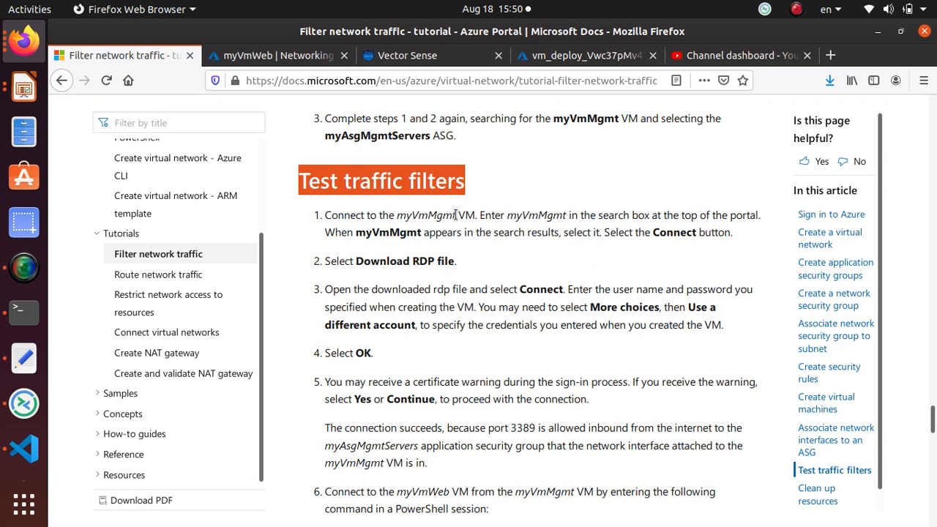
left_click_drag(398, 215, 466, 217)
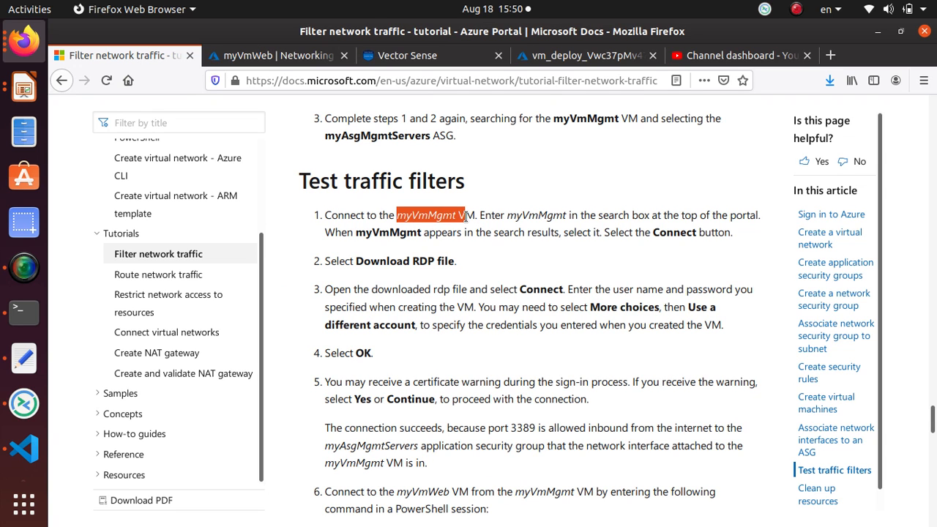
scroll(426, 269, "down", 4)
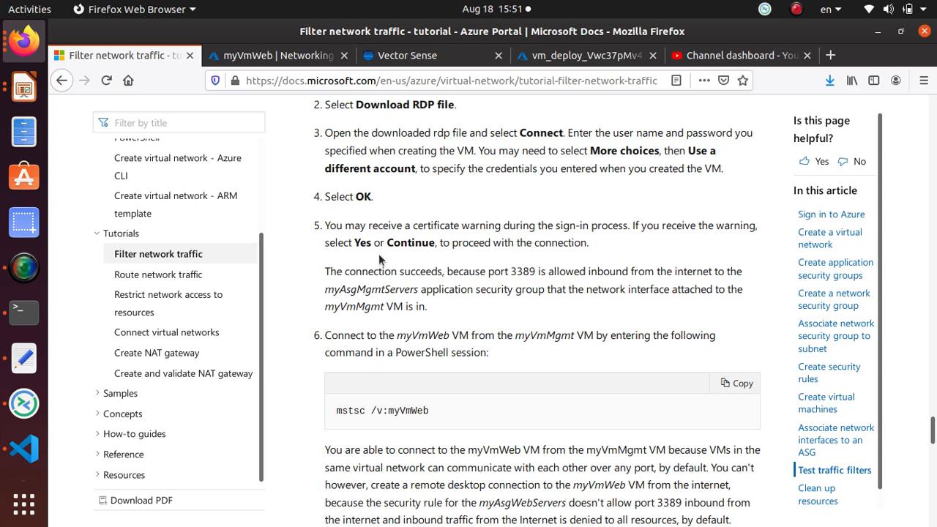
scroll(490, 248, "up", 4)
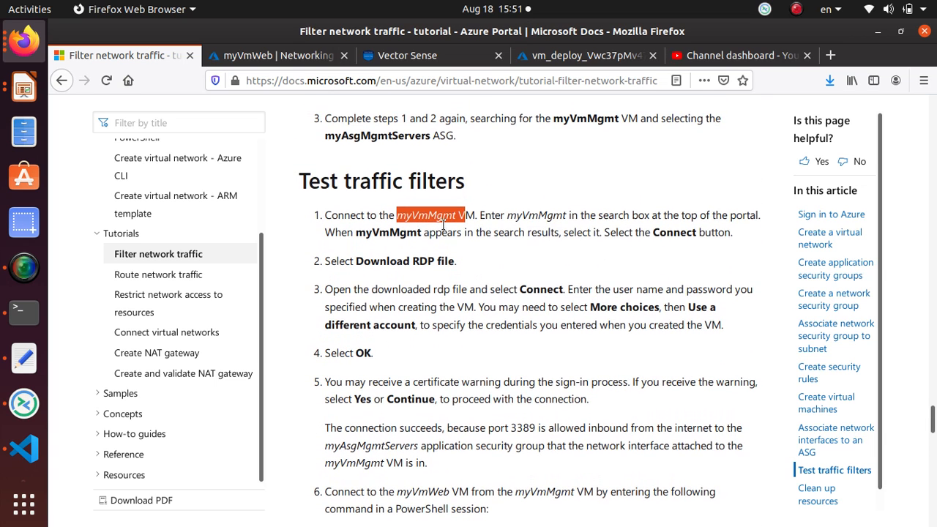
double_click(435, 216)
right_click(450, 215)
left_click(475, 228)
left_click(24, 368)
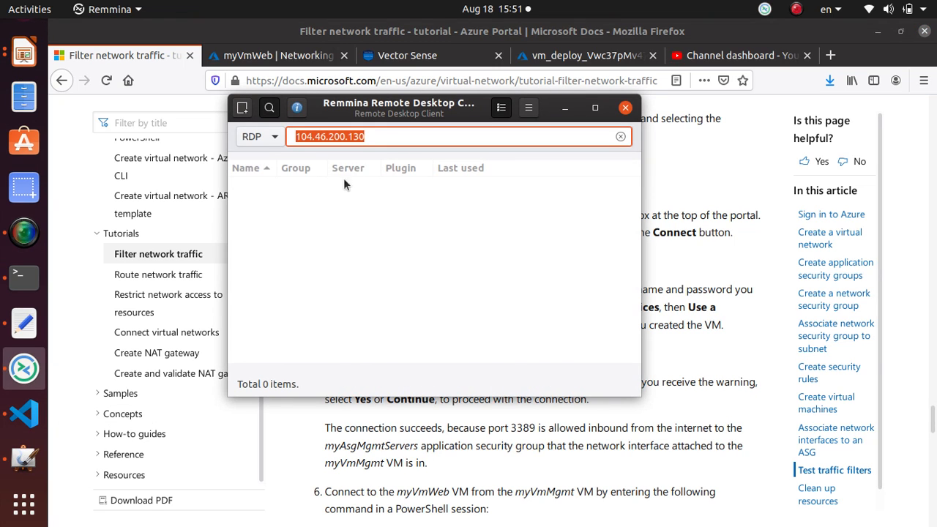
left_click(379, 137)
triple_click(379, 138)
key("ctrl+v")
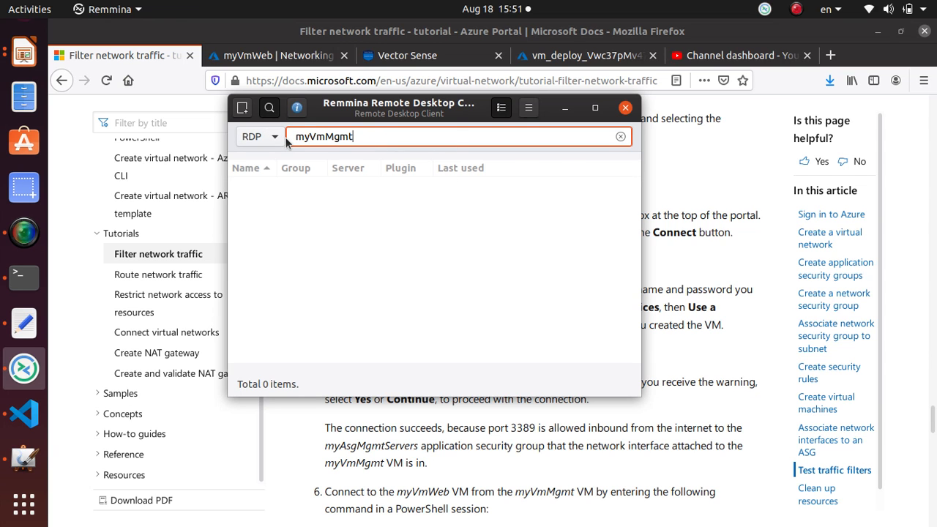
Copy myVmMgmt's public IP address from its portal overview and start an RDP connection to 52.252.2.3 in Remmina.
key("alt+Tab")
left_click(311, 59)
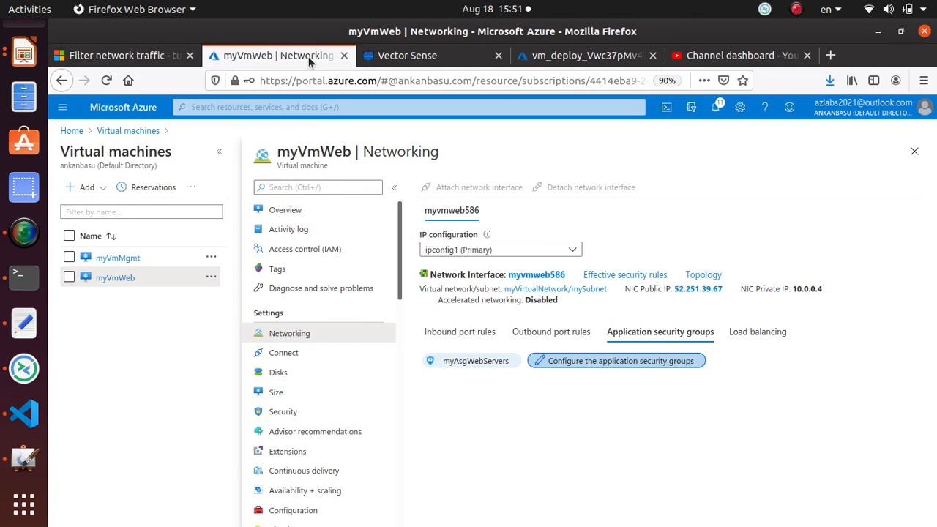
left_click(127, 262)
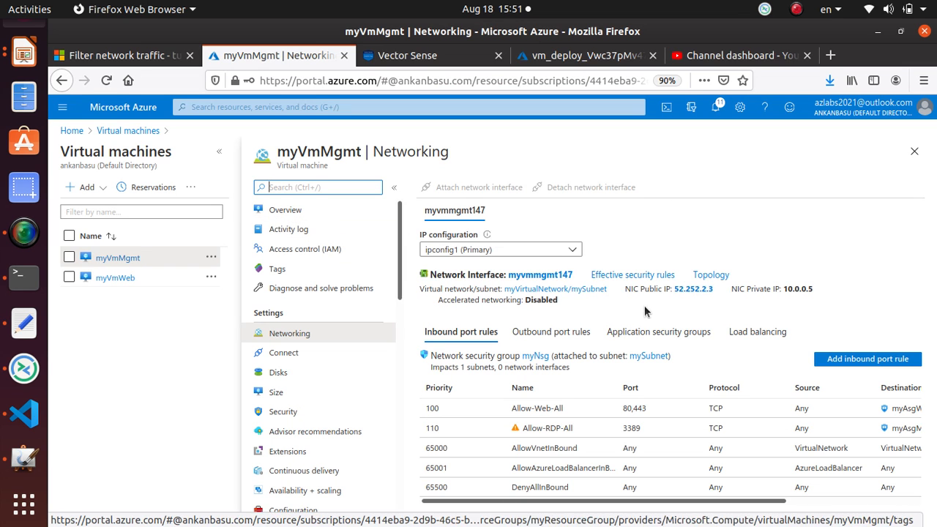
left_click(313, 210)
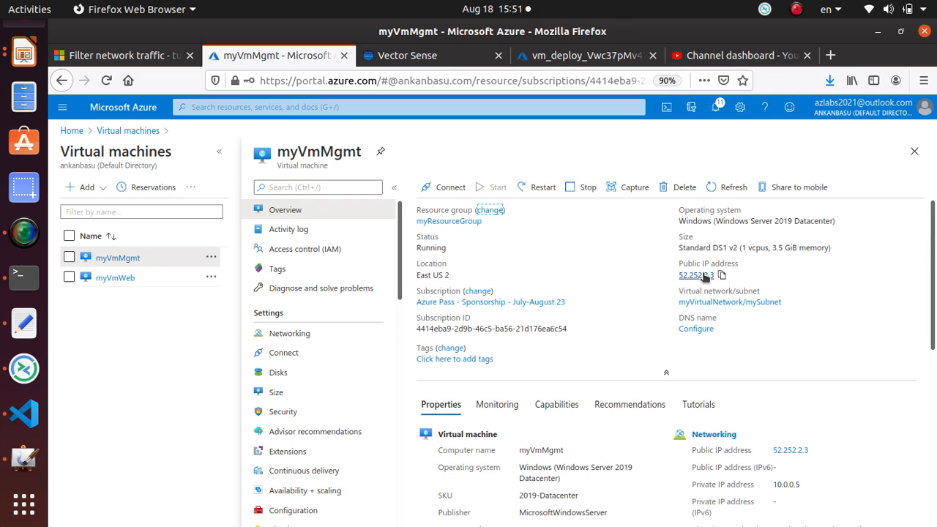
left_click(722, 275)
key("alt+Tab")
key("ctrl+v")
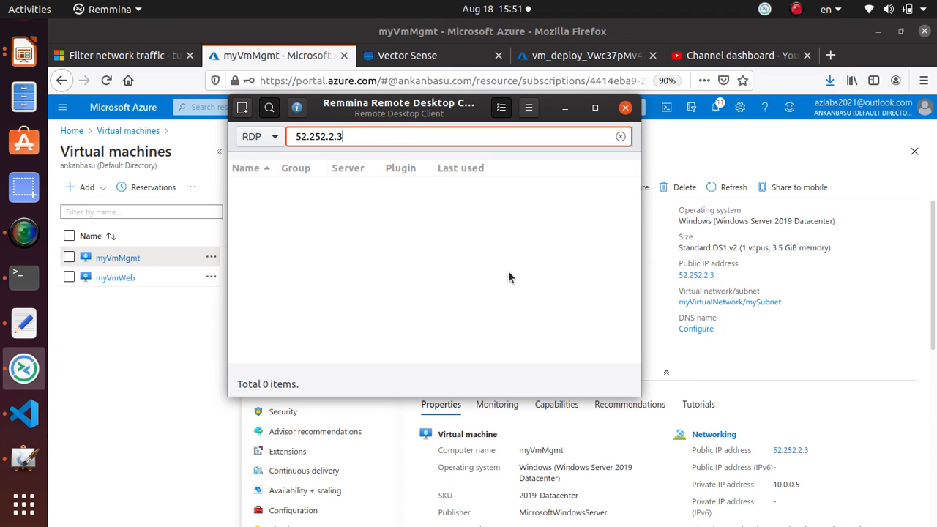
key("Return")
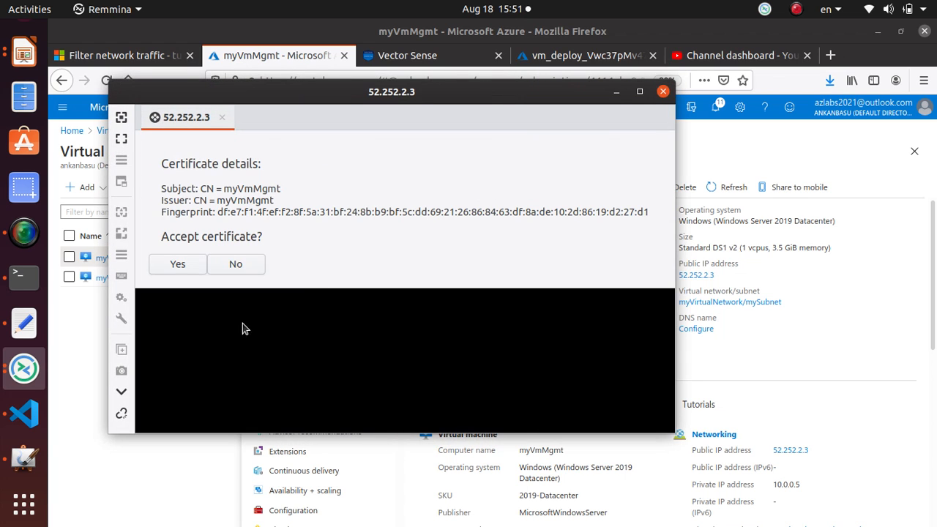
Accept the myVmMgmt certificate and sign in to the RDP session with the username student and the account password.
left_click(177, 263)
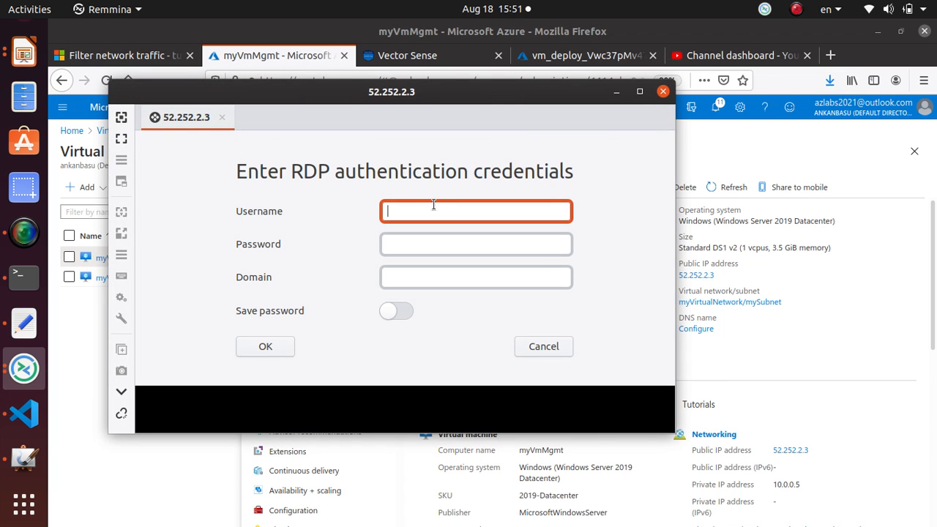
type("student")
key("Tab")
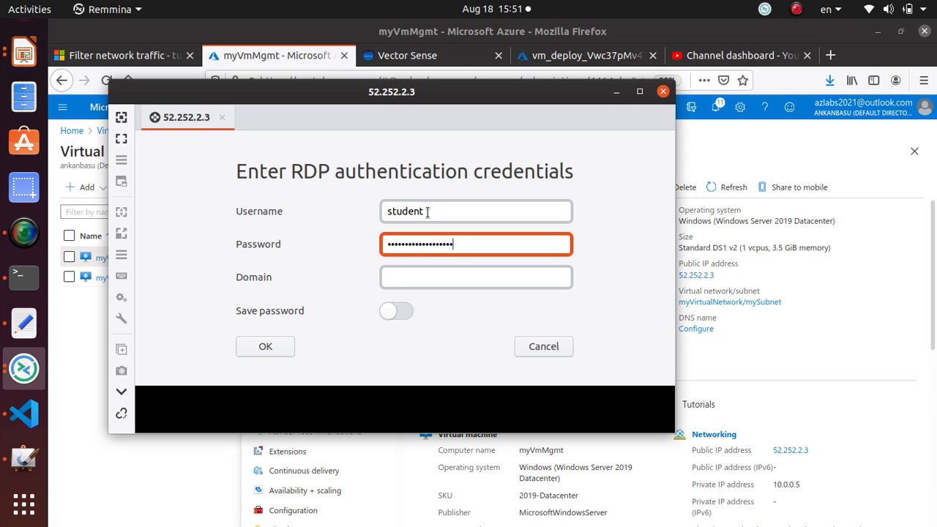
key("Return")
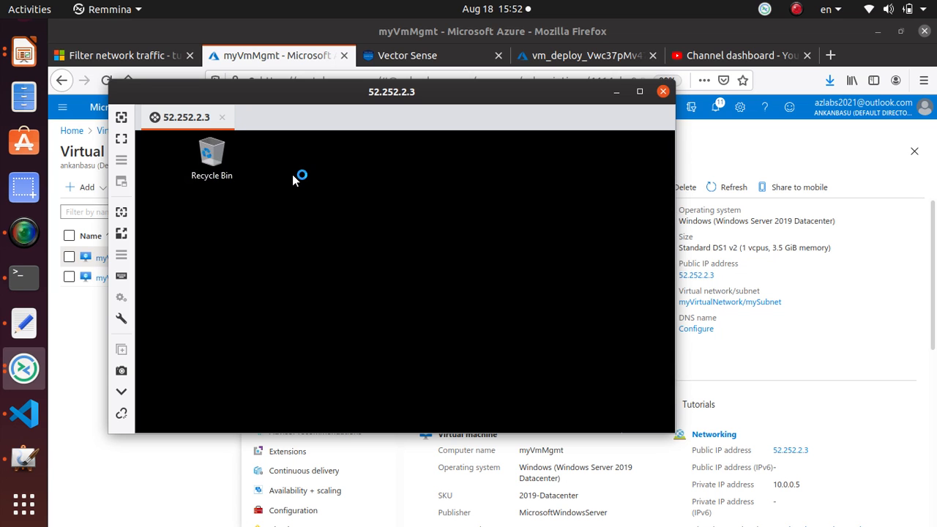
Return to the Azure portal, open myVmWeb through myResourceGroup, and copy the VM's public IP address.
left_click(701, 278)
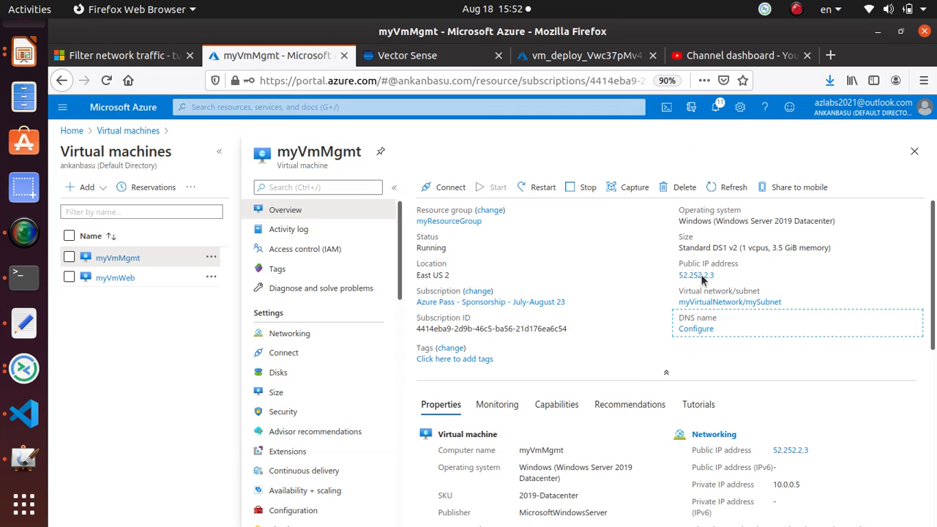
left_click(468, 221)
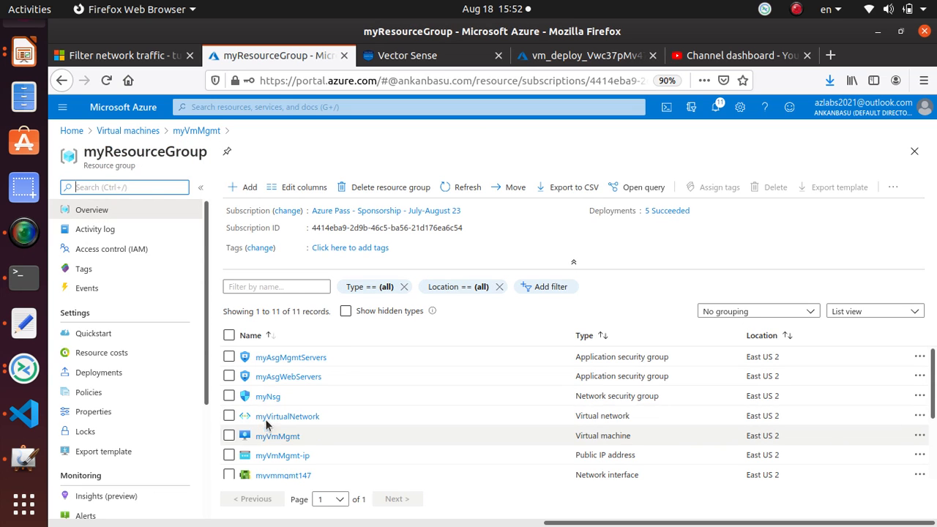
scroll(287, 477, "down", 1)
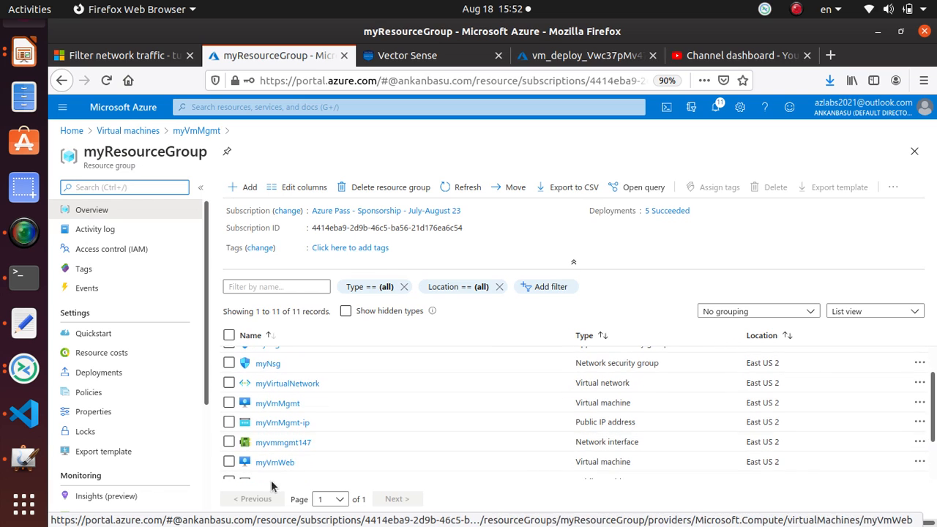
left_click(284, 466)
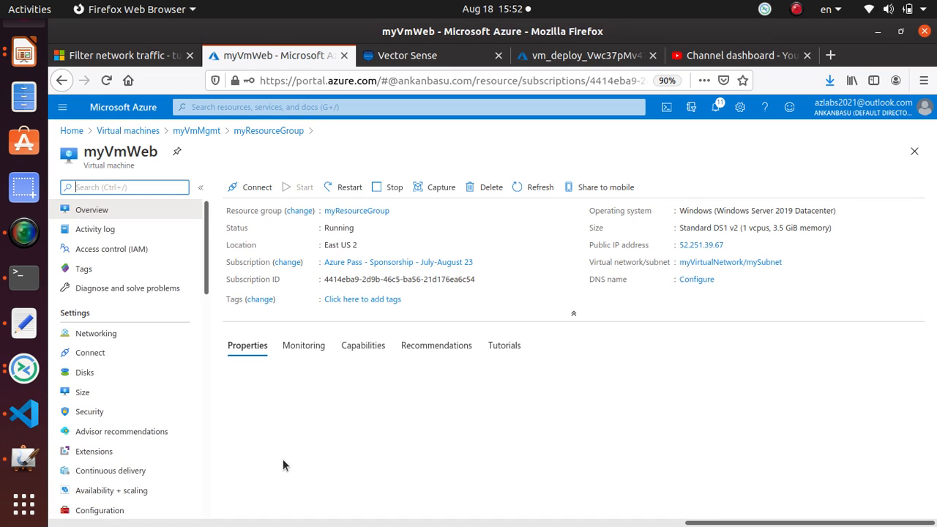
left_click(727, 245)
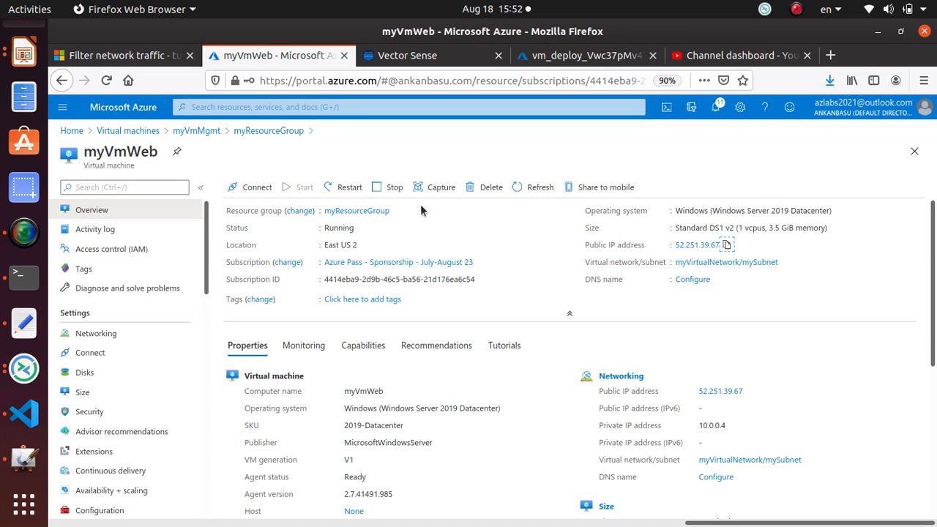
Switch to the myVmMgmt session in Remmina and allow the VM to be discoverable on the network.
left_click(110, 55)
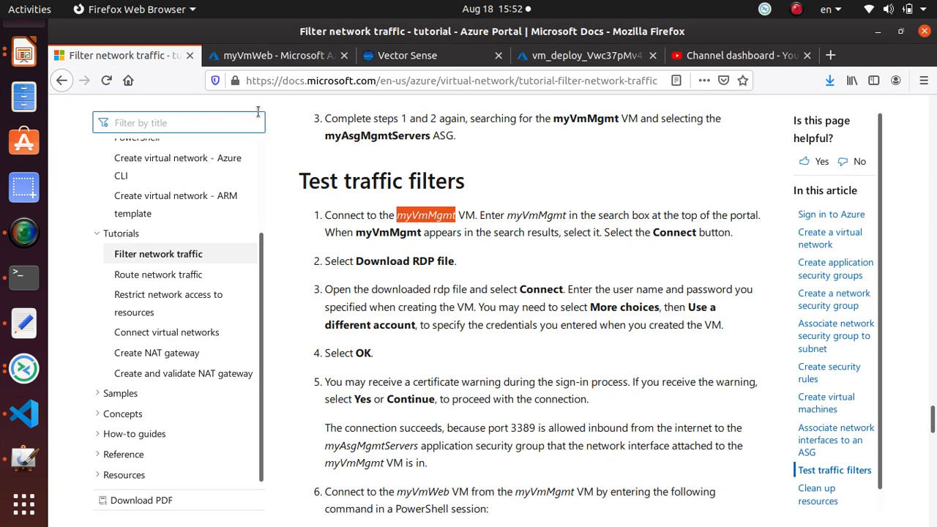
left_click(279, 58)
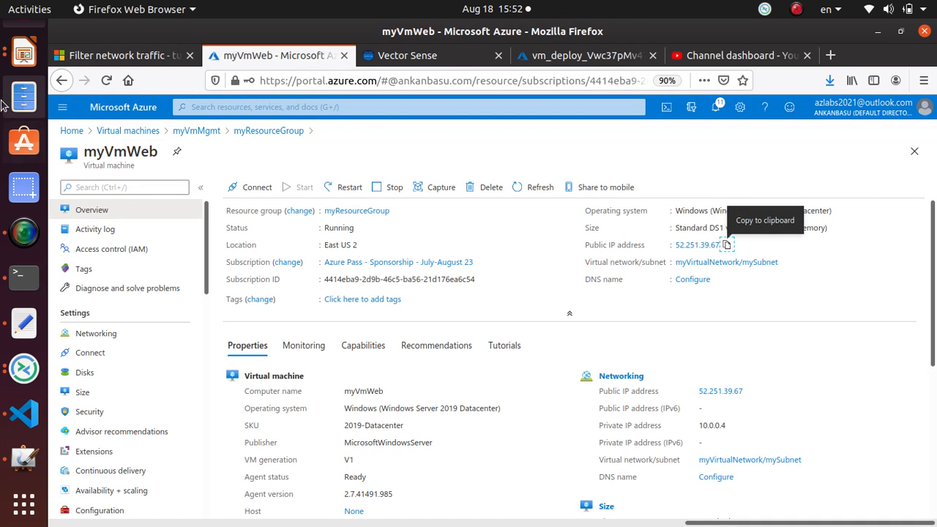
left_click(24, 369)
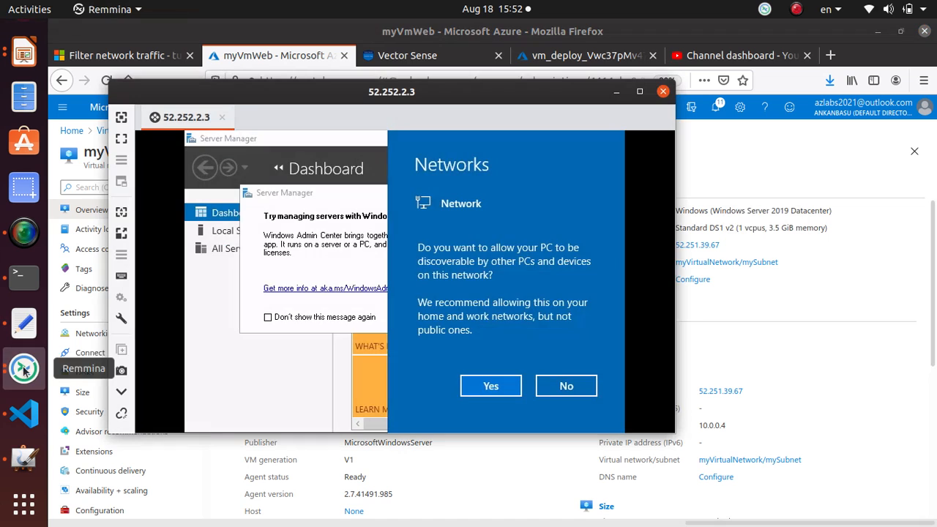
left_click(495, 386)
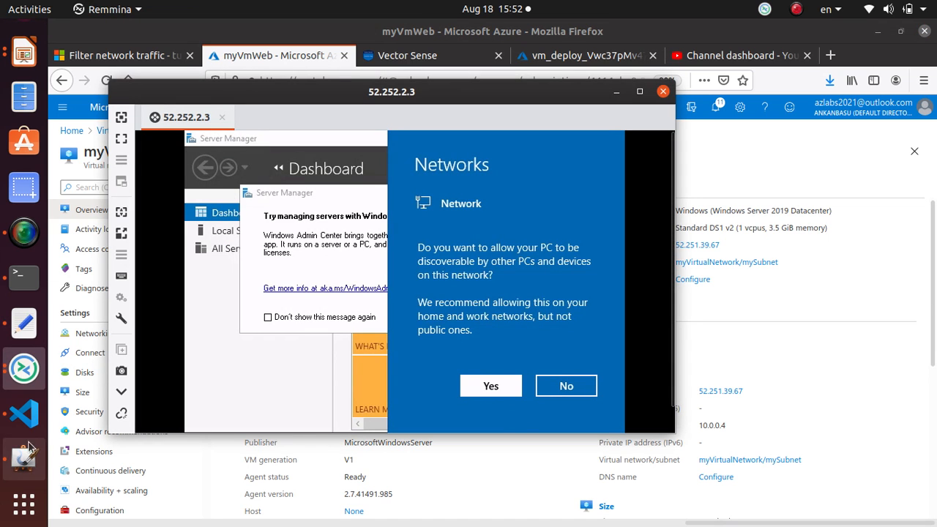
Try to open an RDP connection from Remmina's main window to 52.251.39.67, and return to the 52.252.2.3 session.
right_click(27, 361)
left_click(146, 275)
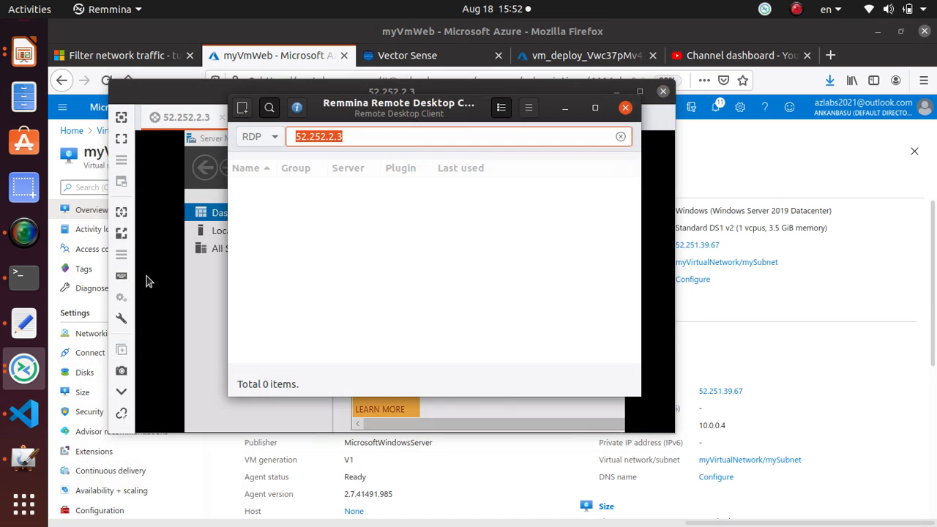
key("ctrl+v")
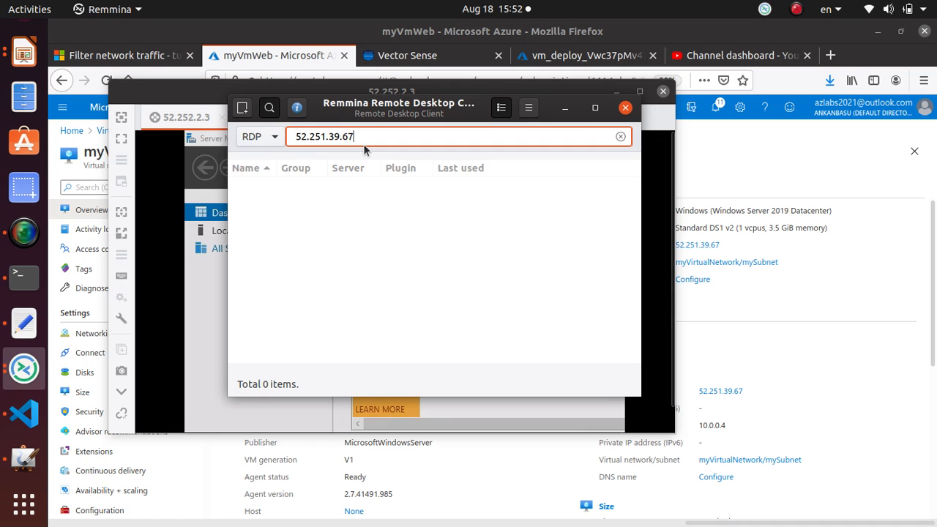
key("Return")
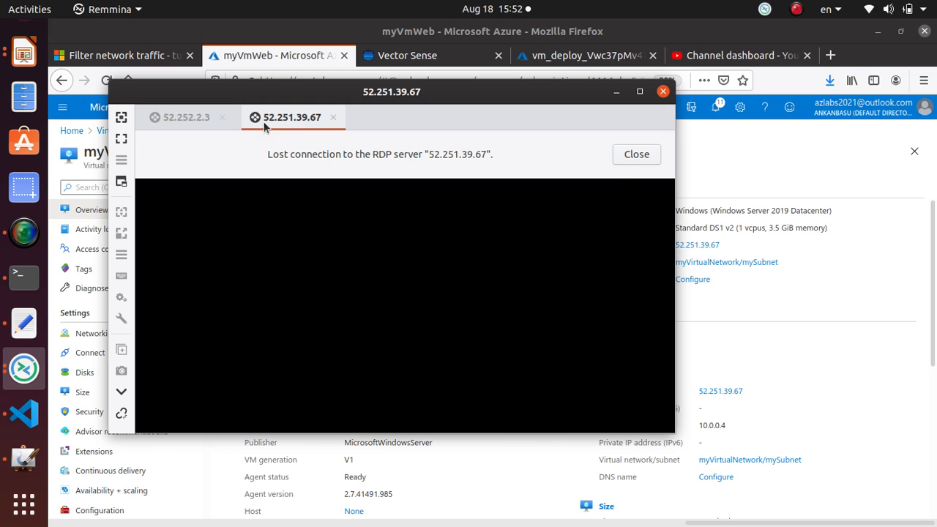
left_click(184, 117)
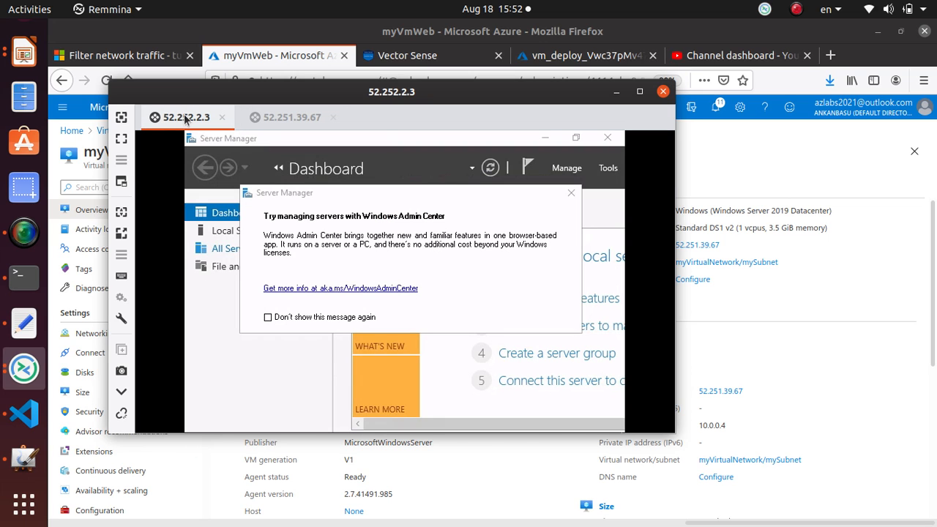
Dismiss the Windows Admin Center message and copy the mstsc /v:myVmWeb command from step 6 of the tutorial's Test traffic filters section.
left_click(571, 195)
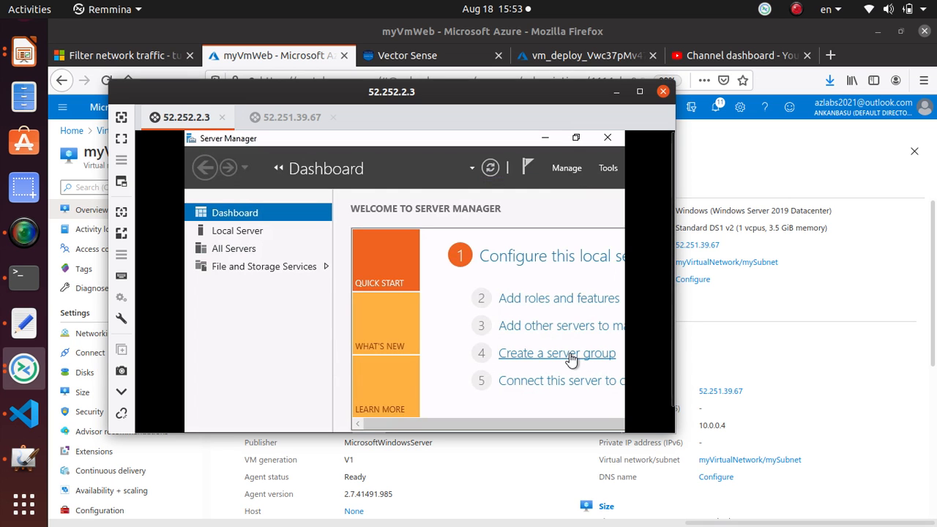
left_click(120, 55)
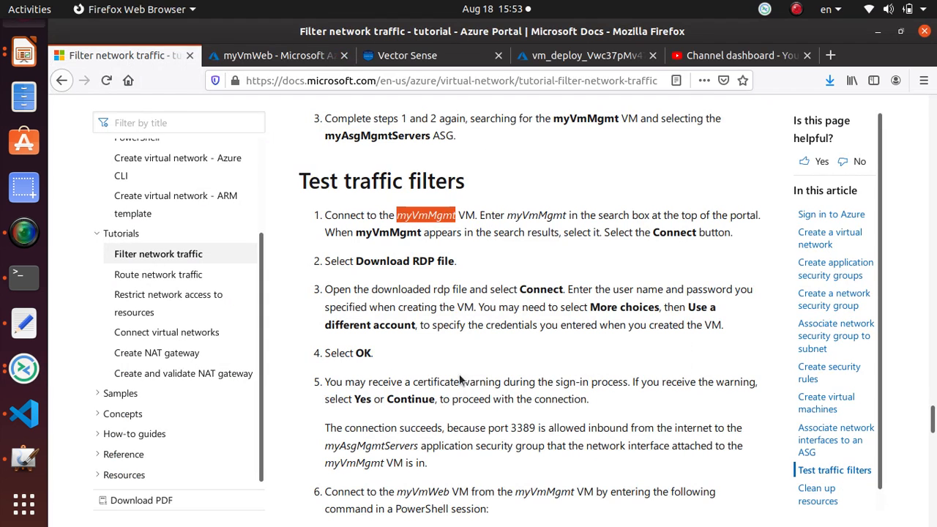
scroll(501, 190, "down", 5)
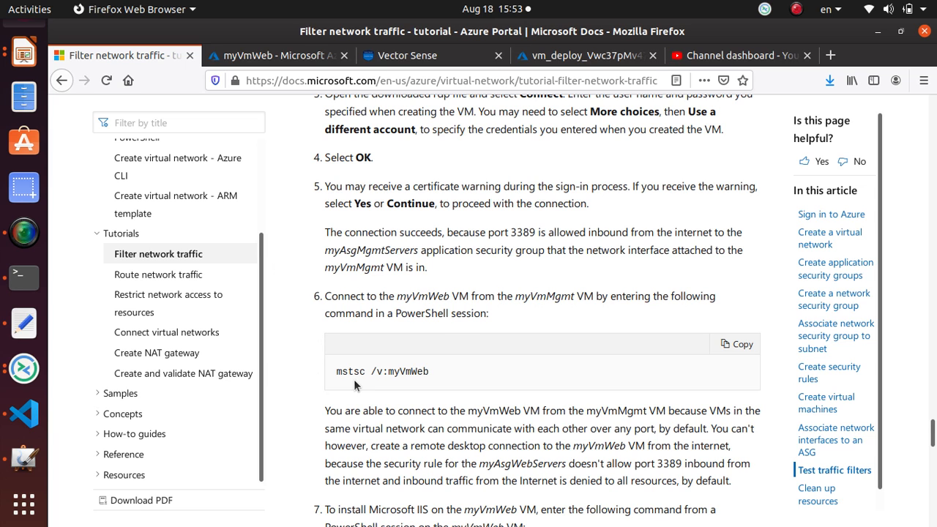
scroll(385, 320, "down", 3)
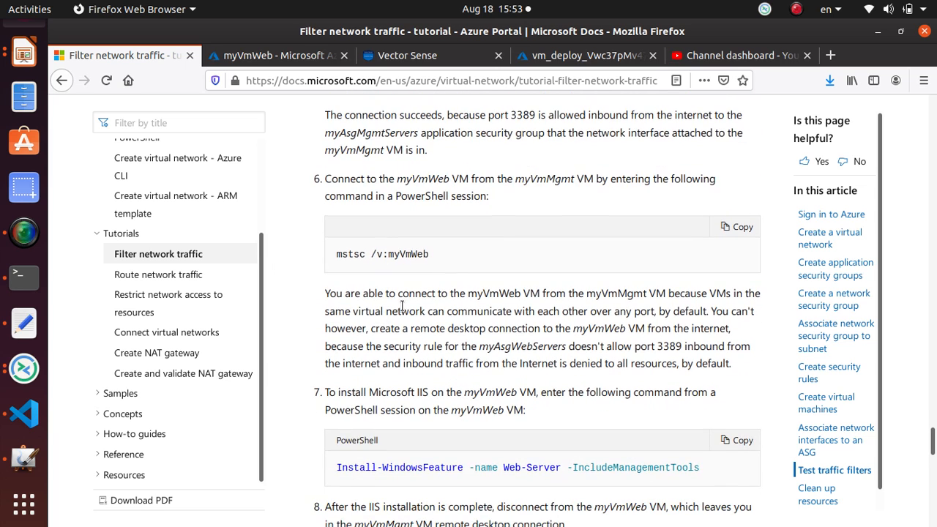
left_click(739, 227)
Highlight the myVmWeb name in step 6 of the tutorial and look at that VM's overview in the Azure portal.
left_click_drag(397, 177, 449, 178)
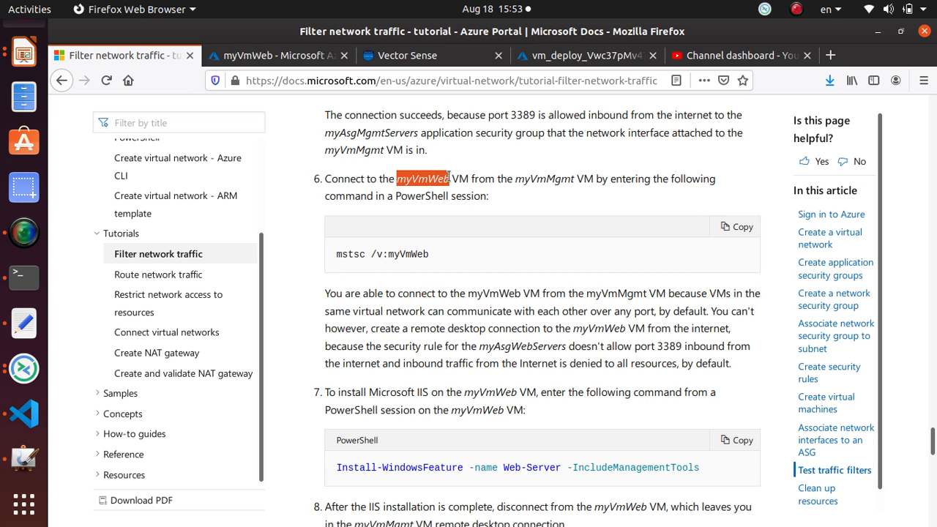
left_click(514, 178)
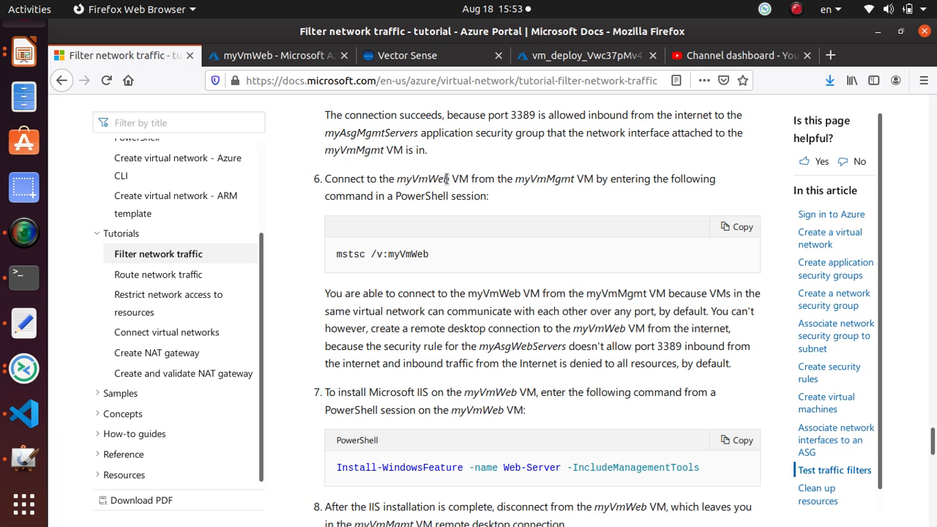
left_click_drag(448, 178, 392, 178)
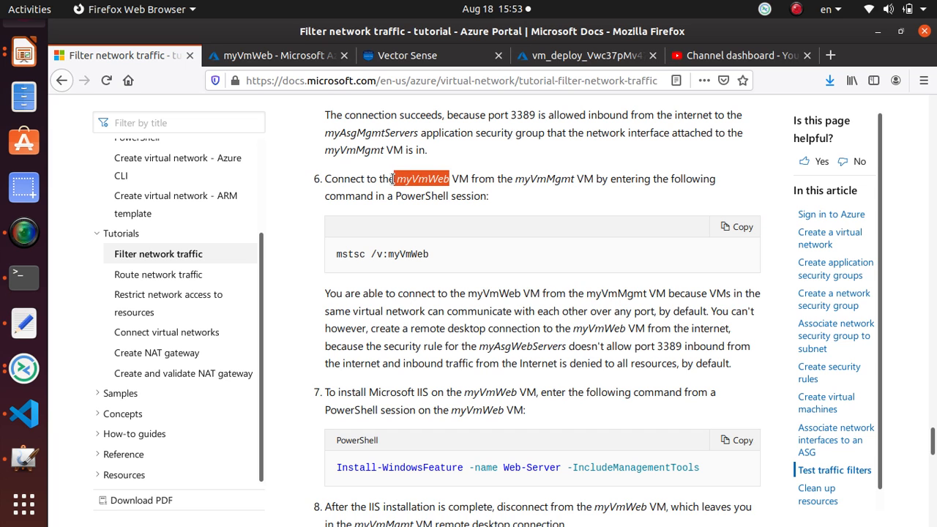
left_click(269, 55)
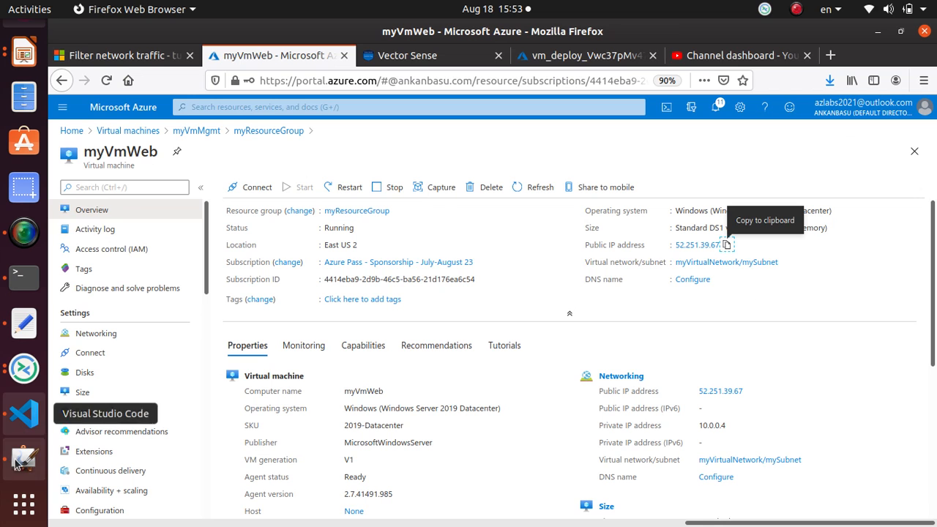
Switch to Remmina, maximize the 52.252.2.3 session, open Windows PowerShell there, and run mstsc /v:myVmWeb.
left_click(25, 371)
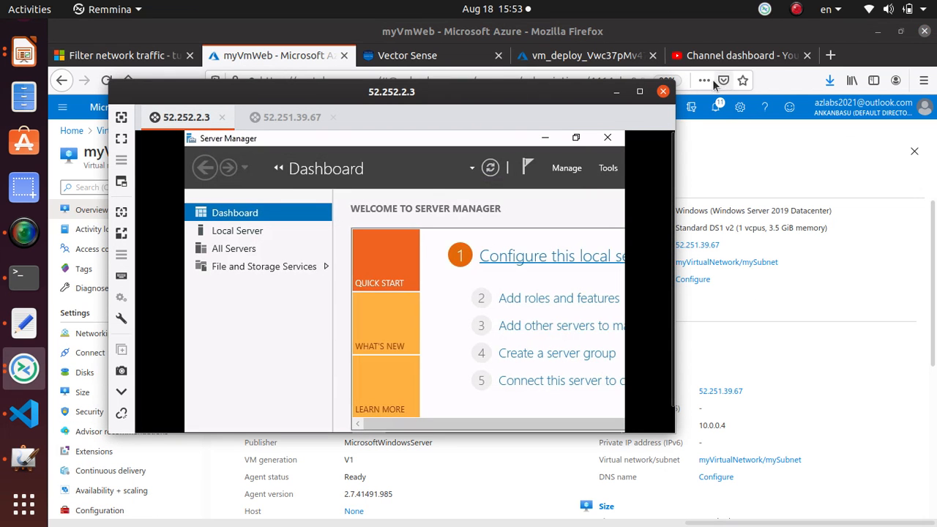
left_click(639, 91)
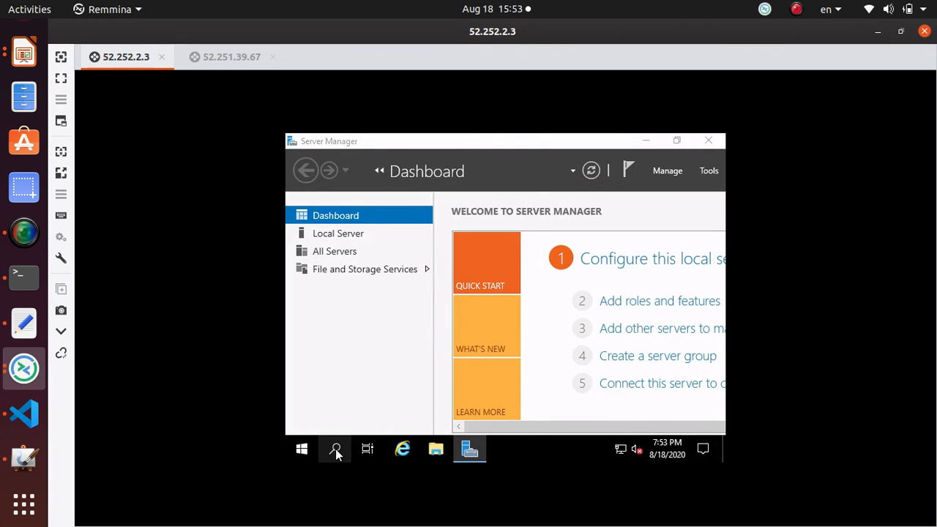
left_click(335, 448)
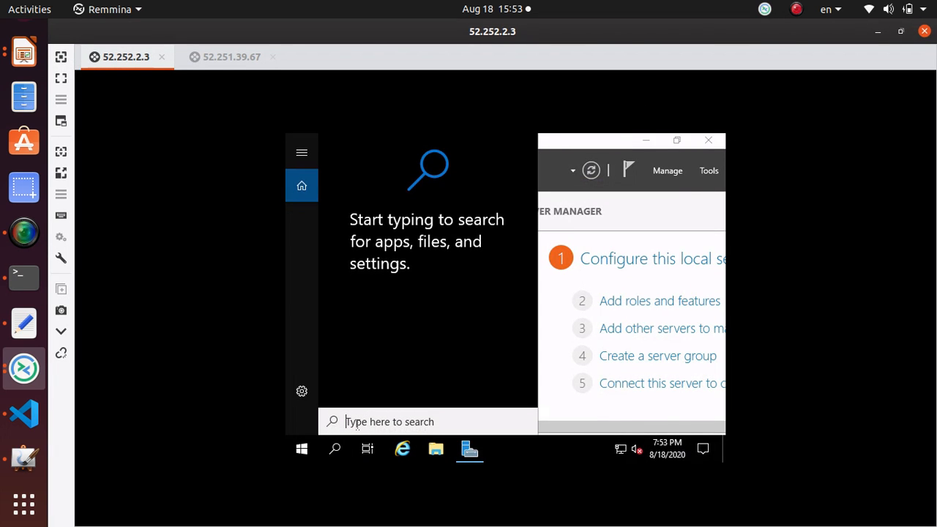
type("power")
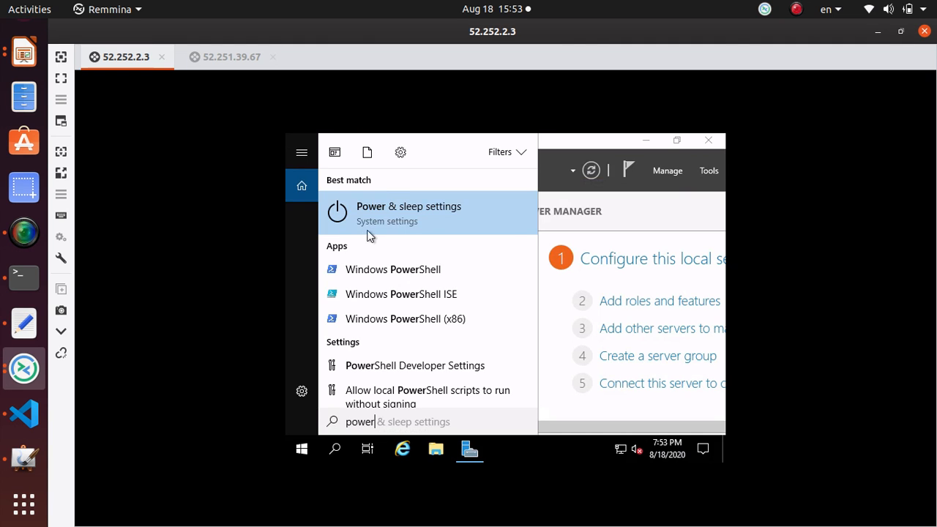
left_click(392, 270)
type("mstsc /v:myVmWeb")
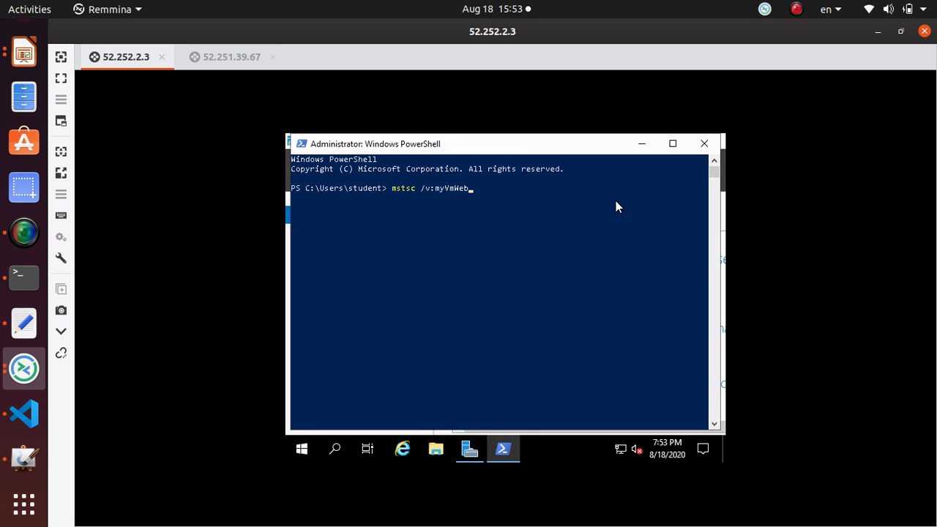
key("Return")
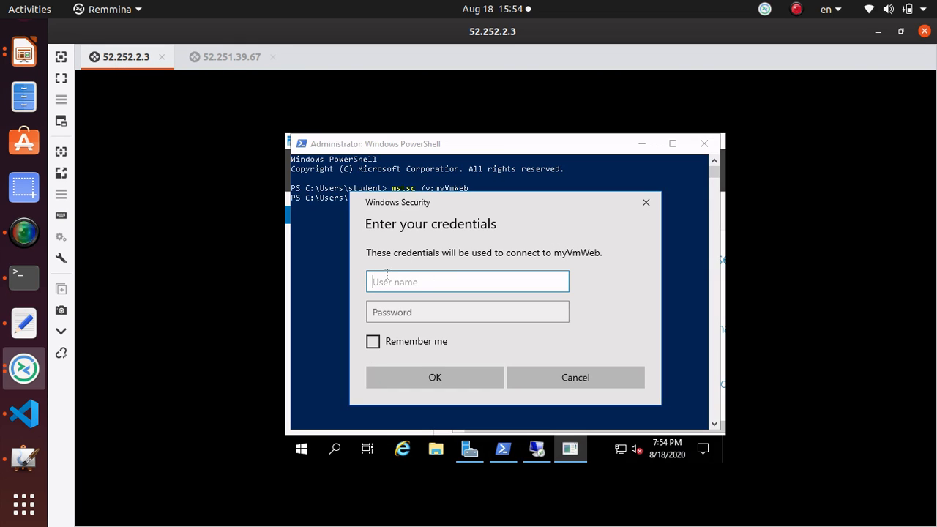
Sign in to myVmWeb as student with the account password, view its certificate, and accept the connection despite the certificate errors.
type("student")
key("Tab")
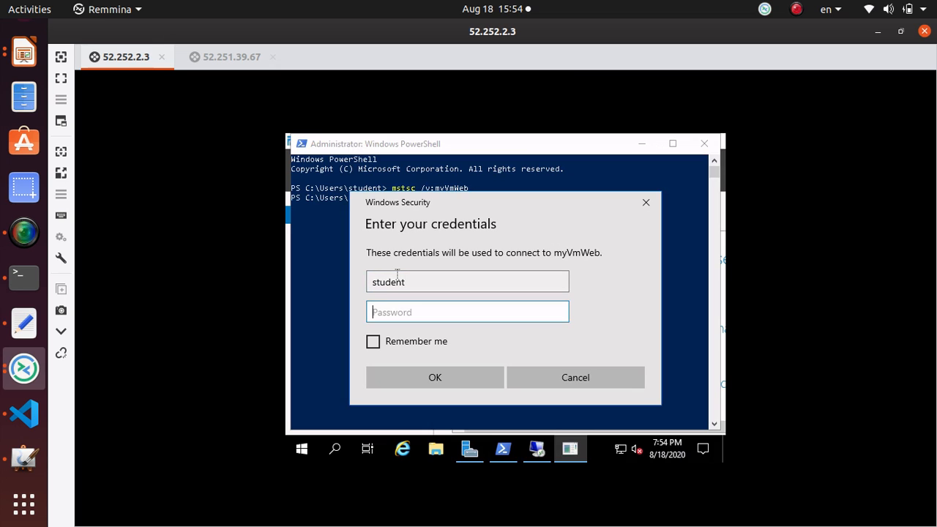
type("••••••••••••••••••")
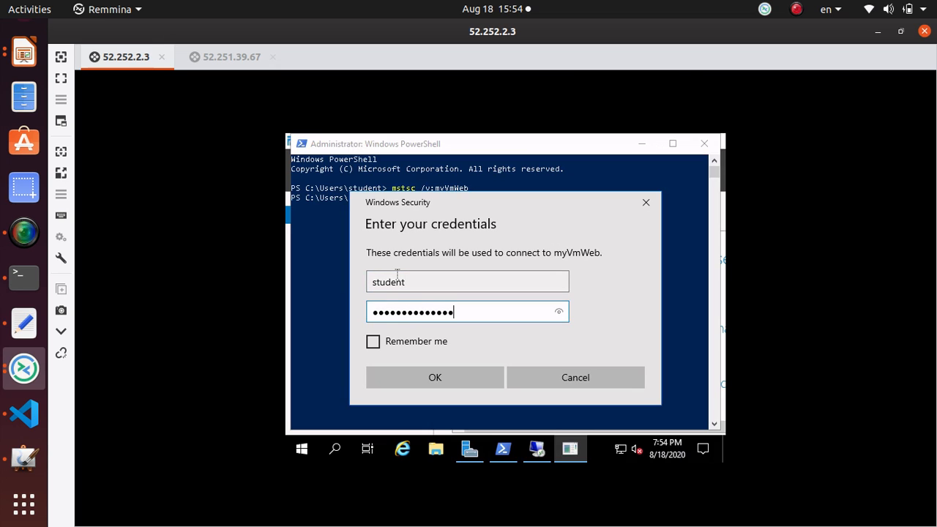
type("•")
key("Return")
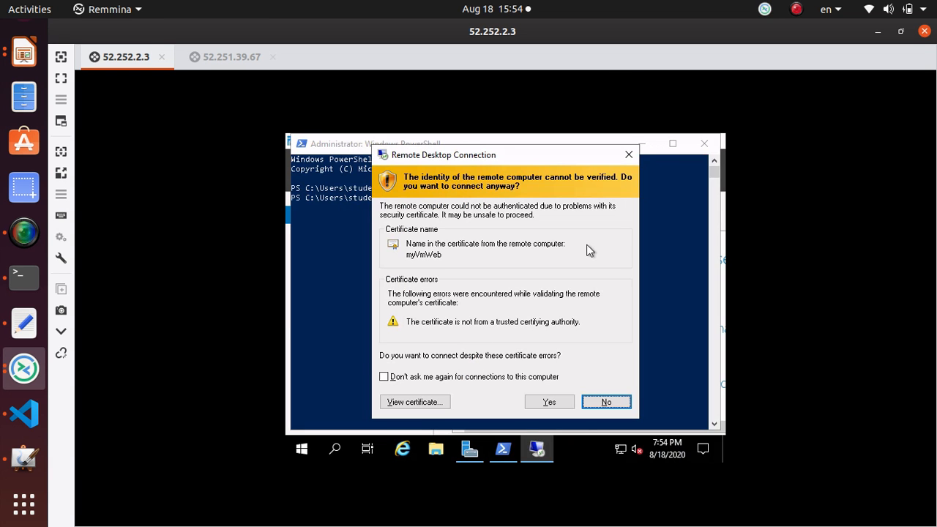
left_click(429, 404)
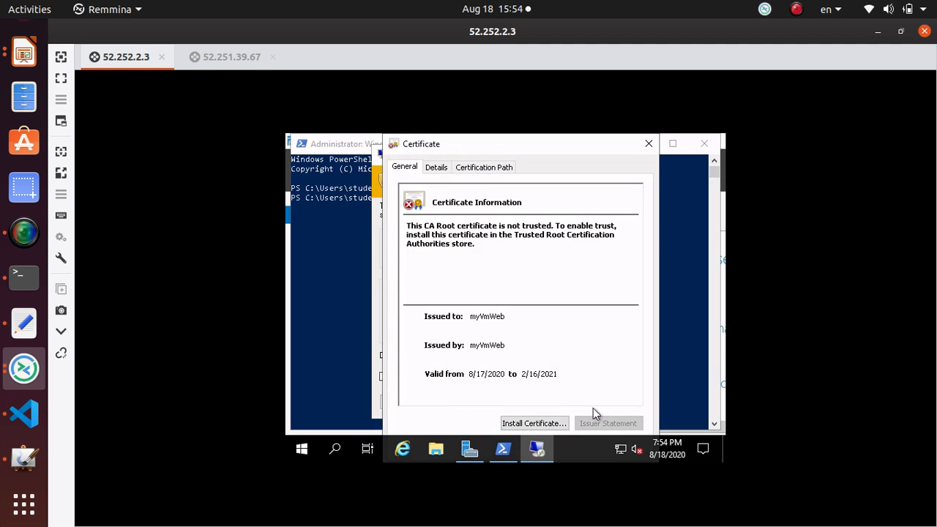
left_click(649, 143)
left_click(552, 402)
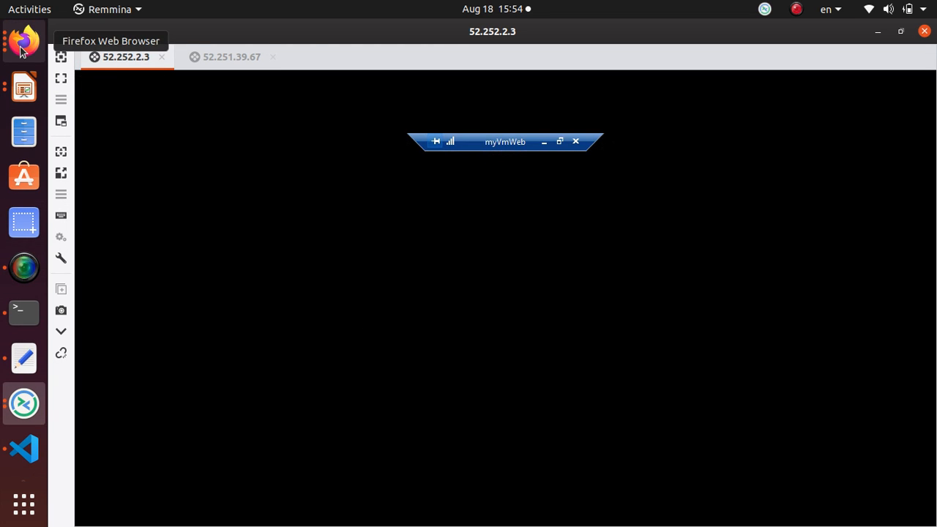
Switch to the tutorial in Firefox and copy the IIS install command Install-WindowsFeature -name Web-Server -IncludeManagementTools from step 7.
left_click(21, 48)
left_click(121, 56)
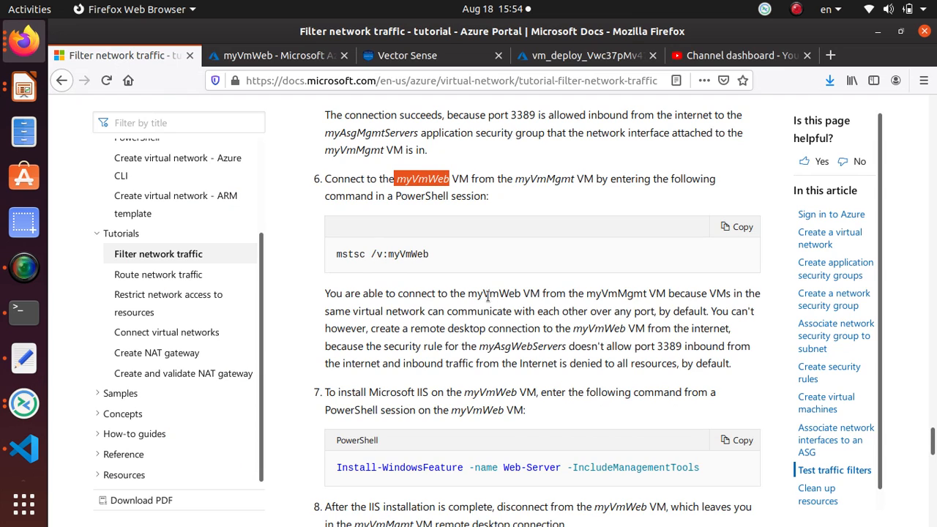
scroll(488, 296, "down", 5)
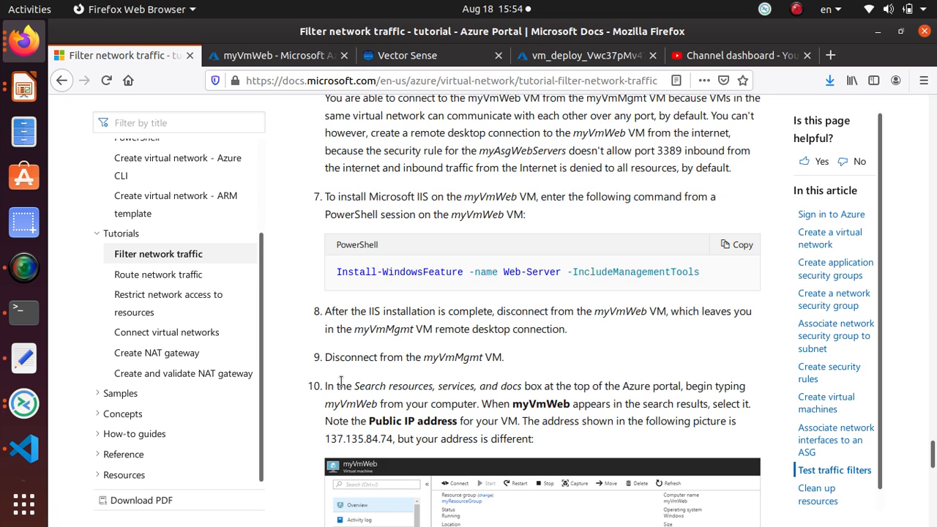
scroll(589, 353, "down", 1)
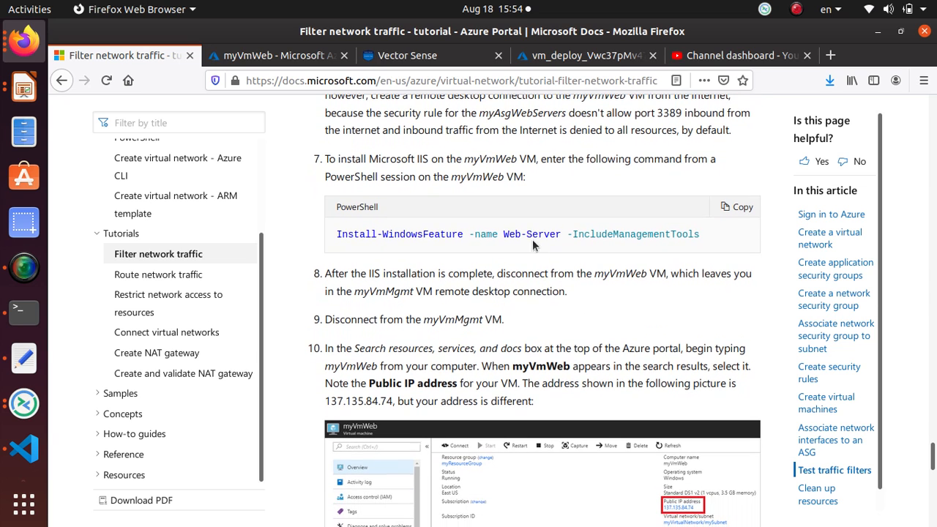
triple_click(574, 232)
right_click(574, 232)
left_click(614, 242)
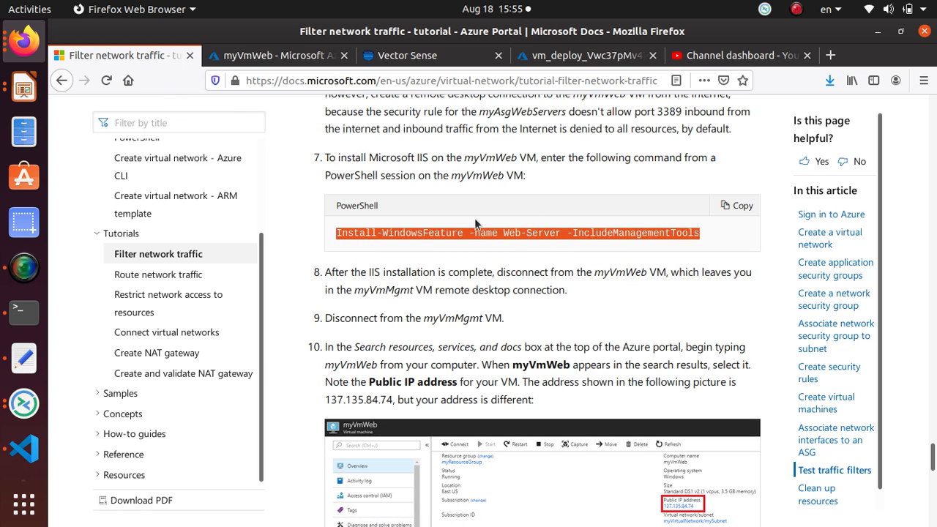
left_click(736, 211)
Return to the myVmWeb session, open Windows PowerShell, and run Install-WindowsFeature -name Web-Server -IncludeManagementTools.
key("alt+Tab")
left_click(605, 387)
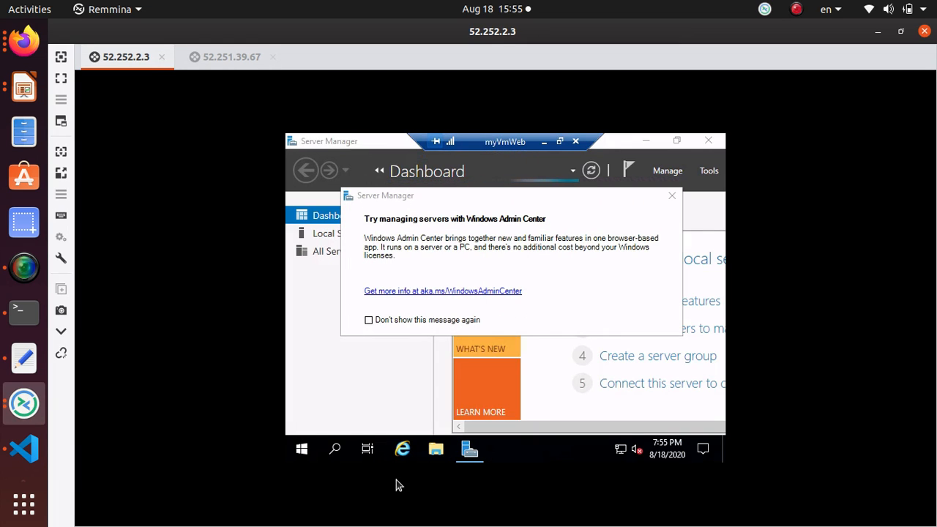
left_click(336, 449)
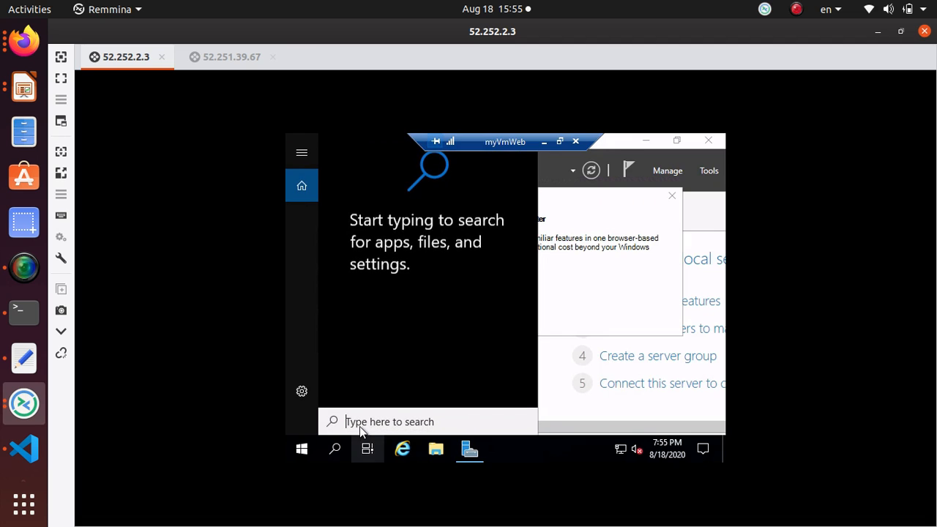
type("p")
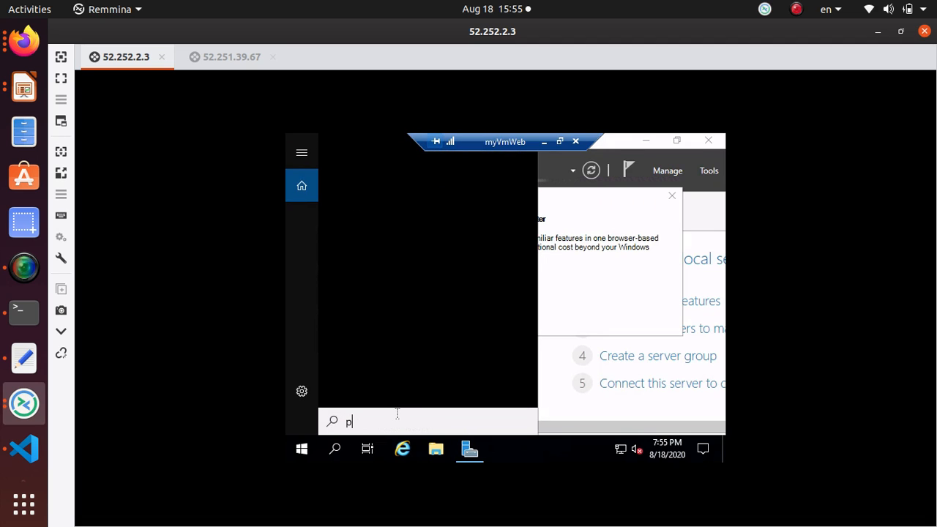
type("ower")
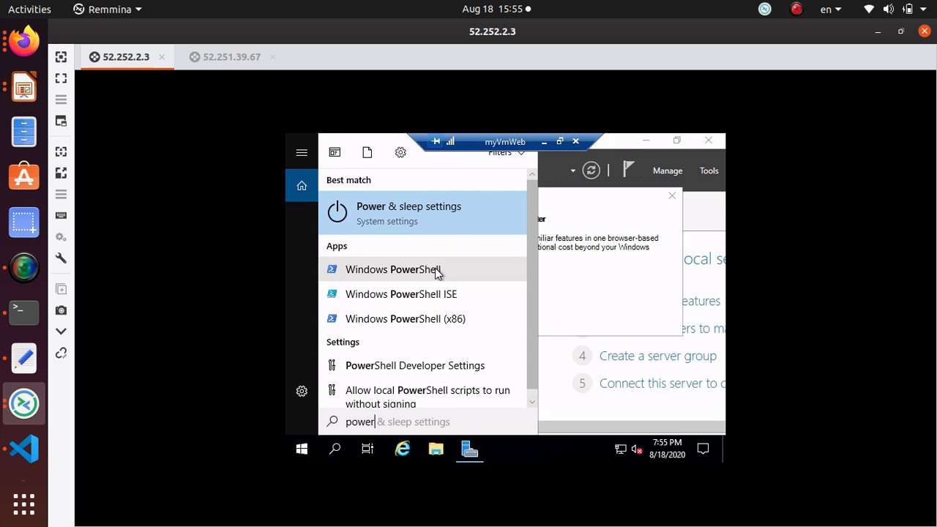
left_click(434, 270)
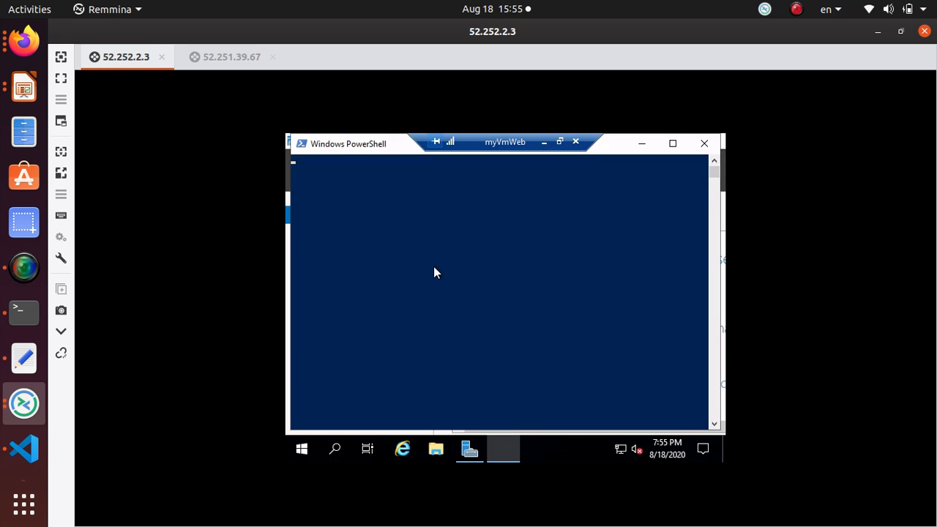
right_click(513, 207)
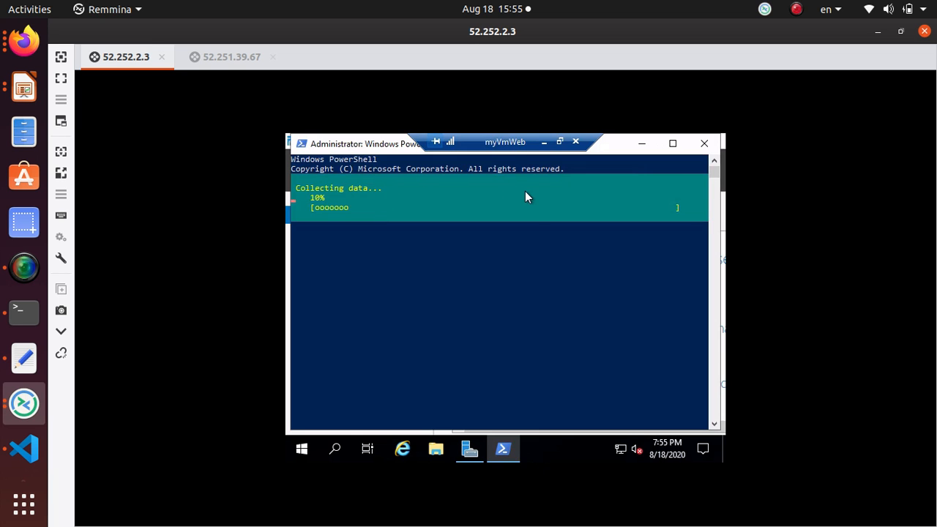
Review the Web-Server and IncludeManagementTools parts of the command in the tutorial, and check the installation and the 52.251.39.67 connection in Remmina.
key("alt+Tab")
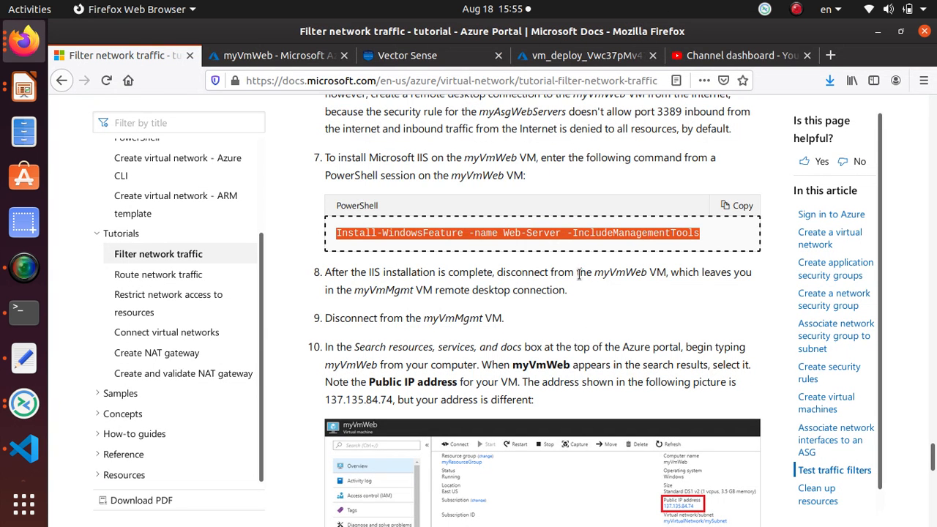
left_click(537, 232)
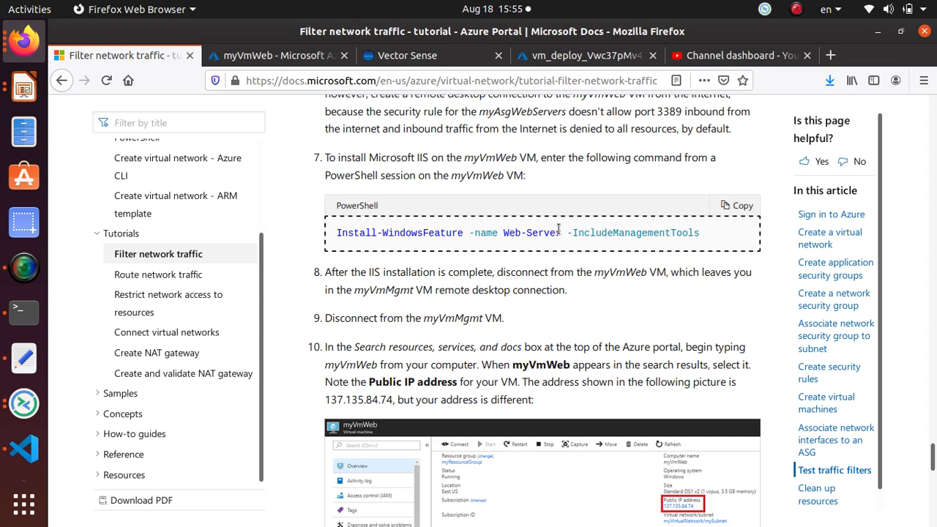
left_click_drag(561, 232, 504, 232)
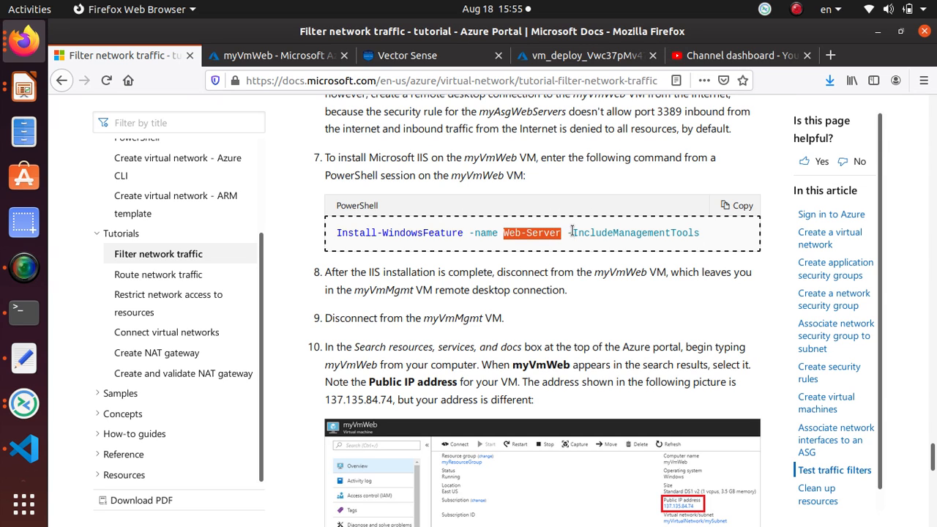
left_click_drag(571, 232, 700, 231)
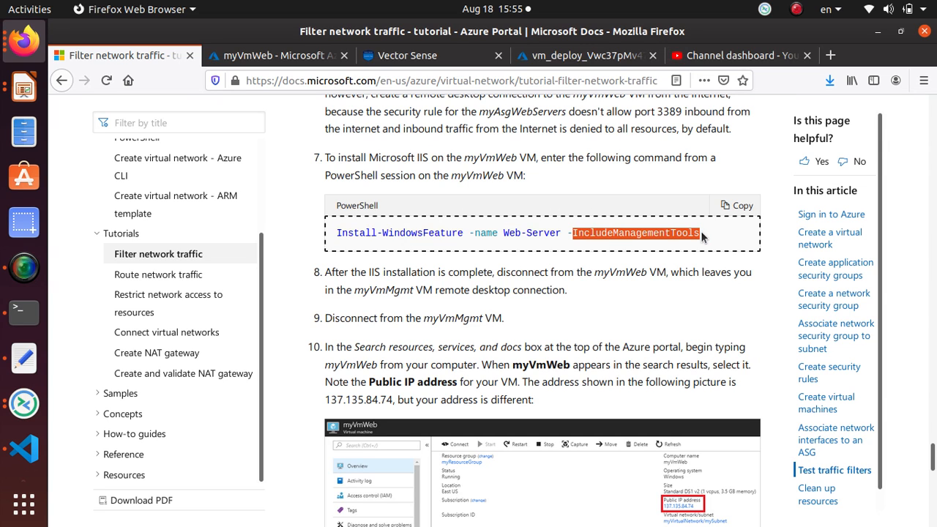
key("alt+Tab")
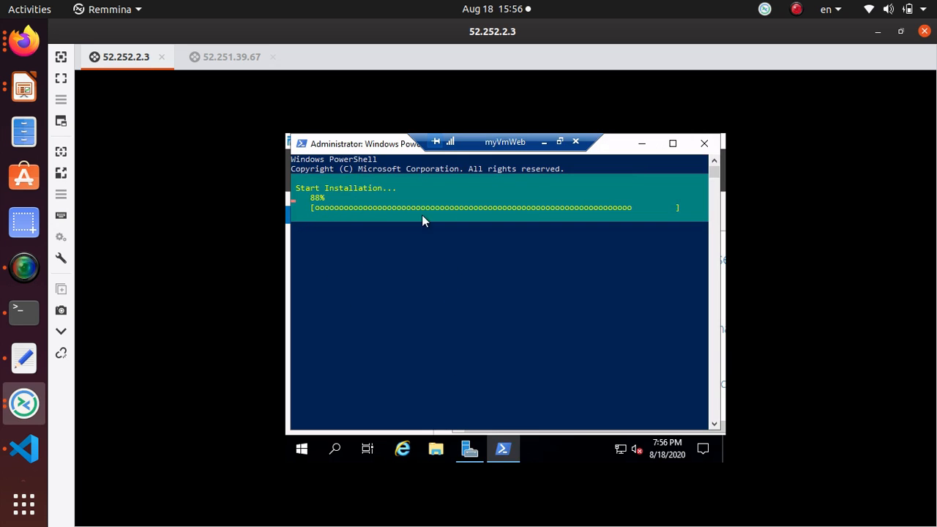
left_click(236, 56)
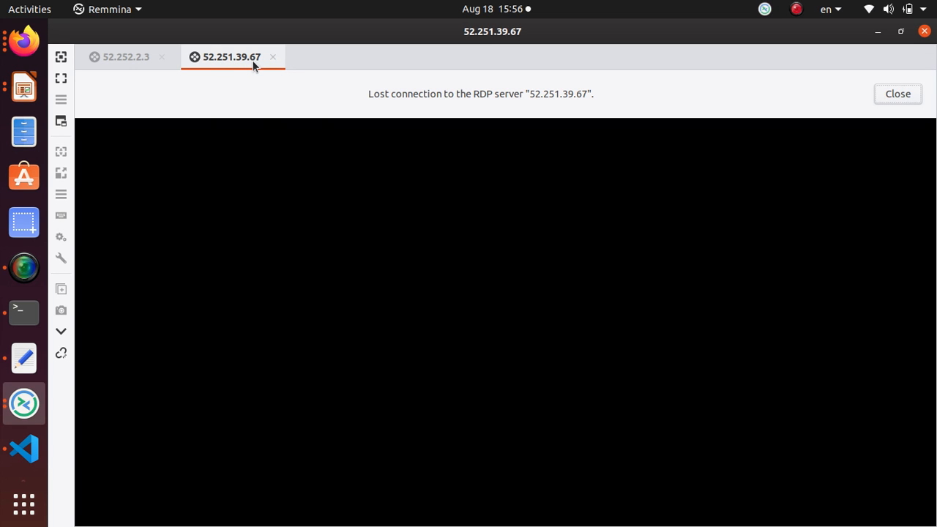
Switch to Firefox and open 52.251.39.67 in a new tab to test the myVmWeb web server.
key("alt+Tab")
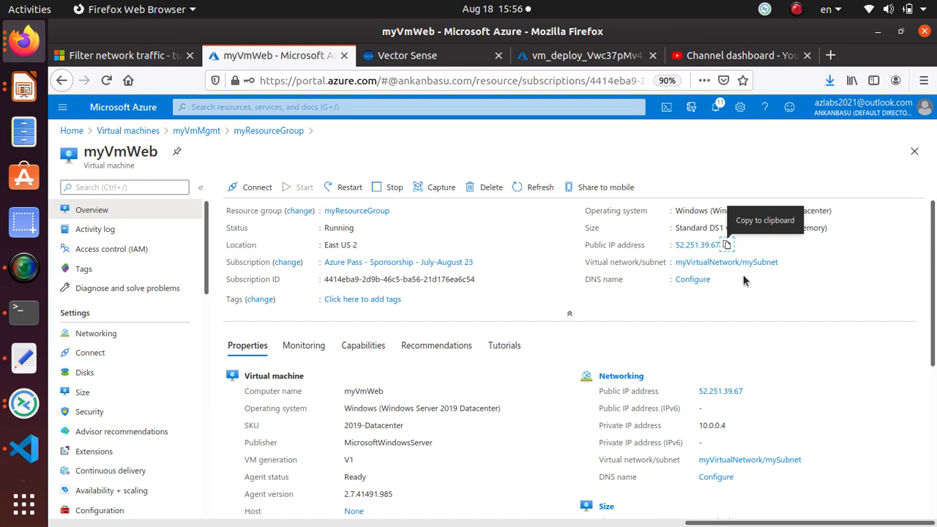
left_click(830, 54)
left_click(404, 76)
key("ctrl+v")
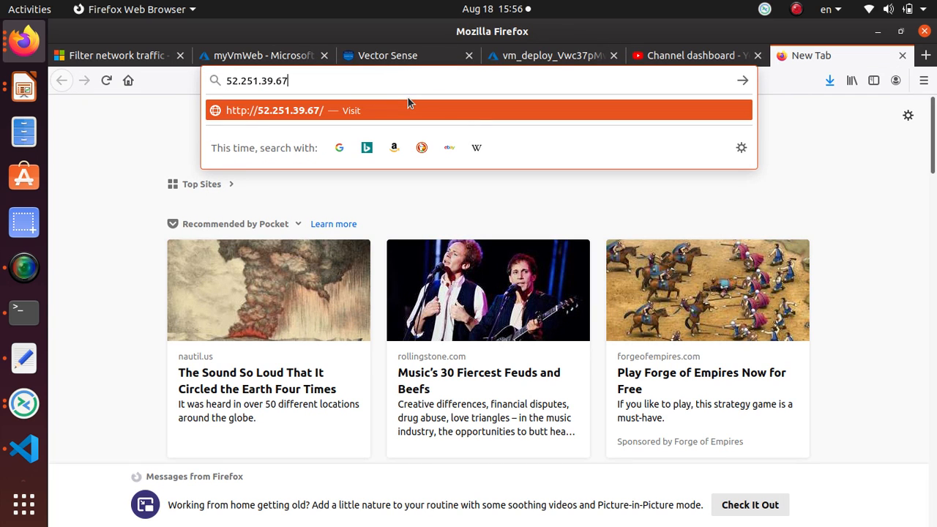
key("Return")
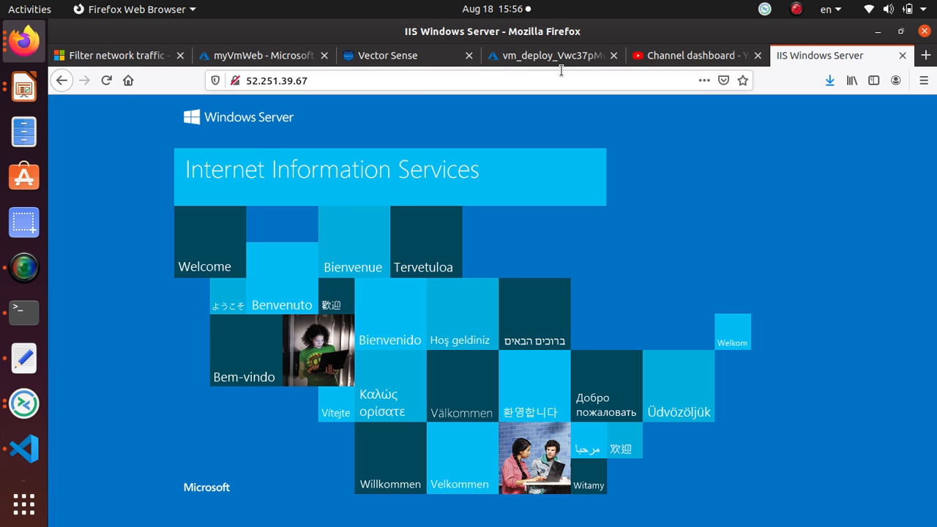
Return to the filter network traffic tutorial and read the remaining steps through to the end of the page.
left_click(528, 59)
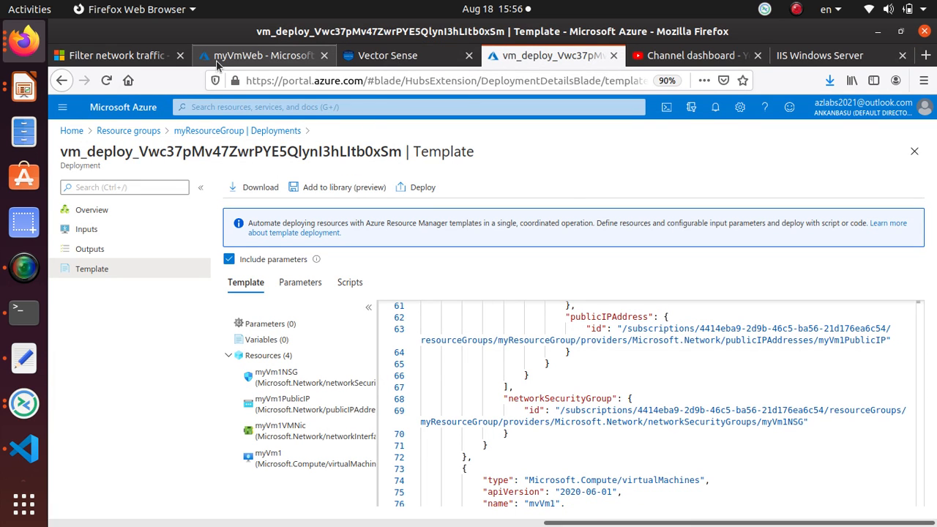
left_click(123, 58)
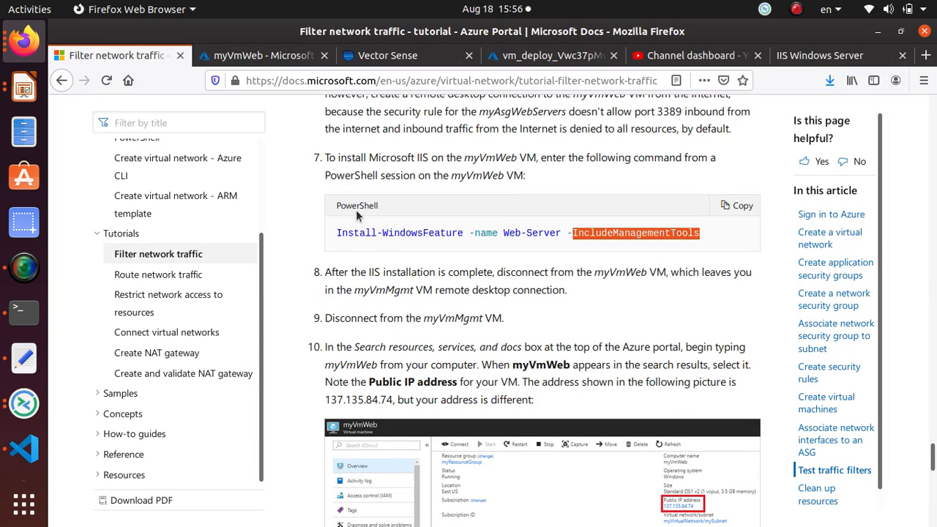
scroll(401, 287, "down", 4)
scroll(401, 288, "down", 8)
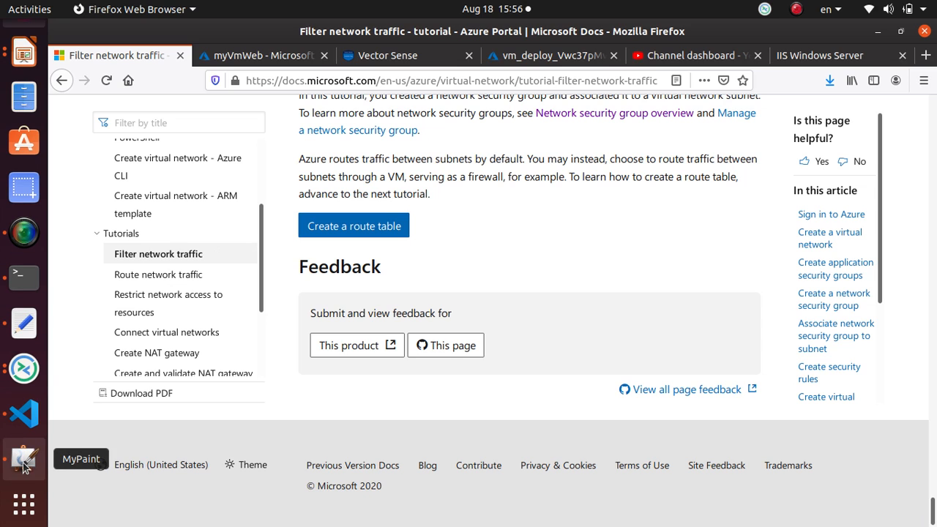
Switch to MyPaint and start a new blank canvas, discarding the old drawing.
left_click(20, 459)
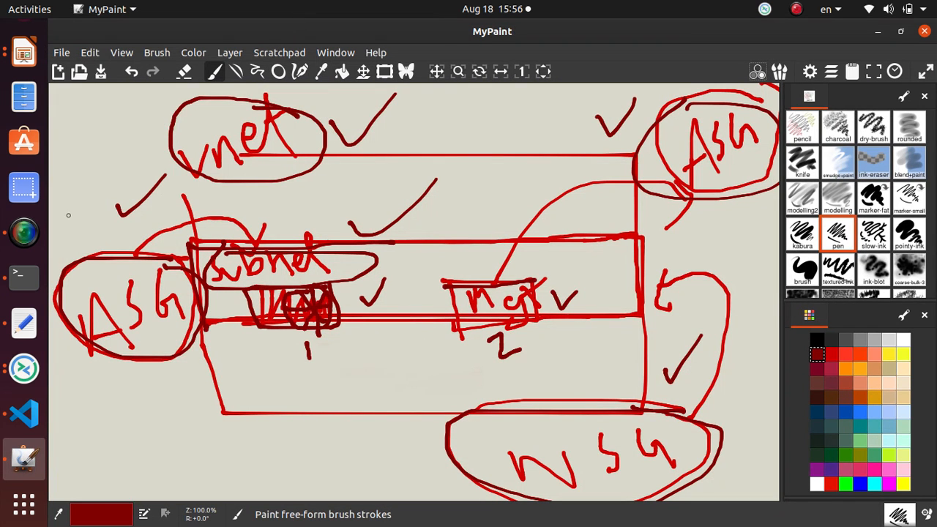
left_click(58, 71)
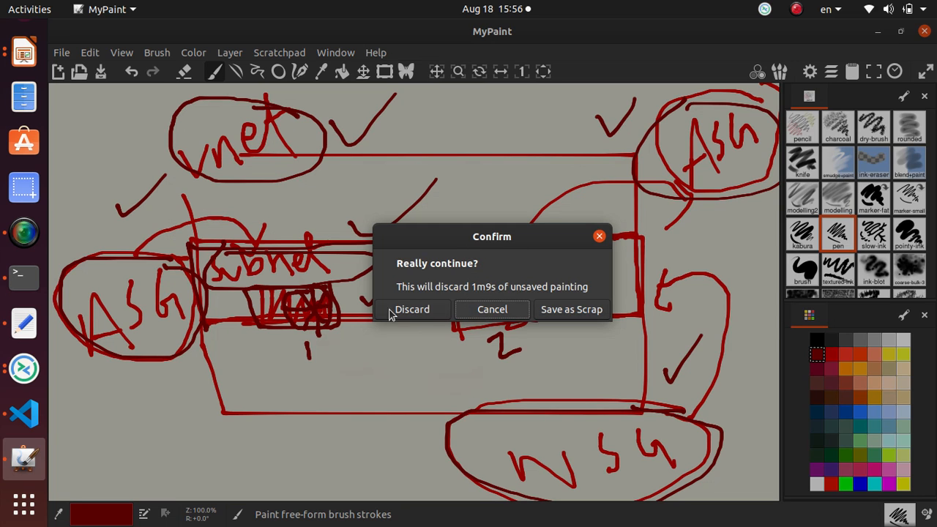
left_click(414, 313)
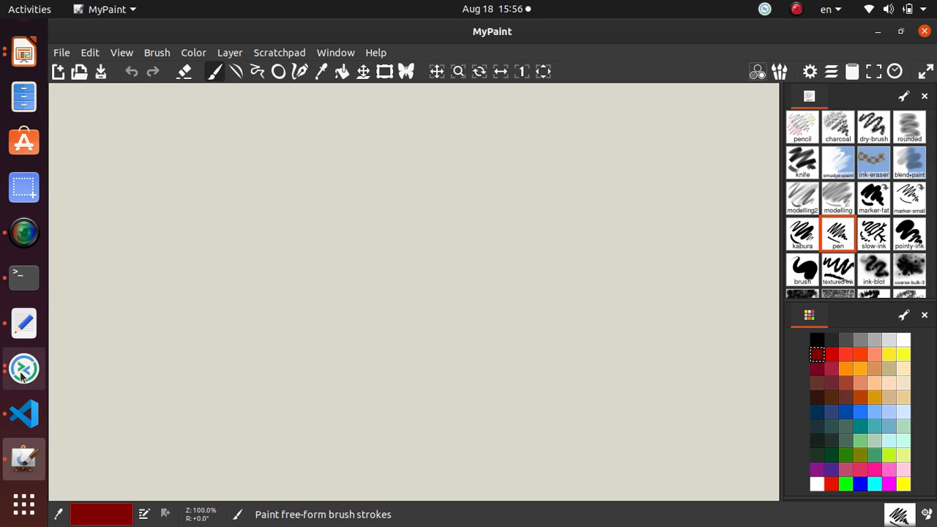
Draw a large dark red box in the middle of the canvas and write "vnet" across its upper edge.
mouse_move(224, 218)
left_mouse_down()
mouse_move(259, 398)
mouse_move(508, 209)
mouse_move(610, 360)
mouse_move(277, 437)
mouse_move(256, 391)
left_mouse_up()
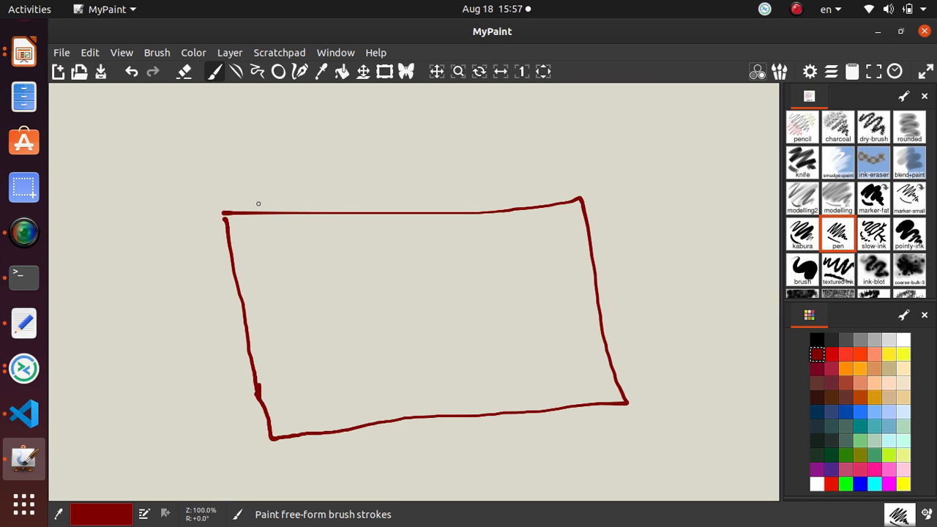
mouse_move(257, 203)
left_mouse_down()
mouse_move(272, 198)
mouse_move(333, 221)
mouse_move(326, 206)
mouse_move(318, 233)
mouse_move(341, 235)
left_mouse_up()
mouse_move(338, 164)
left_mouse_down()
mouse_move(350, 214)
mouse_move(369, 189)
left_mouse_up()
Draw two horizontal lines across the vnet box to form a subnet band and split it into three cells.
mouse_move(246, 300)
left_mouse_down()
mouse_move(502, 268)
mouse_move(596, 268)
left_mouse_up()
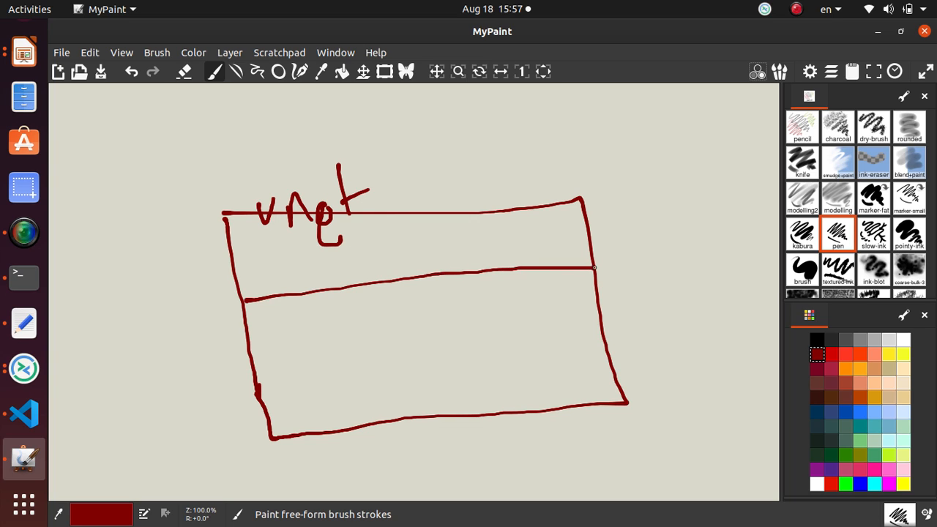
left_click_drag(258, 379, 357, 364)
left_click_drag(411, 356, 609, 342)
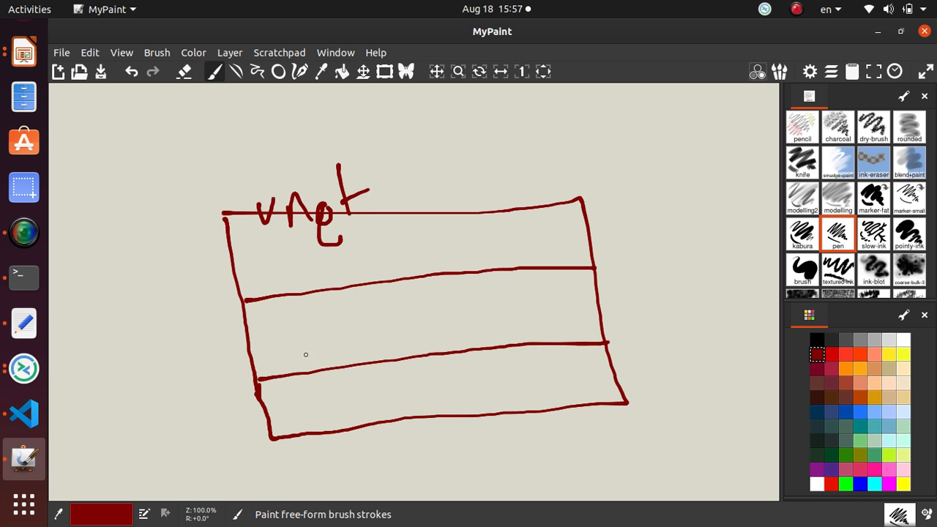
left_click_drag(348, 302, 363, 384)
left_click_drag(452, 270, 472, 355)
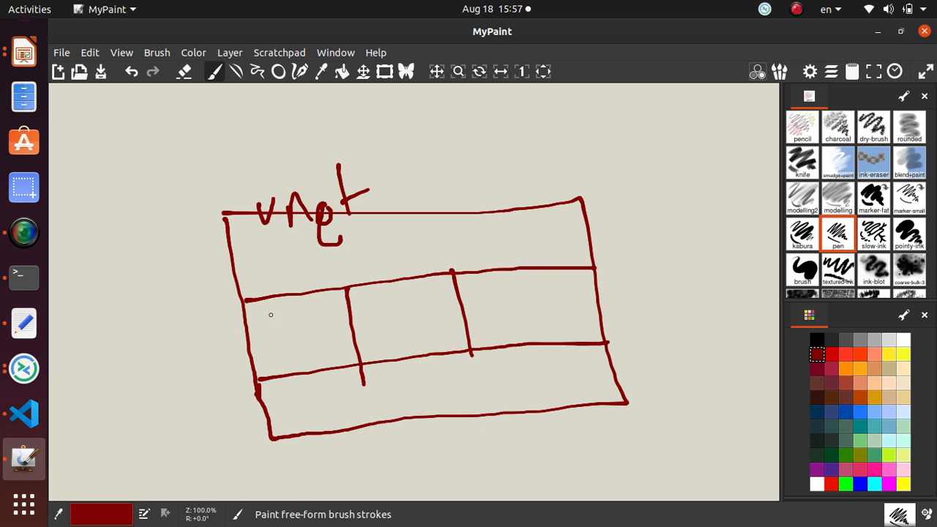
Write ASG1 in the first cell of the band and ASG2 in the third.
mouse_move(268, 332)
left_mouse_down()
mouse_move(285, 322)
mouse_move(290, 330)
left_mouse_up()
mouse_move(273, 321)
left_mouse_down()
mouse_move(283, 312)
mouse_move(291, 329)
left_mouse_up()
mouse_move(304, 297)
left_mouse_down()
mouse_move(308, 319)
mouse_move(324, 315)
left_mouse_up()
left_click_drag(489, 279, 489, 309)
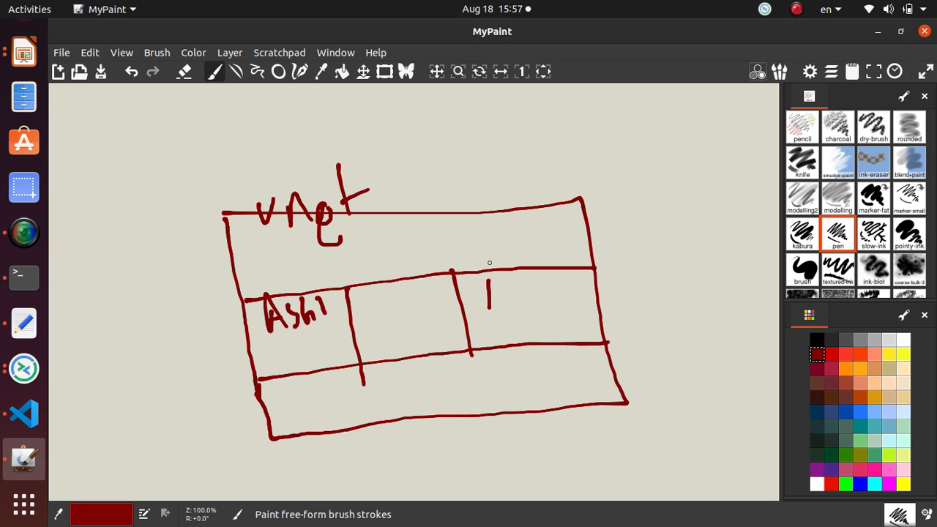
mouse_move(489, 262)
left_mouse_down()
mouse_move(519, 315)
mouse_move(512, 289)
left_mouse_up()
mouse_move(524, 275)
left_mouse_down()
mouse_move(521, 300)
mouse_move(550, 285)
mouse_move(548, 299)
left_mouse_up()
left_click_drag(560, 278, 580, 297)
Write VM1 below ASG1 and VM2 below ASG2.
mouse_move(272, 348)
left_mouse_down()
mouse_move(296, 372)
mouse_move(304, 347)
left_mouse_up()
mouse_move(306, 348)
left_mouse_down()
mouse_move(308, 370)
mouse_move(324, 369)
left_mouse_up()
left_click_drag(323, 353, 350, 363)
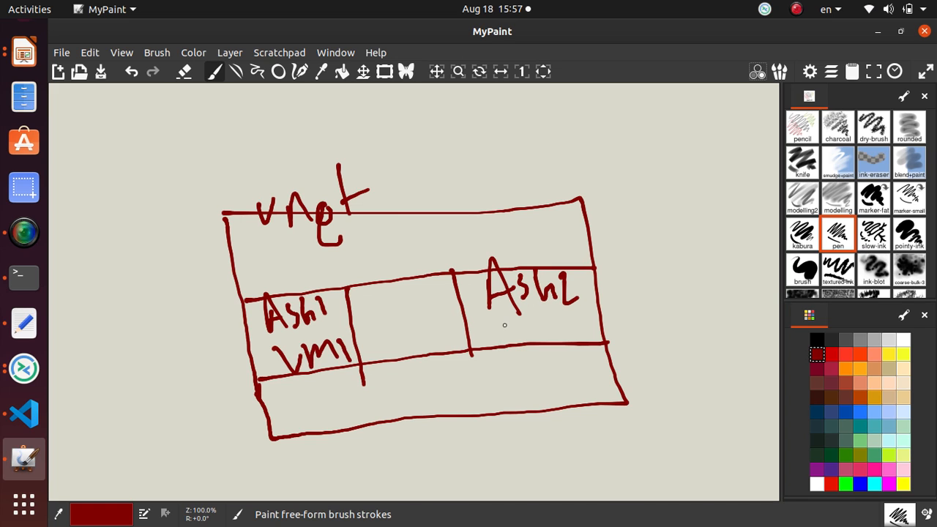
mouse_move(504, 322)
left_mouse_down()
mouse_move(550, 323)
mouse_move(556, 340)
left_mouse_up()
left_click_drag(558, 318, 582, 333)
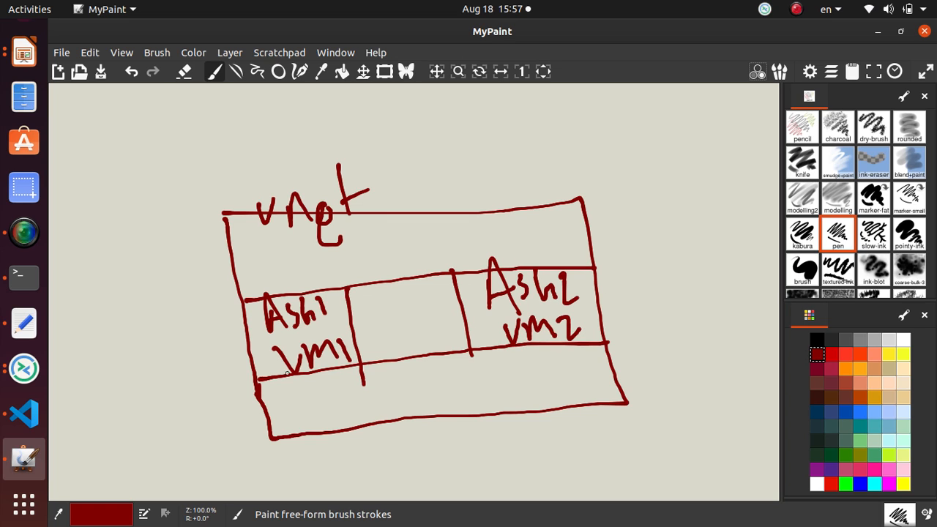
Write the port numbers 80, 443 below VM1 and 3389 below VM2.
mouse_move(297, 400)
left_mouse_down()
mouse_move(297, 412)
mouse_move(301, 403)
left_mouse_up()
left_click_drag(310, 388, 306, 422)
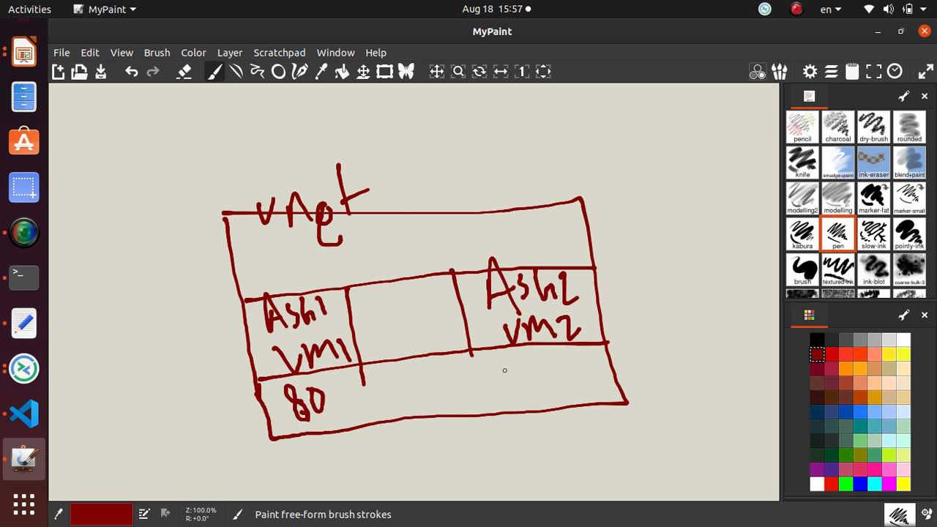
left_click_drag(501, 371, 503, 399)
left_click(518, 372)
mouse_move(522, 365)
left_mouse_down()
mouse_move(534, 395)
mouse_move(525, 400)
left_mouse_up()
left_click_drag(550, 364, 542, 386)
mouse_move(575, 363)
left_mouse_down()
mouse_move(563, 373)
mouse_move(590, 397)
left_mouse_up()
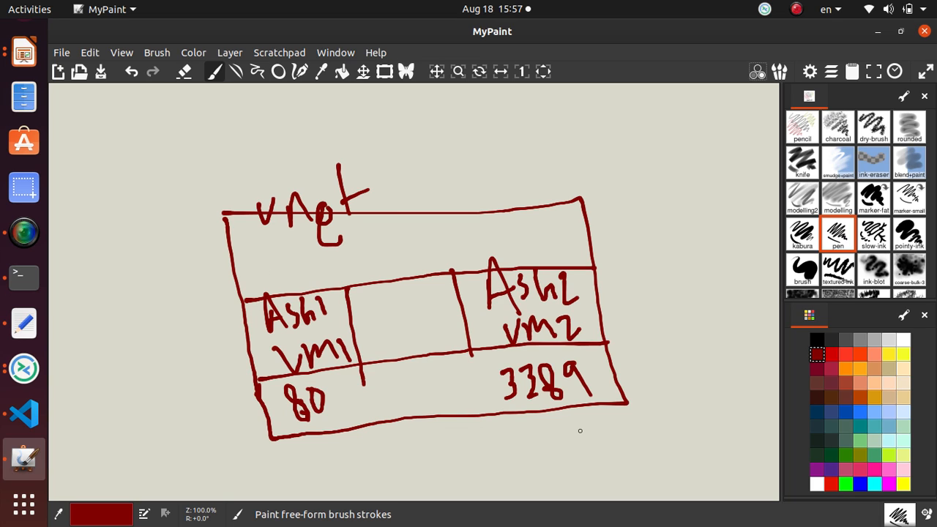
left_click_drag(329, 404, 325, 419)
left_click_drag(325, 423, 333, 437)
mouse_move(352, 407)
left_mouse_down()
mouse_move(364, 440)
mouse_move(376, 412)
mouse_move(378, 432)
mouse_move(345, 452)
left_mouse_up()
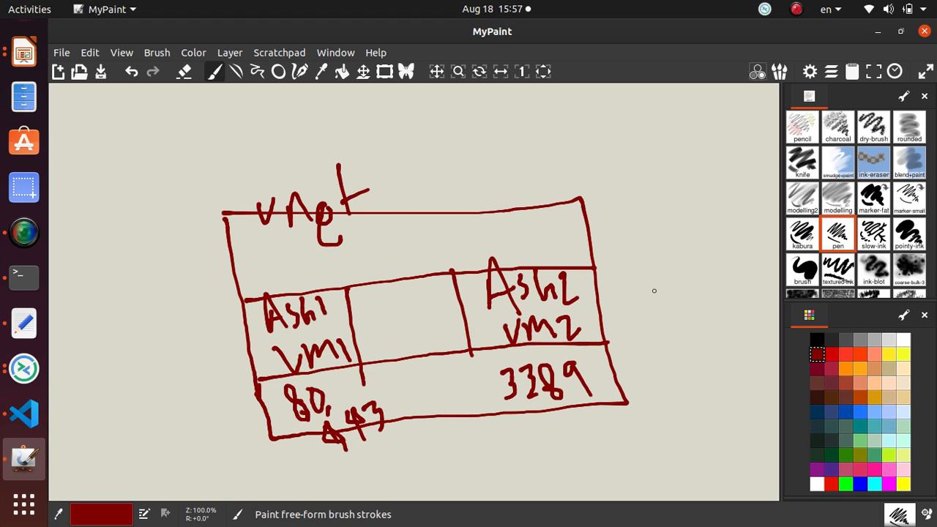
Draw a circled NSG label beside the vnet box, with an arrow to ASG2 and an incoming arrow from below.
mouse_move(647, 313)
left_mouse_down()
mouse_move(684, 316)
mouse_move(686, 284)
left_mouse_up()
mouse_move(707, 275)
left_mouse_down()
mouse_move(709, 308)
mouse_move(724, 291)
mouse_move(737, 298)
left_mouse_up()
mouse_move(746, 260)
left_mouse_down()
mouse_move(627, 268)
mouse_move(726, 322)
mouse_move(736, 250)
left_mouse_up()
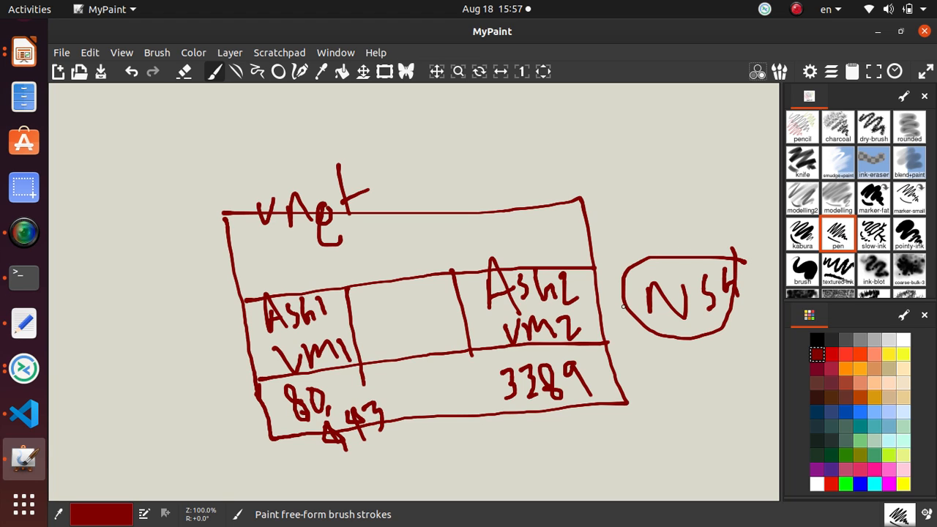
mouse_move(641, 286)
left_mouse_down()
mouse_move(565, 293)
mouse_move(559, 308)
left_mouse_up()
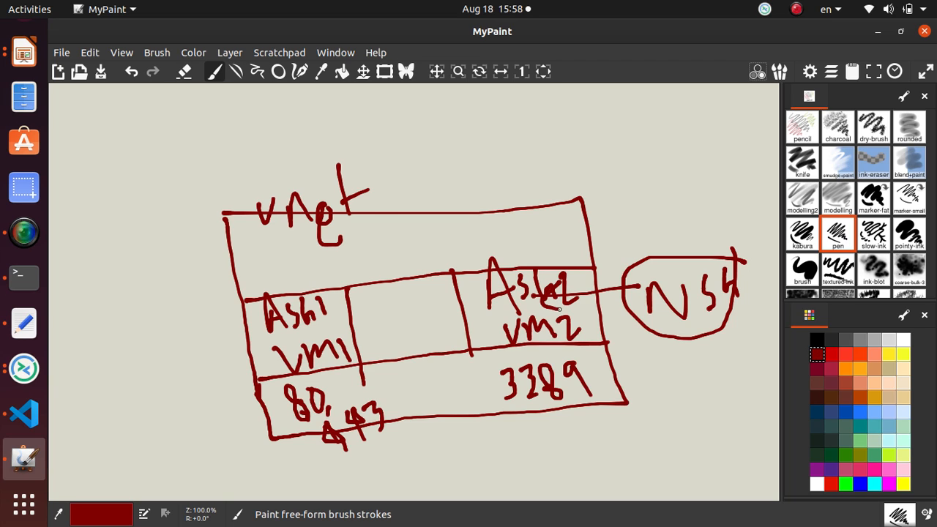
mouse_move(731, 472)
left_mouse_down()
mouse_move(712, 399)
mouse_move(692, 372)
mouse_move(728, 361)
left_mouse_up()
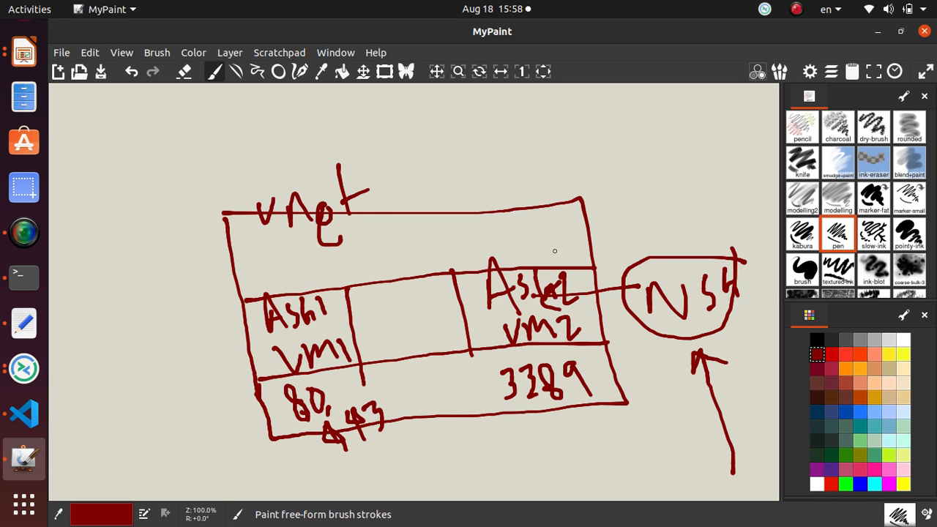
Circle ASG2 and VM2, and draw an arrow labelled RDP from VM2 to VM1.
mouse_move(554, 251)
left_mouse_down()
mouse_move(473, 290)
mouse_move(584, 295)
mouse_move(530, 253)
left_mouse_up()
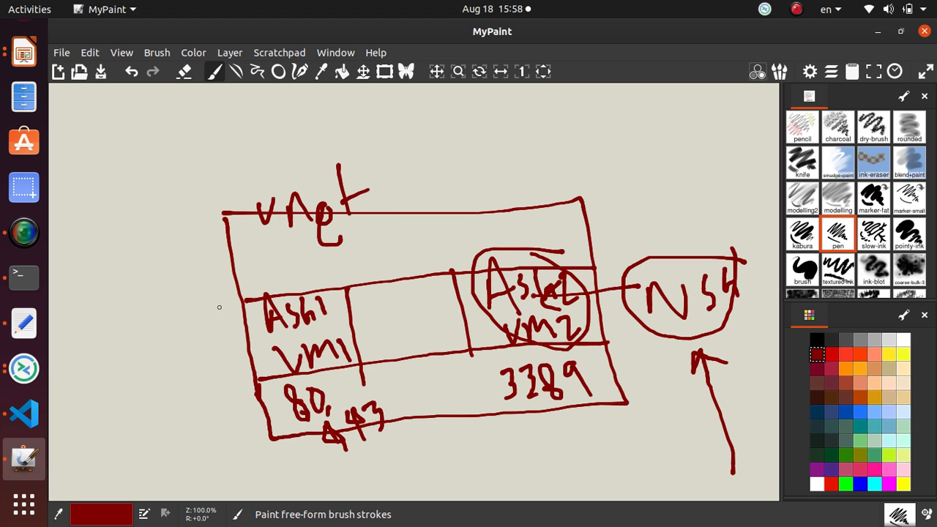
mouse_move(488, 319)
left_mouse_down()
mouse_move(354, 329)
mouse_move(379, 344)
mouse_move(376, 305)
mouse_move(389, 317)
mouse_move(412, 285)
mouse_move(412, 296)
left_mouse_up()
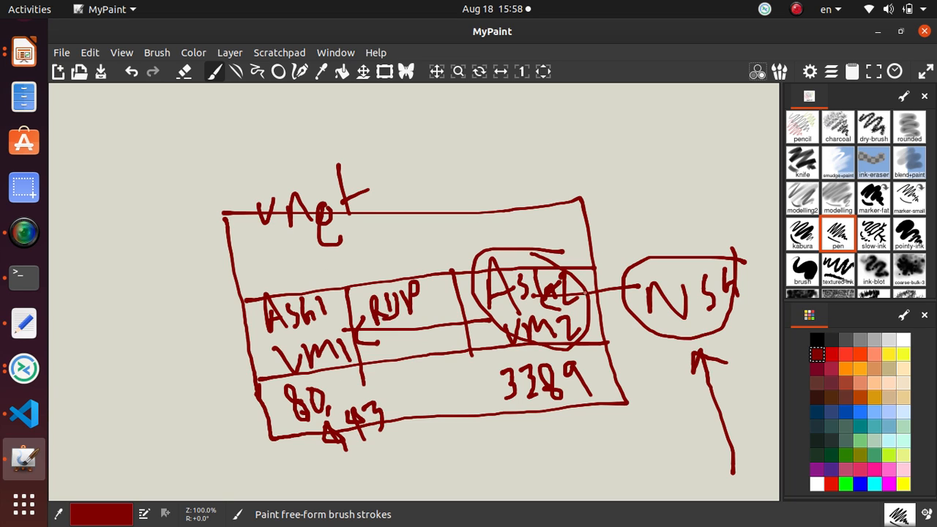
Write RDP below the vnet box, draw an arrow from it to VM1, and cross the arrow out in brighter red.
mouse_move(549, 490)
left_mouse_down()
mouse_move(576, 476)
mouse_move(592, 484)
left_mouse_up()
left_click_drag(590, 459, 600, 492)
mouse_move(623, 452)
left_mouse_down()
mouse_move(623, 487)
mouse_move(625, 464)
left_mouse_up()
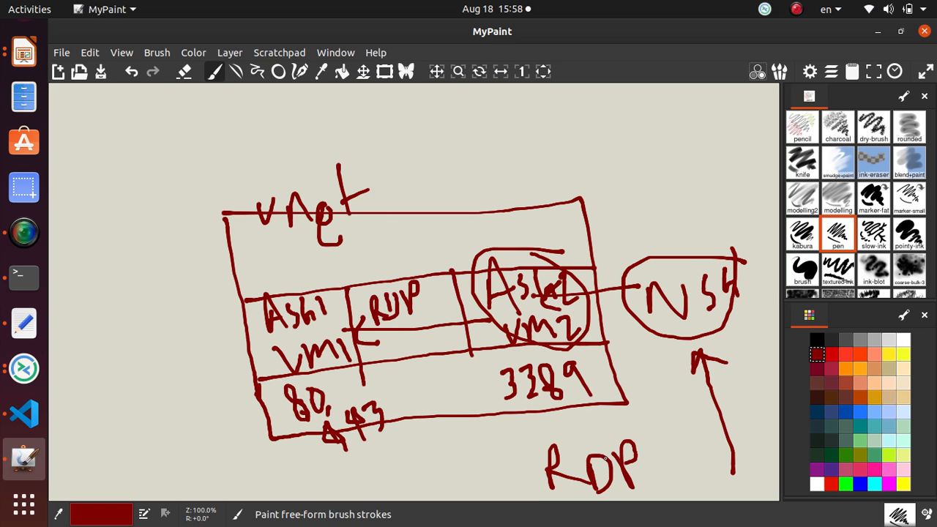
mouse_move(554, 443)
left_mouse_down()
mouse_move(365, 381)
mouse_move(395, 396)
left_mouse_up()
left_click(830, 355)
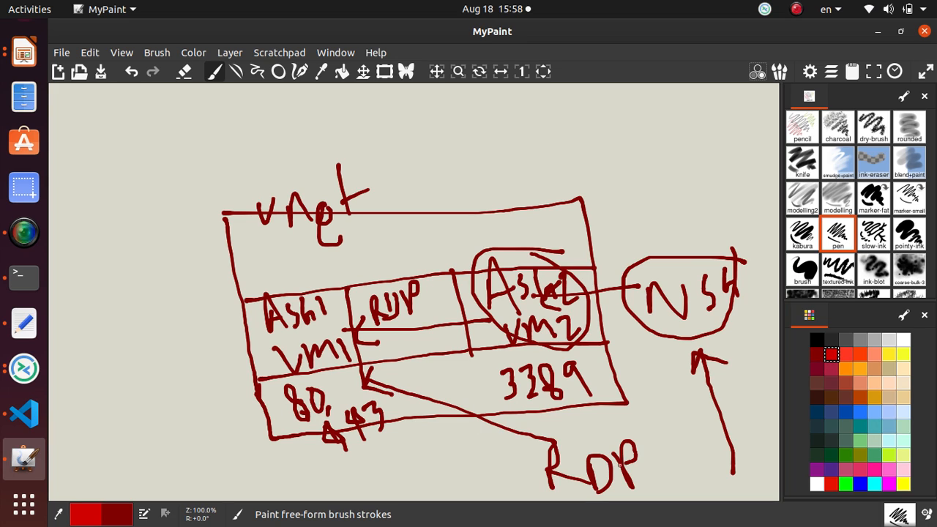
mouse_move(500, 416)
left_mouse_down()
mouse_move(527, 449)
mouse_move(477, 457)
left_mouse_up()
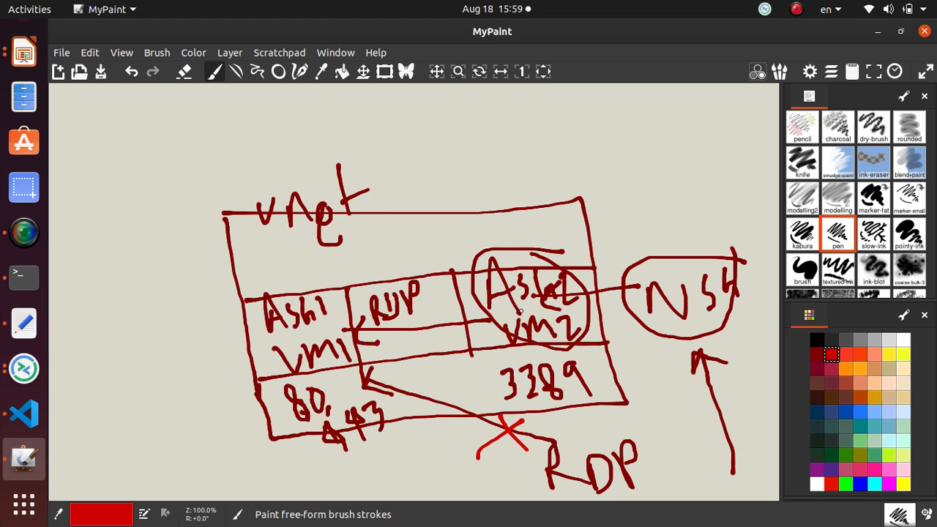
Circle the NSG label and outline the whole subnet band in bright red.
mouse_move(742, 258)
left_mouse_down()
mouse_move(624, 313)
mouse_move(757, 288)
mouse_move(738, 259)
left_mouse_up()
mouse_move(593, 266)
left_mouse_down()
mouse_move(603, 349)
mouse_move(239, 378)
mouse_move(230, 294)
mouse_move(575, 261)
mouse_move(593, 272)
left_mouse_up()
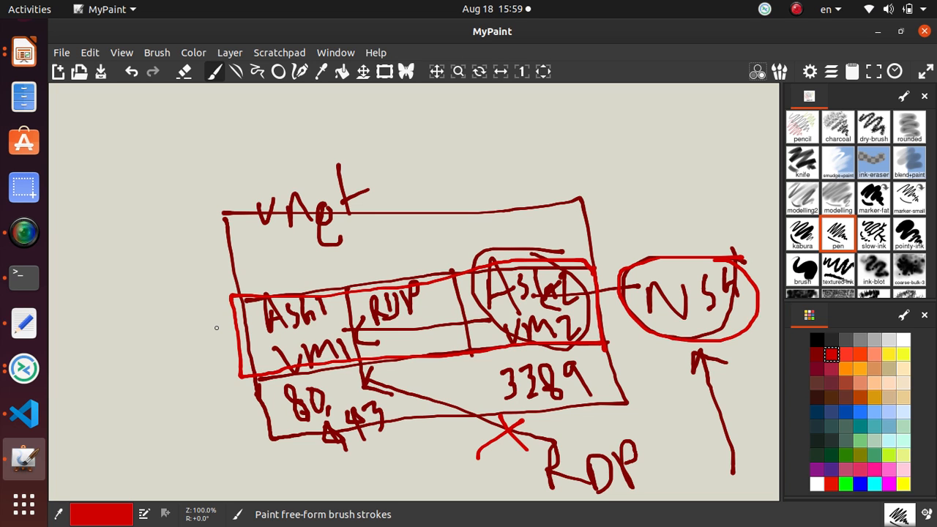
left_click(24, 233)
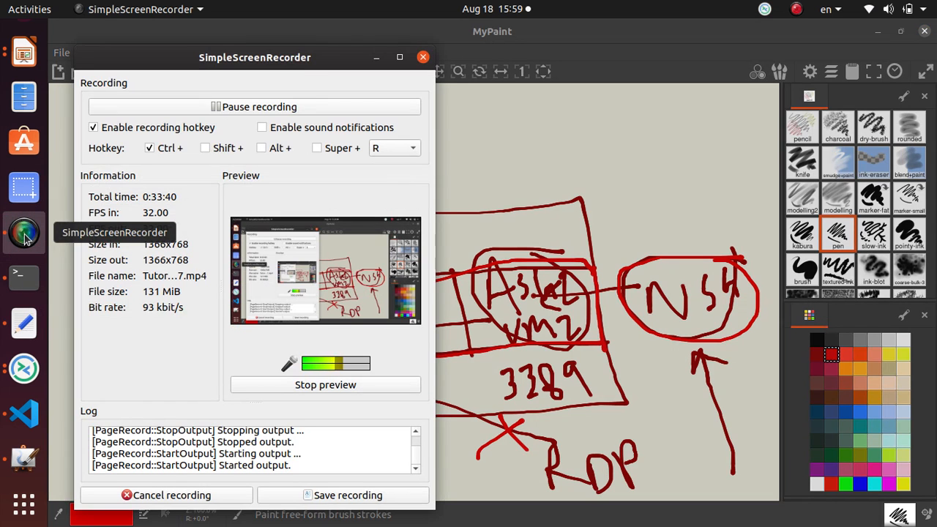